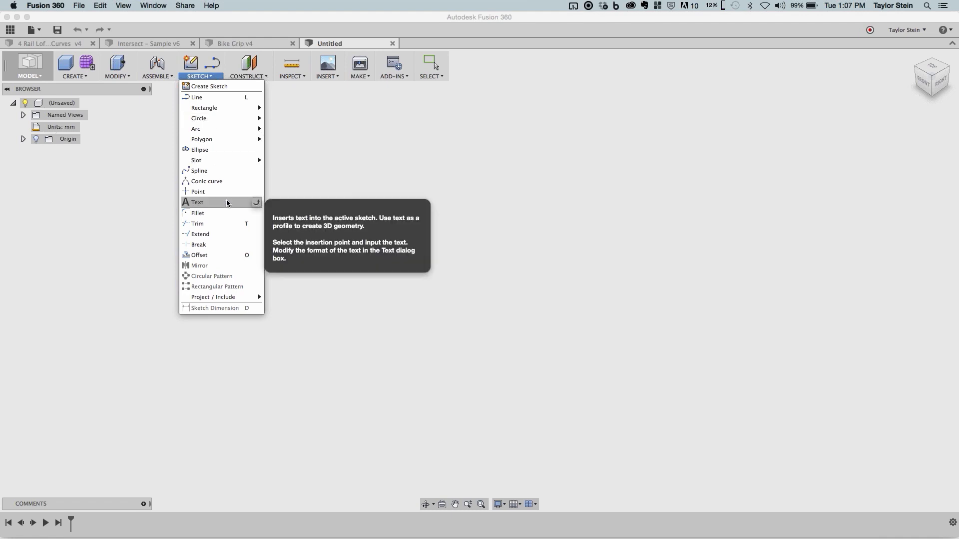
mouse_move(222, 106)
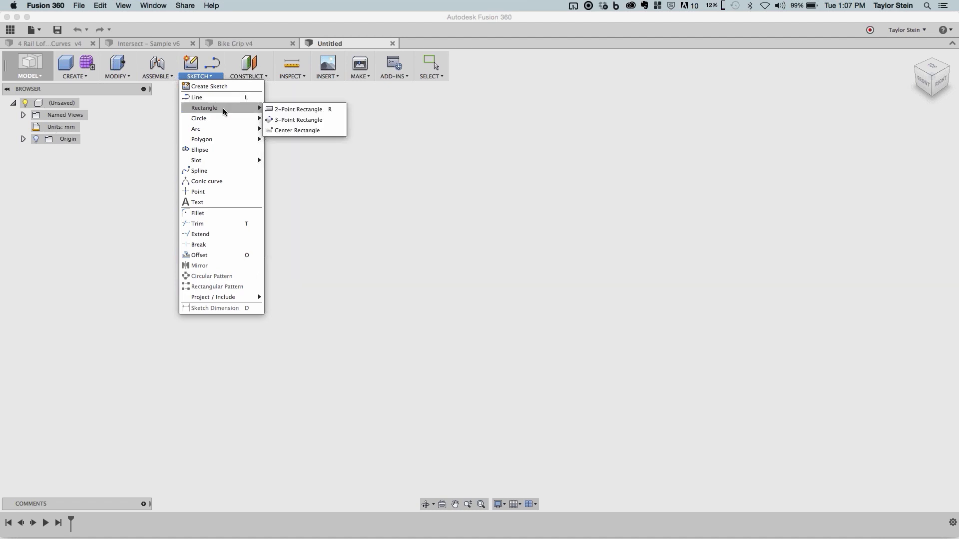
mouse_move(223, 128)
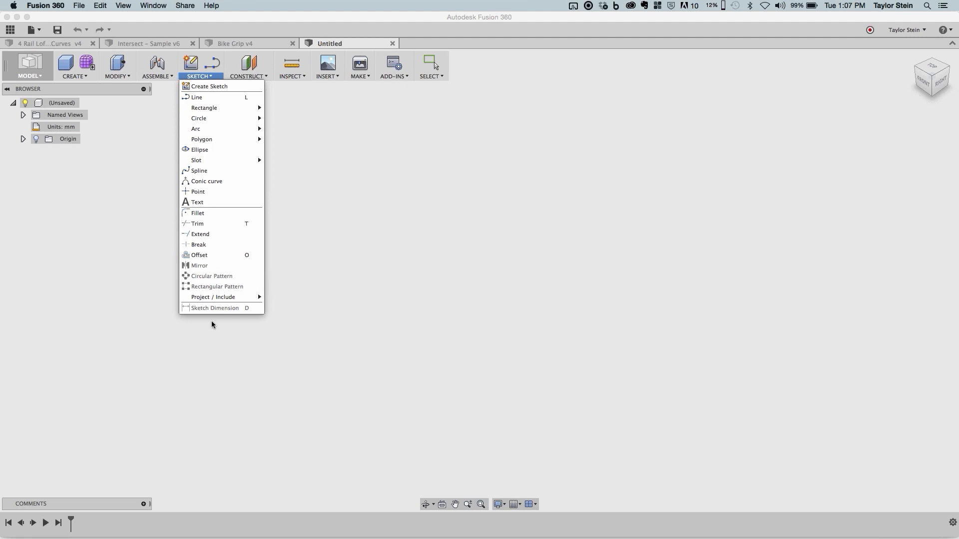
mouse_move(210, 299)
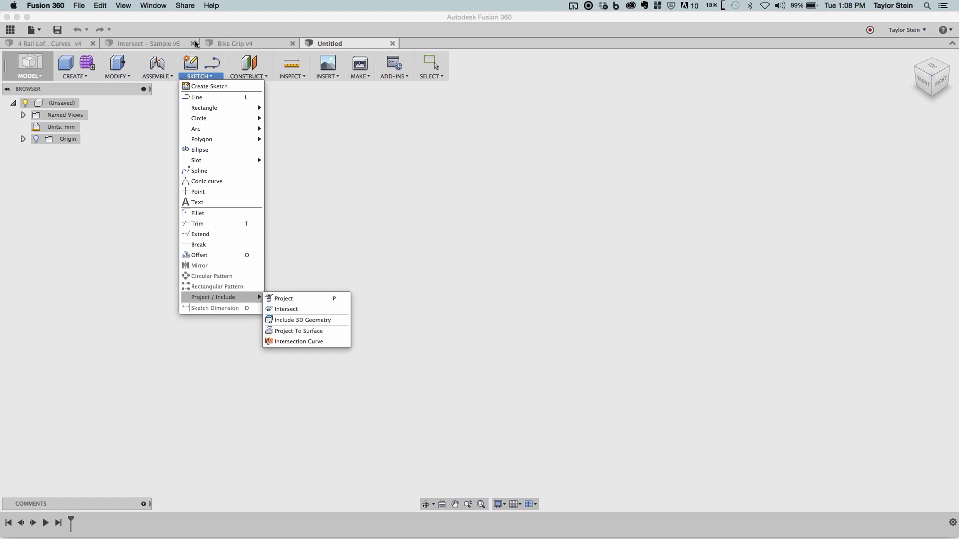
click(202, 78)
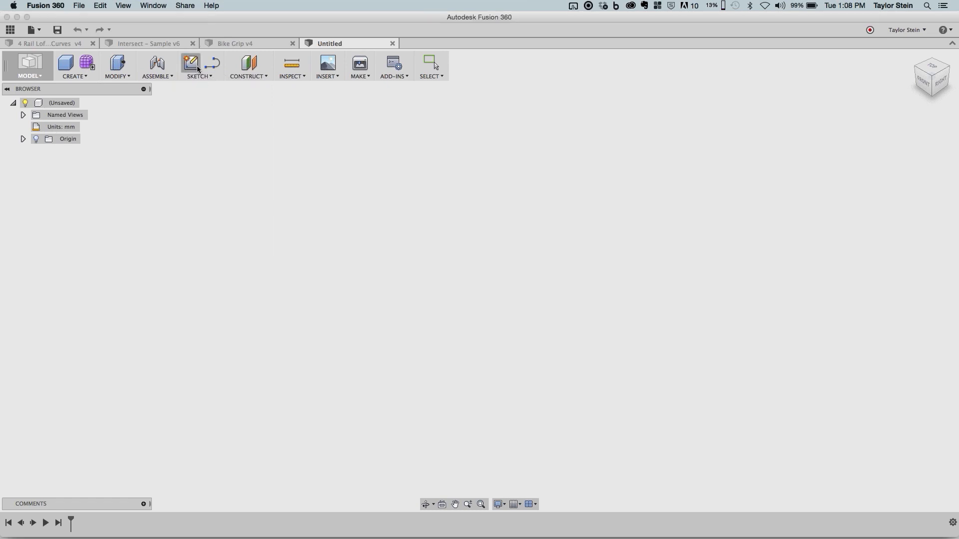
- Create a new sketch on the horizontal ground plane at the origin
click(195, 68)
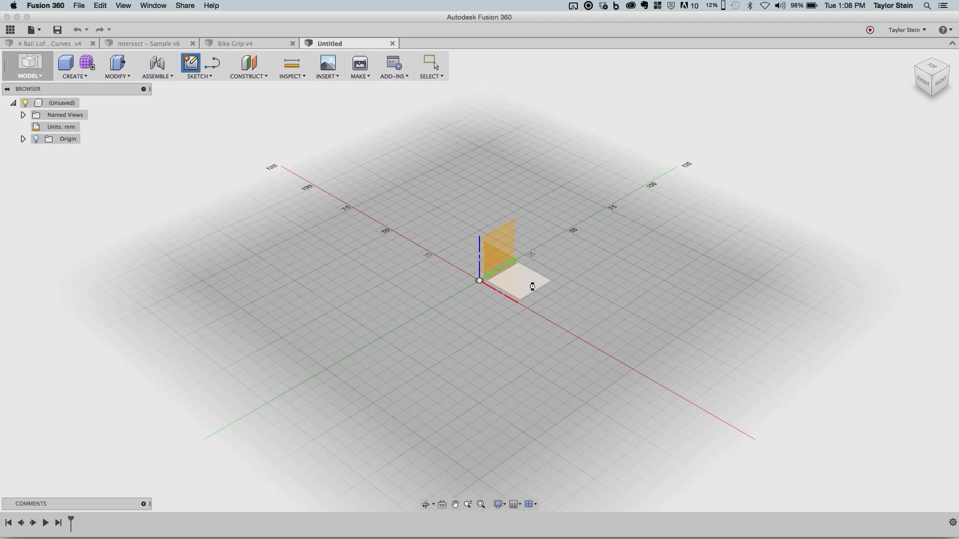
click(533, 287)
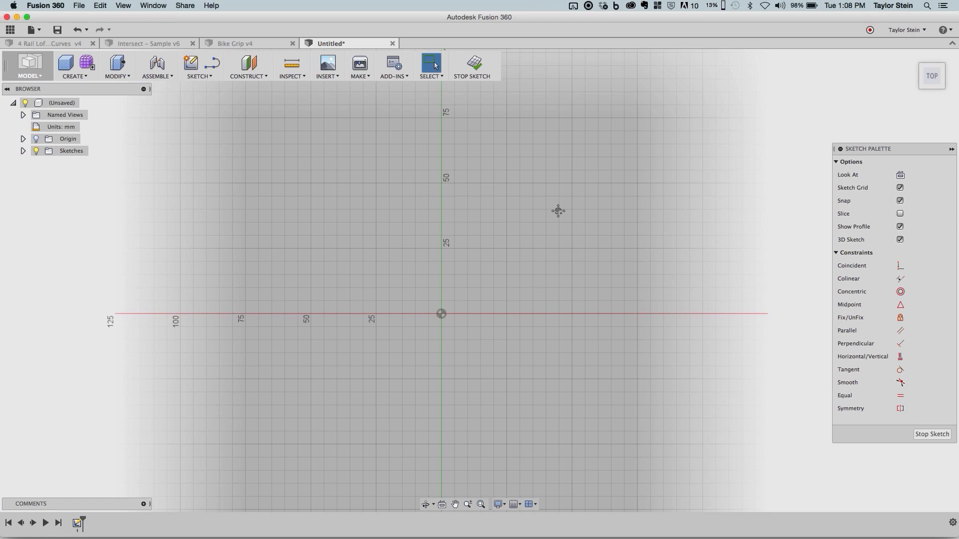
middle_drag(559, 211, 629, 167)
middle_drag(562, 316, 537, 334)
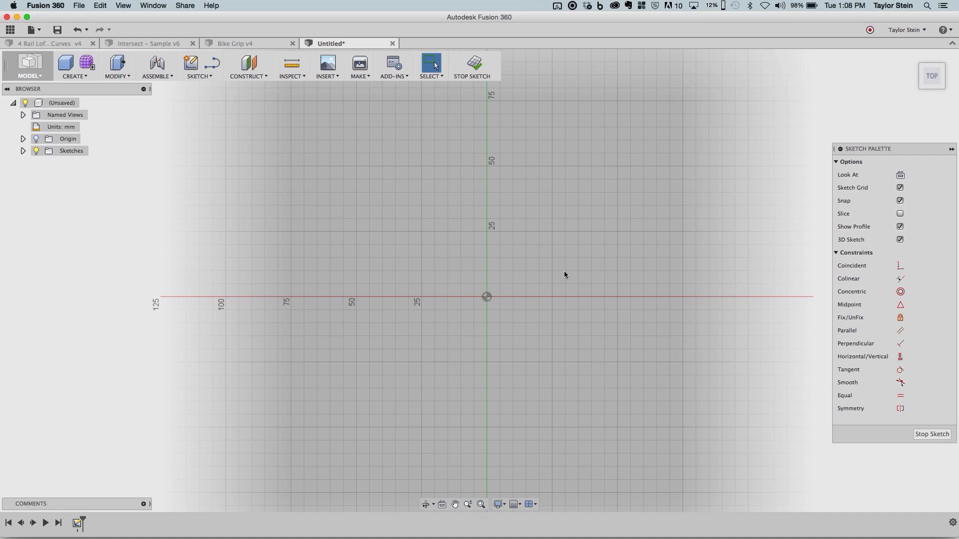
middle_drag(525, 274, 461, 289)
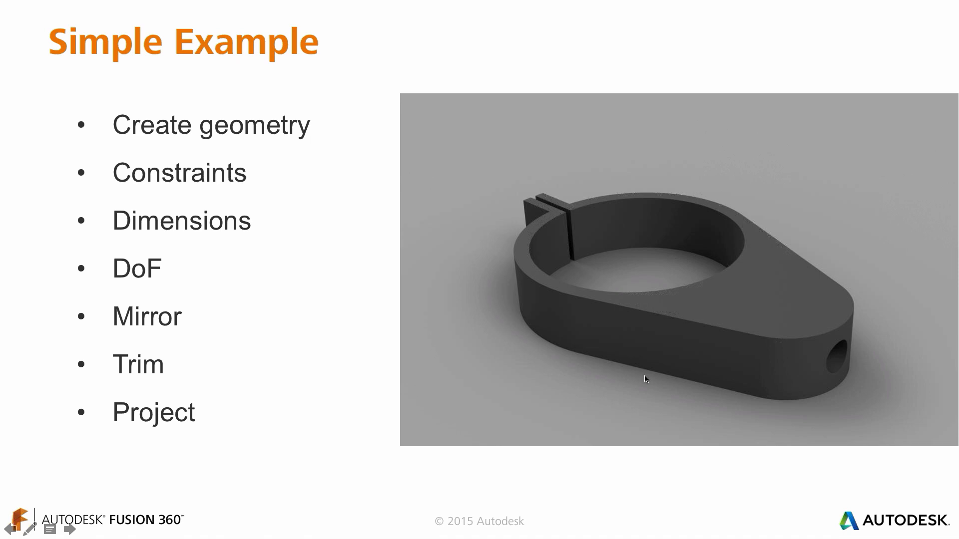
- Switch back to Fusion 360 and review the Preview preferences, including sketch geometry coloring based on constraint status
key(super+Tab)
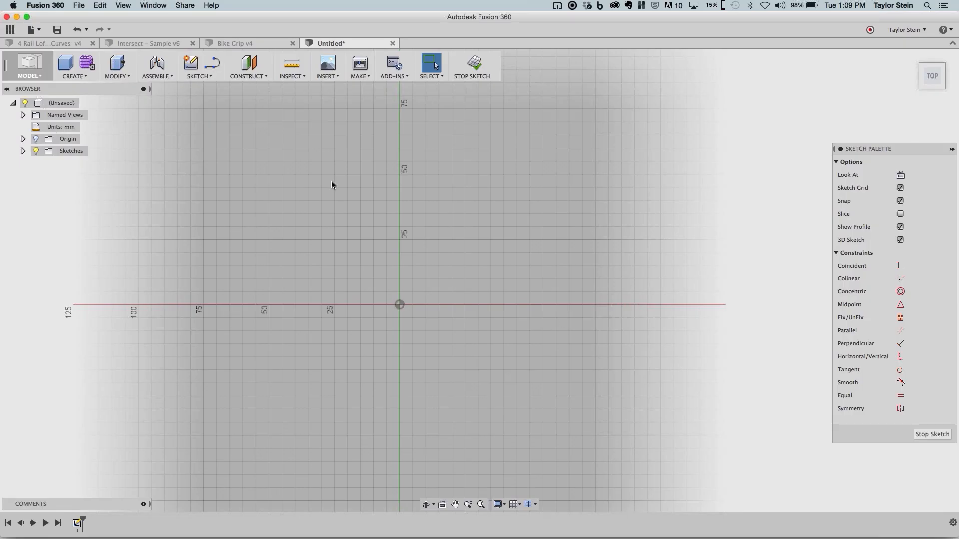
click(903, 31)
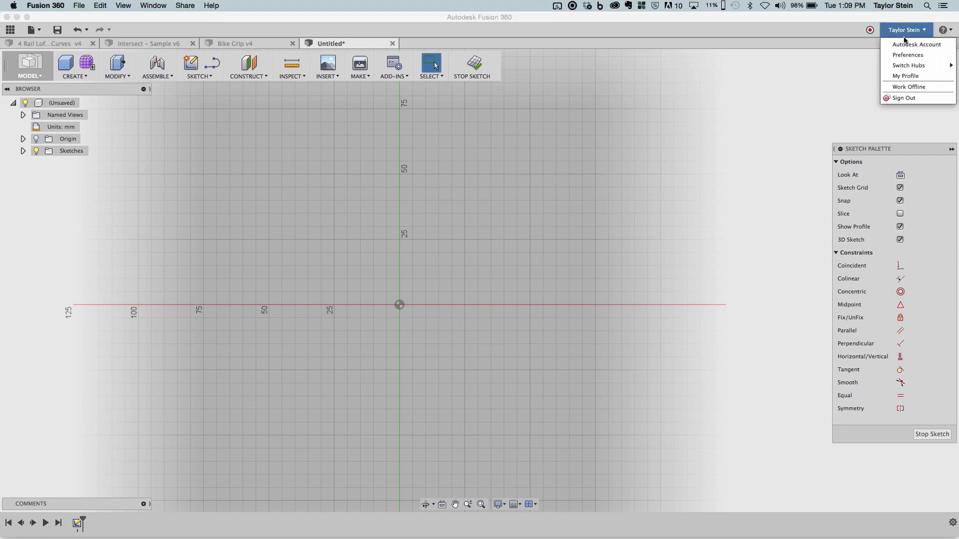
click(907, 55)
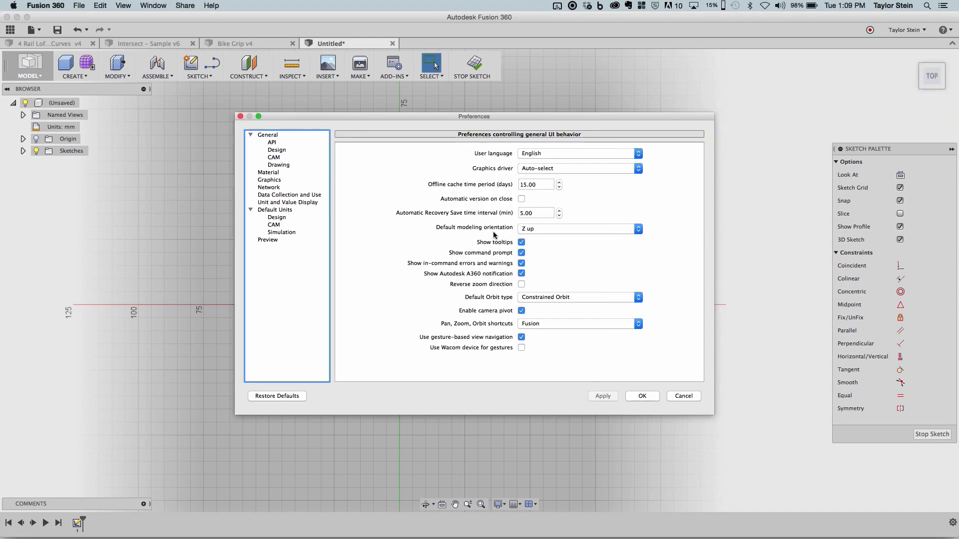
click(302, 238)
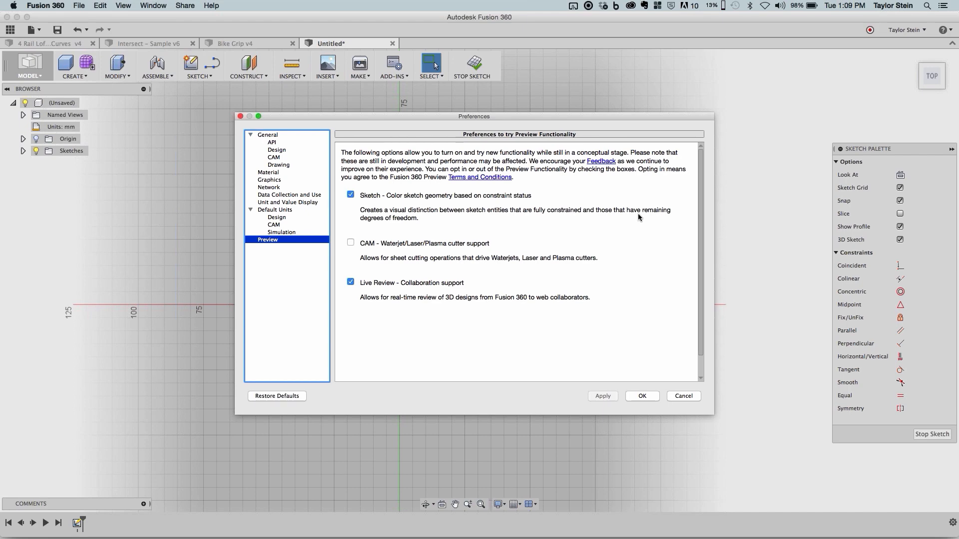
click(652, 400)
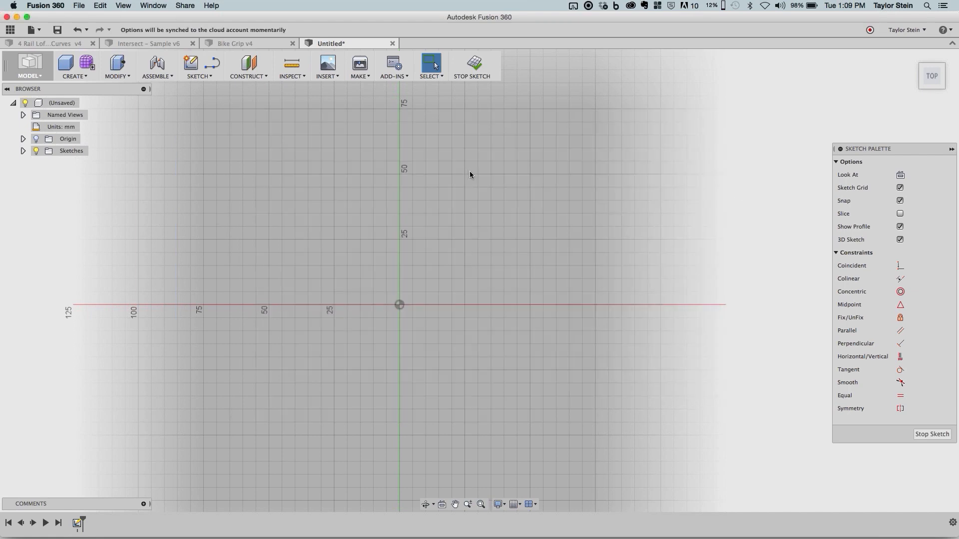
- Draw a center diameter circle about 95 mm across, centered on the sketch origin
click(200, 75)
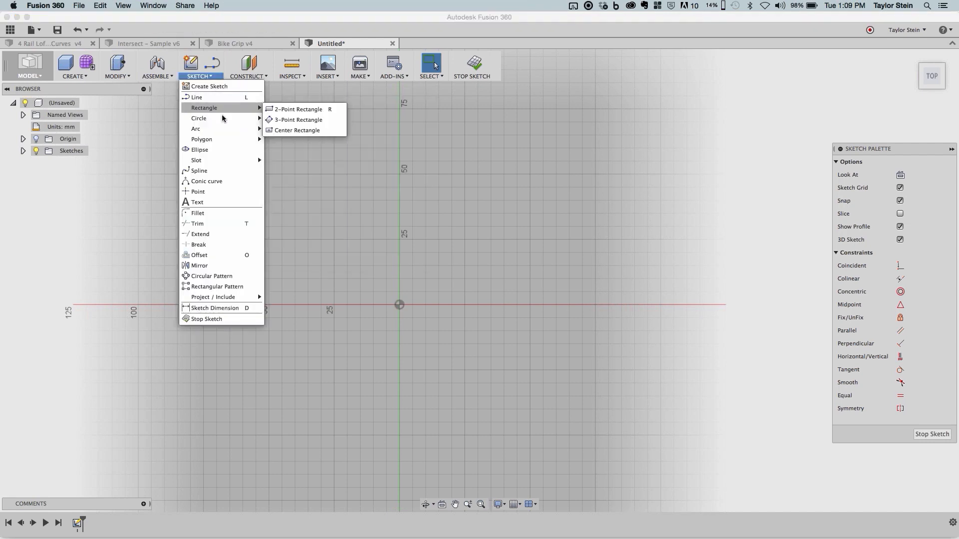
mouse_move(225, 118)
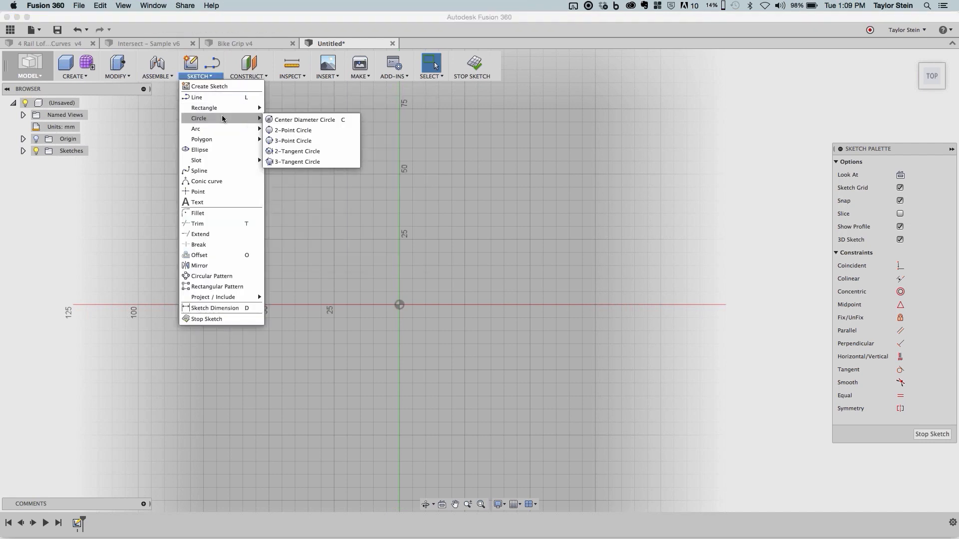
click(324, 121)
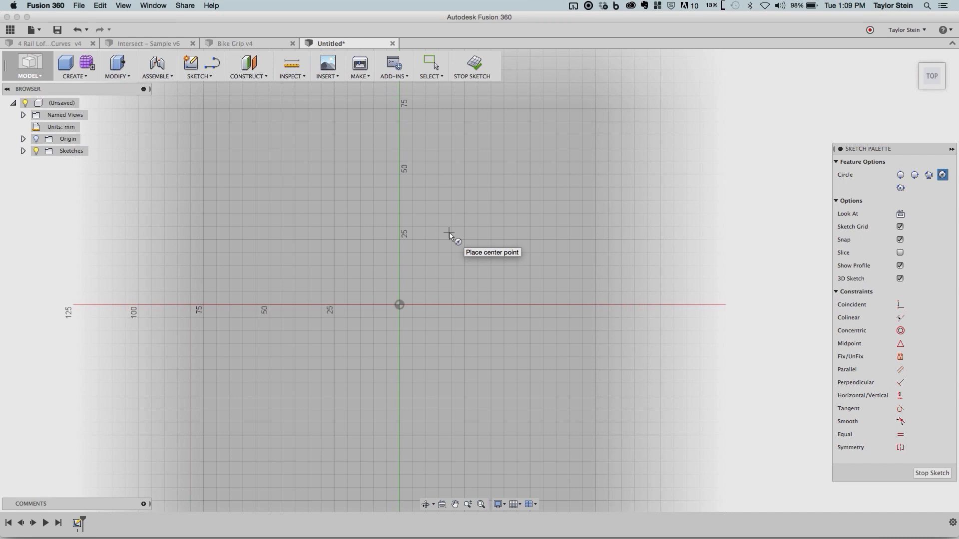
click(400, 305)
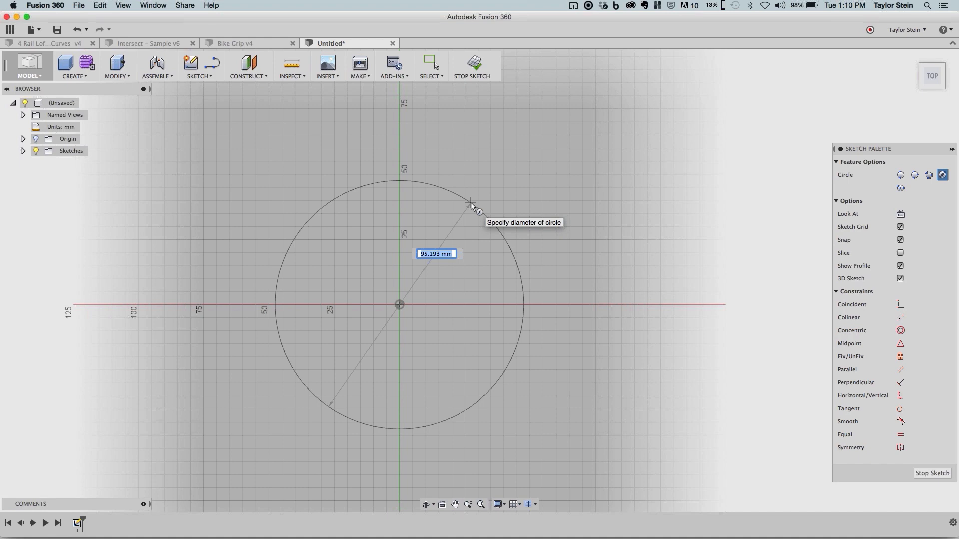
click(471, 205)
middle_drag(582, 242, 460, 235)
scroll(539, 235, down, 3)
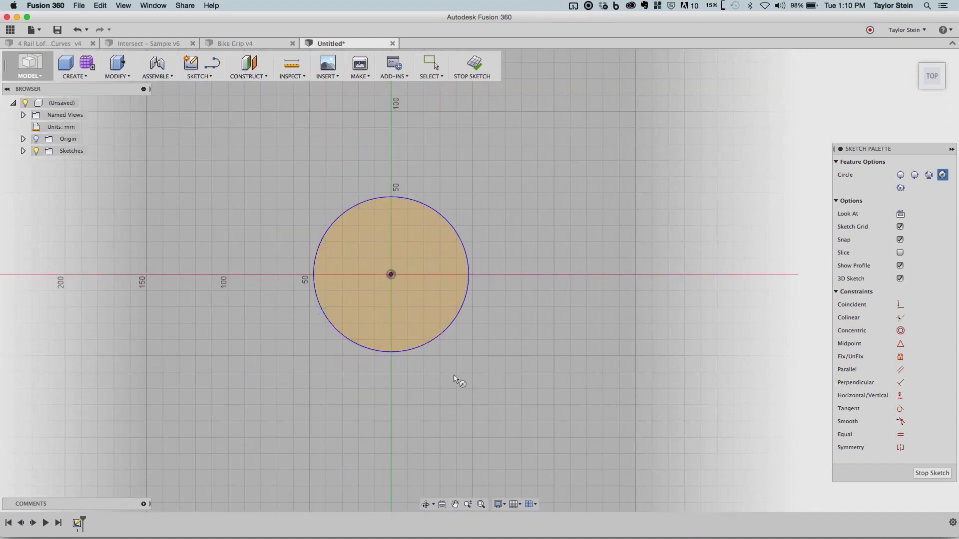
key(Escape)
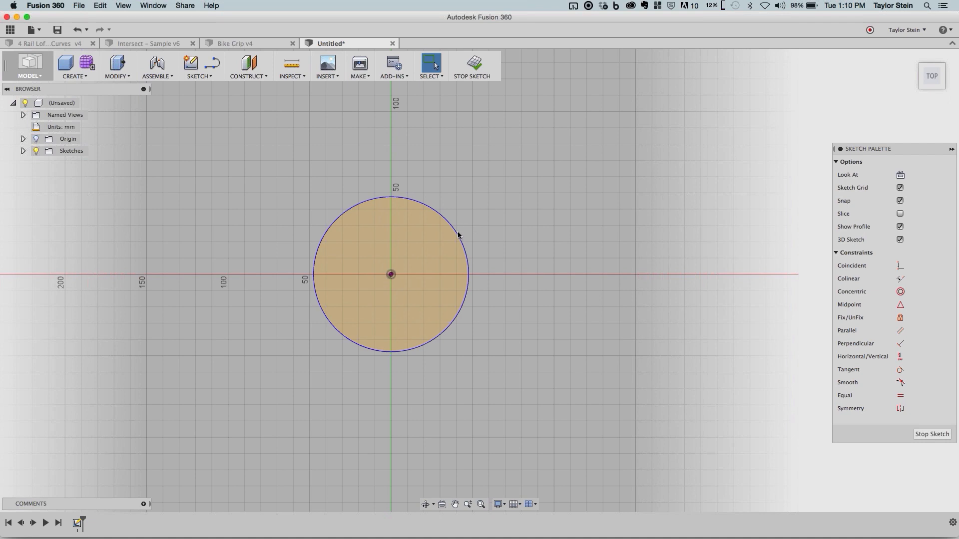
- Test the circle's free diameter by shrinking it slightly and enlarging it beyond its original size, keeping it centered on the origin
drag(463, 224, 451, 241)
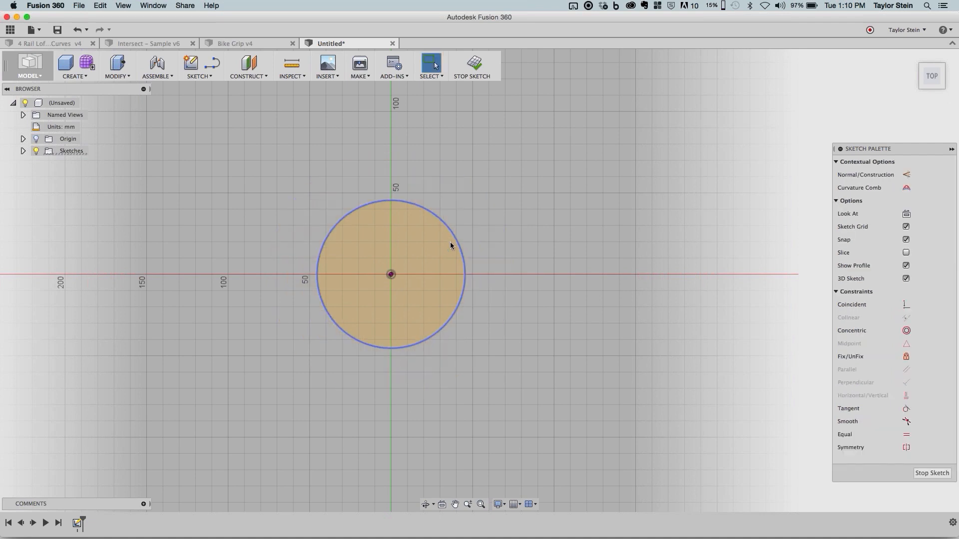
click(496, 230)
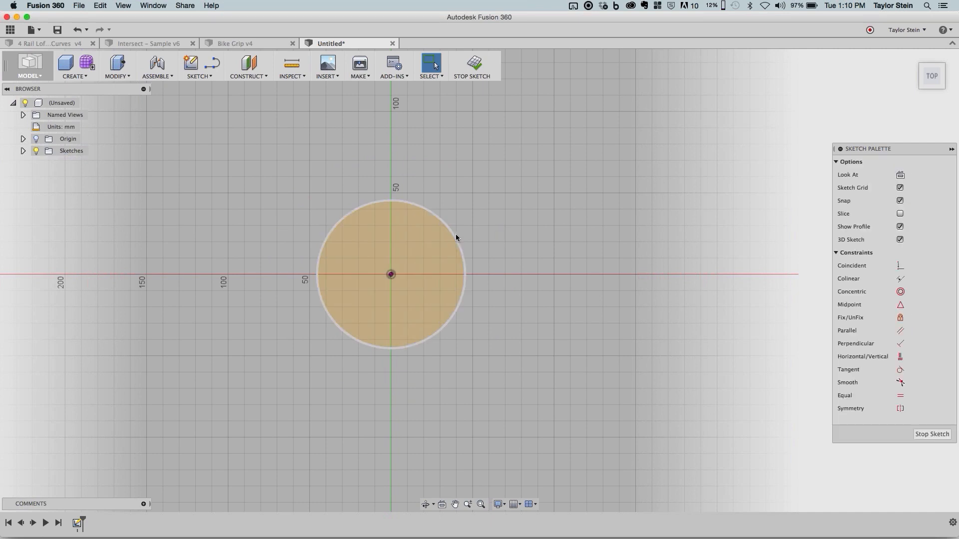
drag(456, 233, 465, 221)
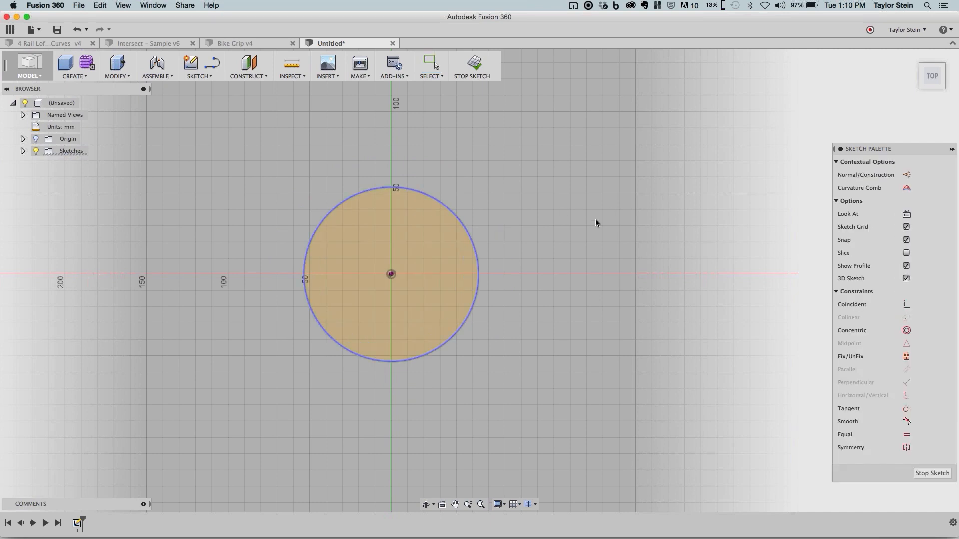
click(480, 209)
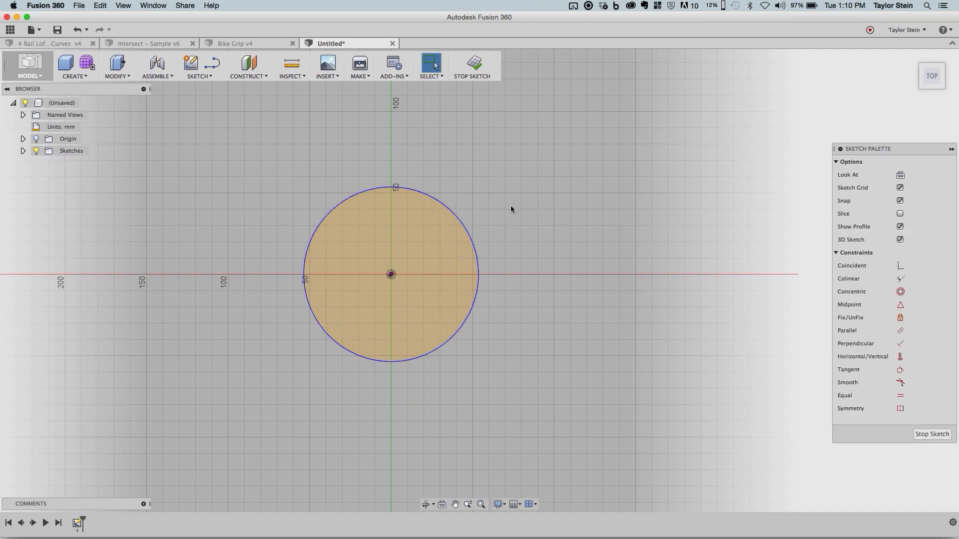
- Draw a smaller center diameter circle to the right of the first, then shift it slightly below the horizontal axis and enlarge it
click(212, 76)
mouse_move(220, 118)
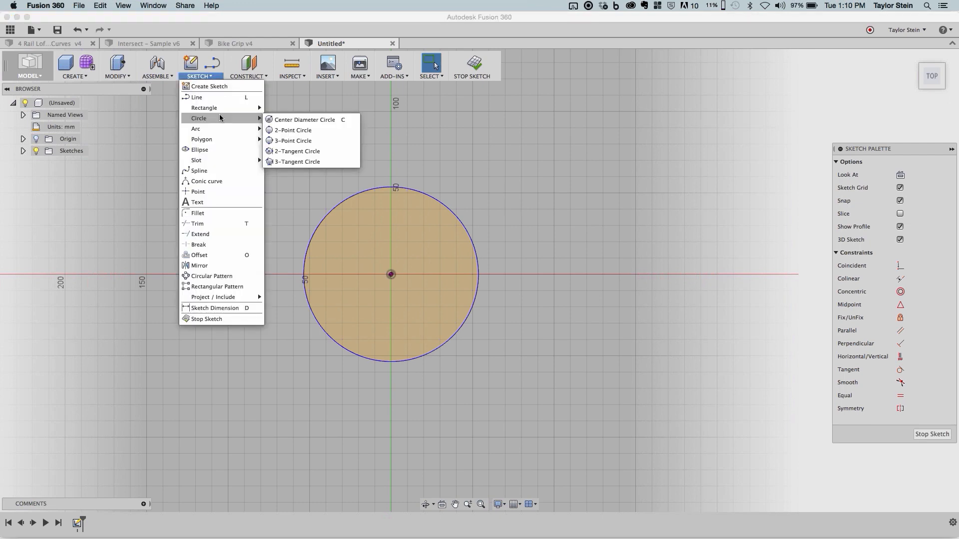
click(300, 120)
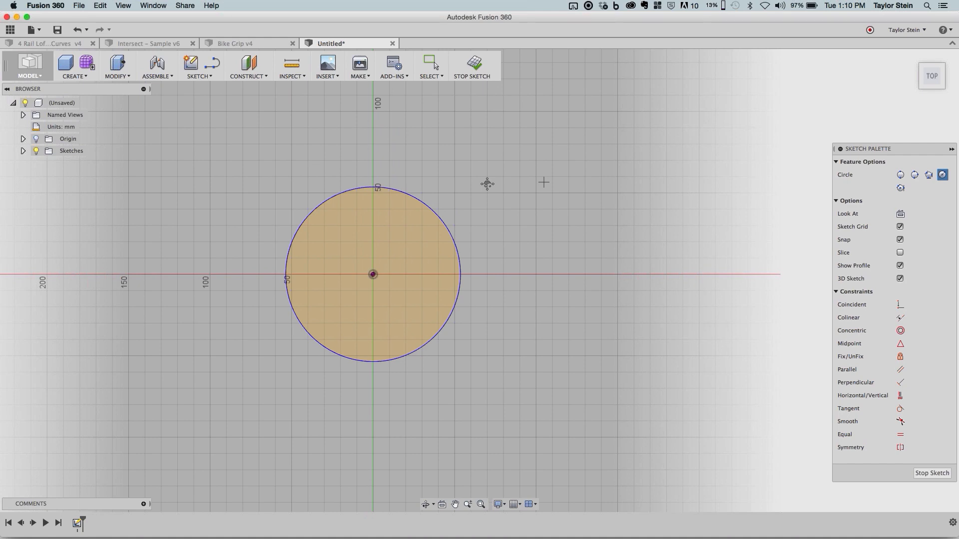
middle_drag(543, 183, 487, 184)
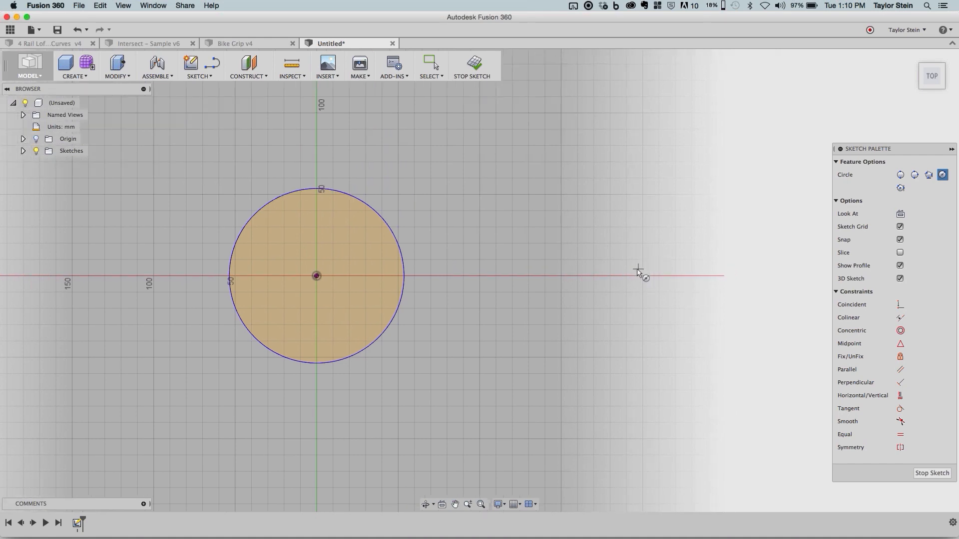
click(636, 269)
click(671, 307)
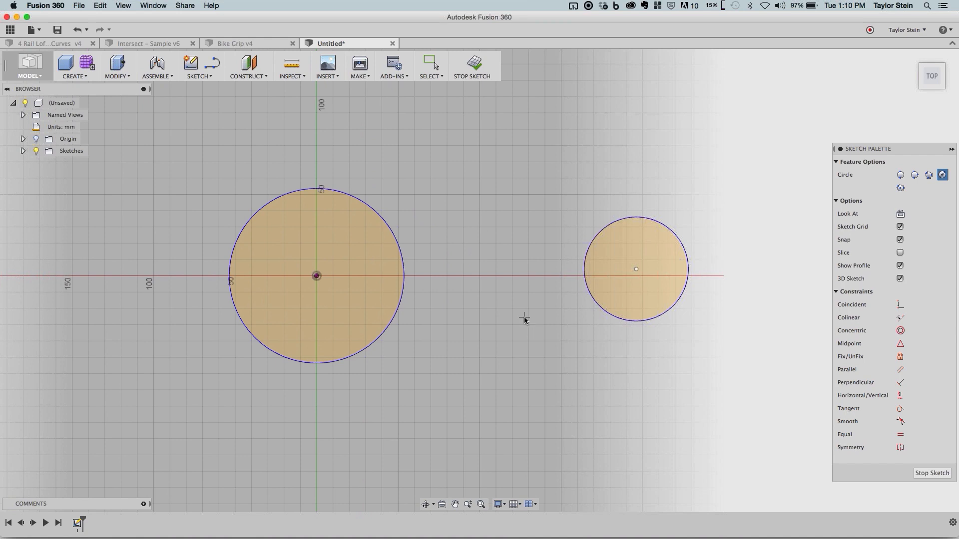
key(Escape)
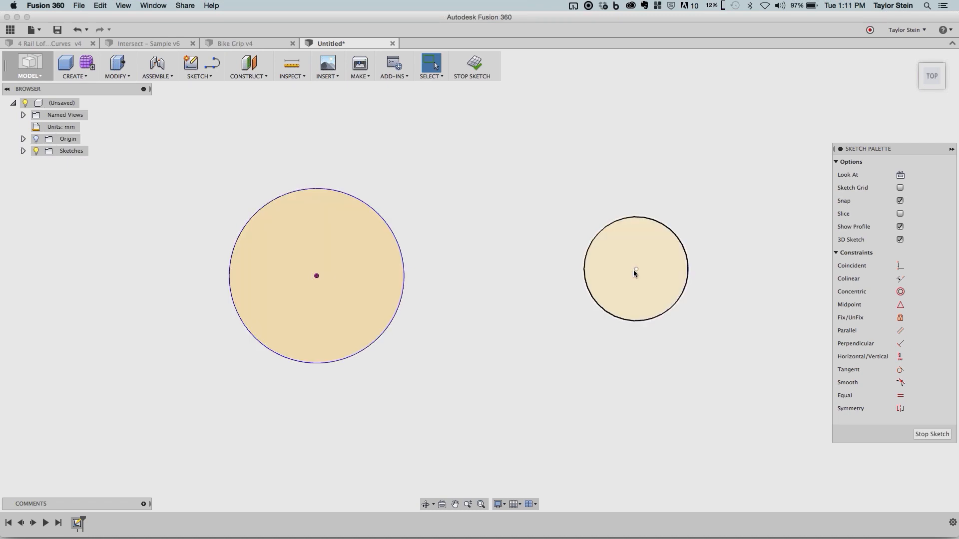
drag(636, 270, 653, 285)
drag(660, 232, 667, 224)
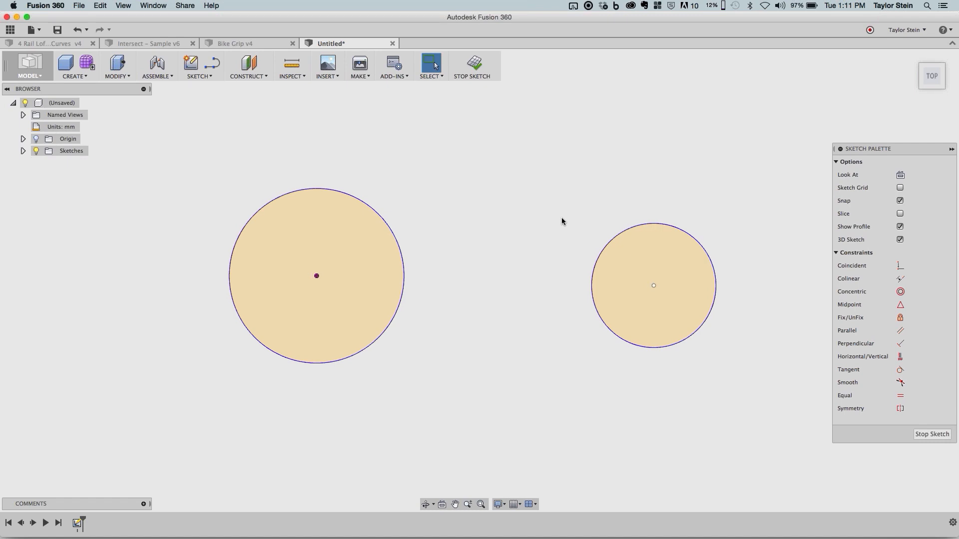
- Apply a Horizontal/Vertical constraint between the center points of the small and large circles
click(901, 359)
click(653, 286)
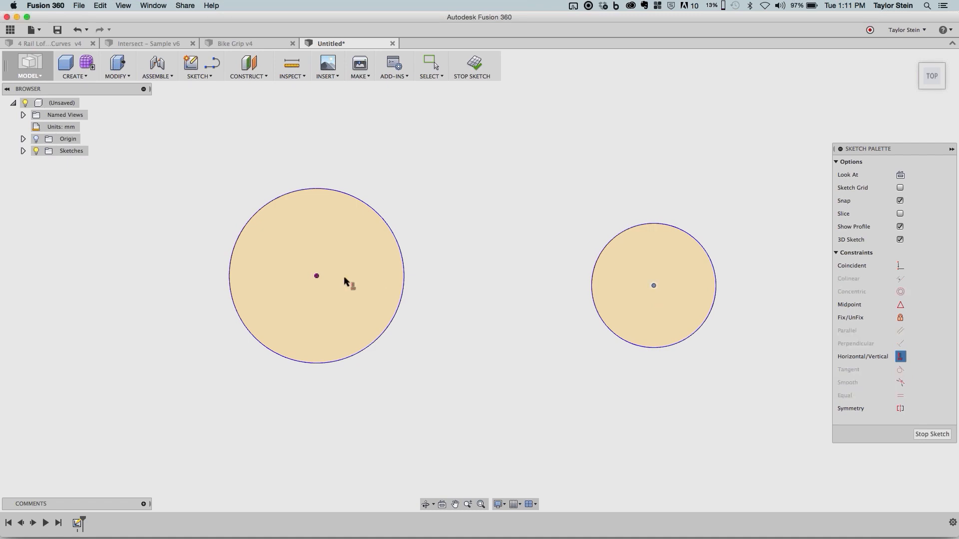
click(317, 276)
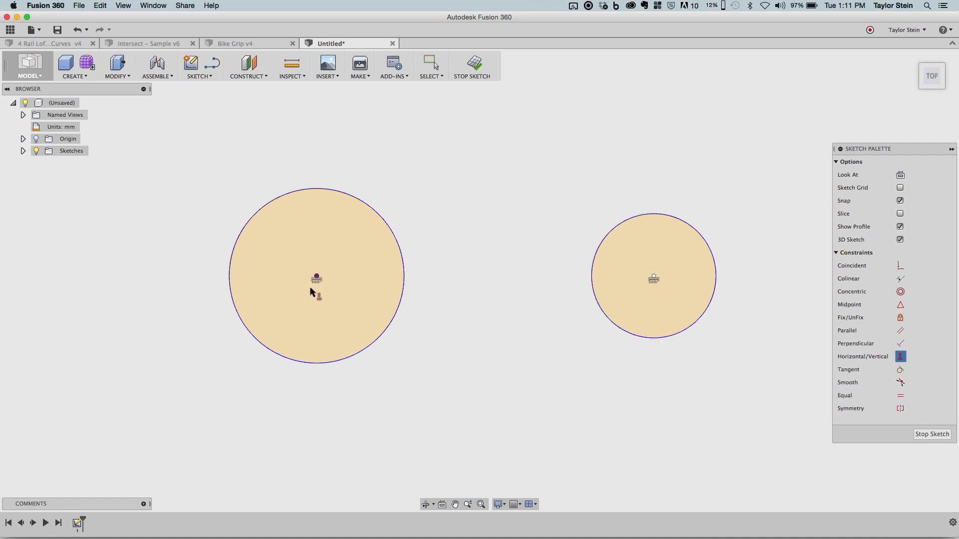
key(Escape)
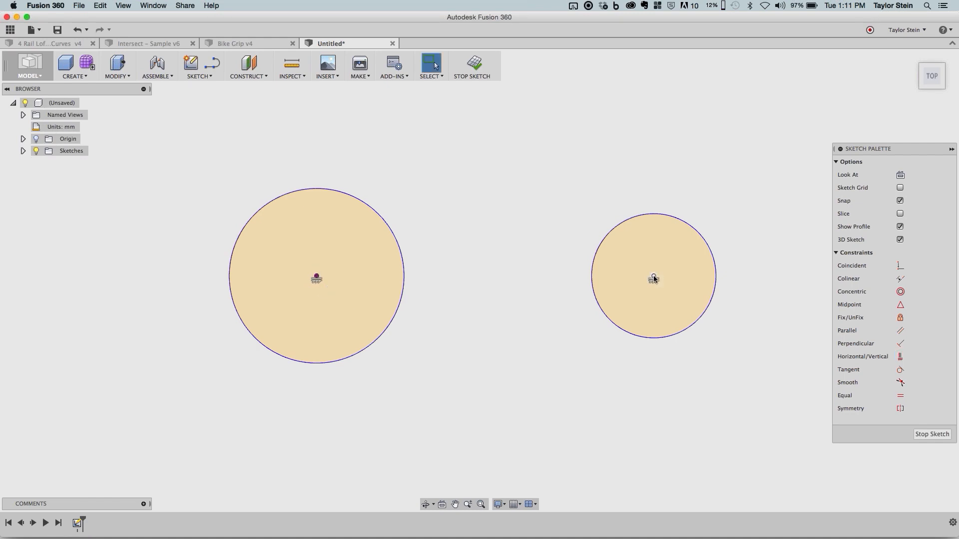
- Move the small circle horizontally farther from the large one and reduce its diameter slightly
drag(653, 278, 685, 278)
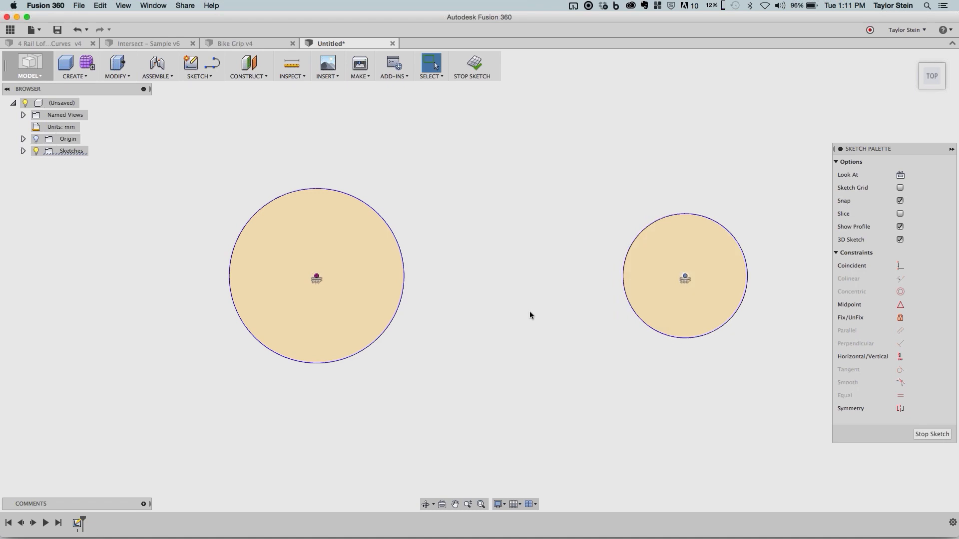
click(678, 219)
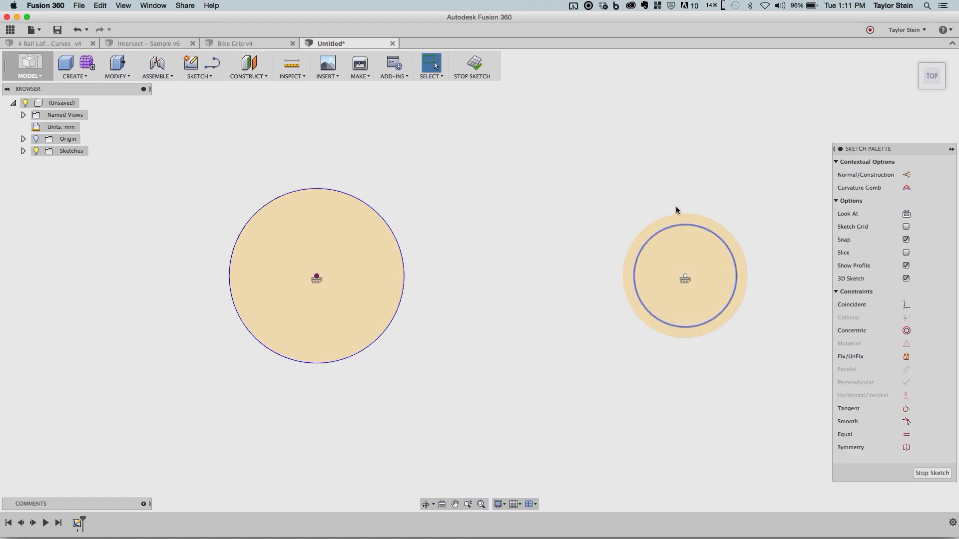
key(Escape)
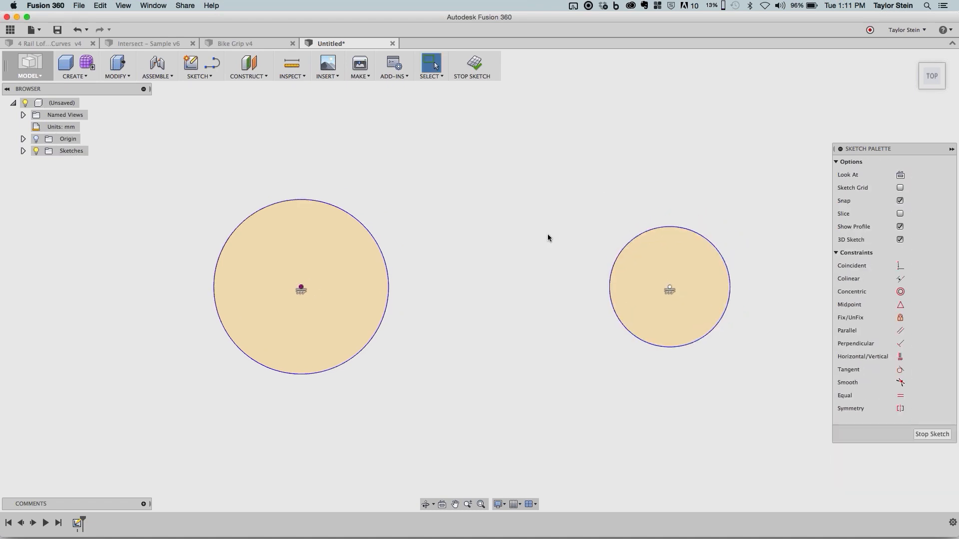
- Draw a line from the upper edge of the large circle to the small circle's upper edge, then slide its right endpoint along the small circle
middle_drag(547, 233, 505, 264)
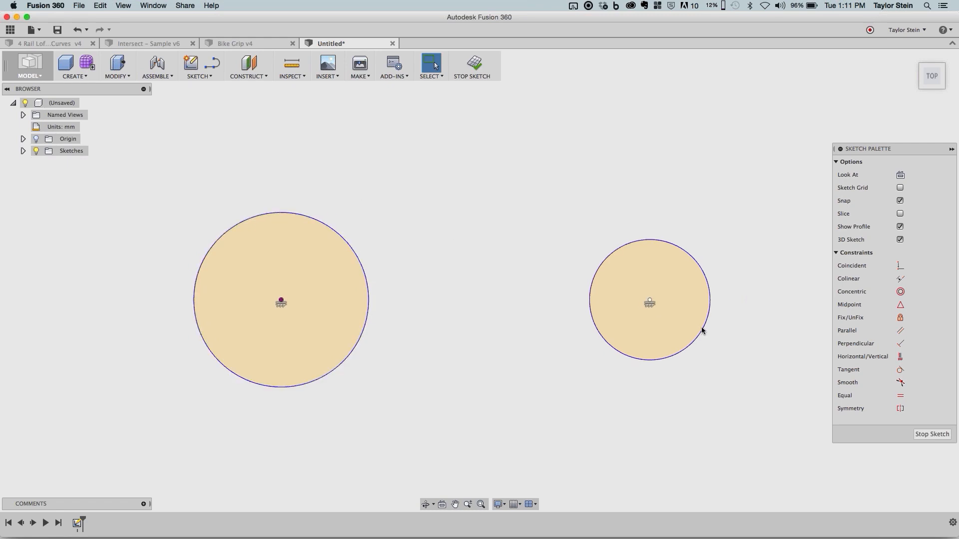
click(215, 64)
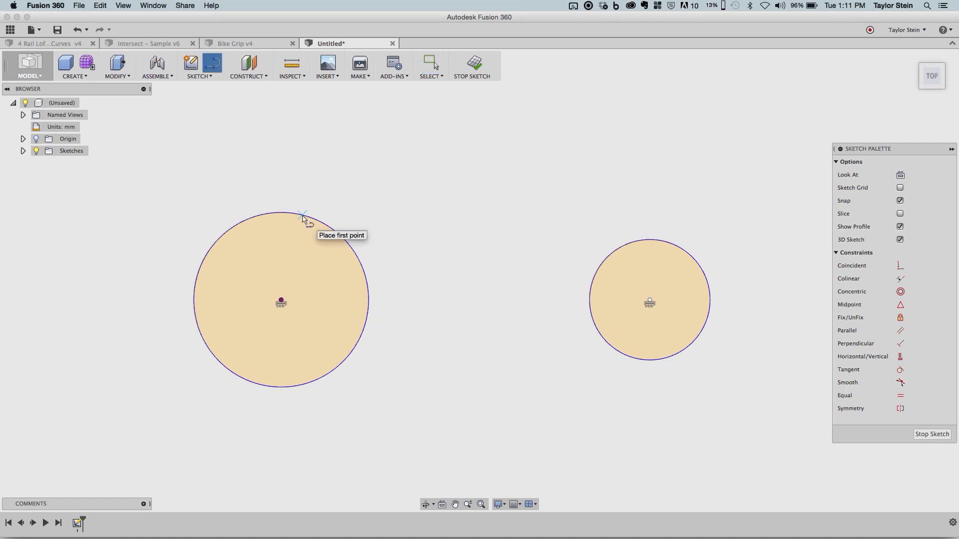
click(302, 215)
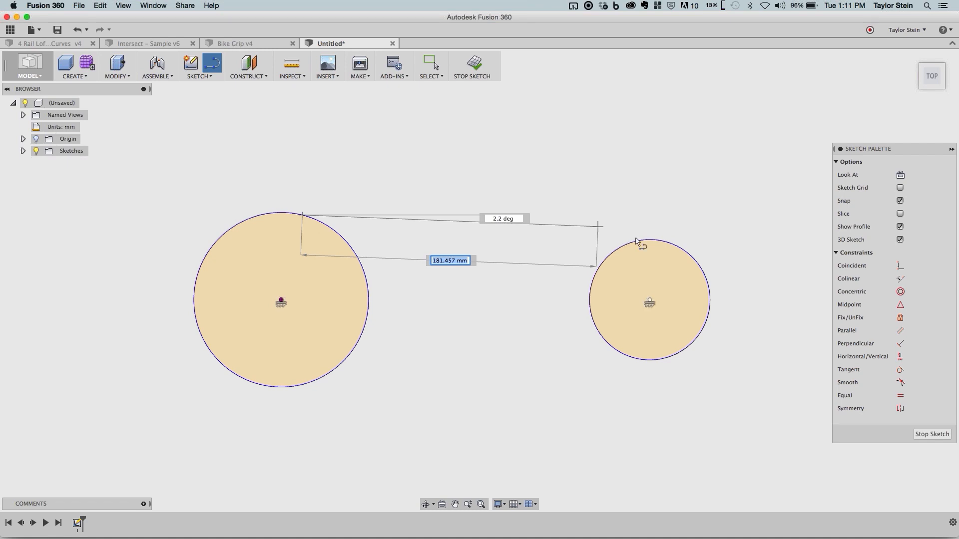
double_click(638, 242)
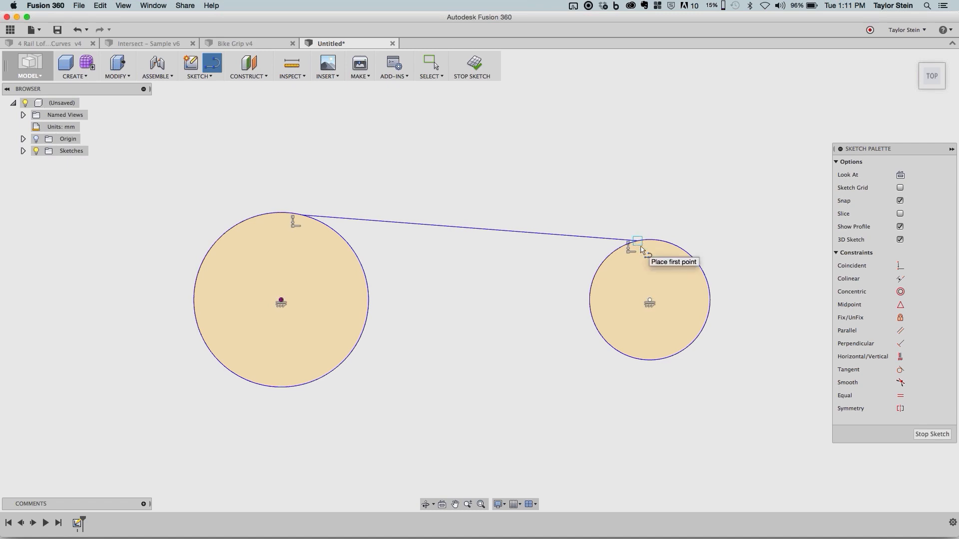
key(Escape)
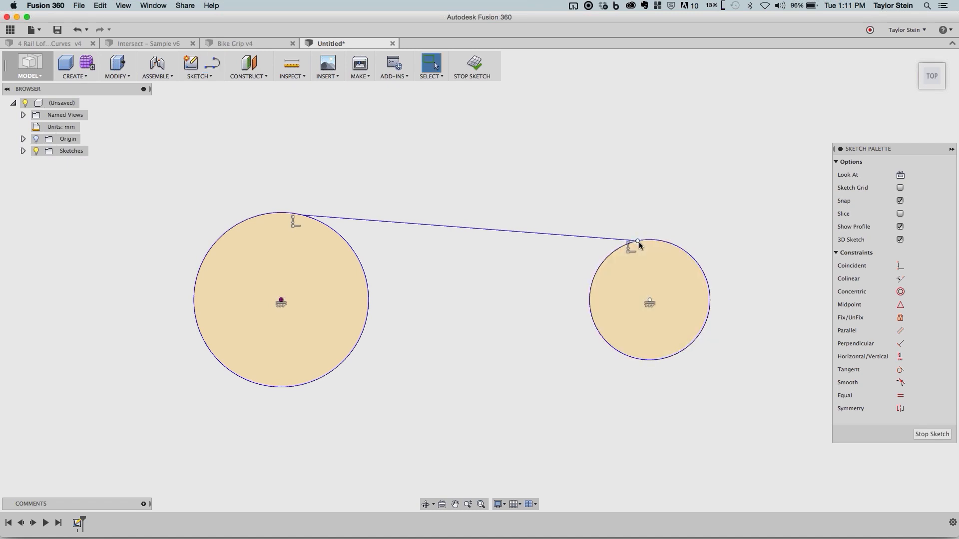
drag(630, 246, 617, 248)
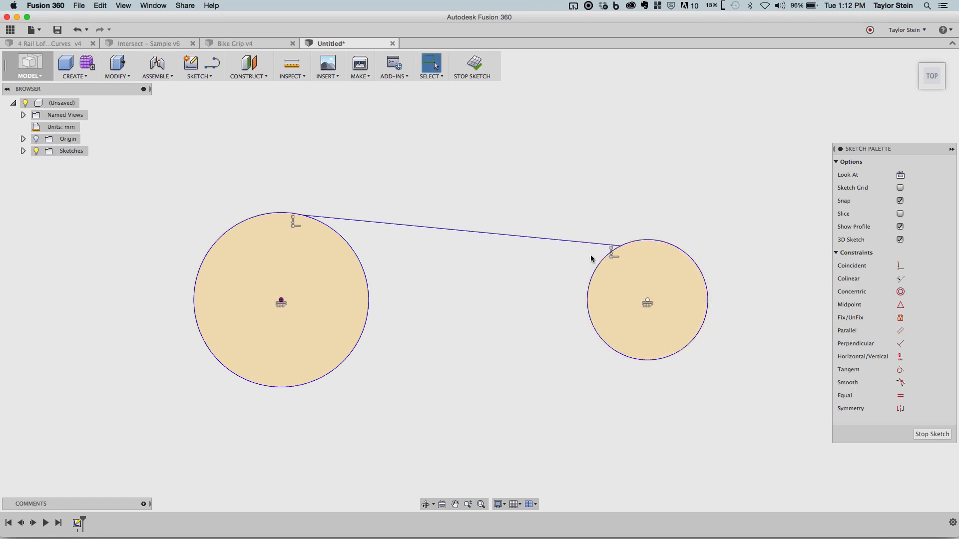
- Apply Tangent constraints between the upper line and both circles, then pull the small circle clear of the large one and reduce its size
click(900, 370)
click(592, 244)
click(647, 243)
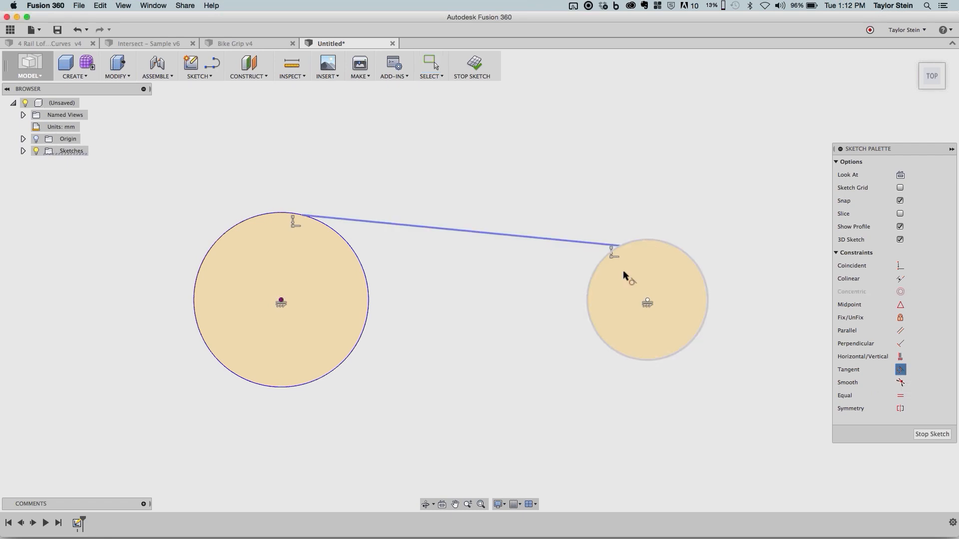
click(358, 220)
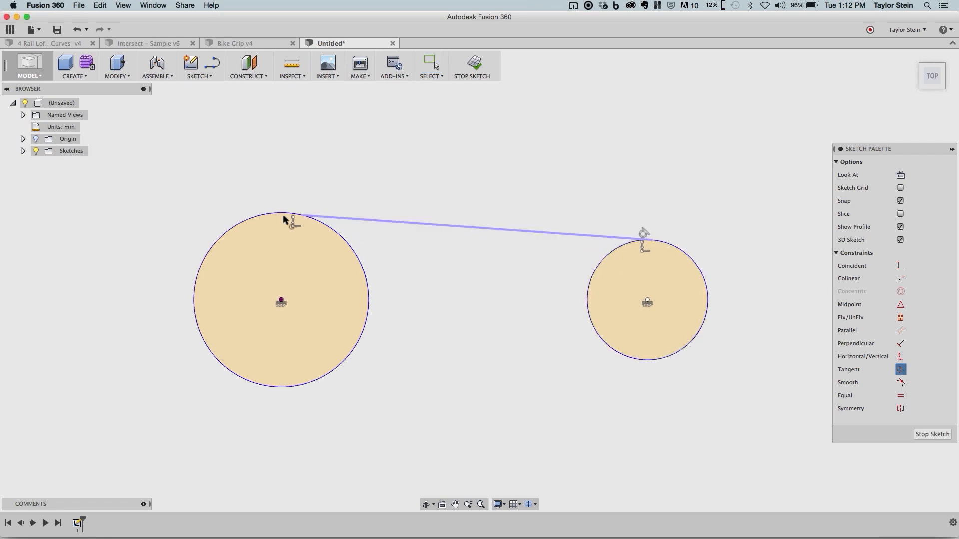
click(281, 214)
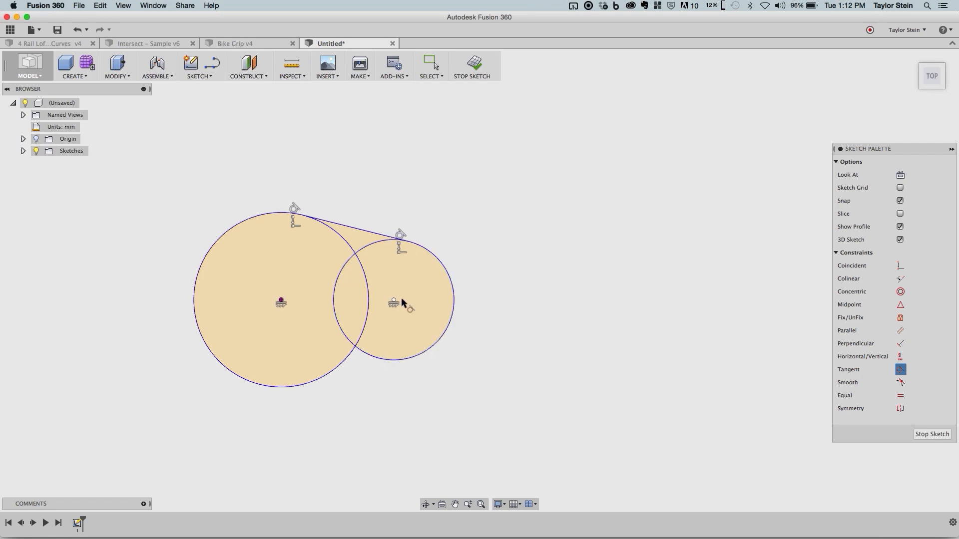
click(900, 369)
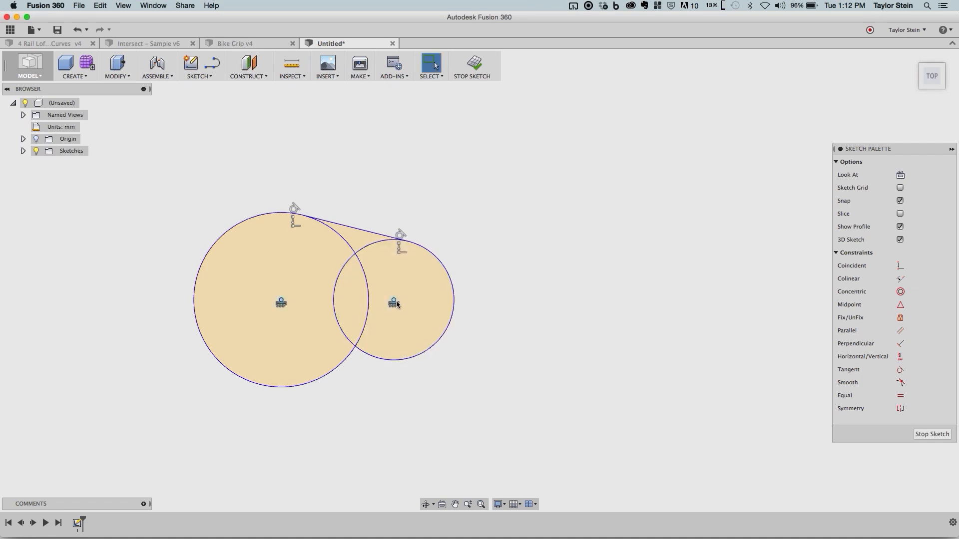
mouse_move(453, 302)
mouse_down()
mouse_move(545, 312)
mouse_move(577, 283)
mouse_move(582, 257)
mouse_move(617, 232)
mouse_up()
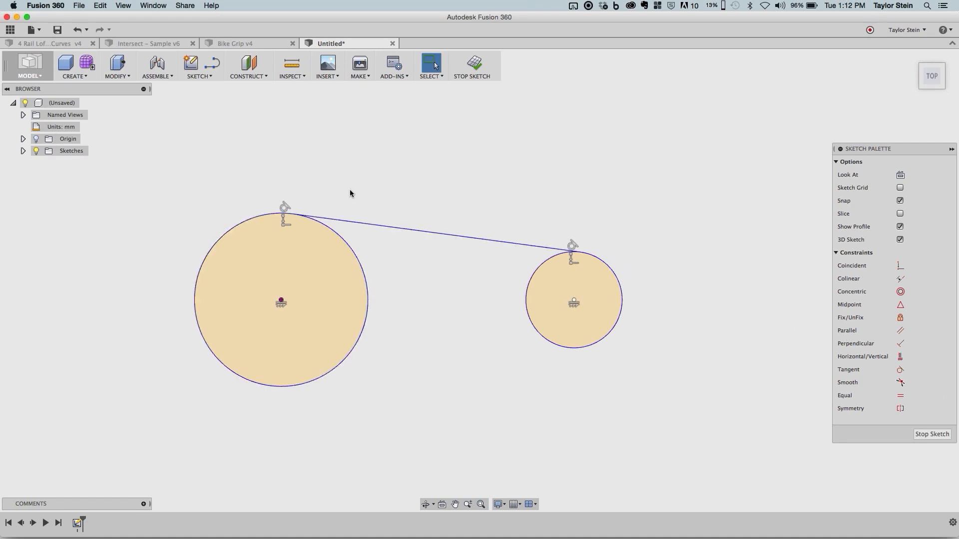
- Draw a lower line tangent to the undersides of both circles, then pull the upper line's right endpoint outward to enlarge the linked shape
click(212, 64)
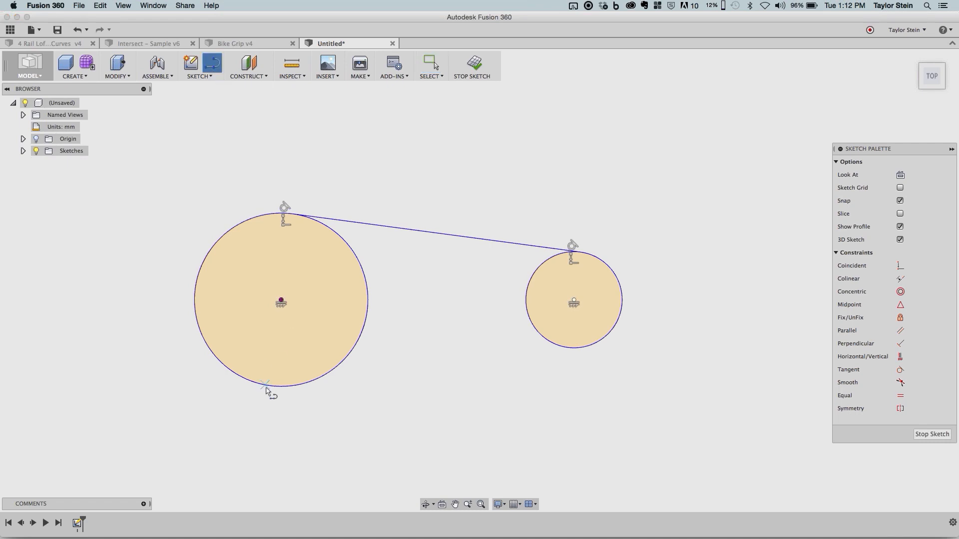
drag(266, 385, 582, 351)
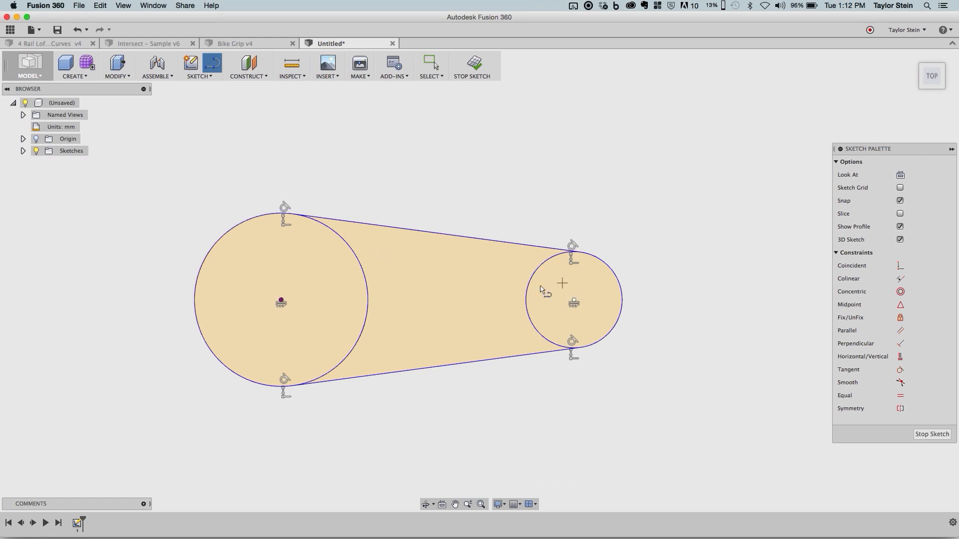
key(Escape)
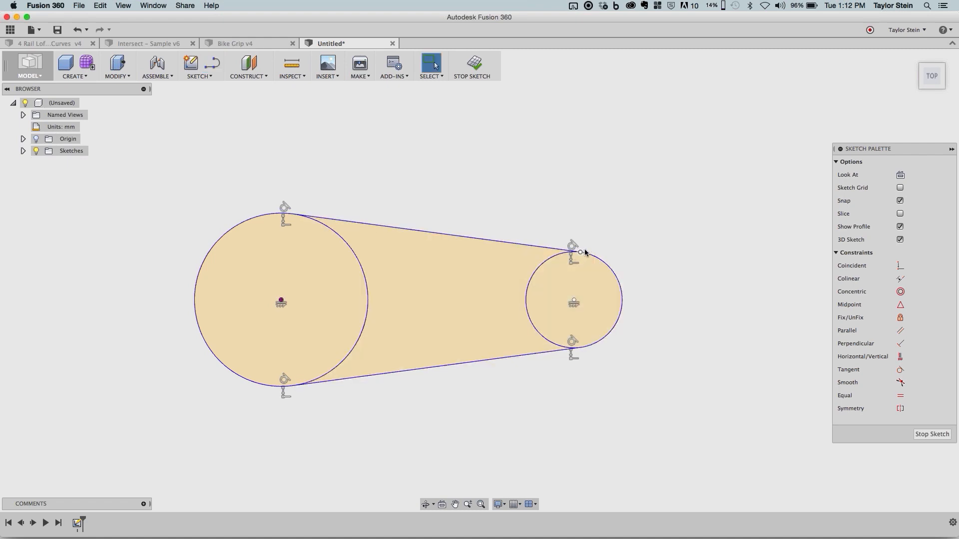
drag(583, 250, 589, 238)
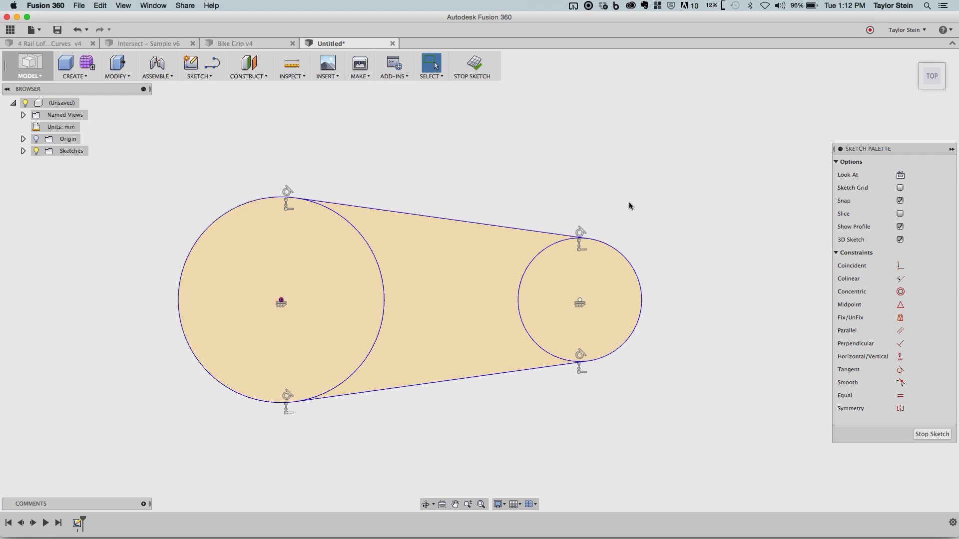
- Dimension the large circle's diameter at 150 mm
click(366, 242)
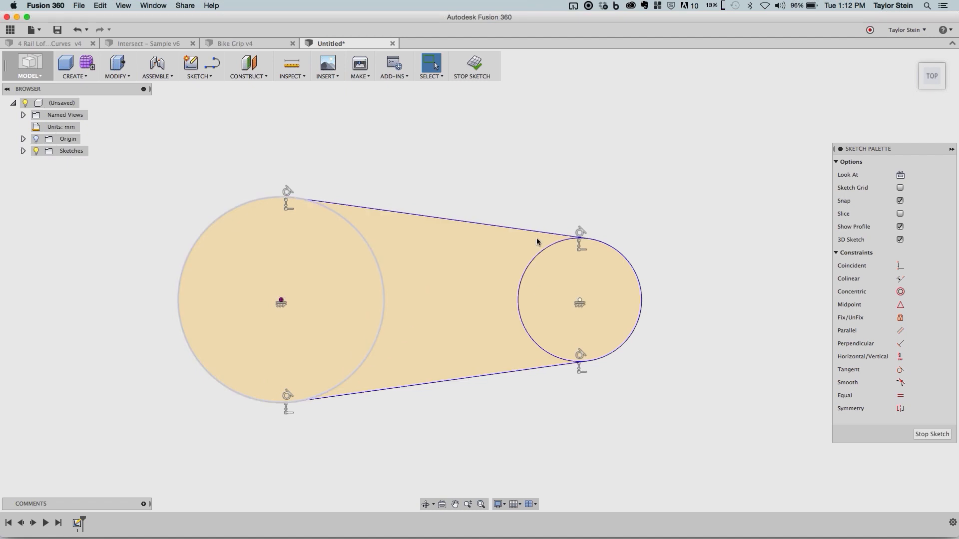
click(210, 80)
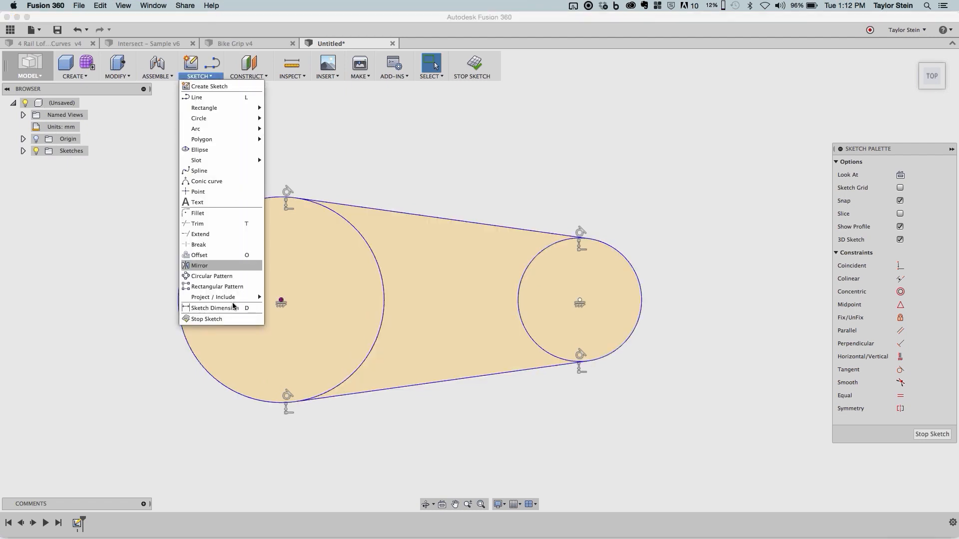
click(233, 309)
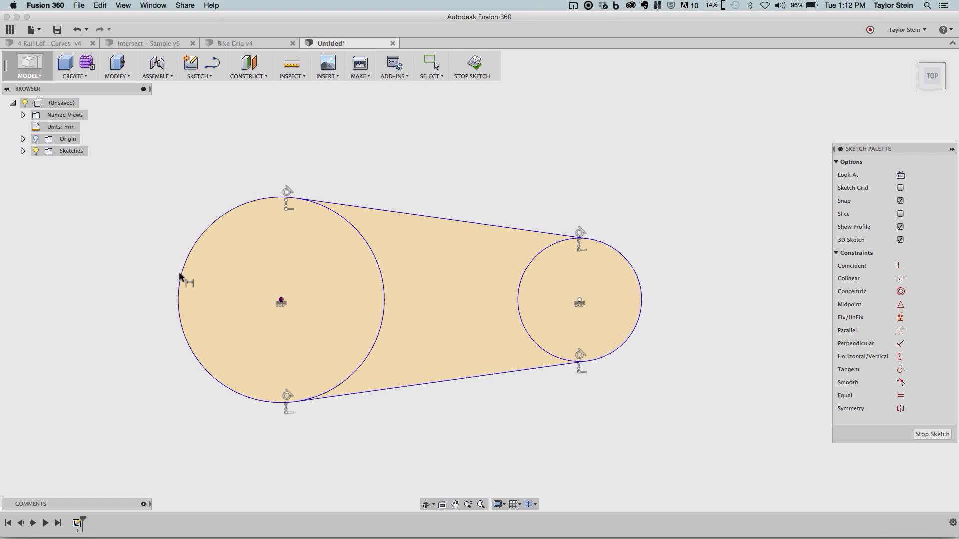
click(178, 275)
click(177, 212)
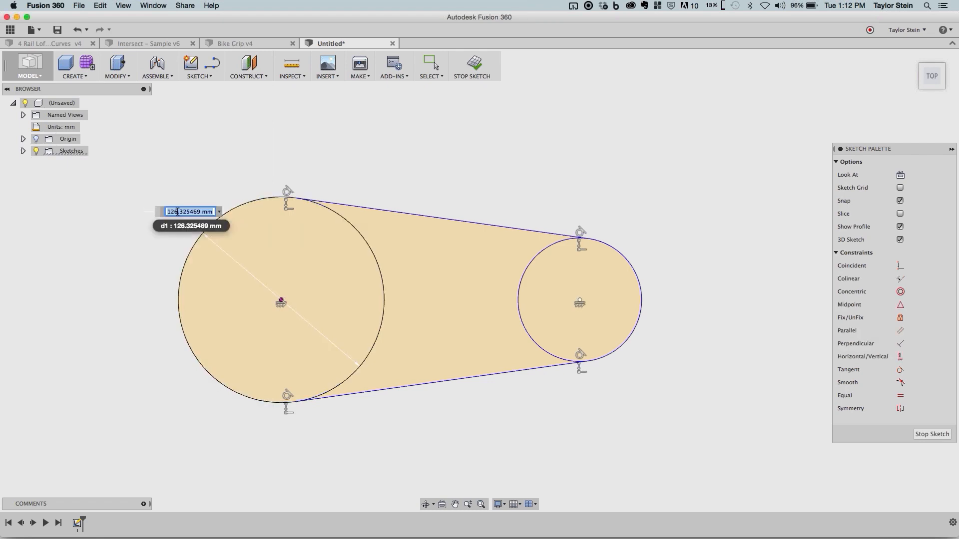
key(Return)
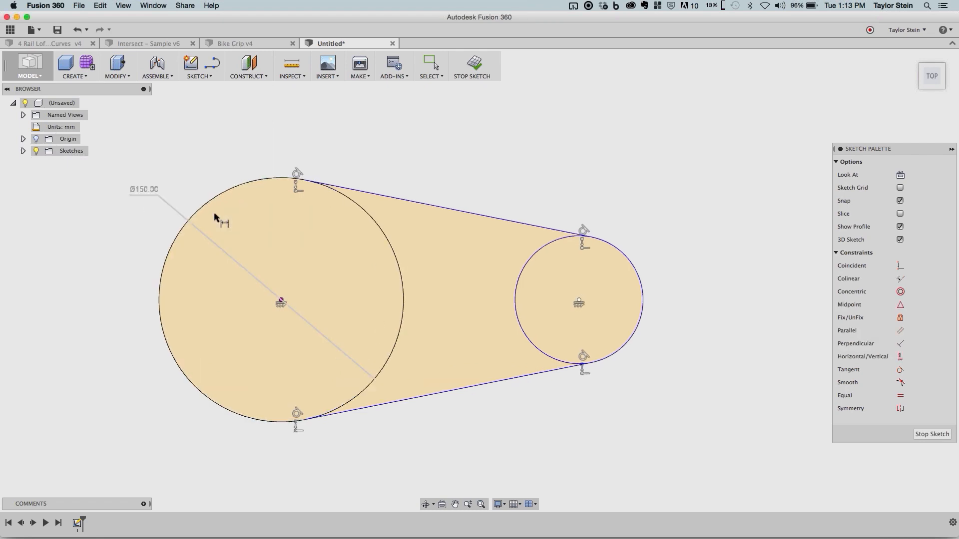
- Dimension the small circle's diameter at 80 mm
click(622, 252)
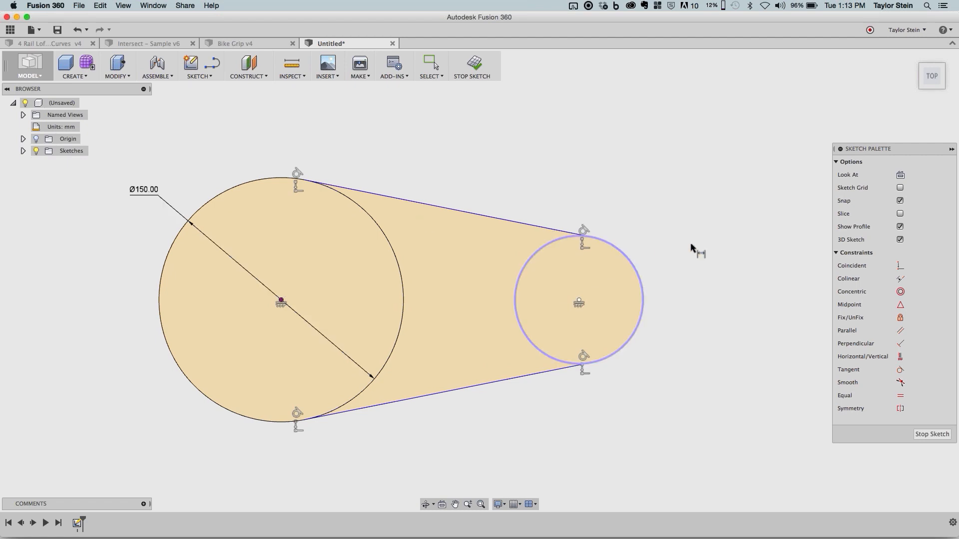
click(692, 245)
text(80)
key(Return)
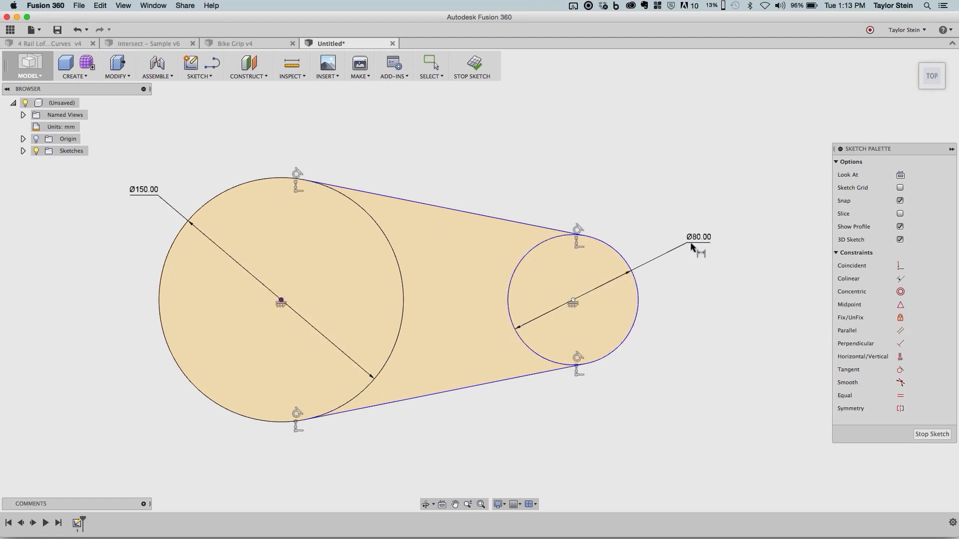
key(Escape)
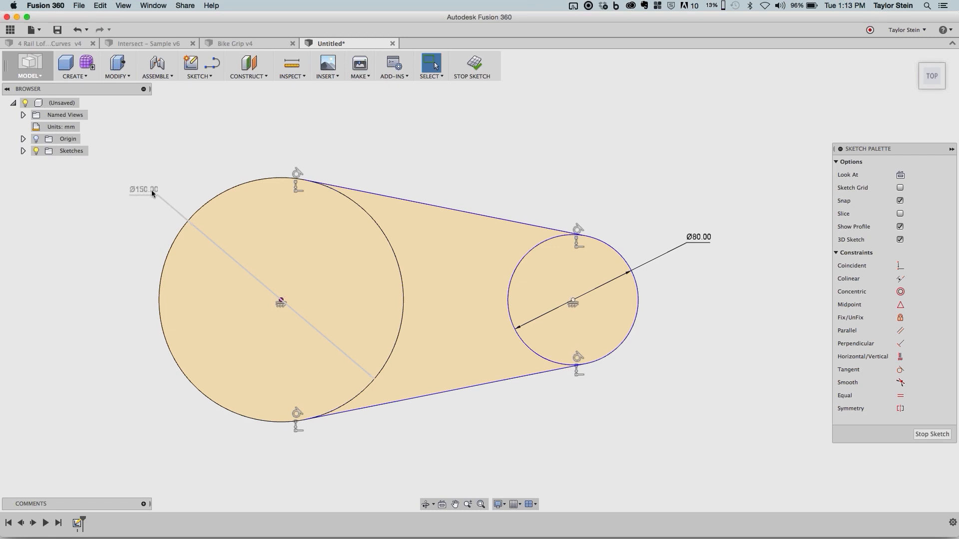
- Test the remaining freedom of the dimensioned sketch by sliding the small circle's center horizontally away from the large circle
click(148, 191)
drag(573, 302, 620, 302)
click(604, 176)
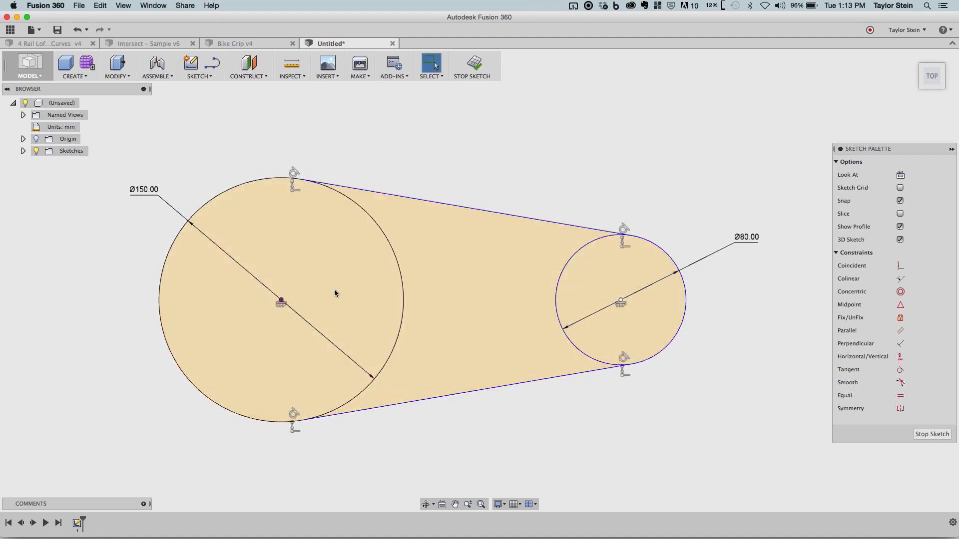
- Dimension the horizontal distance between the two circle centers at 200 mm
click(199, 75)
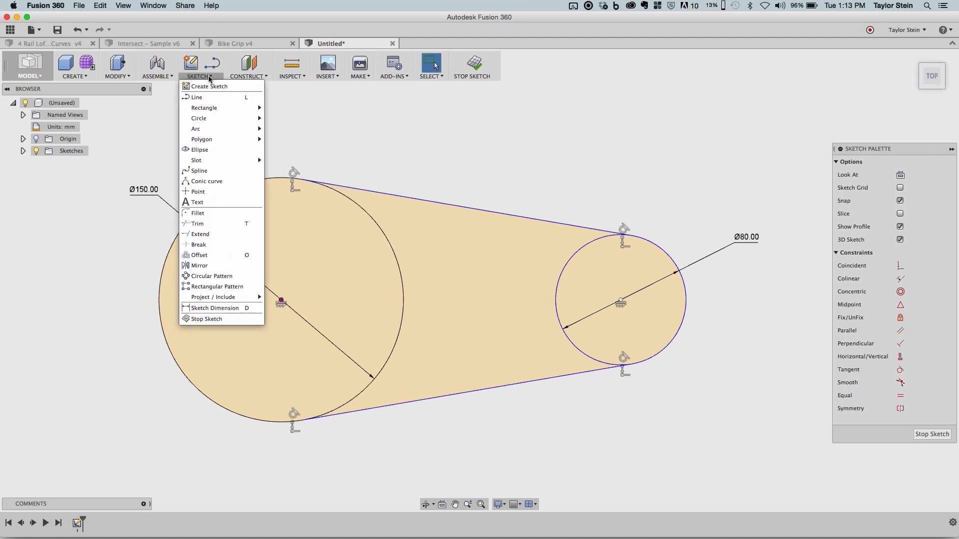
click(224, 311)
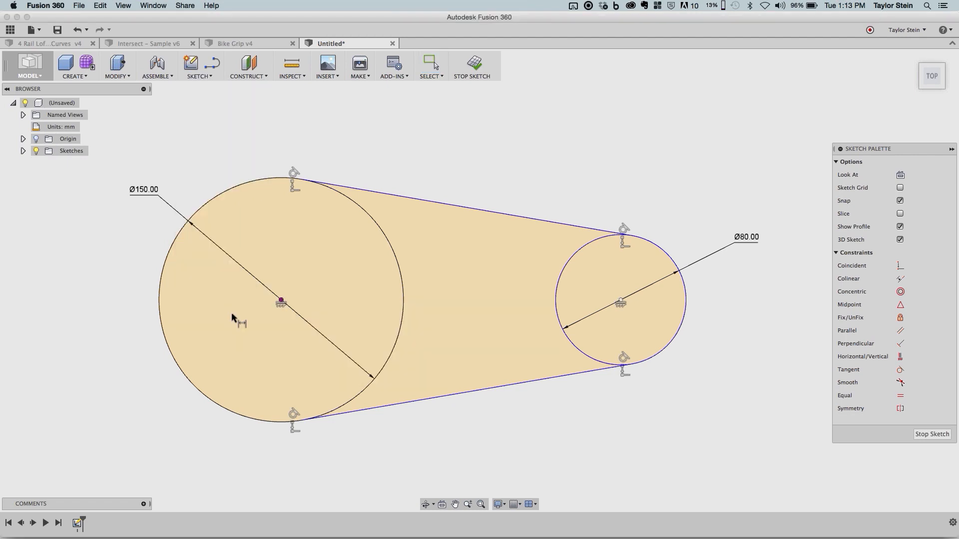
click(620, 303)
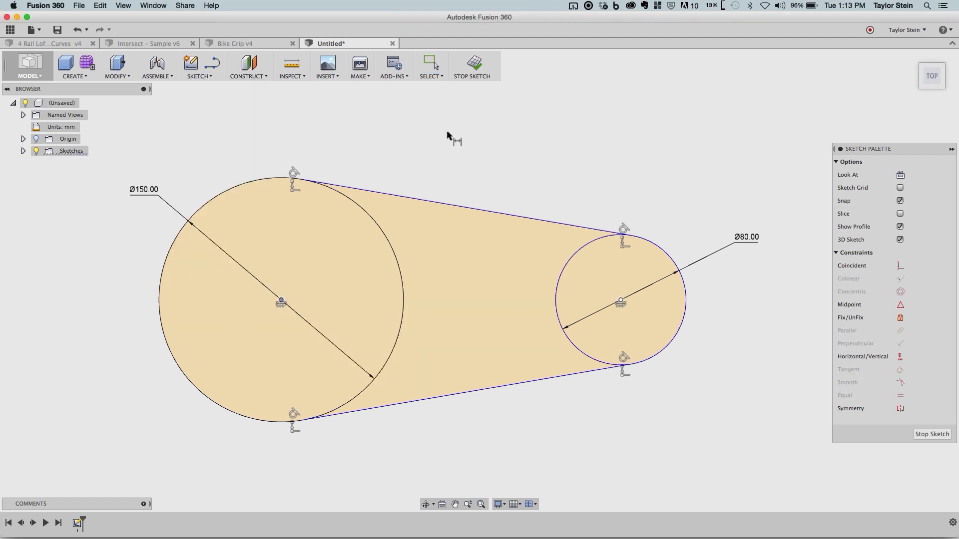
click(447, 130)
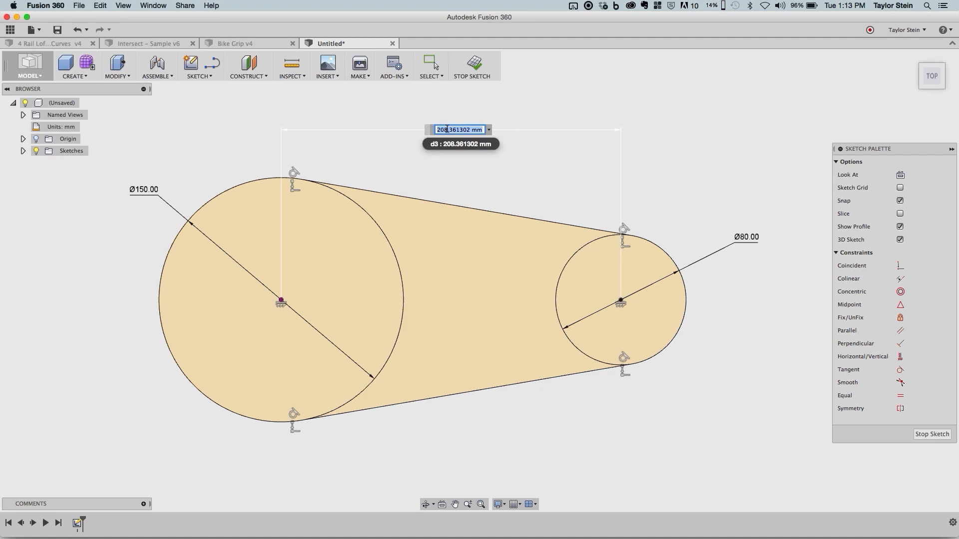
text(200)
key(Return)
key(Escape)
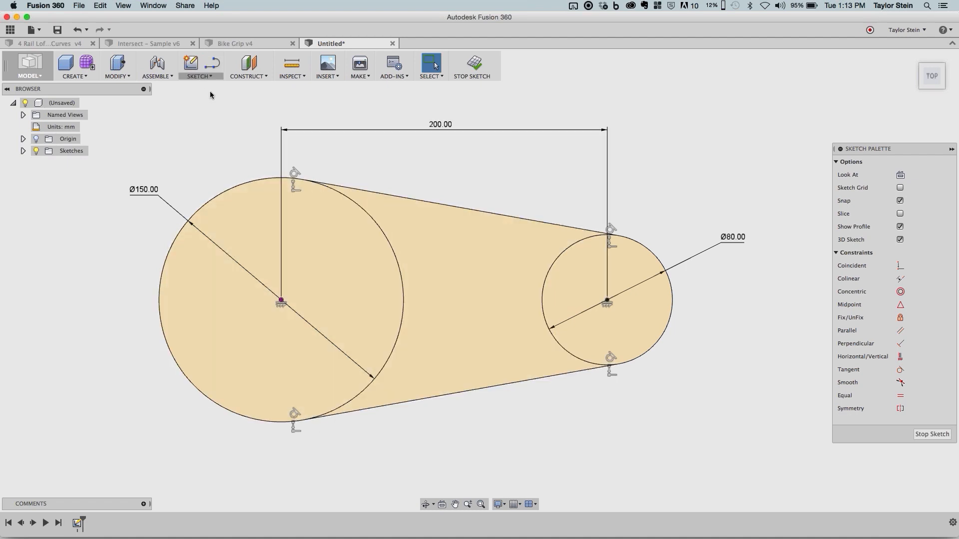
- Draw an inner circle about 124 mm in diameter, concentric with the large circle and tangent to nothing else
key(c)
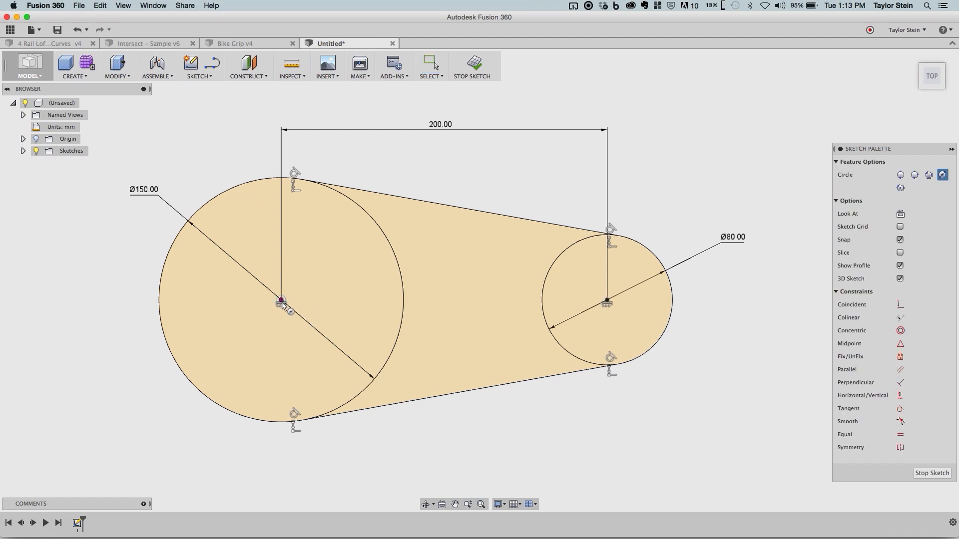
click(281, 299)
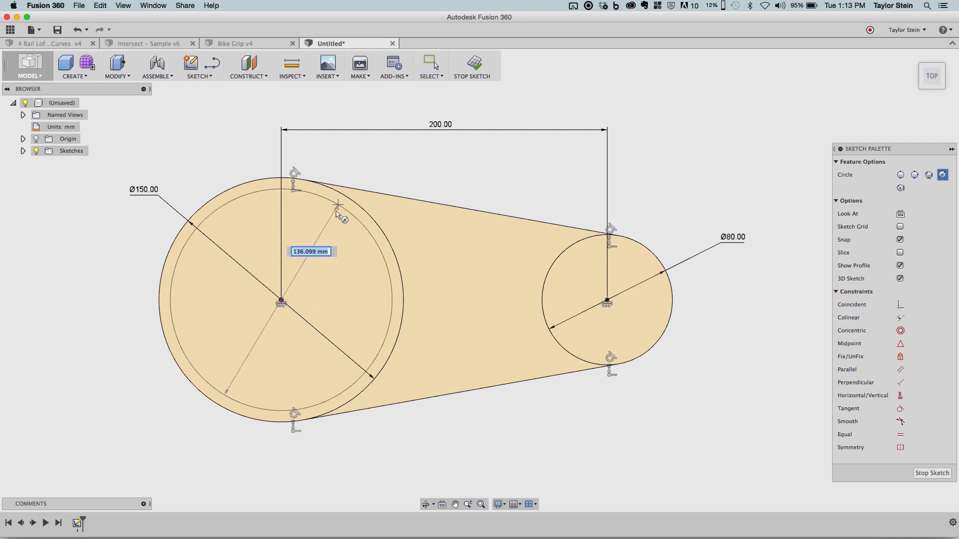
click(329, 386)
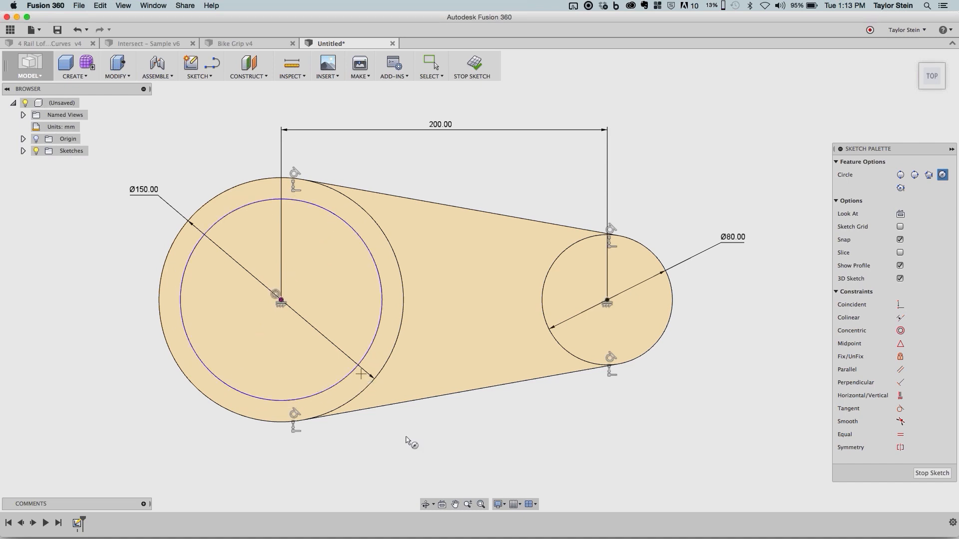
key(Escape)
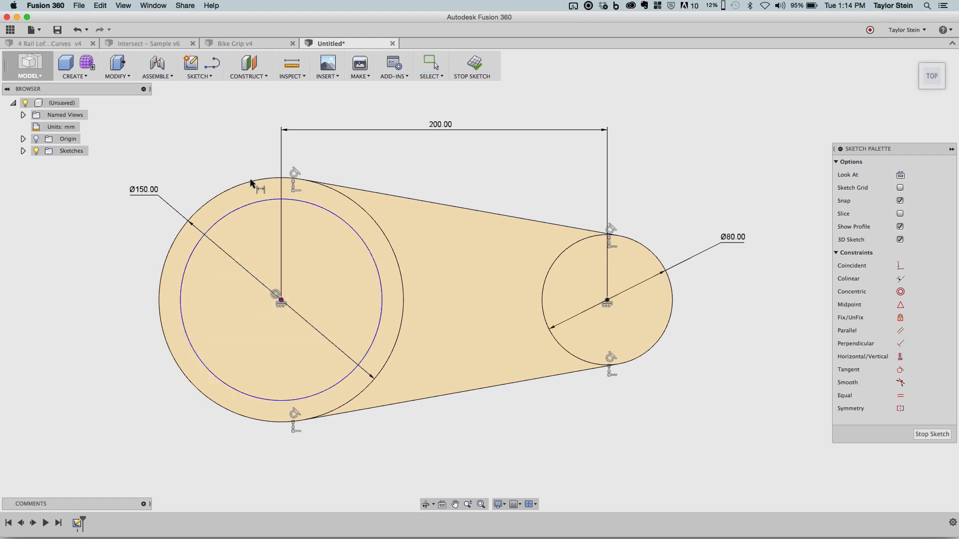
- Dimension the radial gap between the inner circle and the large outer circle at 10 mm
click(243, 197)
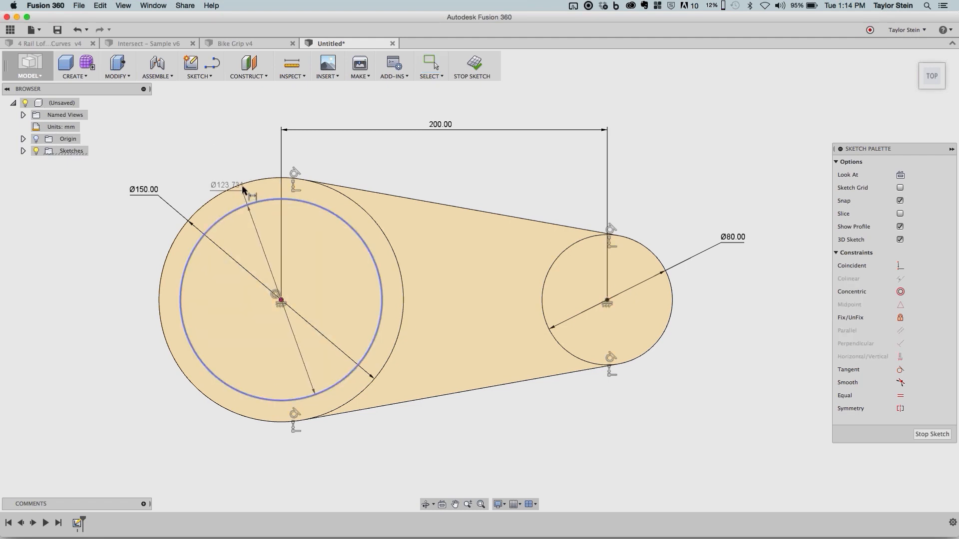
click(242, 187)
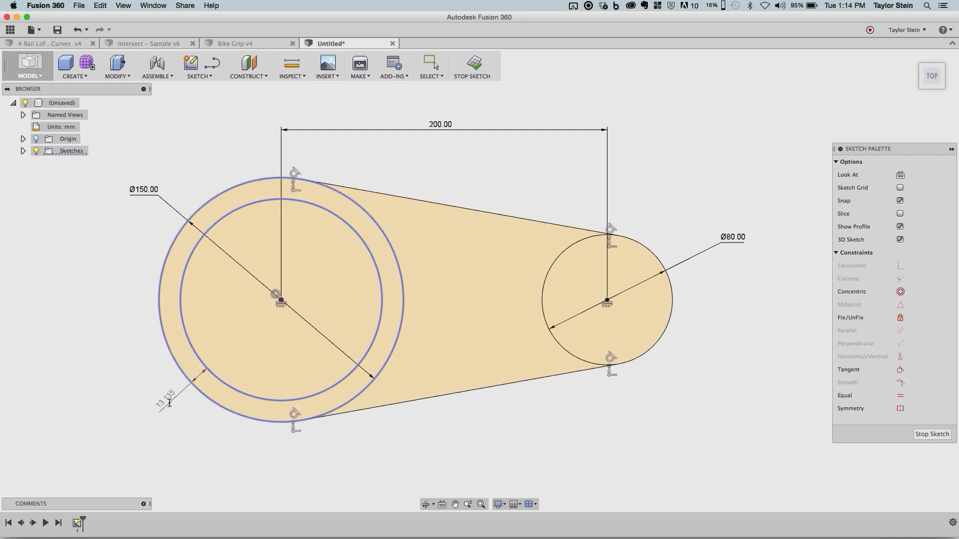
click(170, 407)
text(10)
key(Return)
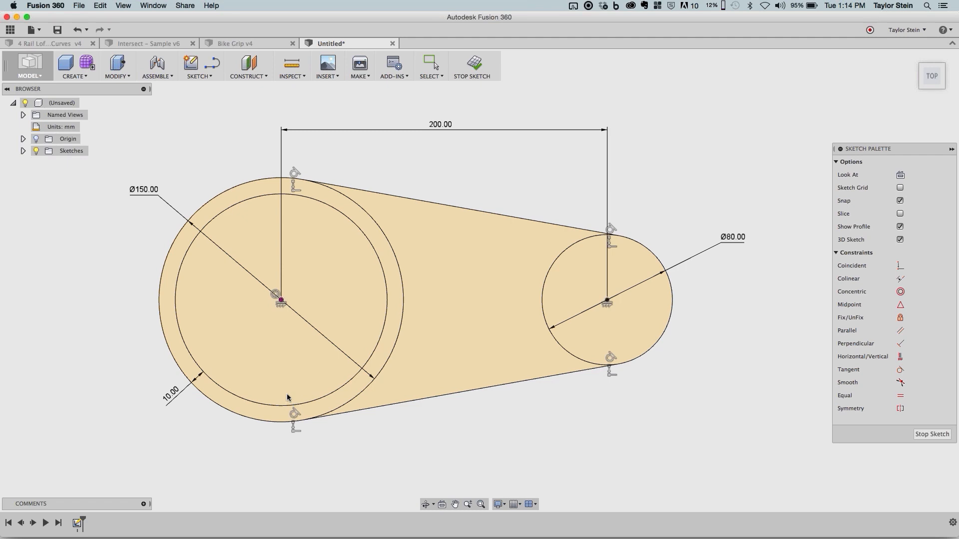
- Draw a horizontal line about 55 mm long from outside the large circle to the inner circle, above the shared center
middle_drag(254, 131, 328, 126)
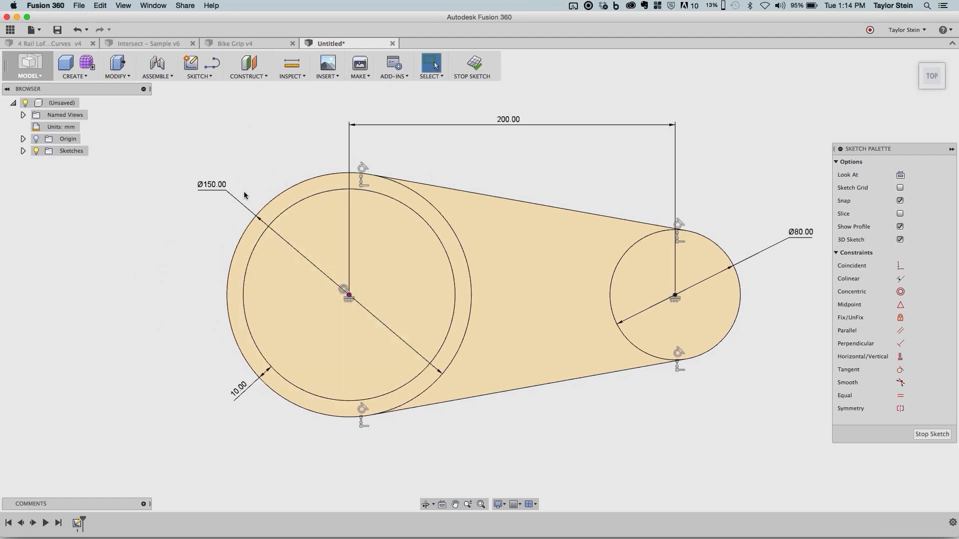
click(213, 63)
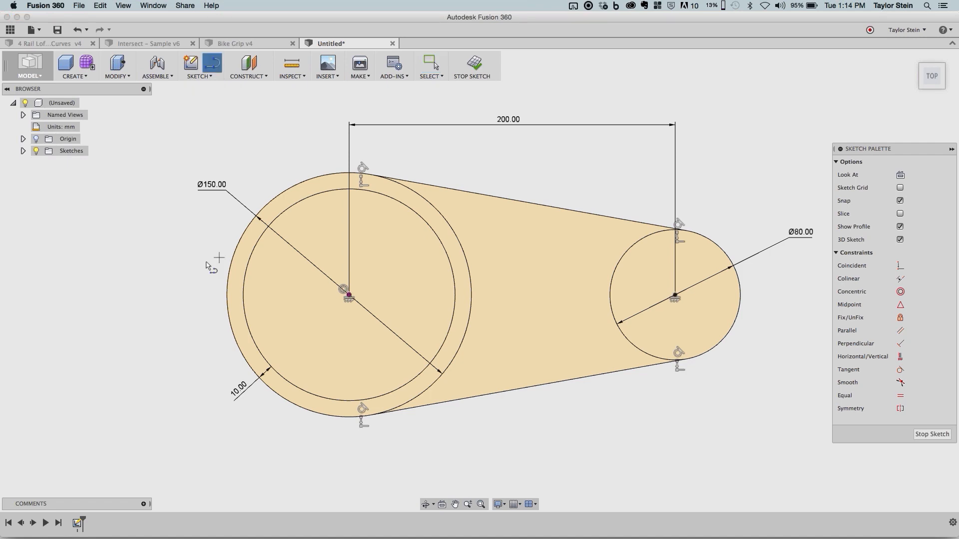
click(158, 261)
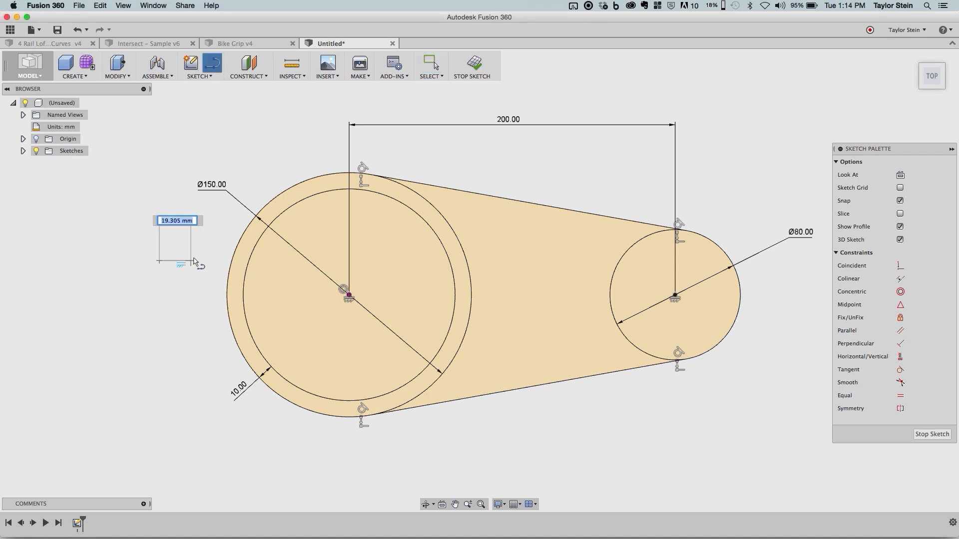
click(250, 261)
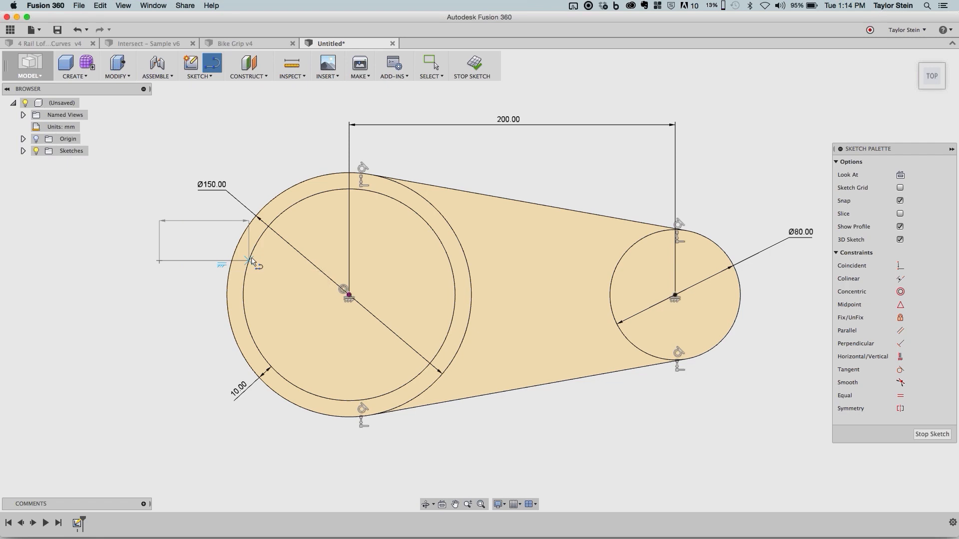
click(252, 261)
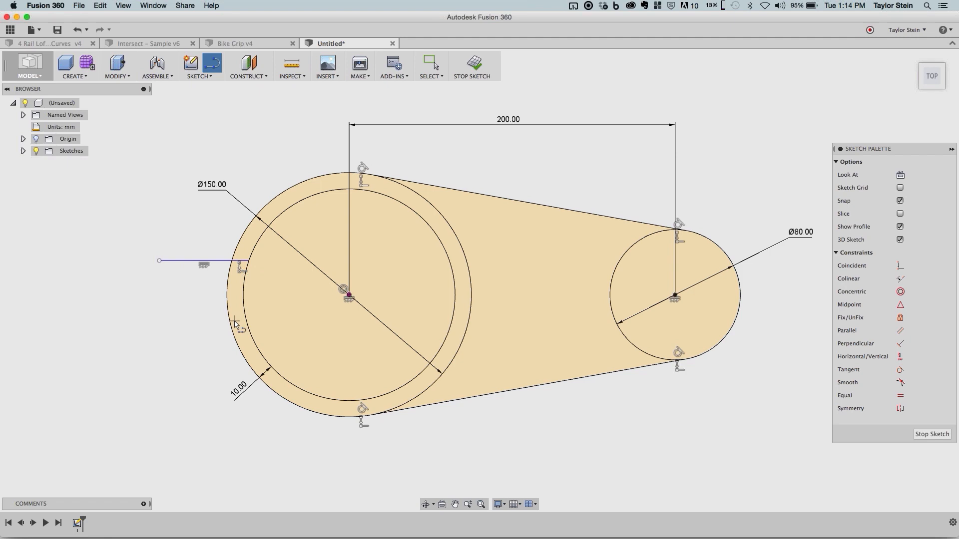
click(160, 262)
key(Escape)
key(Escape)
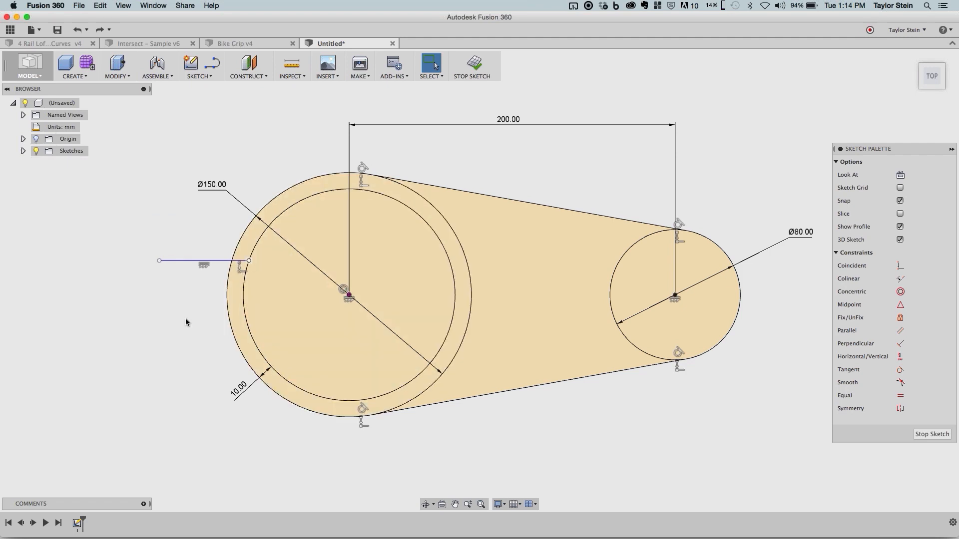
- Continue the tab outline with a vertical line down from the outer endpoint and a horizontal line about 71 mm long back to the inner circle
key(l)
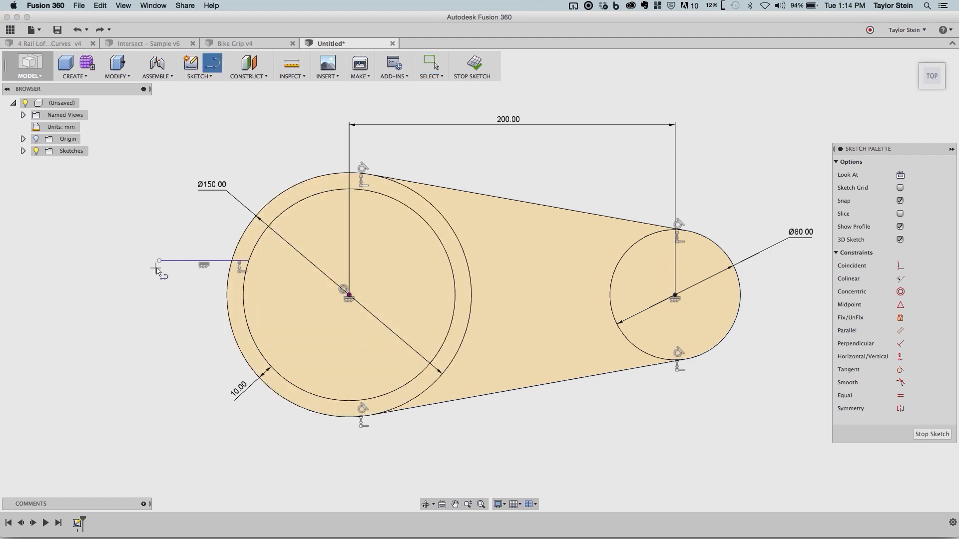
click(160, 260)
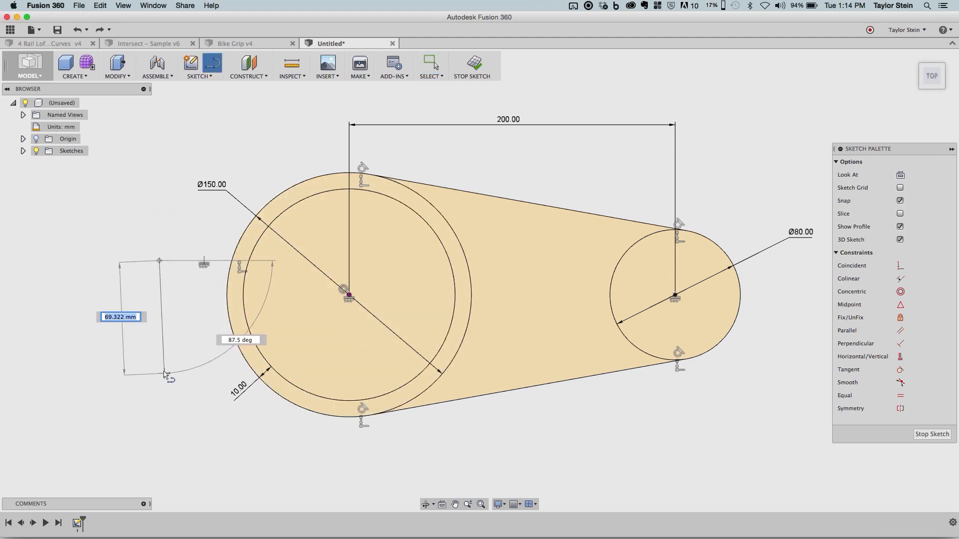
click(160, 371)
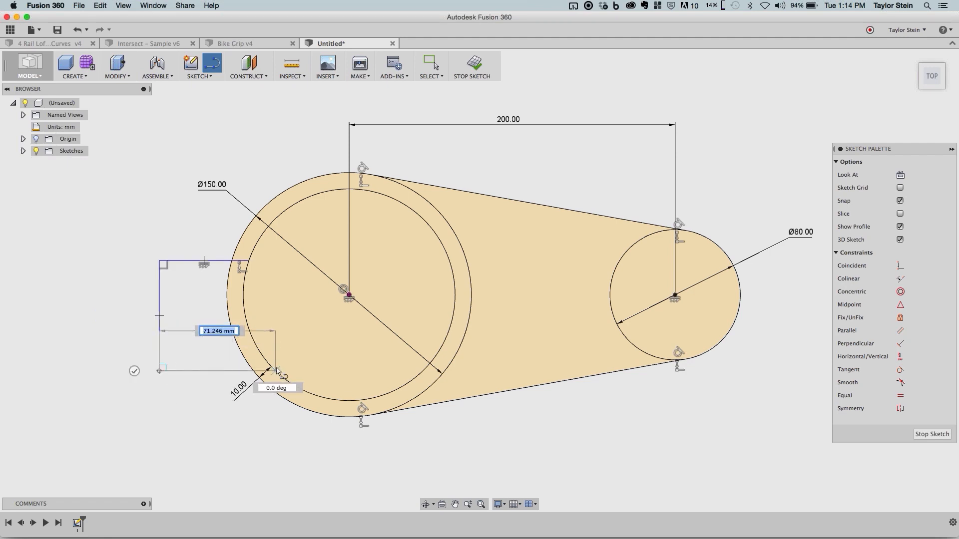
click(275, 370)
key(Escape)
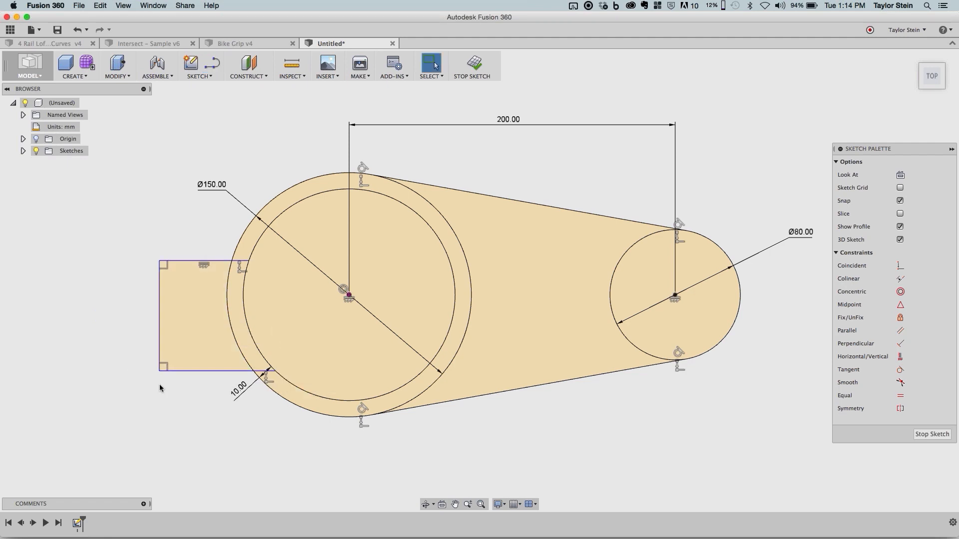
- Move the tab's lower outer corner slightly outward and upward, and check its two horizontal lines against the circle center
drag(159, 371, 154, 359)
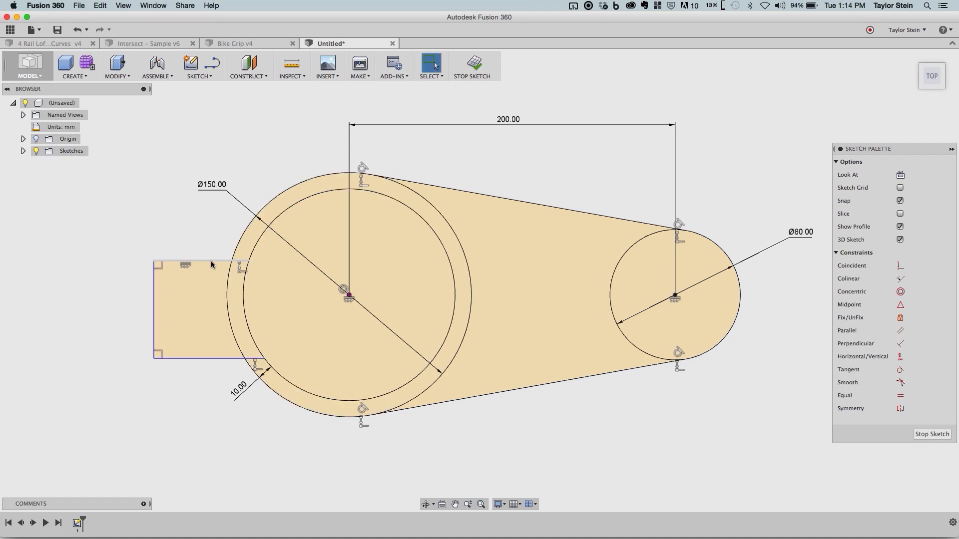
click(223, 360)
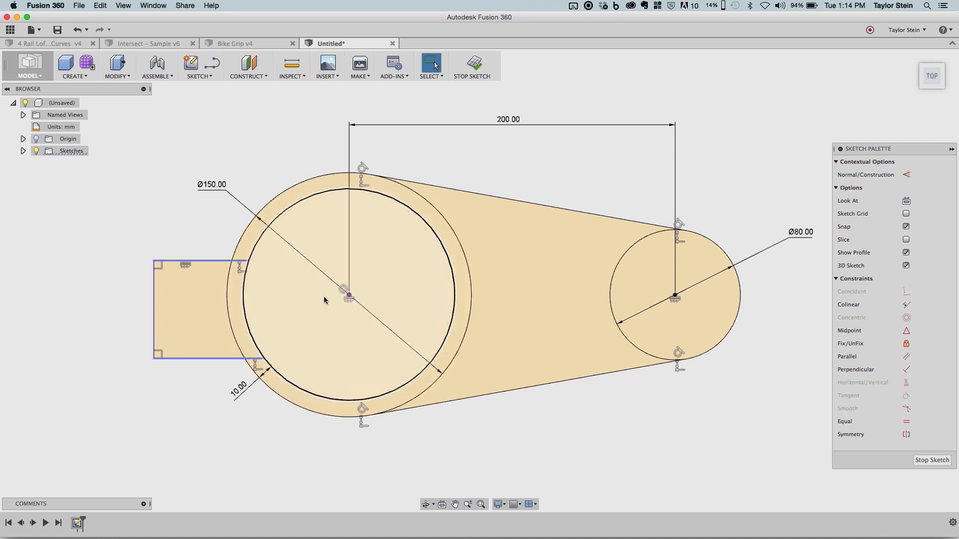
click(572, 418)
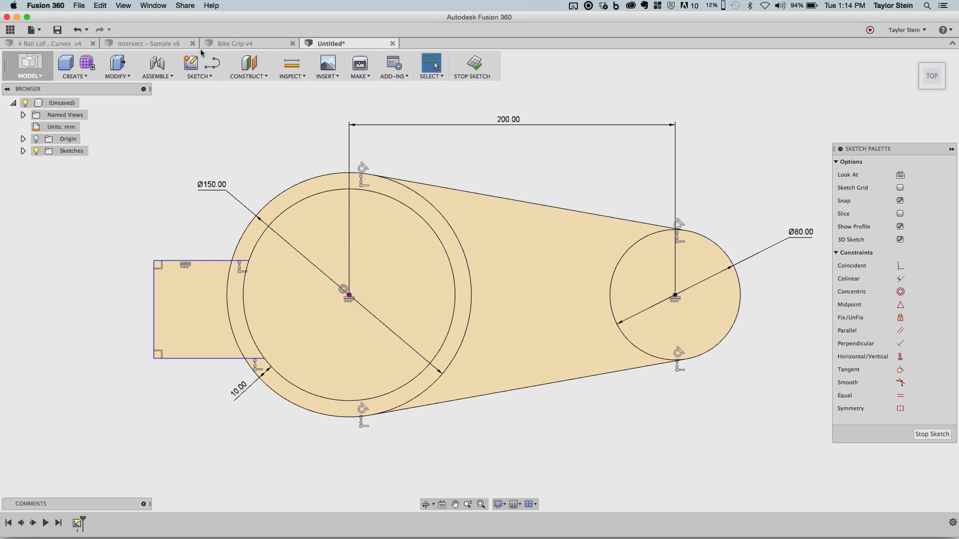
- Draw a horizontal line joining the center of the large circle to the center of the small circle
click(212, 62)
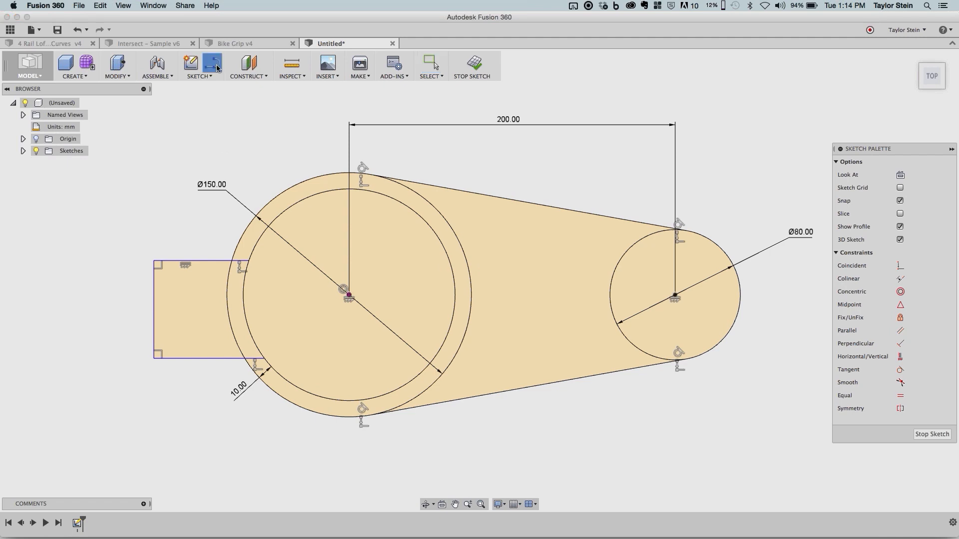
click(349, 295)
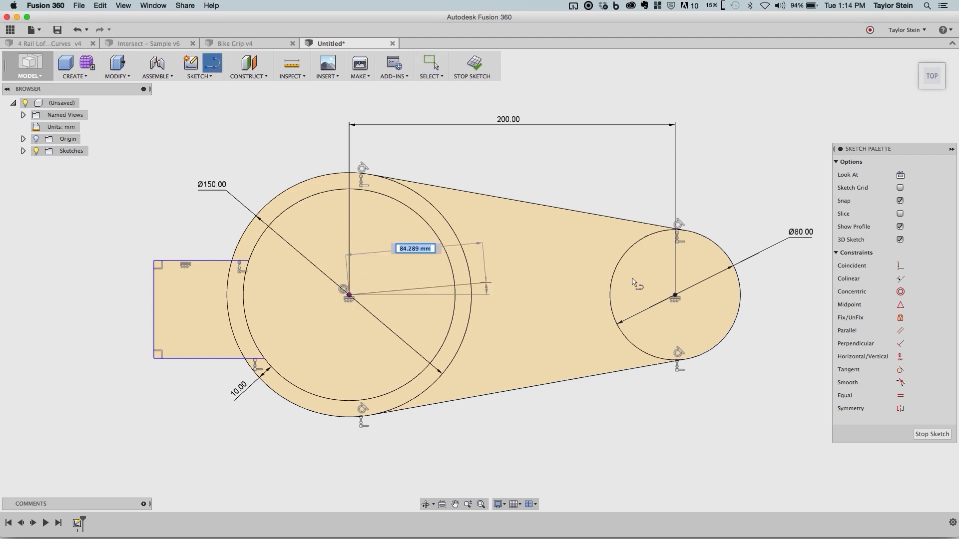
click(681, 295)
key(Escape)
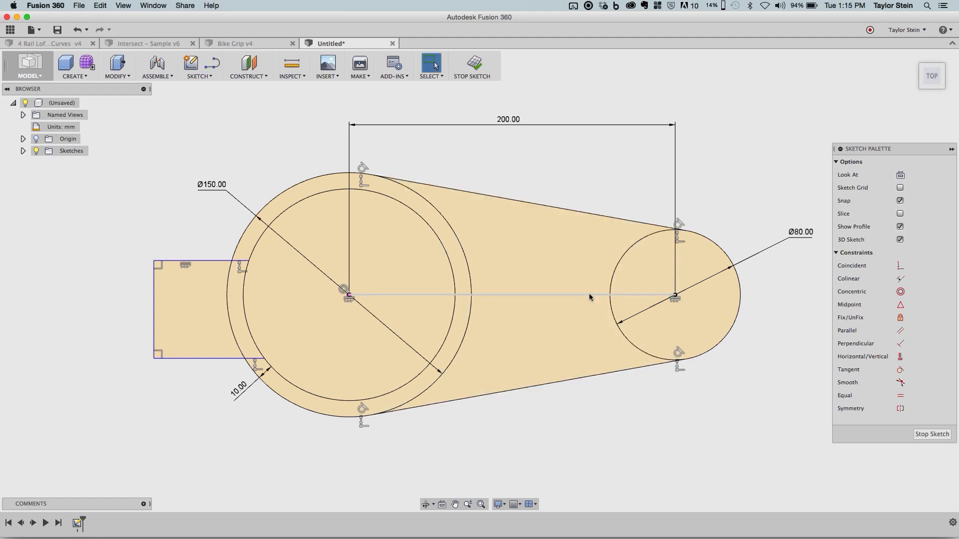
click(515, 277)
click(519, 358)
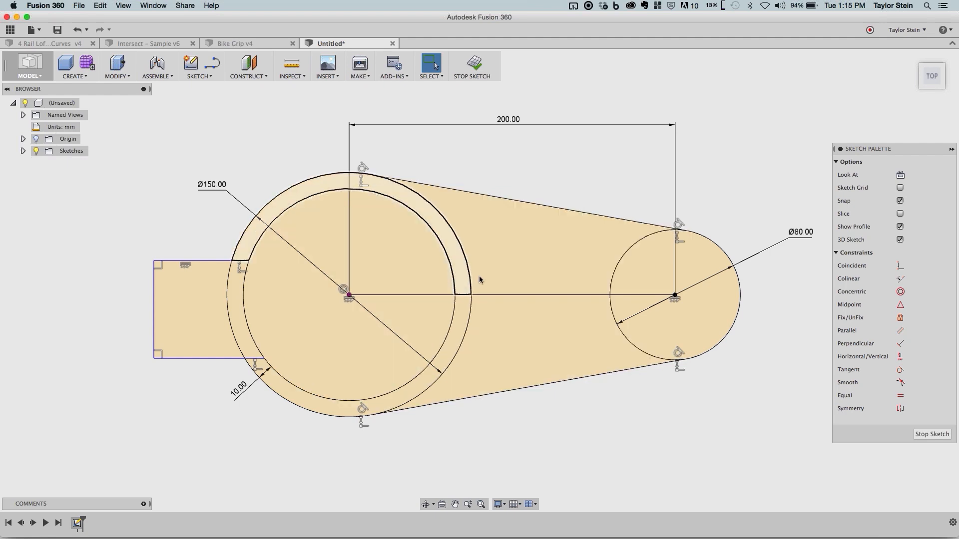
click(509, 266)
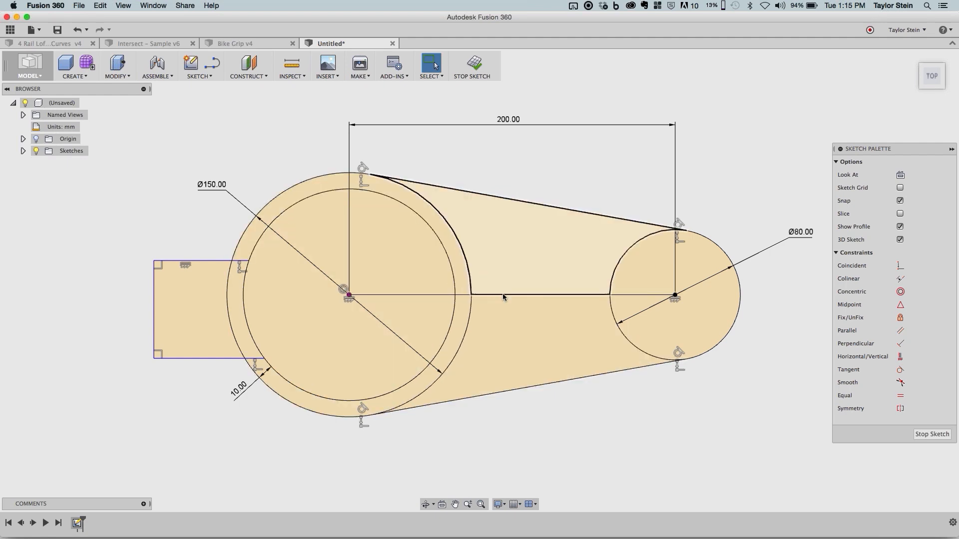
- Convert the line between the two circle centers to construction geometry
click(520, 295)
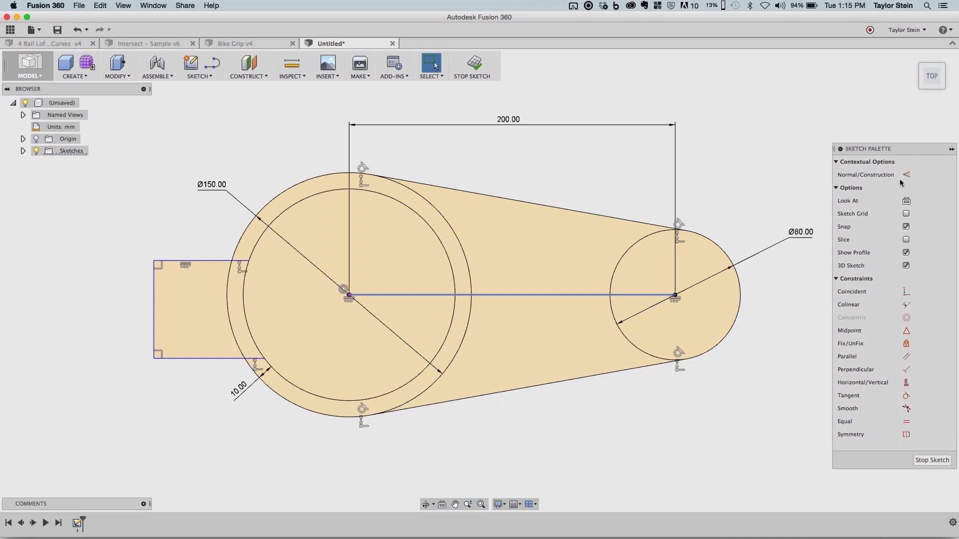
right_click(706, 121)
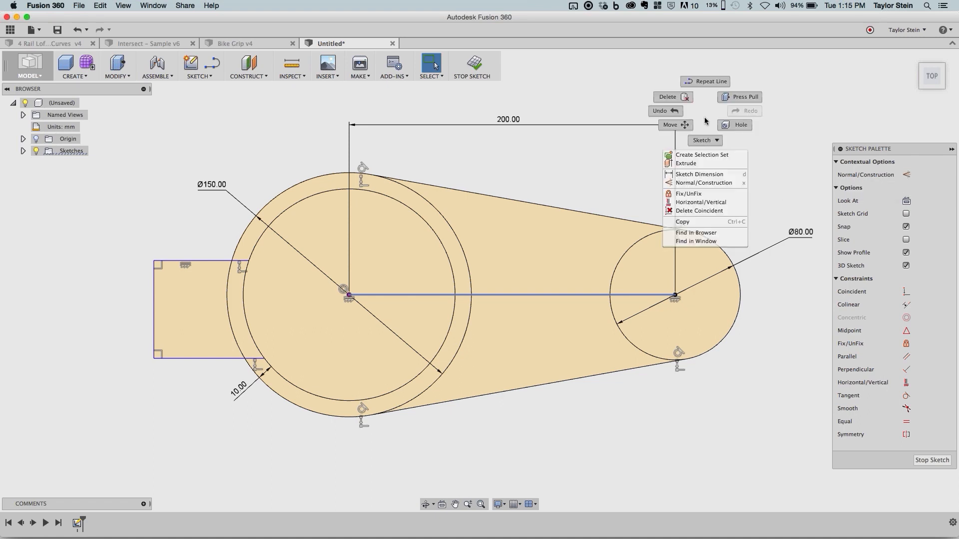
click(699, 146)
click(700, 99)
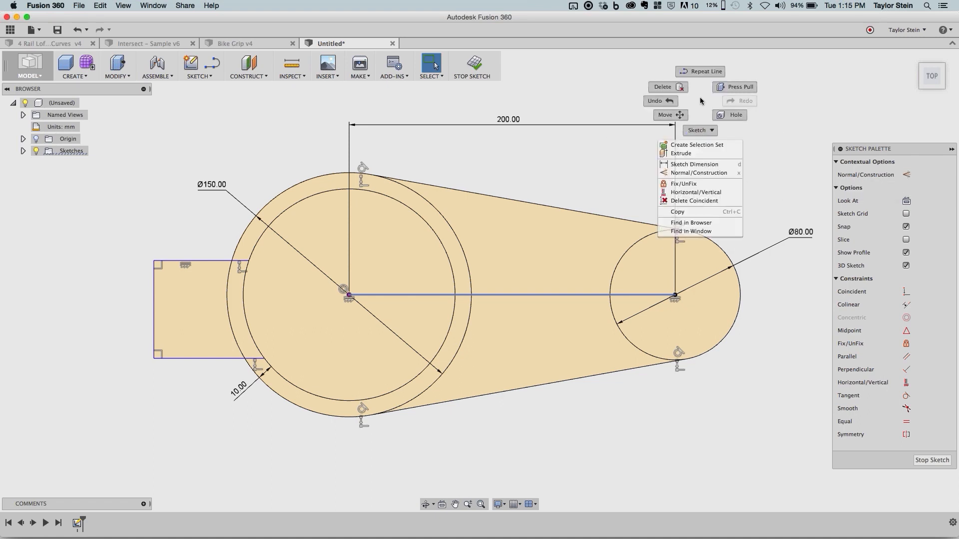
click(698, 173)
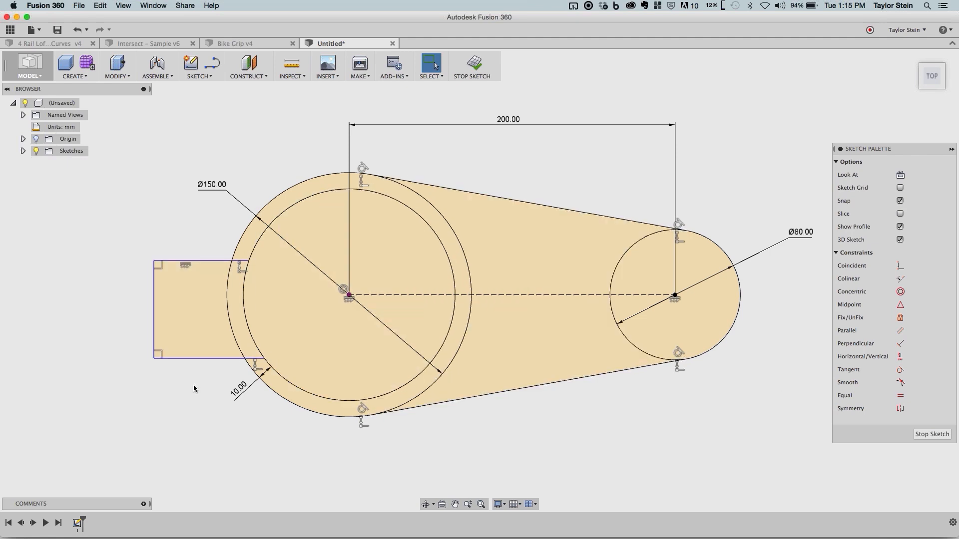
- Make the tab's two horizontal lines symmetric about the construction centerline and narrow the tab by moving its upper outer corner inward
click(904, 410)
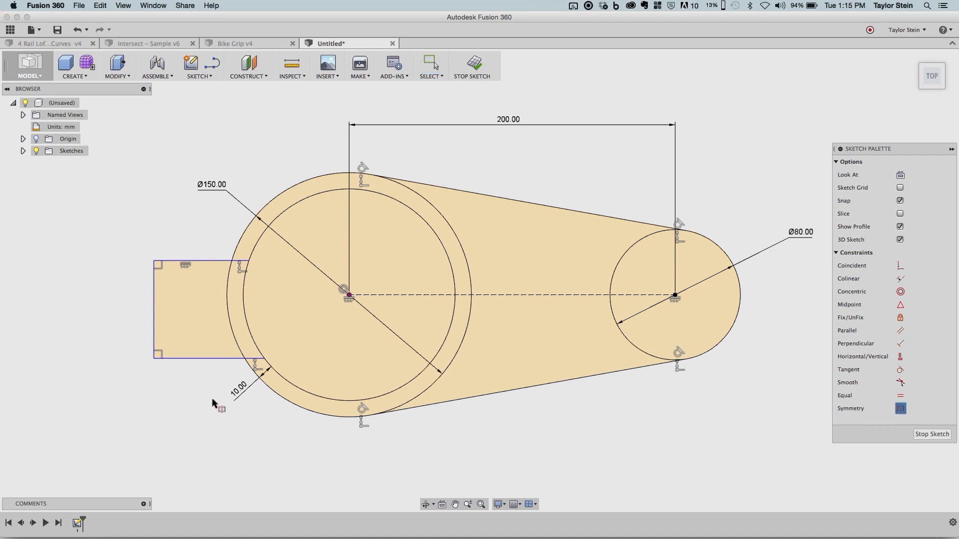
click(186, 359)
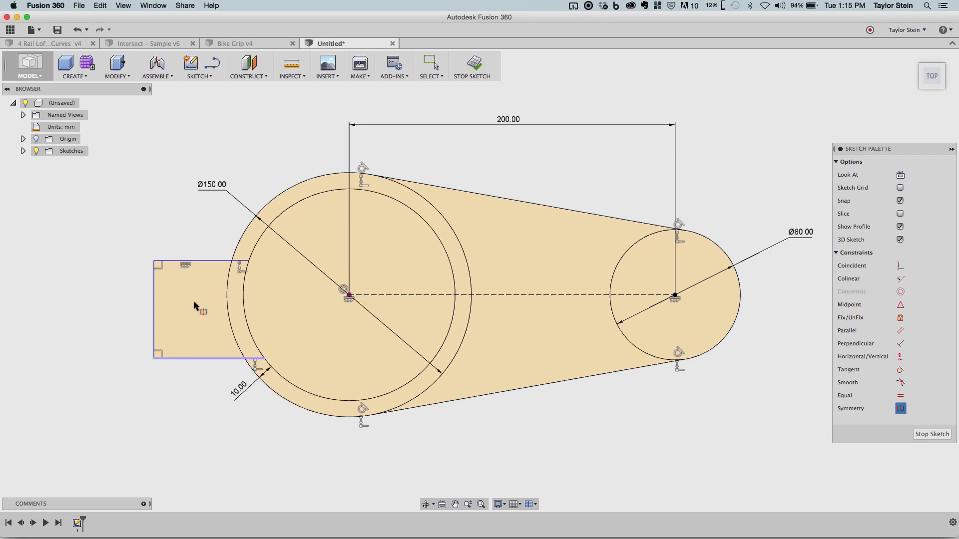
click(194, 251)
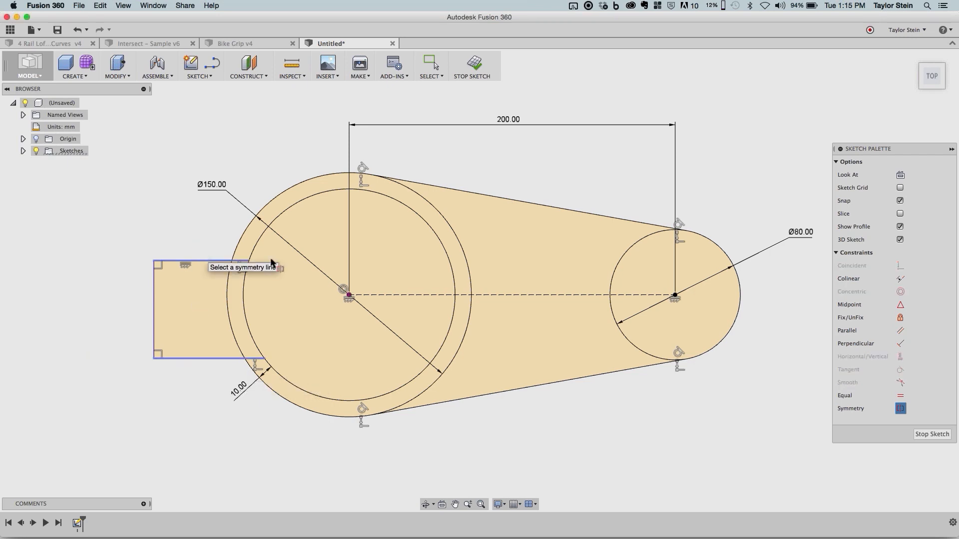
click(403, 295)
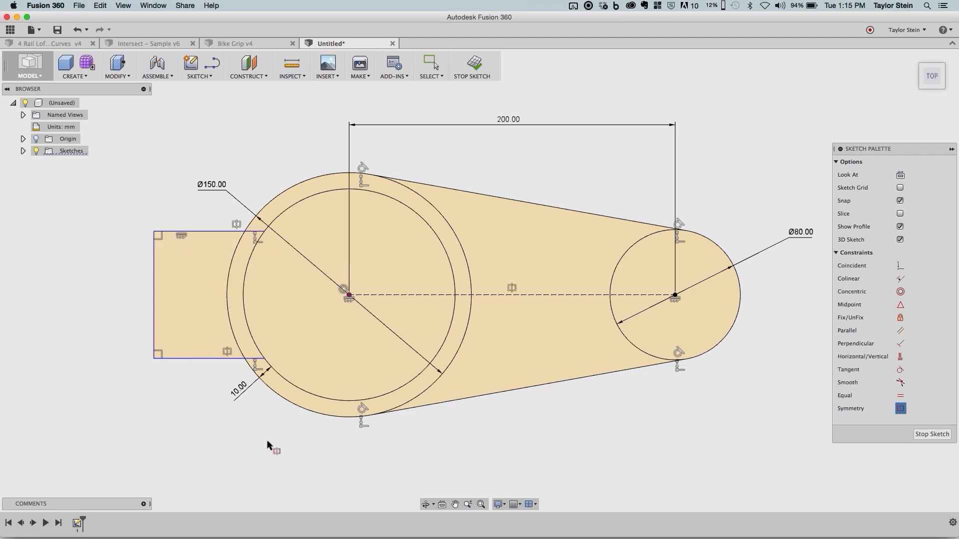
key(Escape)
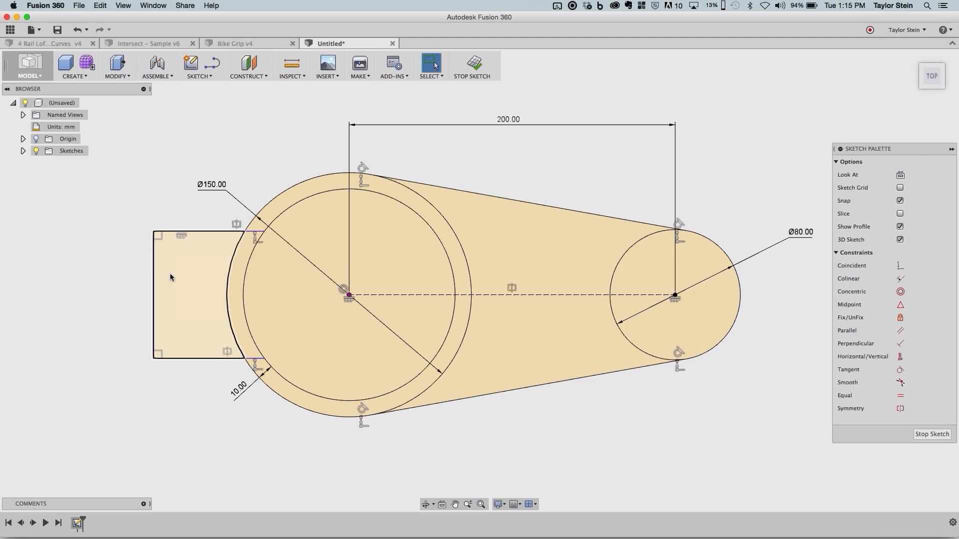
drag(156, 236, 155, 260)
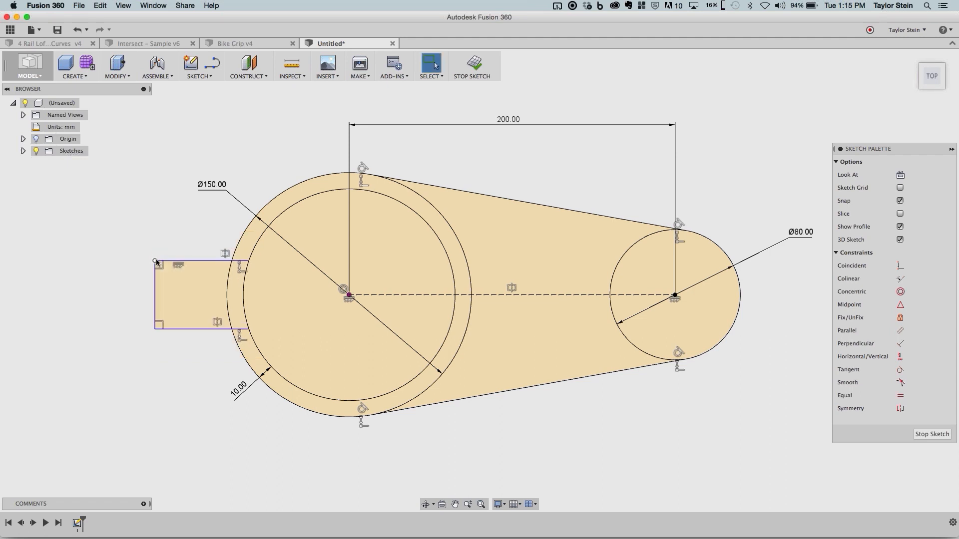
- Draw a horizontal line inside the tab, just below its upper line, from the tab's outer vertical edge to the inner circle
click(212, 63)
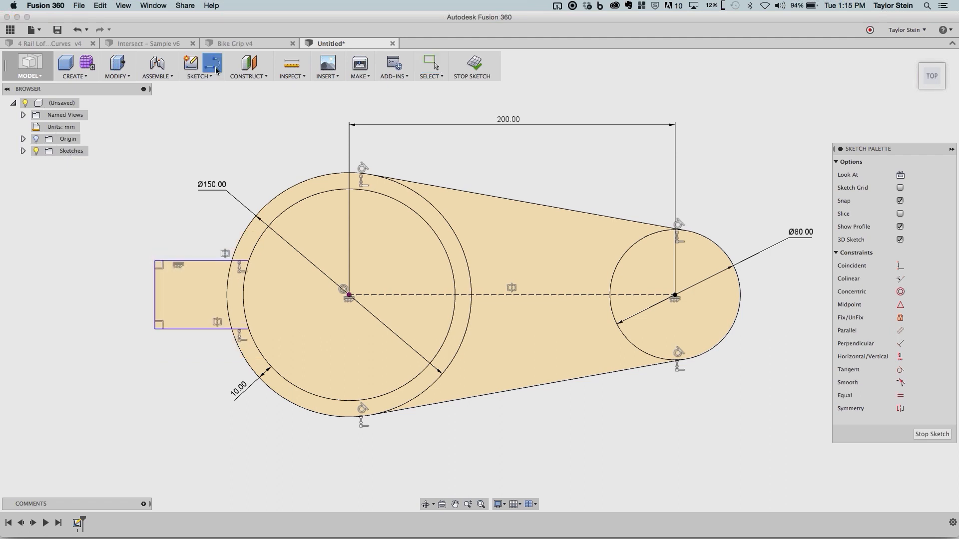
click(158, 278)
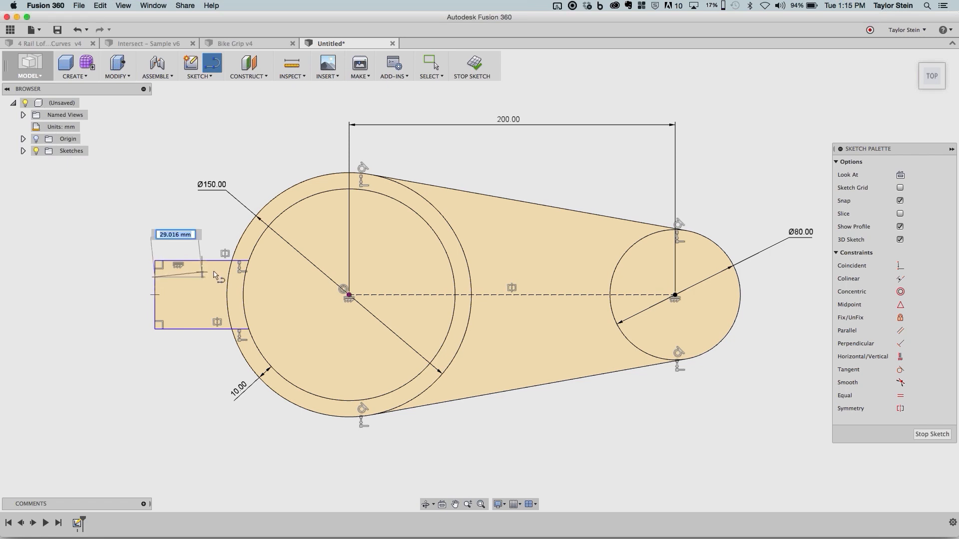
click(244, 276)
key(Escape)
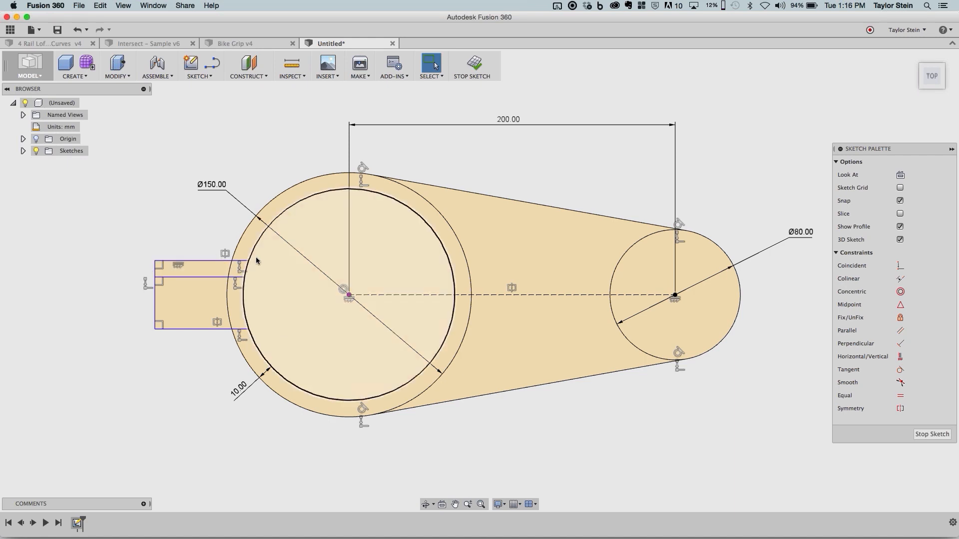
- Mirror the tab's inner horizontal line about the construction centerline
click(203, 76)
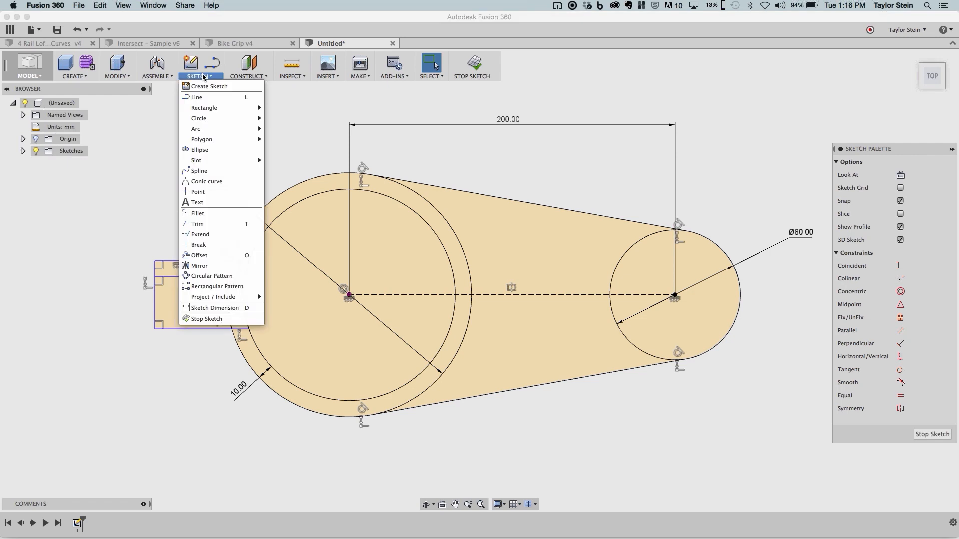
click(201, 266)
click(202, 276)
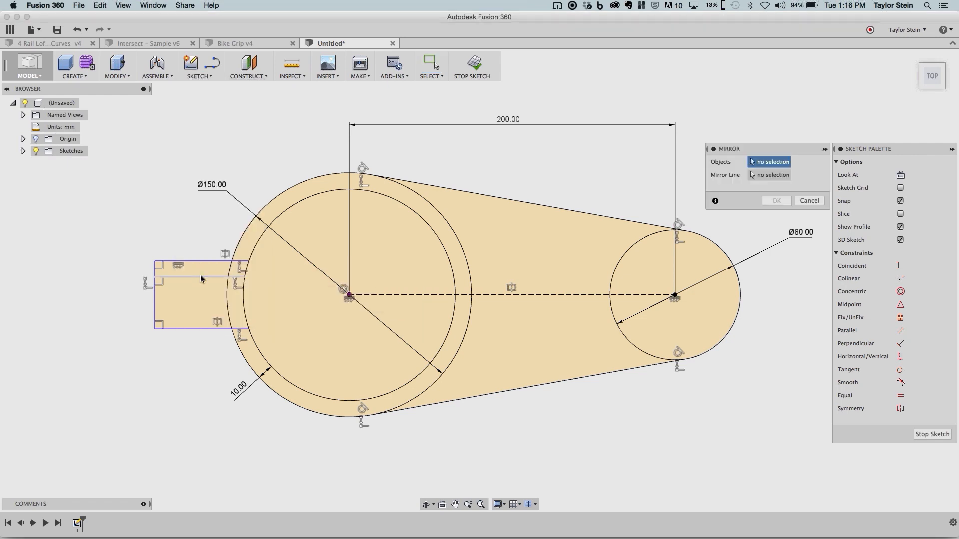
click(778, 177)
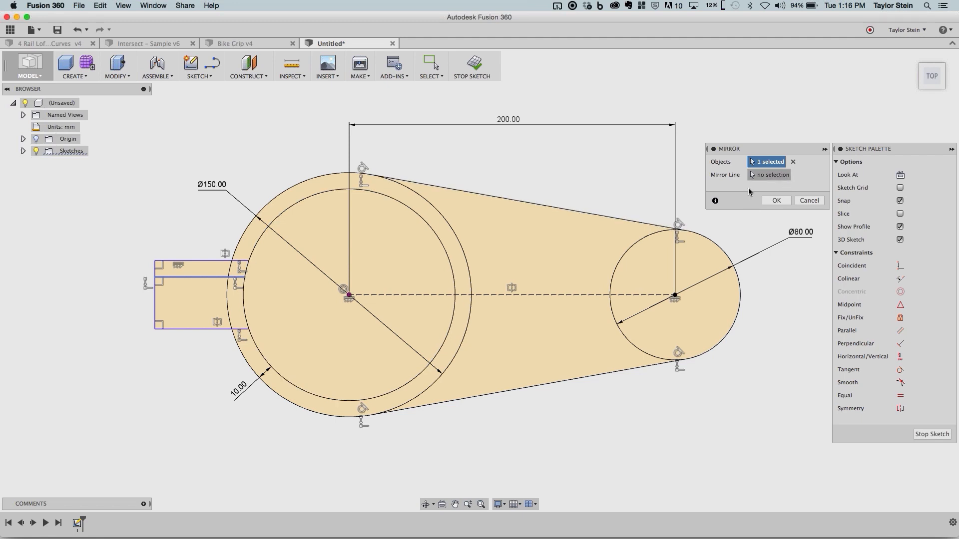
click(535, 295)
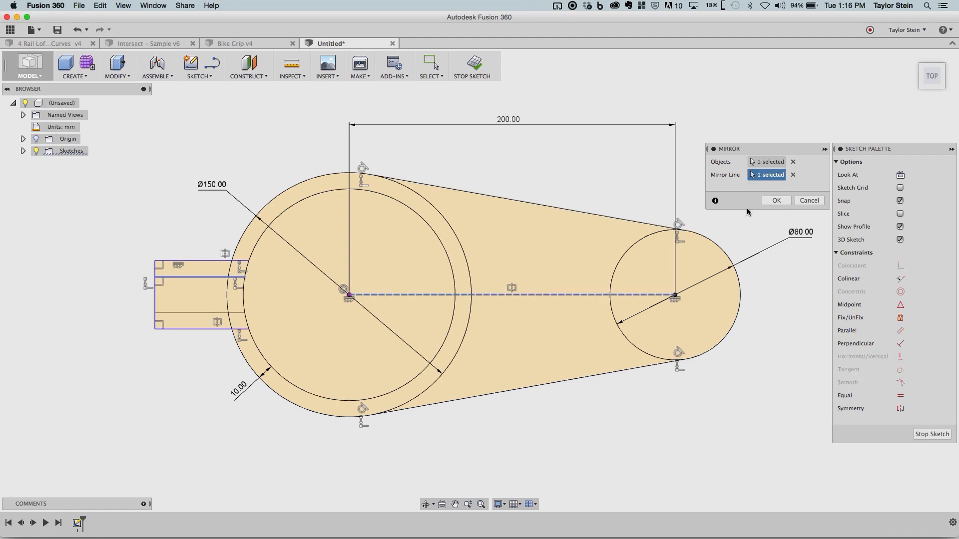
click(773, 200)
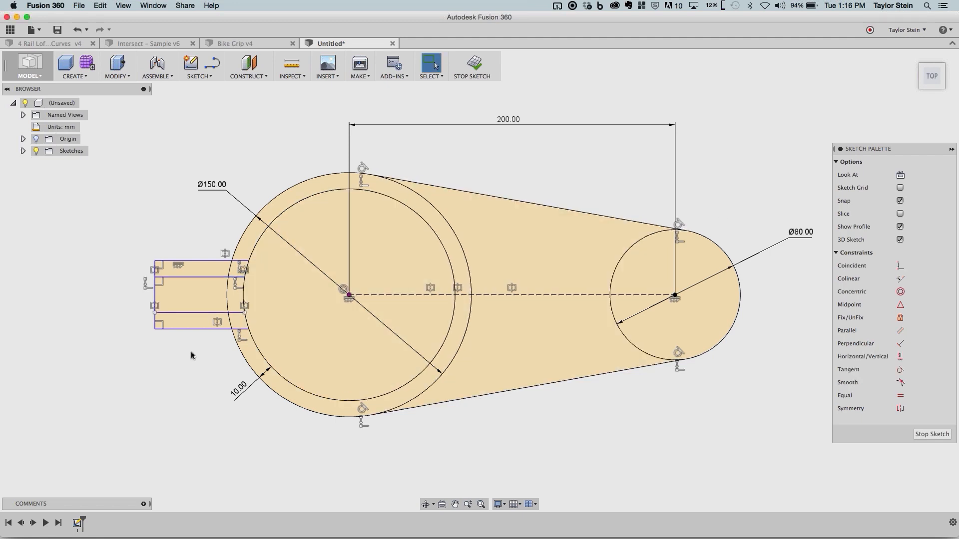
- Move the tab's upper inner line closer to the centerline to check that its mirrored copy follows
click(216, 323)
click(204, 277)
drag(204, 282, 204, 284)
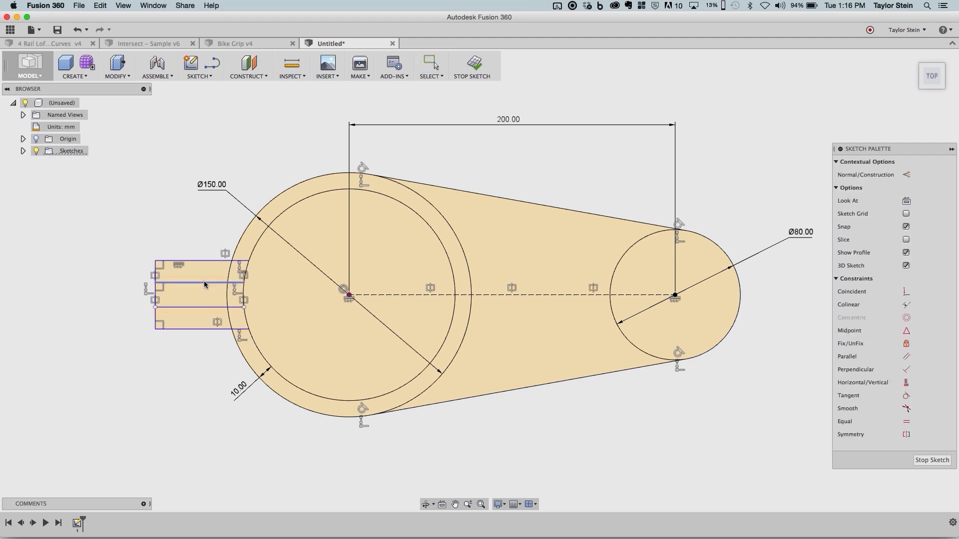
click(159, 227)
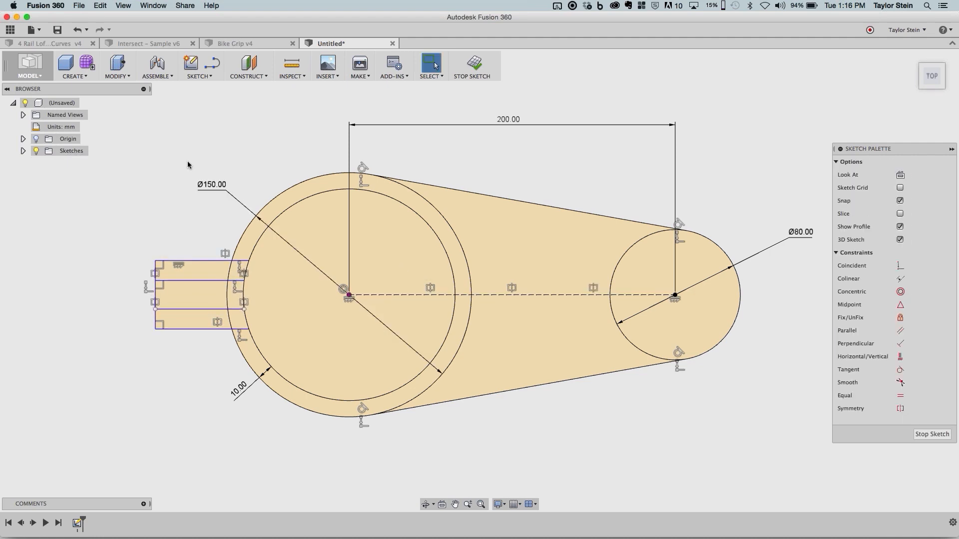
- Dimension the gap between the tab's two inner horizontal lines as 4 mm
click(187, 280)
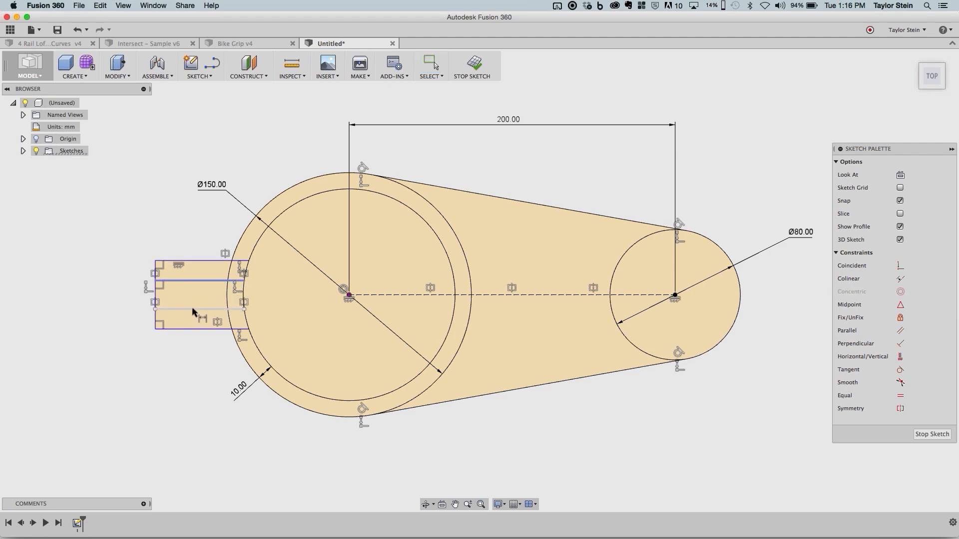
click(192, 309)
click(107, 291)
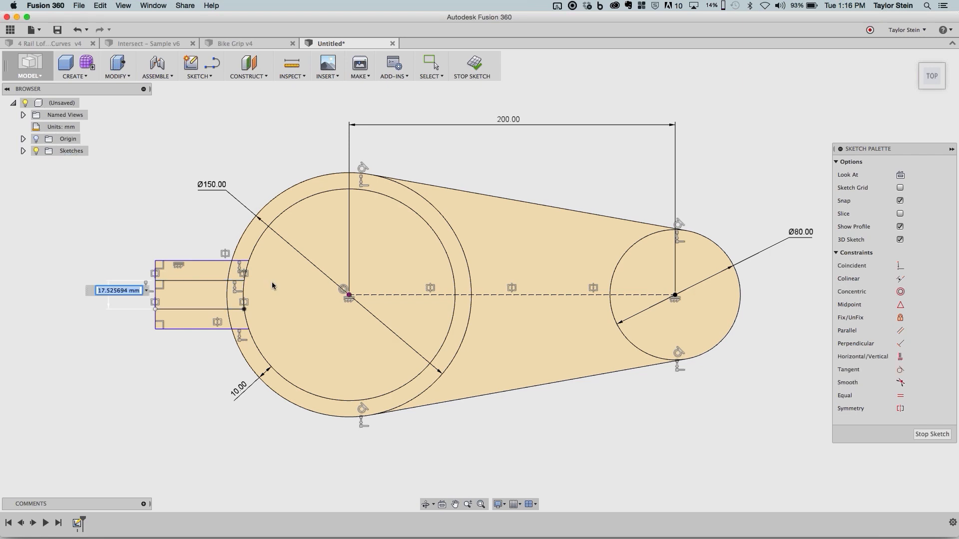
text(4)
key(Return)
key(Escape)
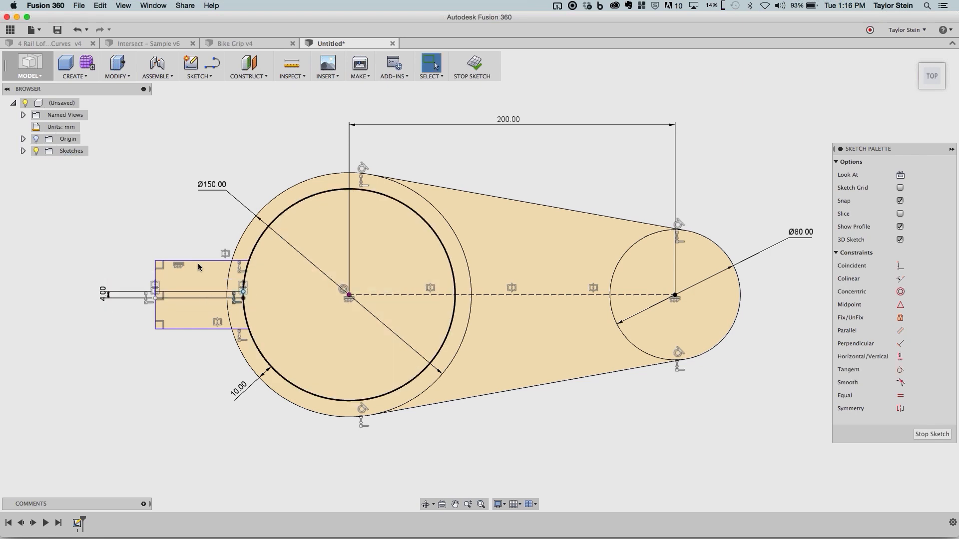
- Shorten and narrow the tab by moving its upper outer corner inward
drag(160, 266, 174, 281)
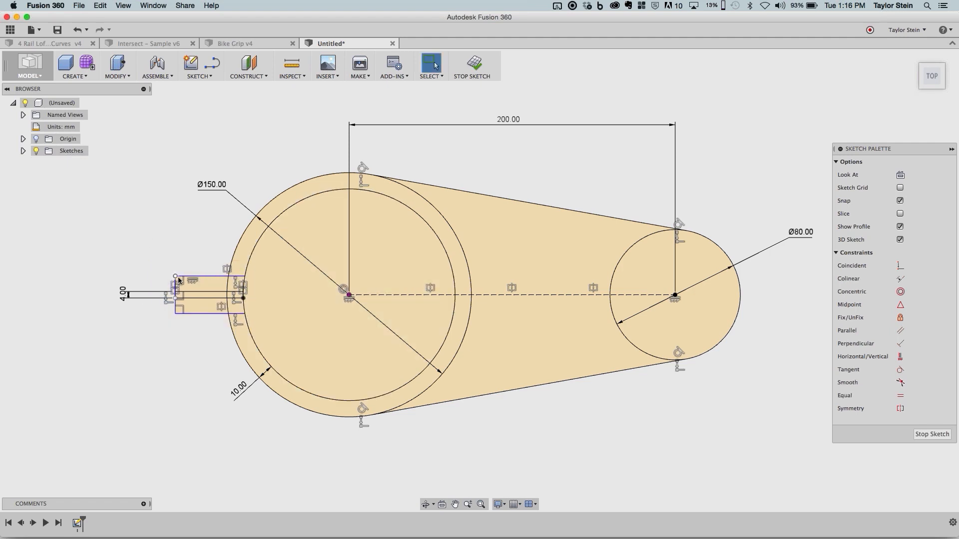
drag(175, 277, 174, 276)
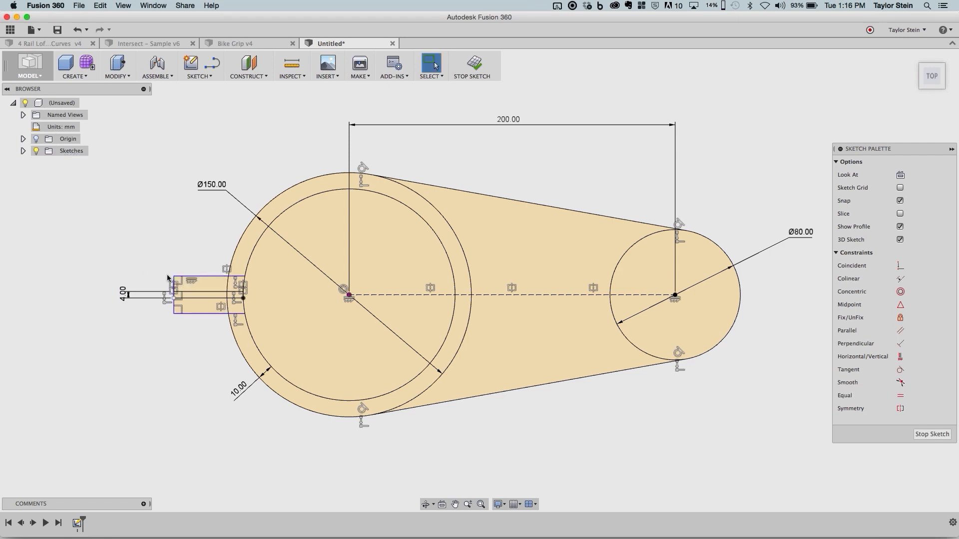
mouse_move(172, 275)
mouse_down()
mouse_move(175, 263)
mouse_move(177, 279)
mouse_up()
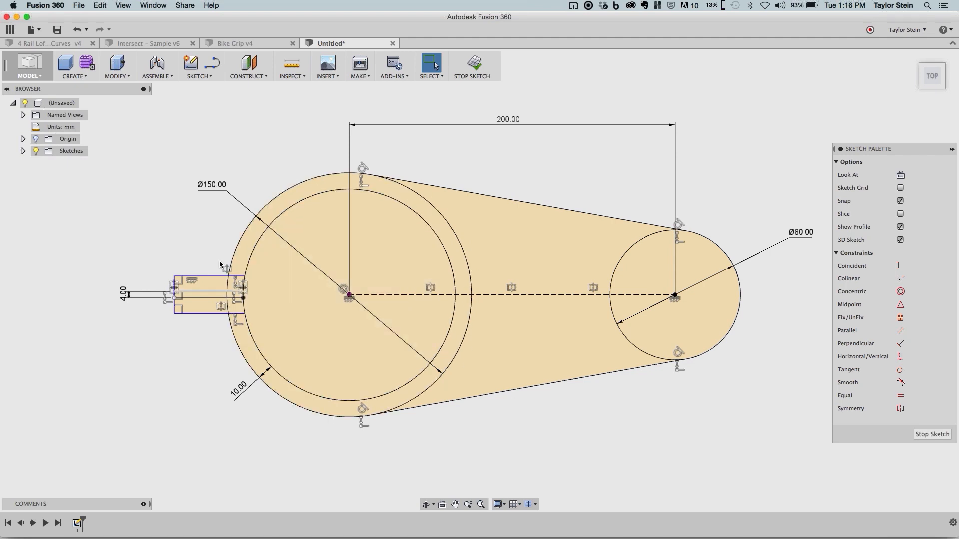
- Trim the portions of the small and large outer circles that lie inside the body between the tangent lines
click(220, 77)
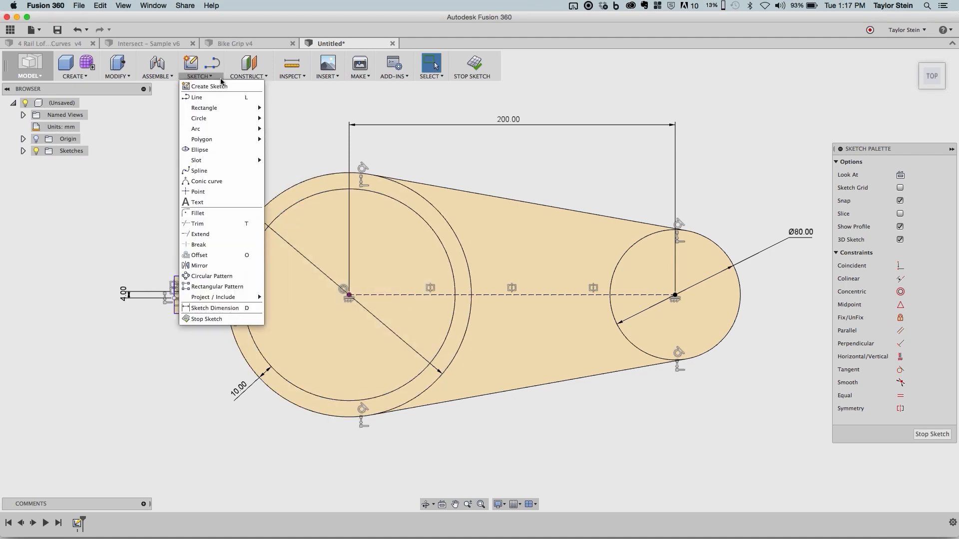
click(217, 223)
click(644, 238)
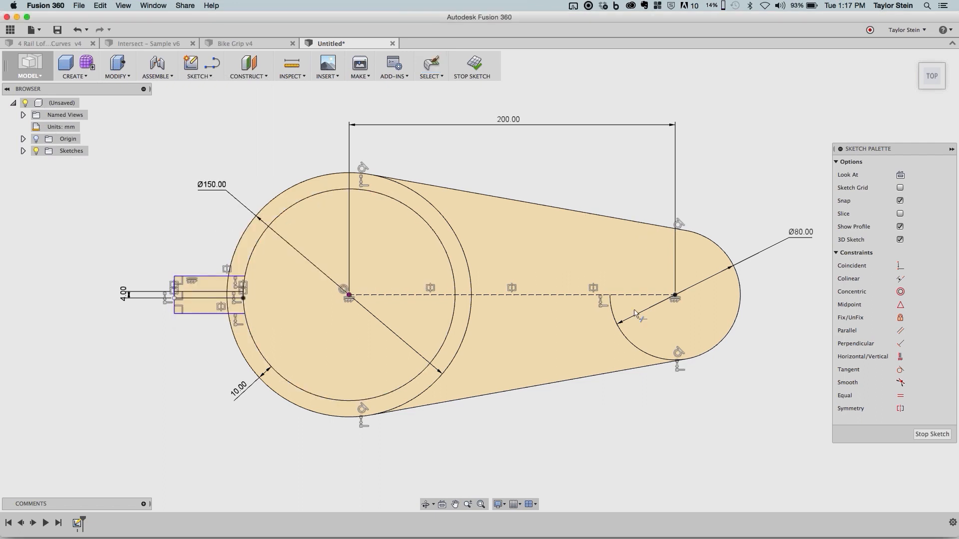
click(630, 341)
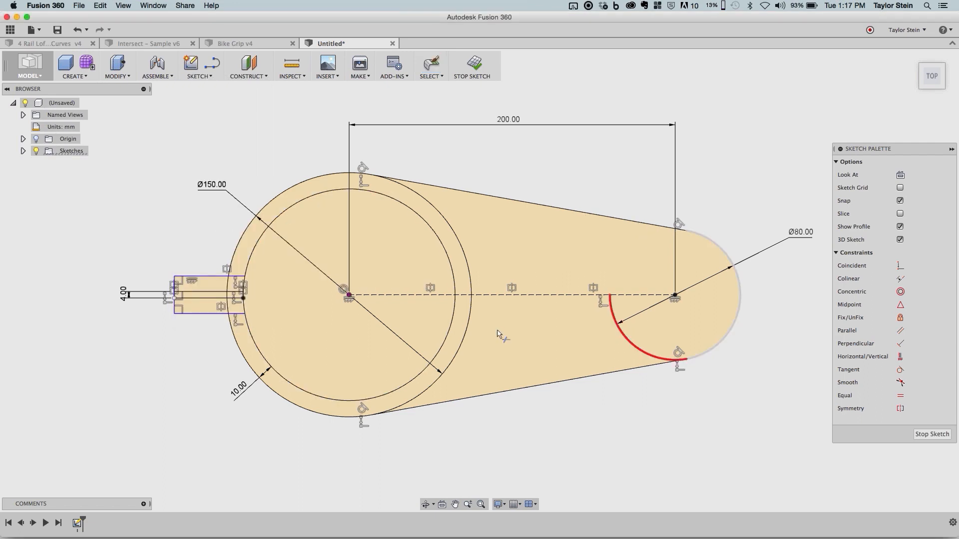
click(453, 231)
click(466, 333)
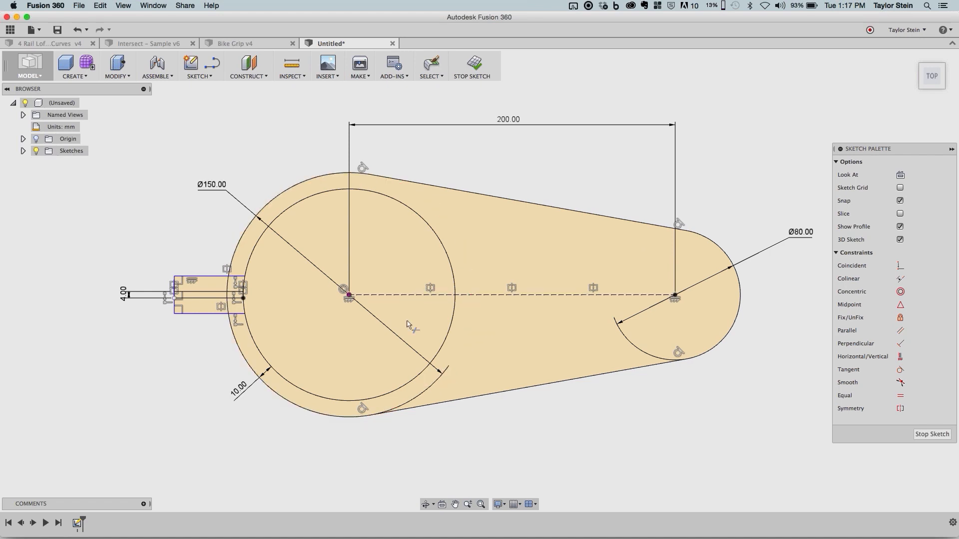
- Trim the circle arcs and the tab's end line between the two inner lines to open the split
scroll(237, 296, up, 1)
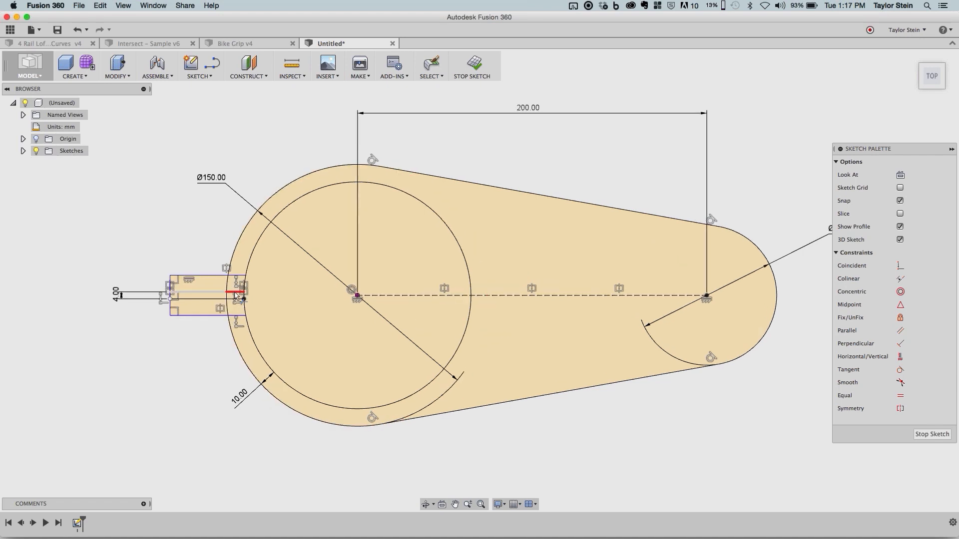
scroll(236, 296, up, 5)
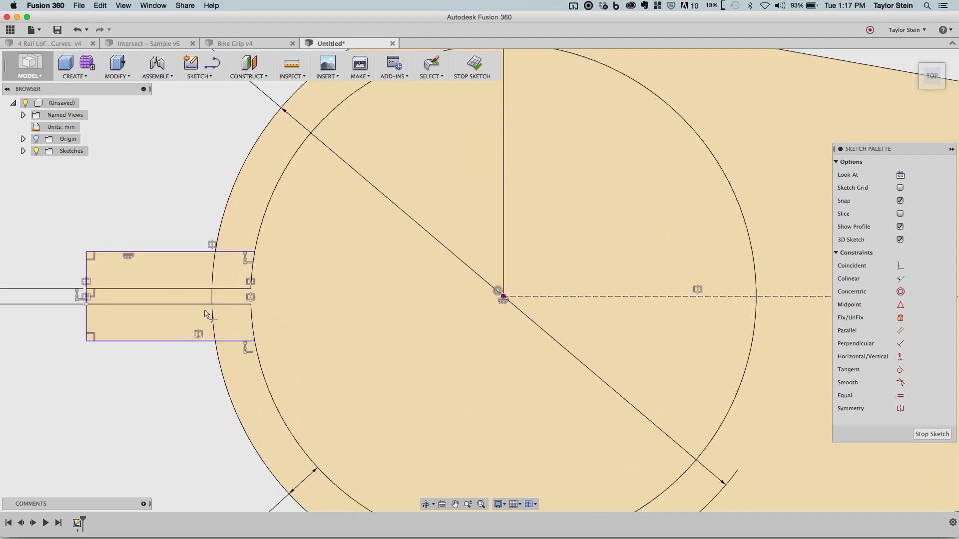
click(213, 301)
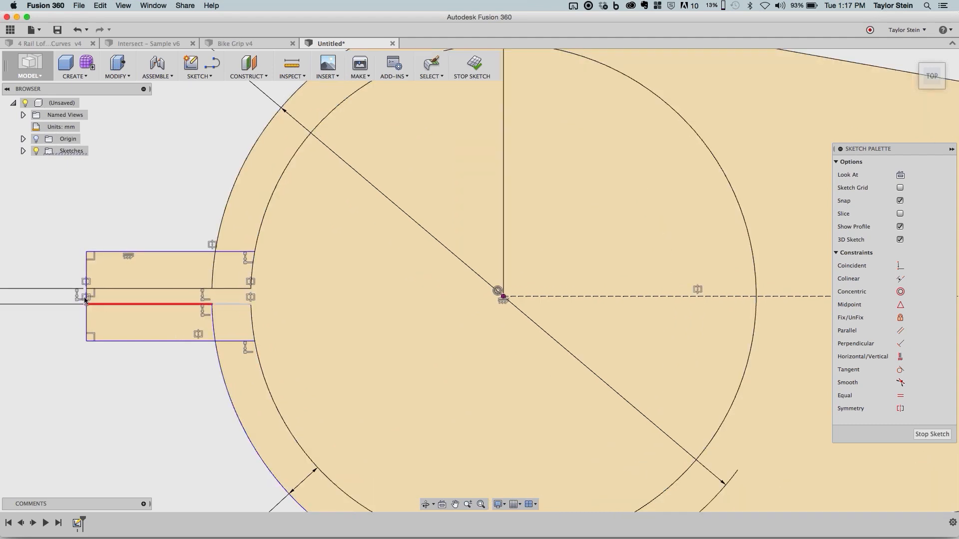
click(85, 300)
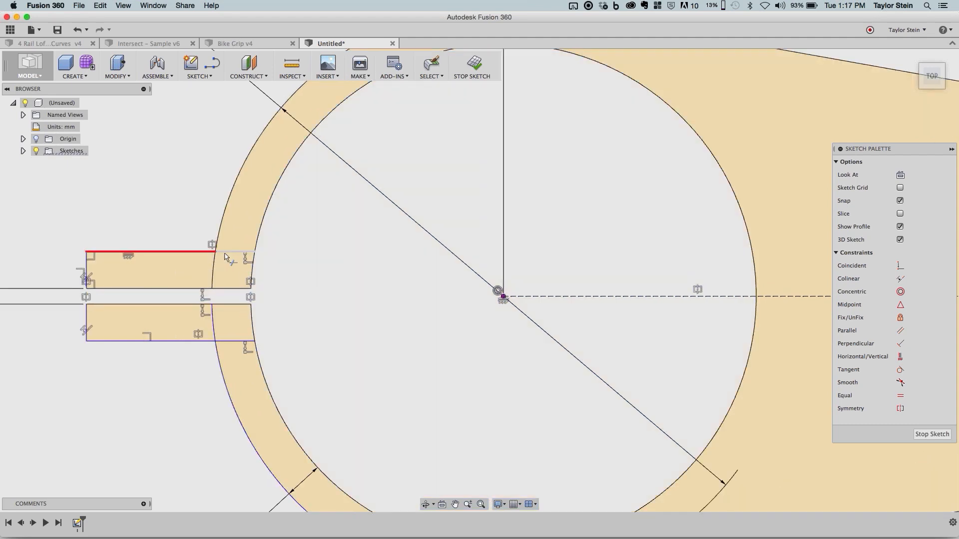
key(Escape)
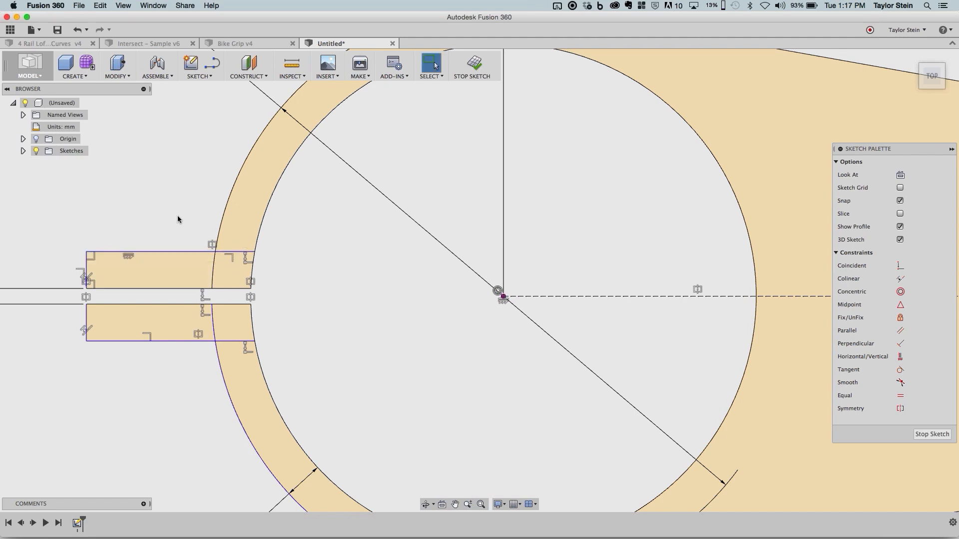
- Trim the tab's outer lines inside the ring and the outer circle's arcs crossing the tab's two halves
key(t)
click(229, 253)
click(213, 273)
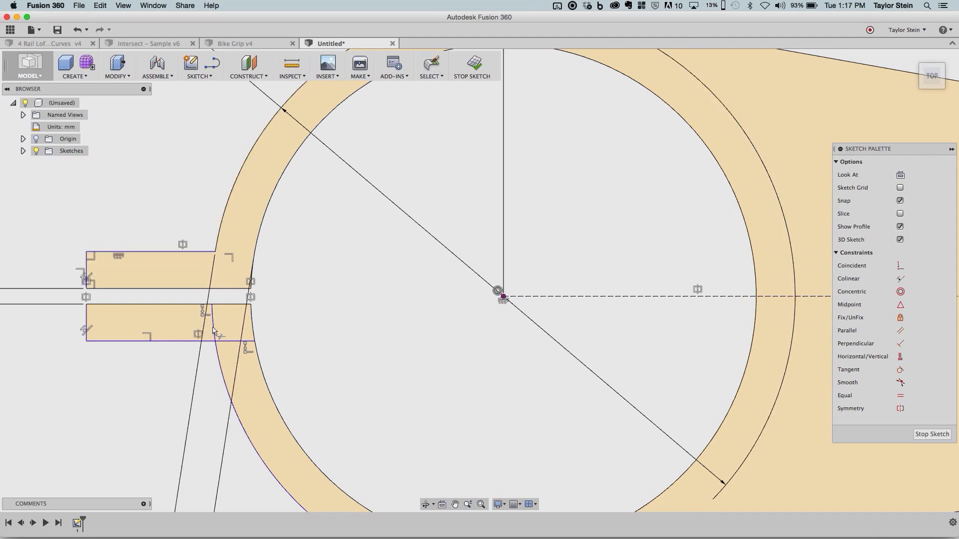
click(213, 332)
scroll(324, 213, down, 3)
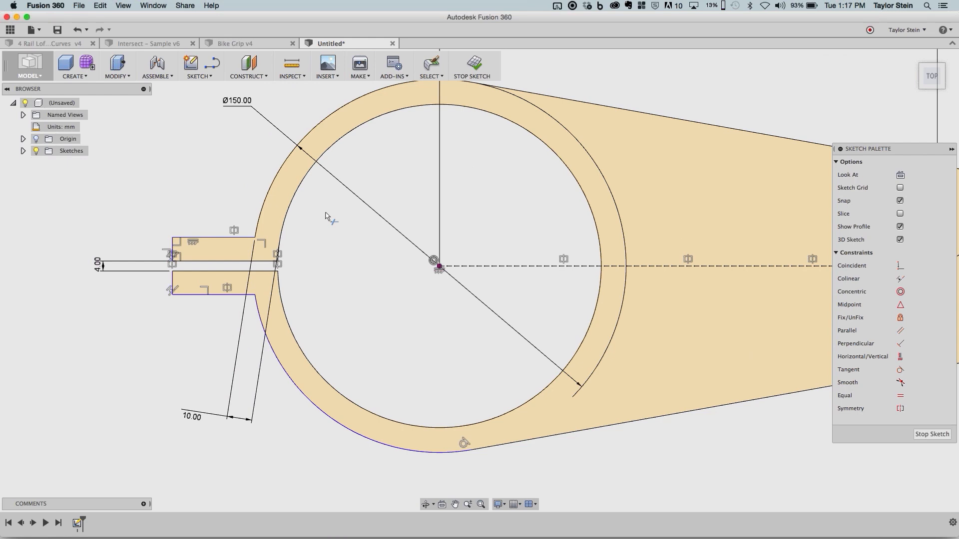
scroll(325, 216, down, 5)
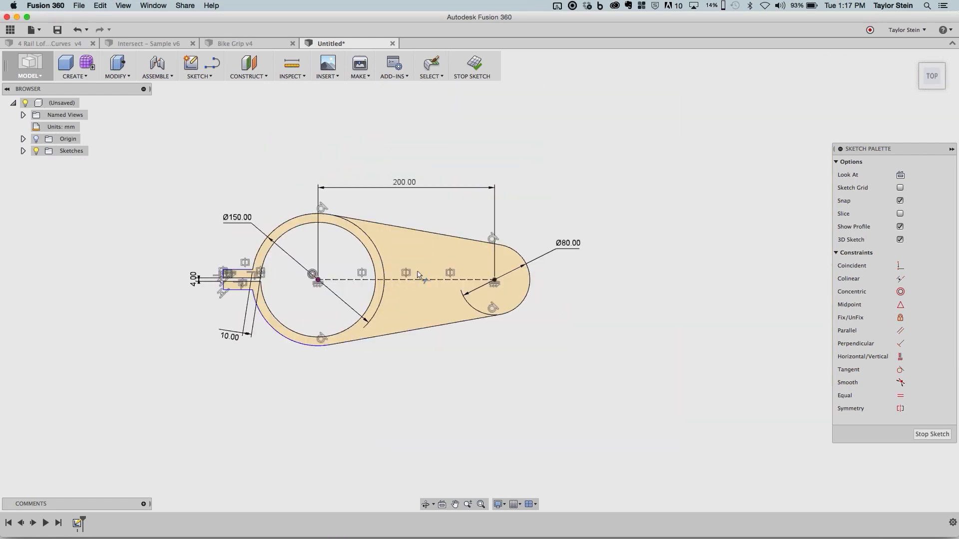
scroll(417, 272, up, 3)
key(Escape)
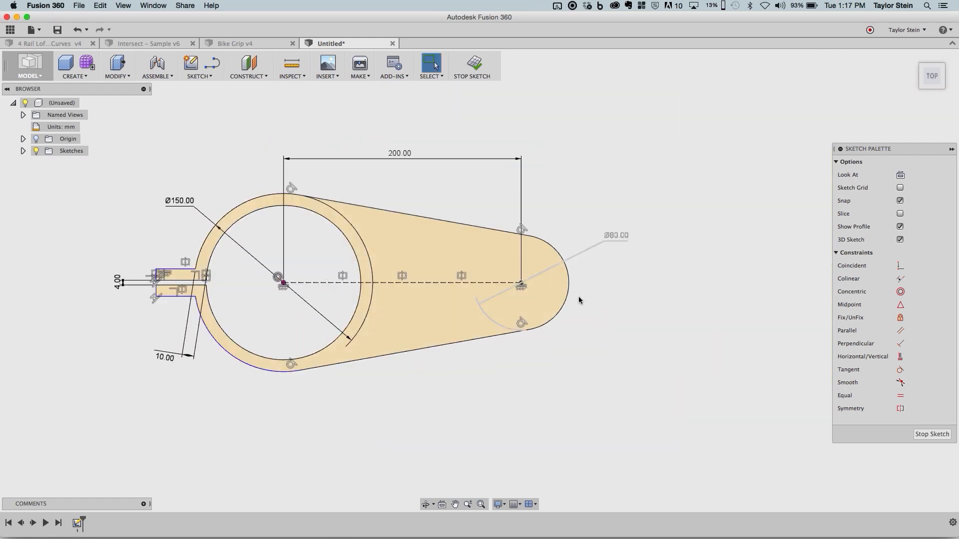
- Reposition the large arc's diameter dimension and convert both end arcs' diameter dimensions to radius dimensions
drag(179, 200, 224, 198)
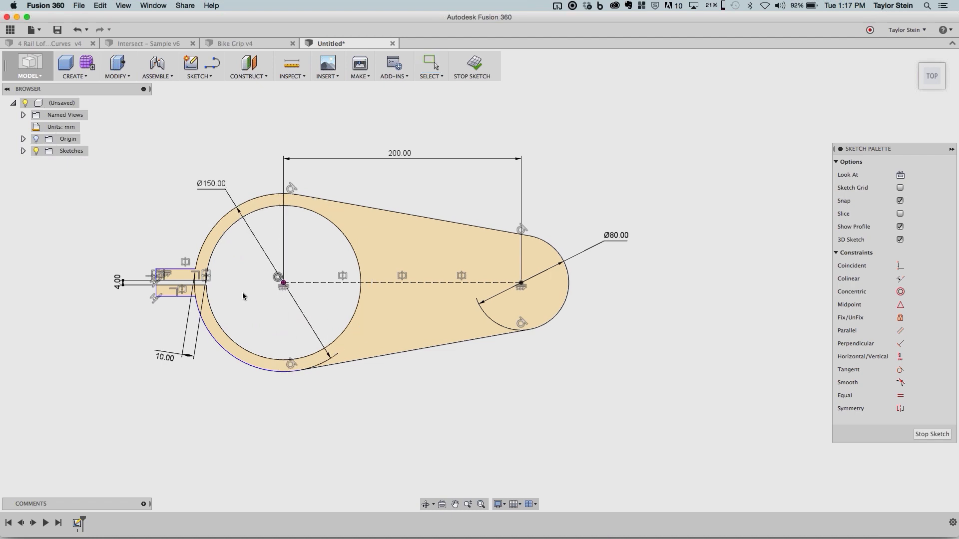
key(Escape)
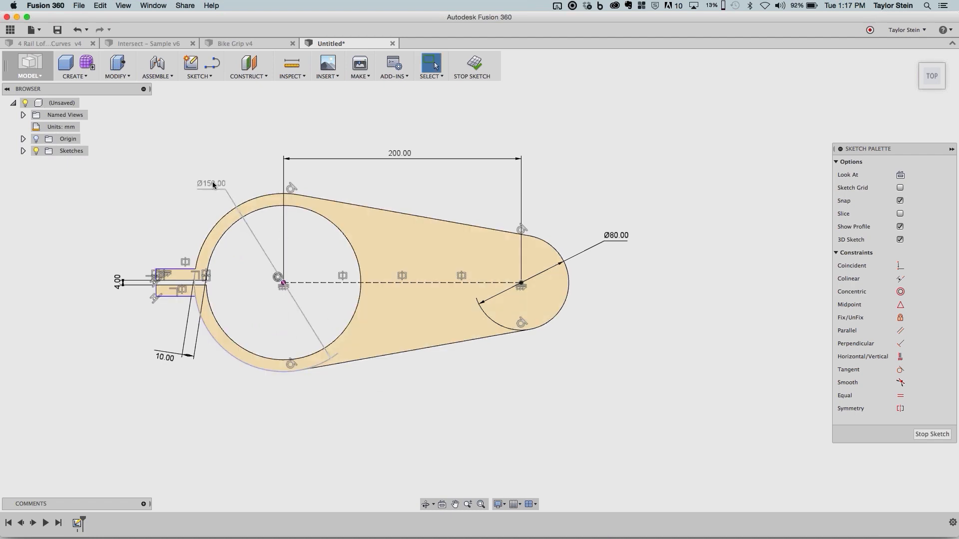
click(209, 185)
right_click(231, 122)
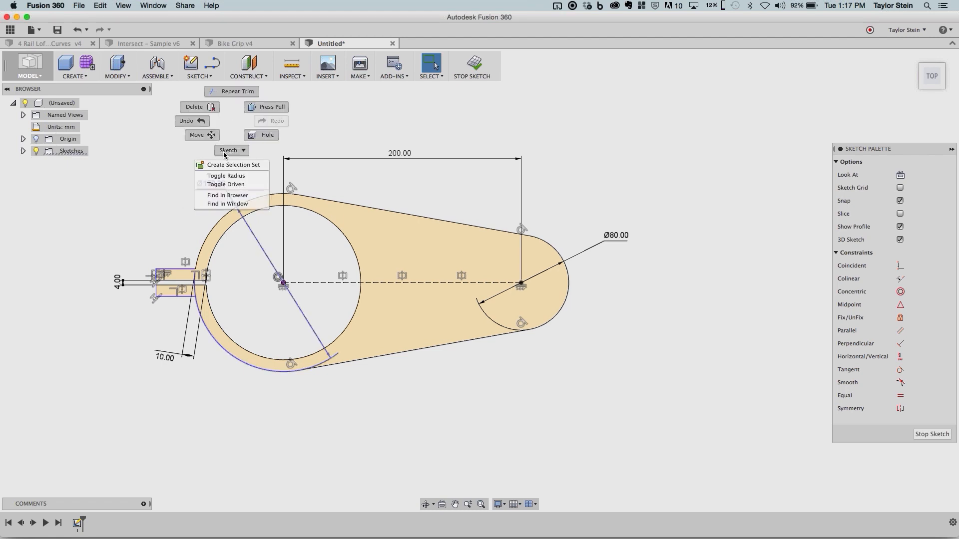
click(243, 178)
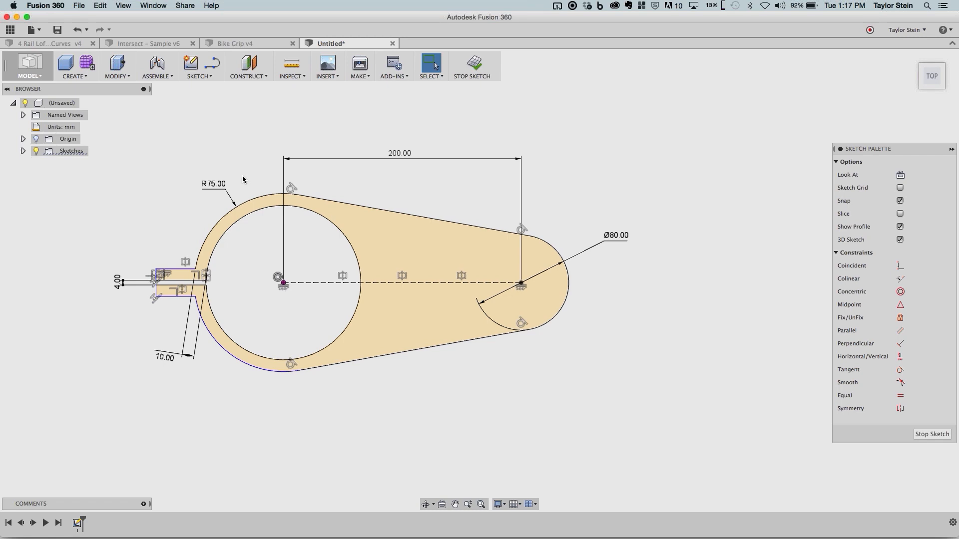
click(616, 235)
right_click(626, 181)
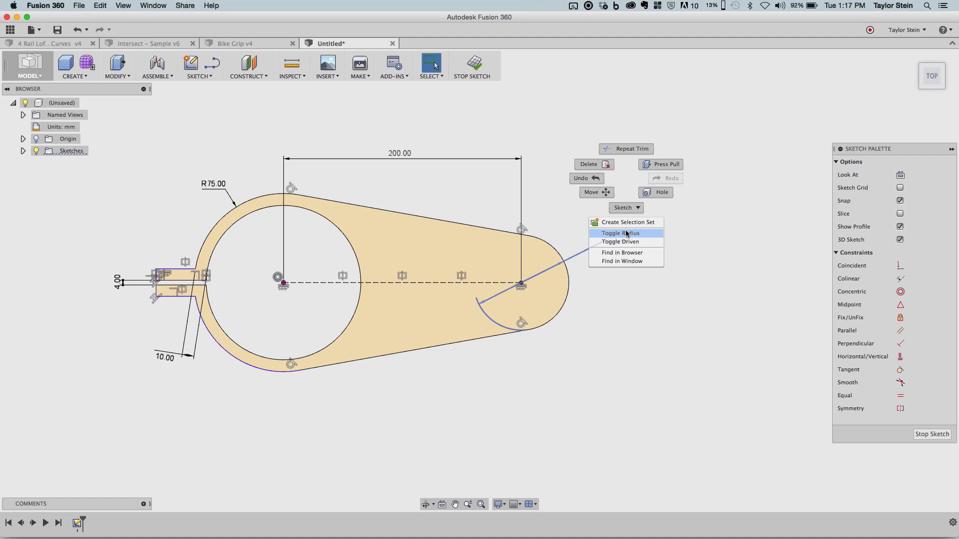
click(626, 233)
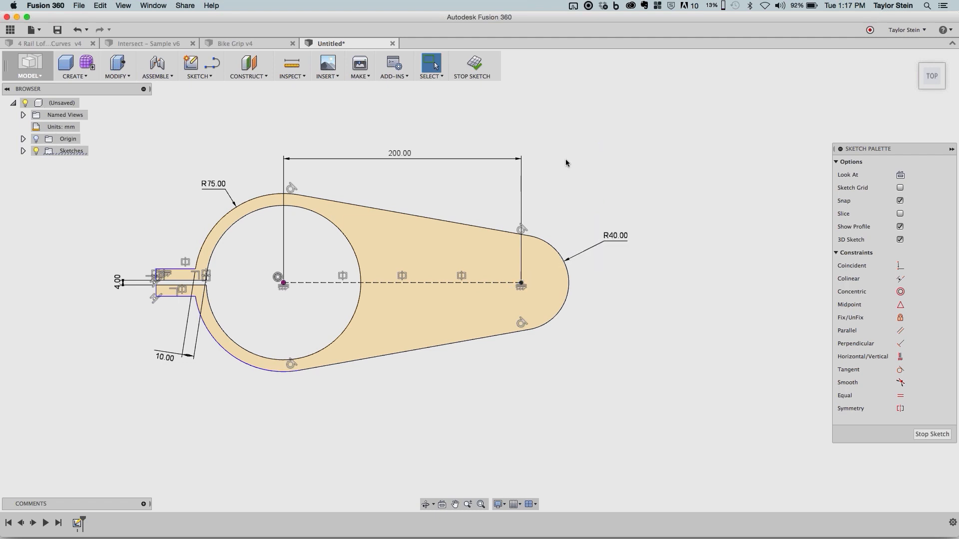
- Finish the sketch and bring the profile into an isometric view
shift+middle_drag(535, 130, 630, 227)
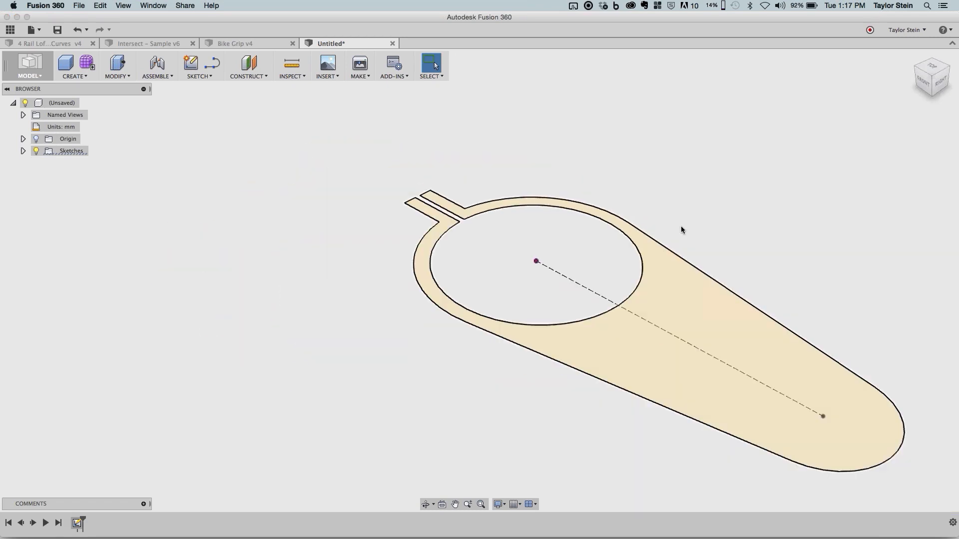
scroll(681, 225, down, 2)
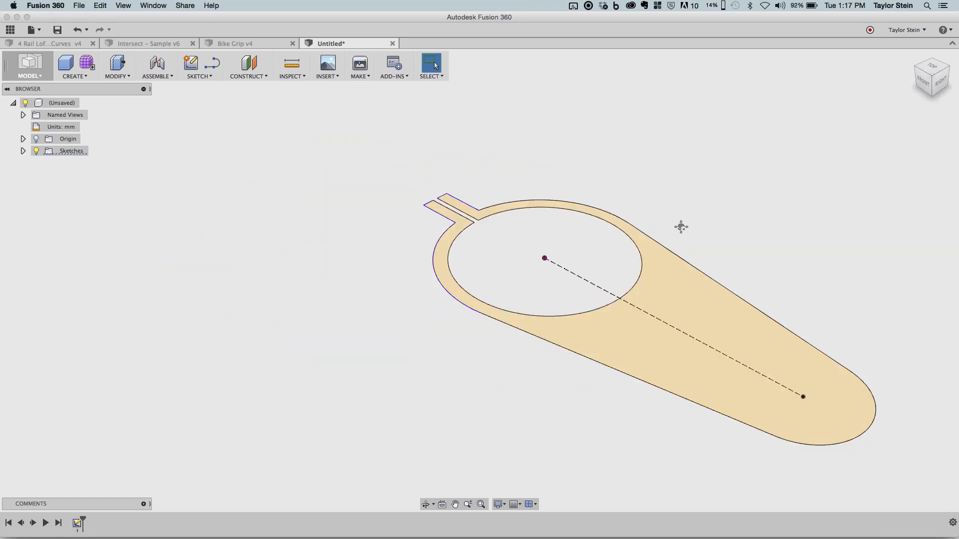
middle_drag(681, 225, 482, 242)
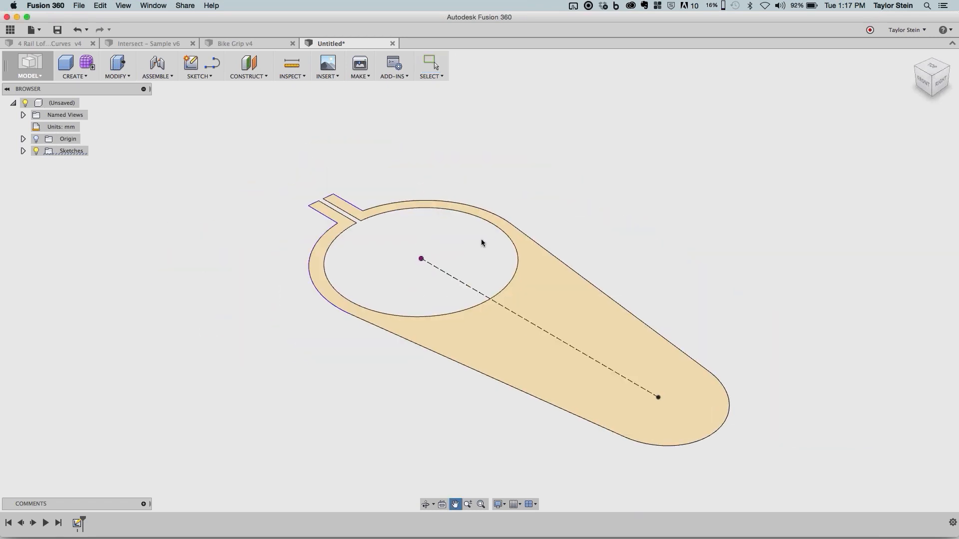
- Extrude the clamp profile 40 mm to one side as a new body
click(85, 77)
click(86, 147)
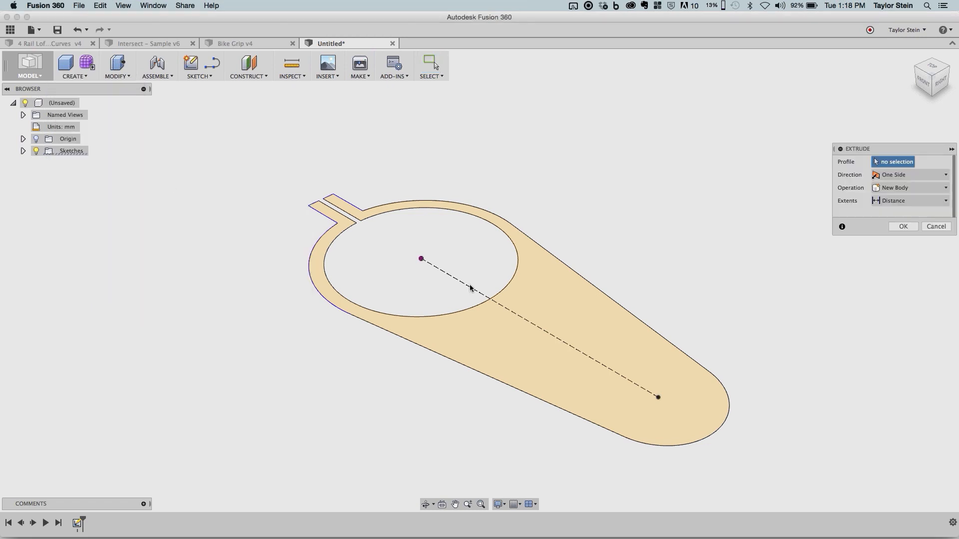
click(504, 350)
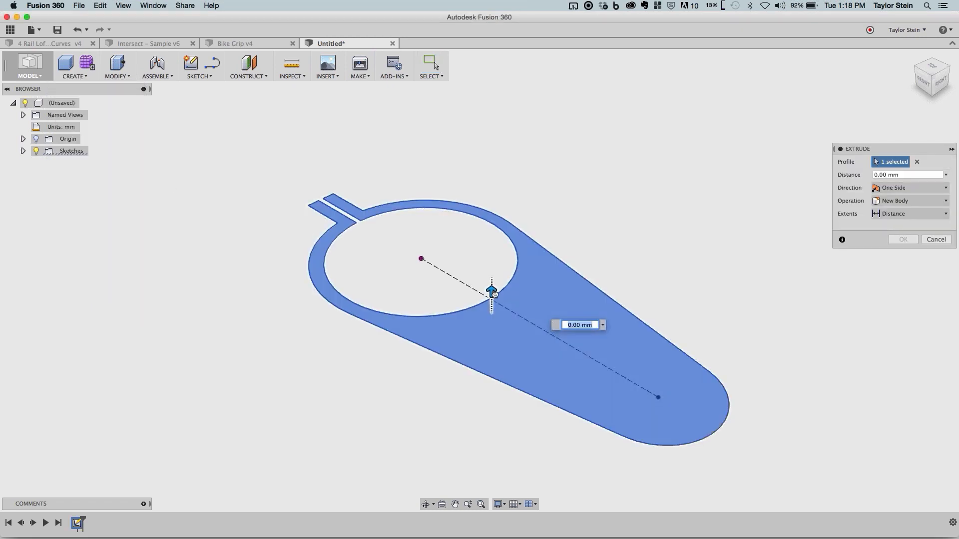
drag(499, 294, 498, 227)
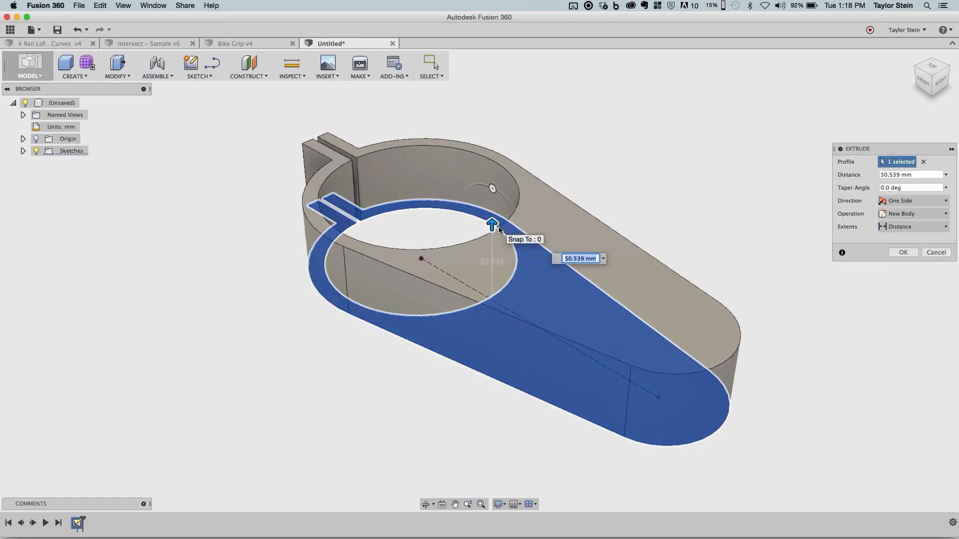
text(25)
key(BackSpace)
text(40)
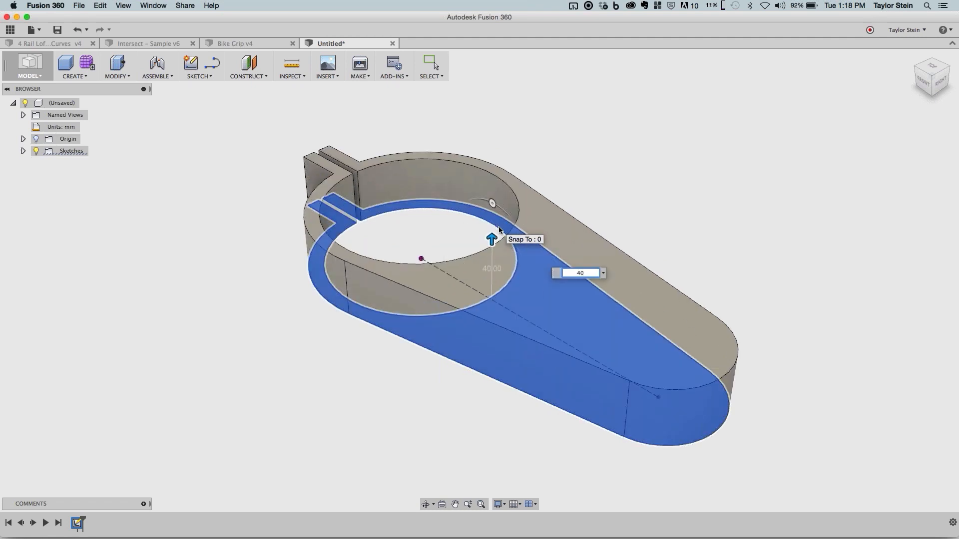
key(Return)
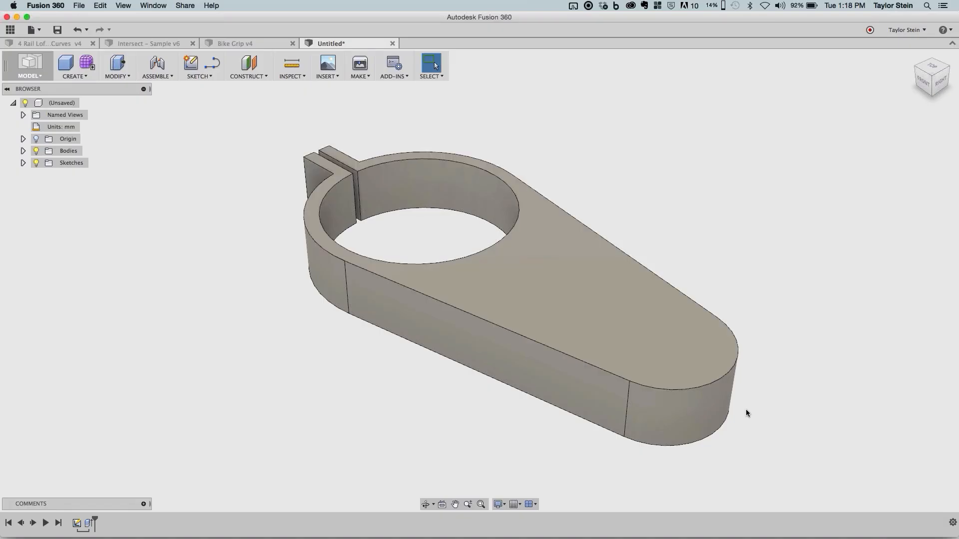
- Start a new sketch on the vertical origin plane facing the right view, through the ring's center
click(191, 66)
click(452, 206)
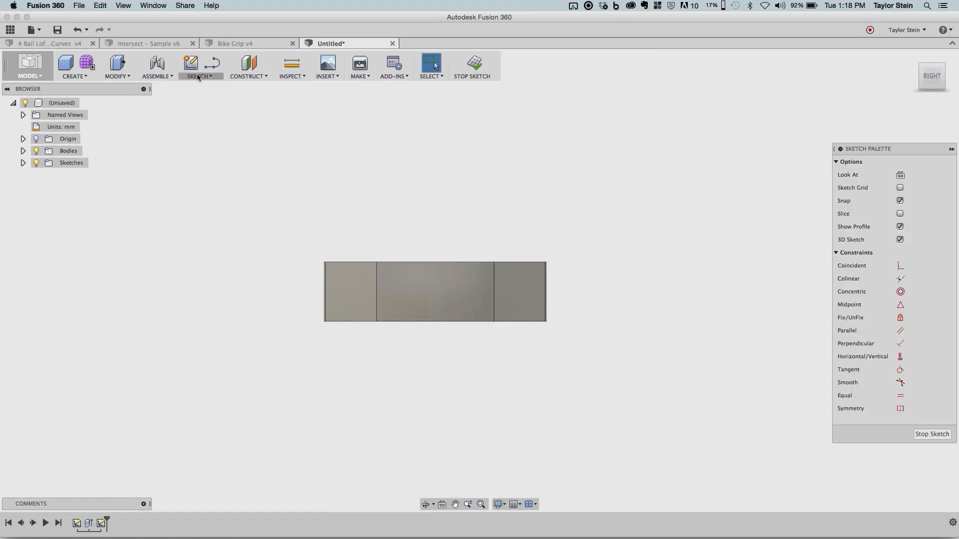
click(198, 77)
mouse_move(224, 118)
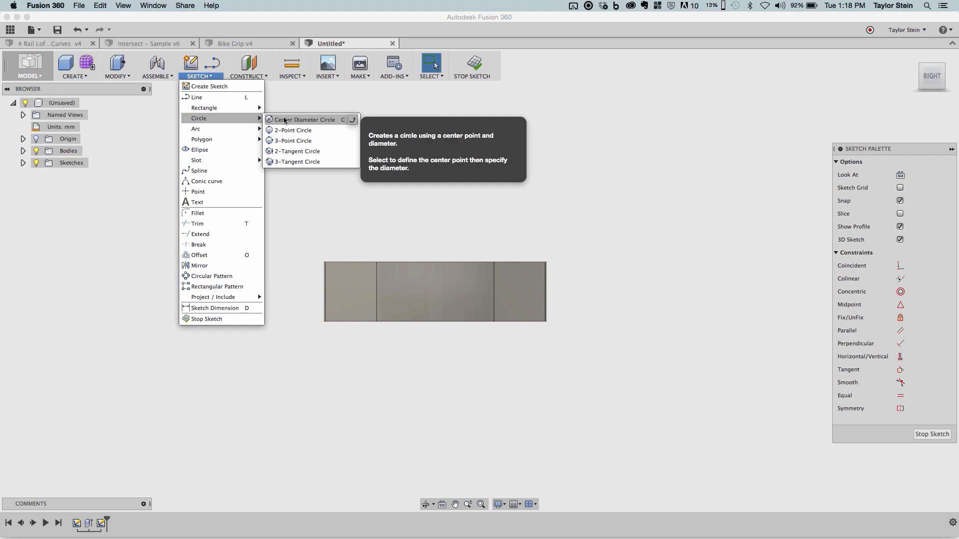
click(284, 120)
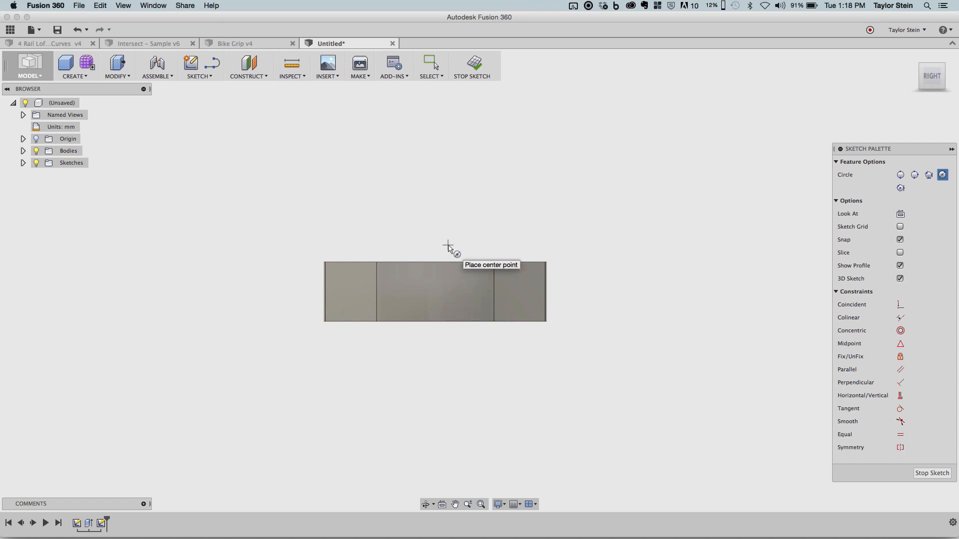
key(Escape)
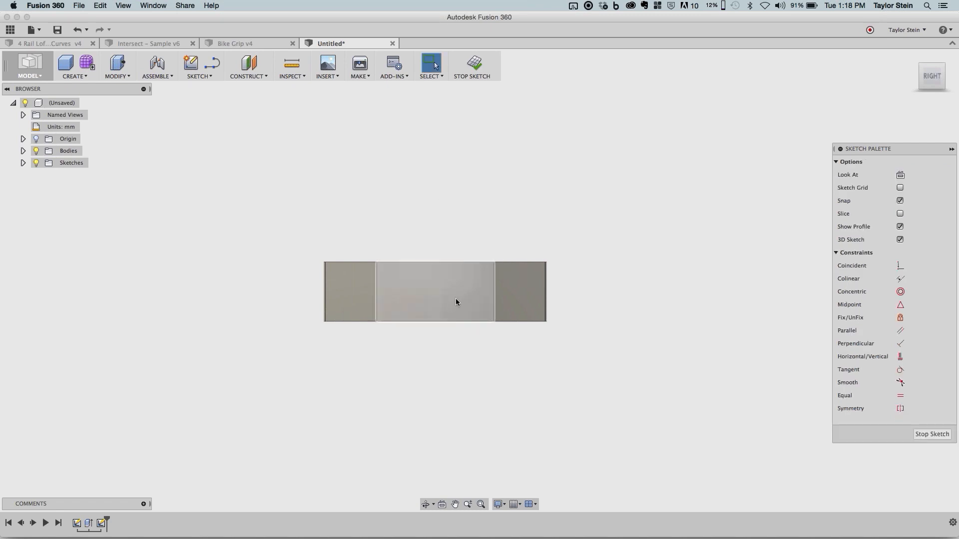
- Turn on the sketch grid to show the plane's position inside the ring
shift+middle_drag(407, 197, 433, 209)
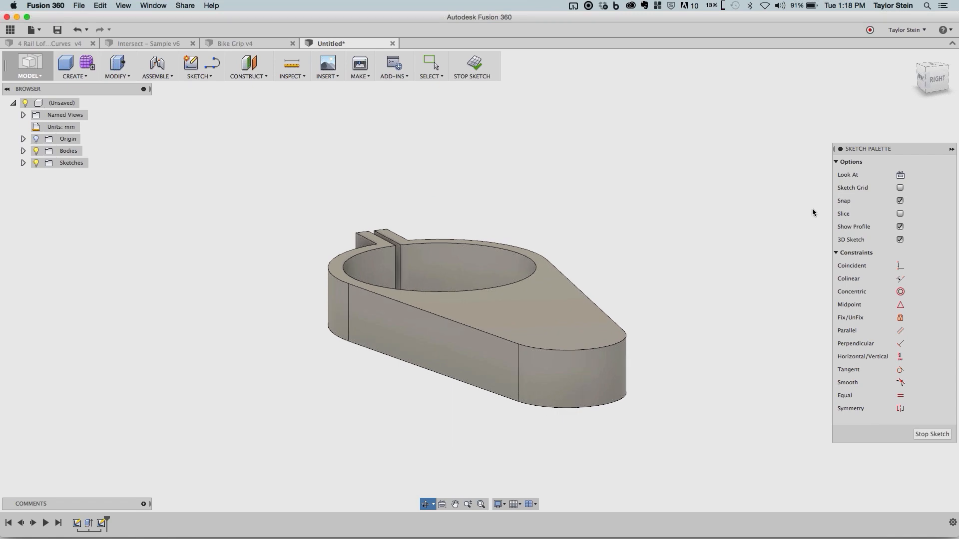
click(900, 189)
shift+middle_drag(709, 278, 648, 248)
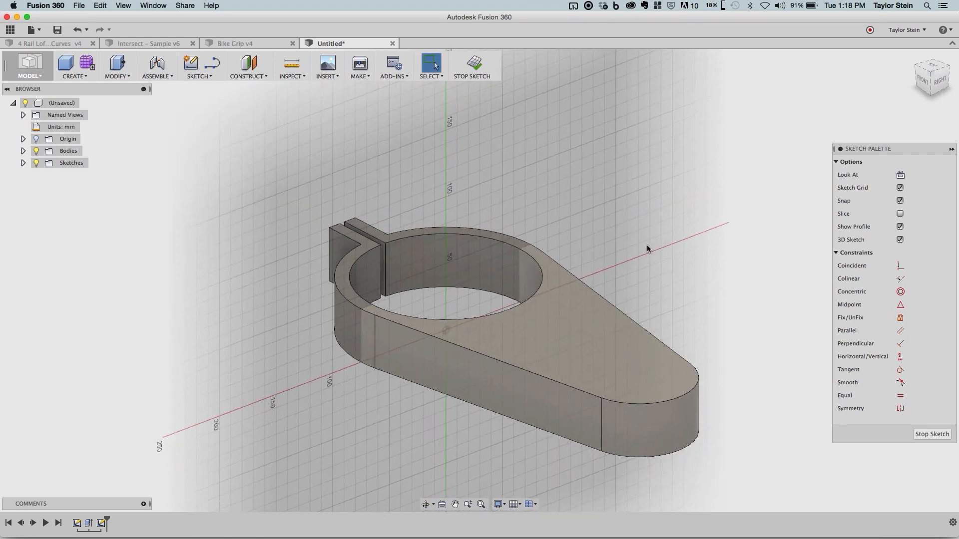
middle_drag(674, 399, 658, 377)
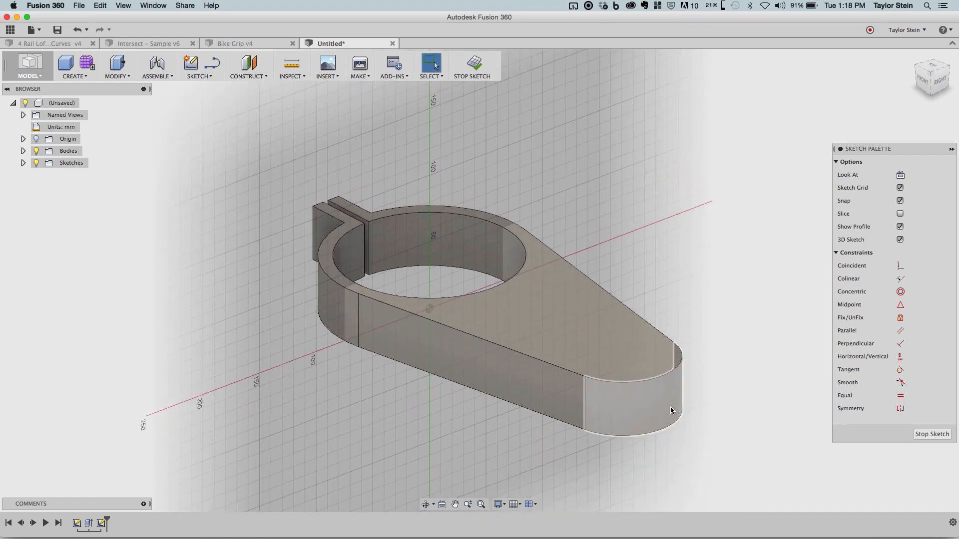
- Project the arm's small rounded end face into the sketch, using the specified entities selection filter
click(193, 77)
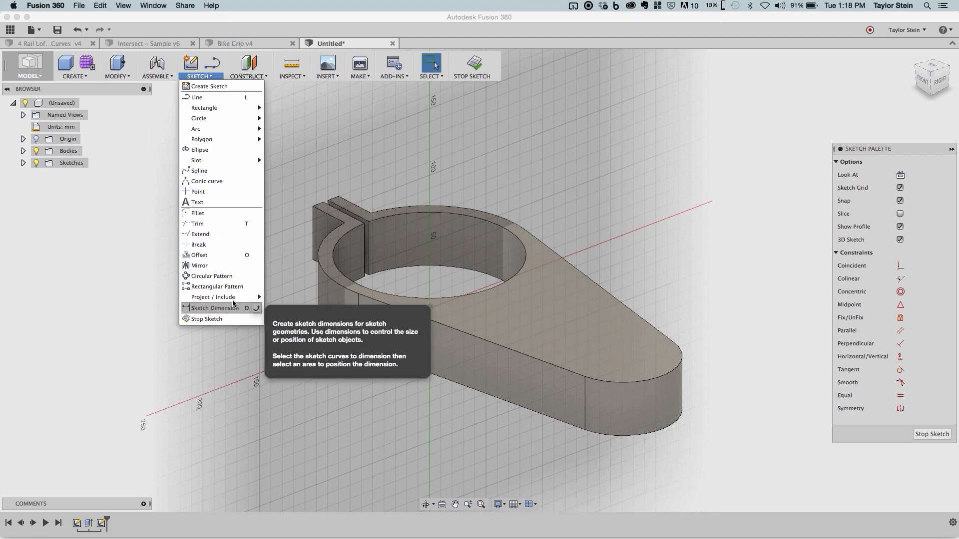
mouse_move(233, 298)
click(272, 298)
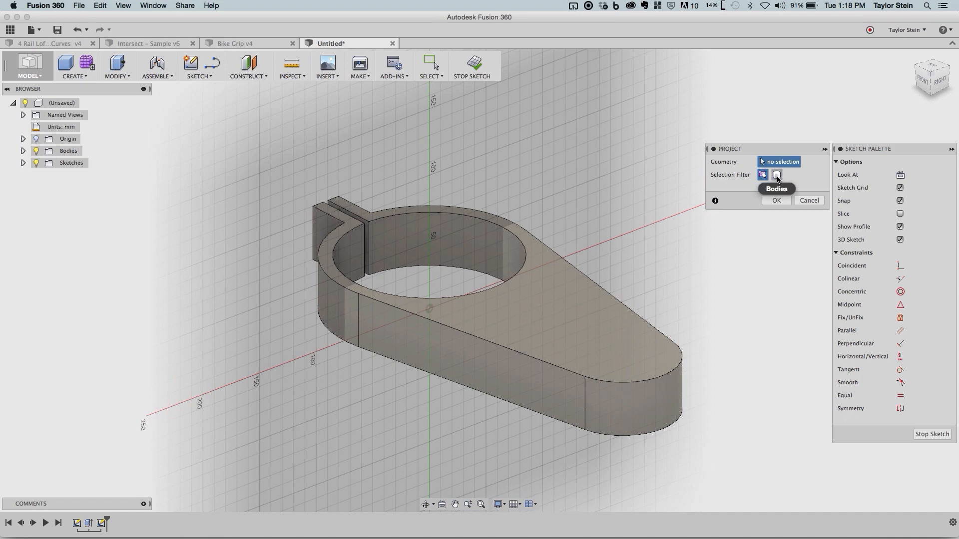
click(777, 175)
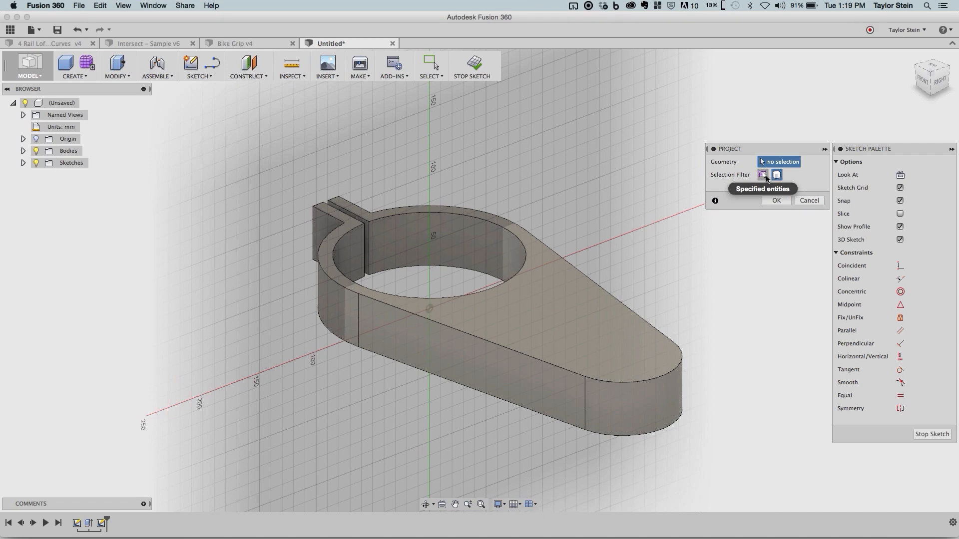
click(763, 175)
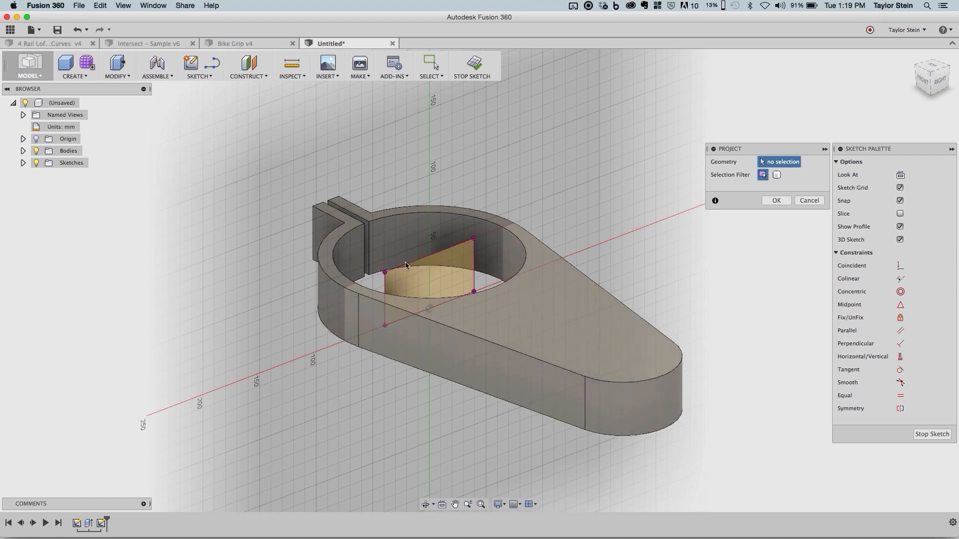
click(781, 204)
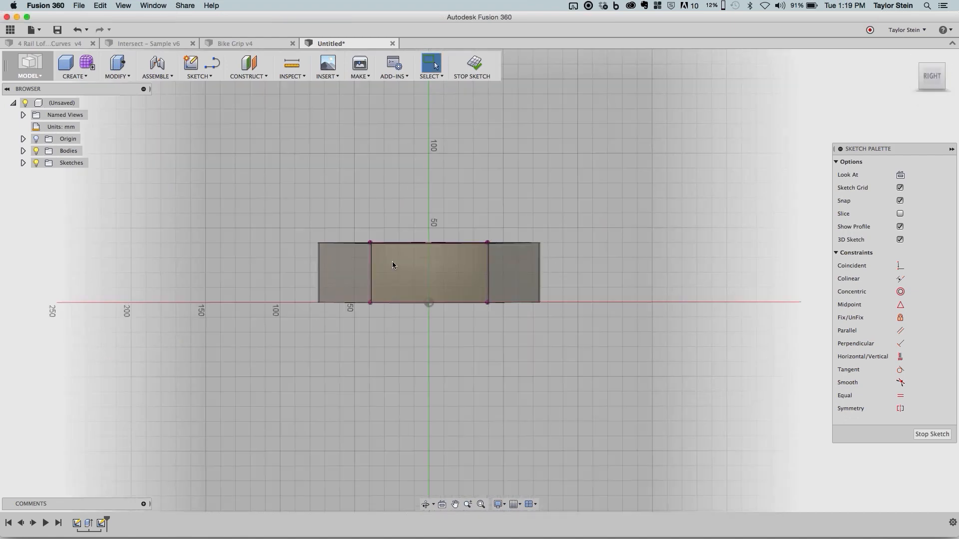
- Draw a vertical line from the projected rectangle's upper edge midpoint to the origin and make it a construction line
click(212, 63)
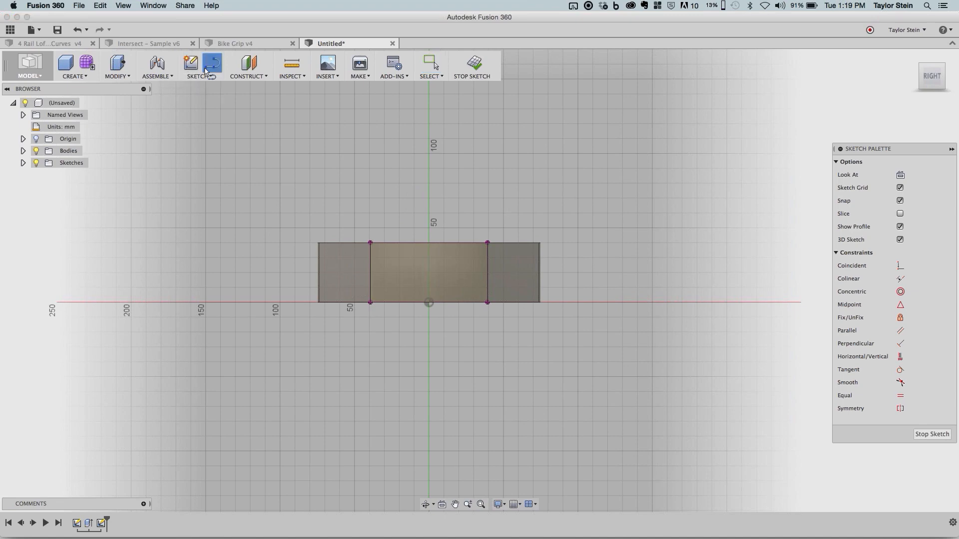
click(430, 243)
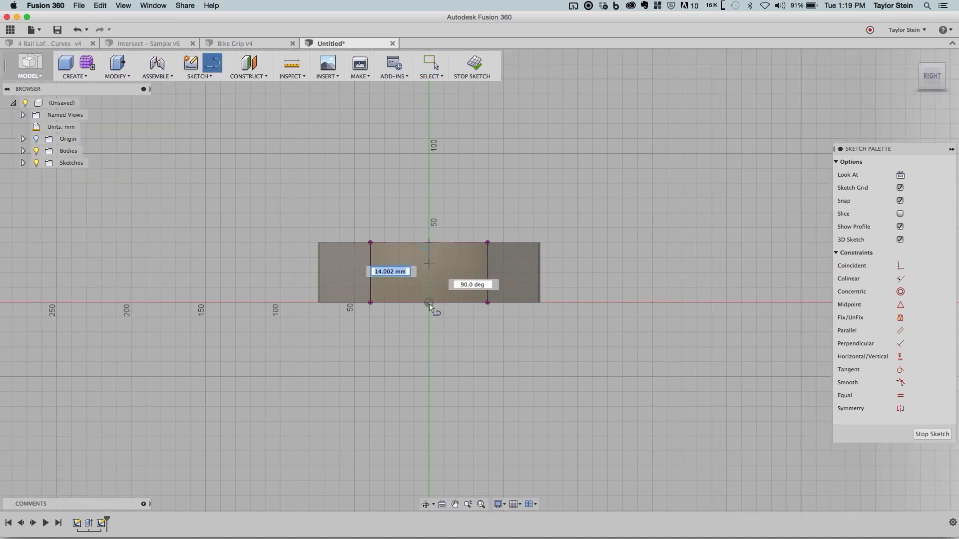
double_click(429, 303)
key(Escape)
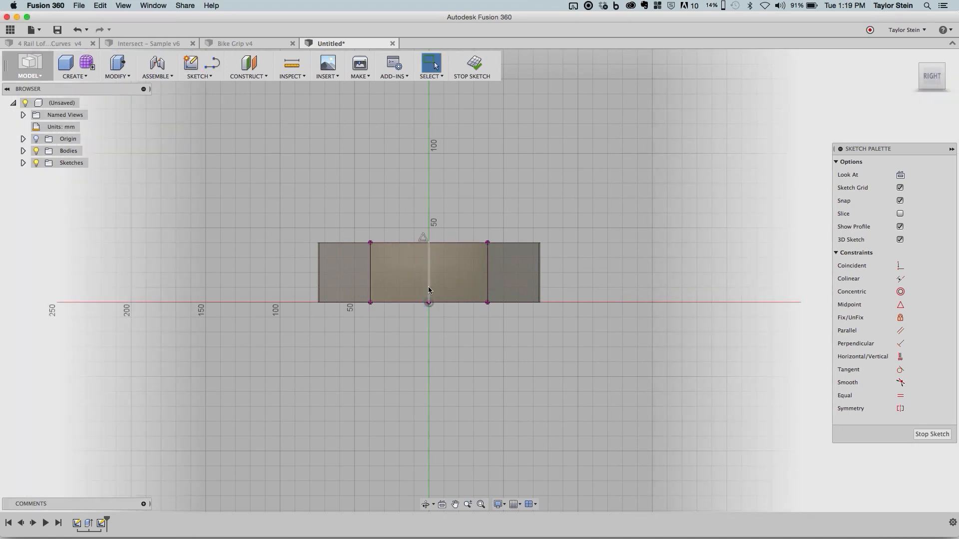
click(429, 289)
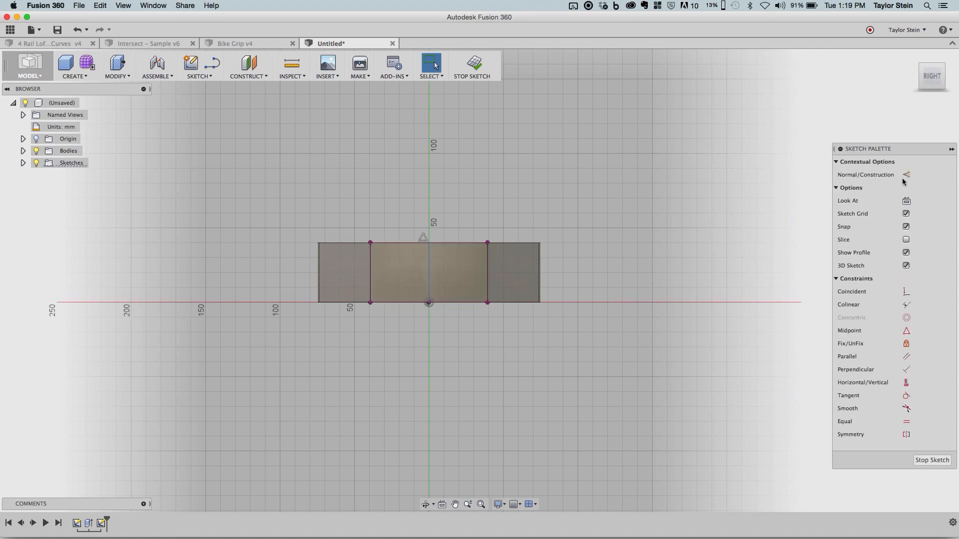
key(x)
click(636, 265)
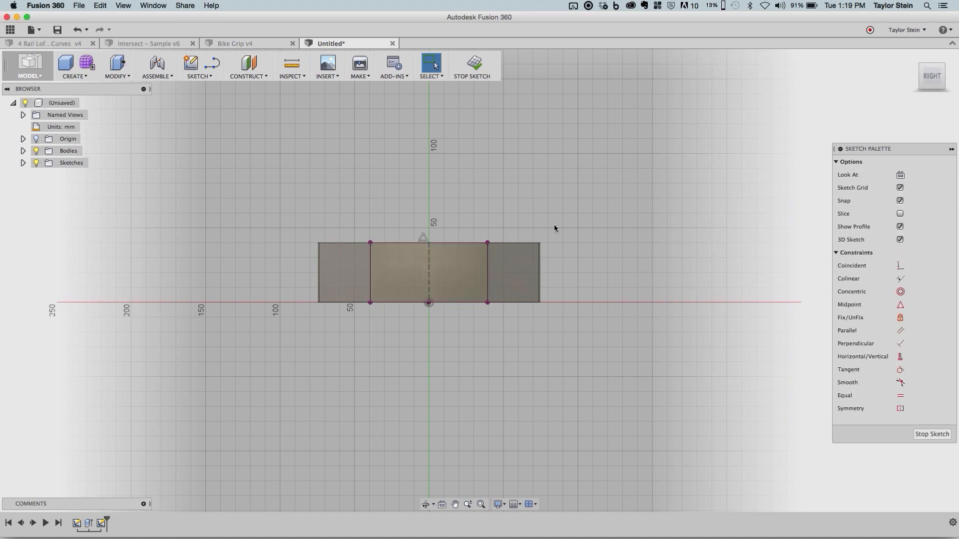
- Draw a 25 mm diameter circle centered on the construction line's midpoint and finish the sketch
click(205, 75)
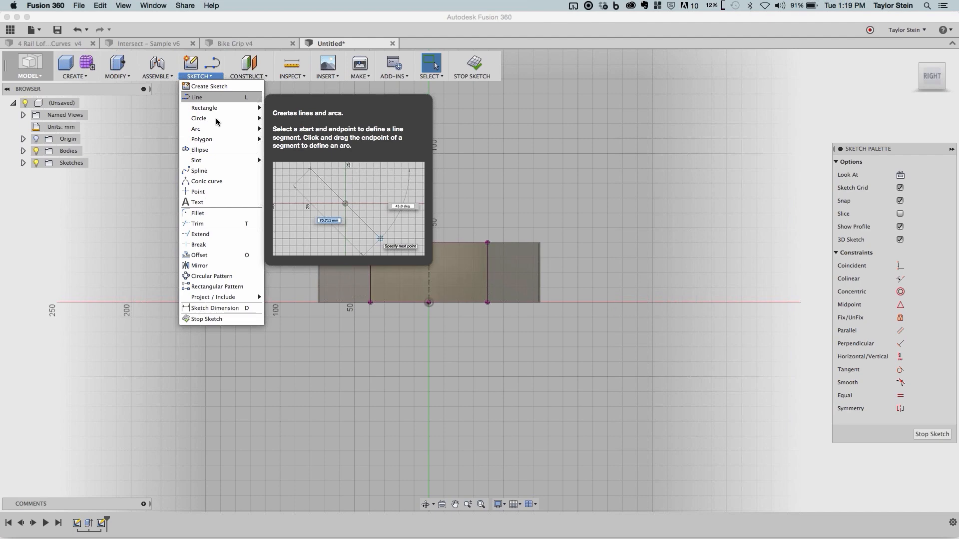
mouse_move(216, 118)
click(279, 120)
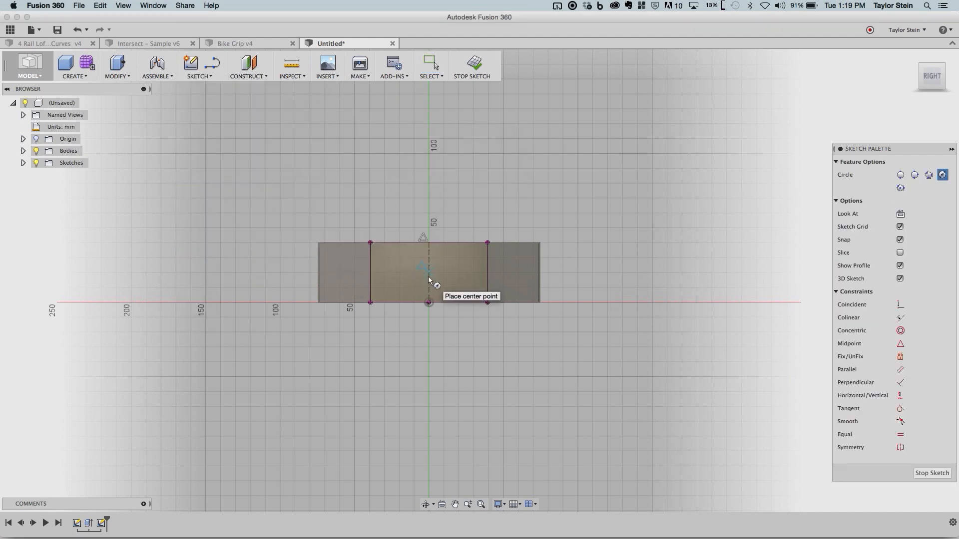
click(428, 302)
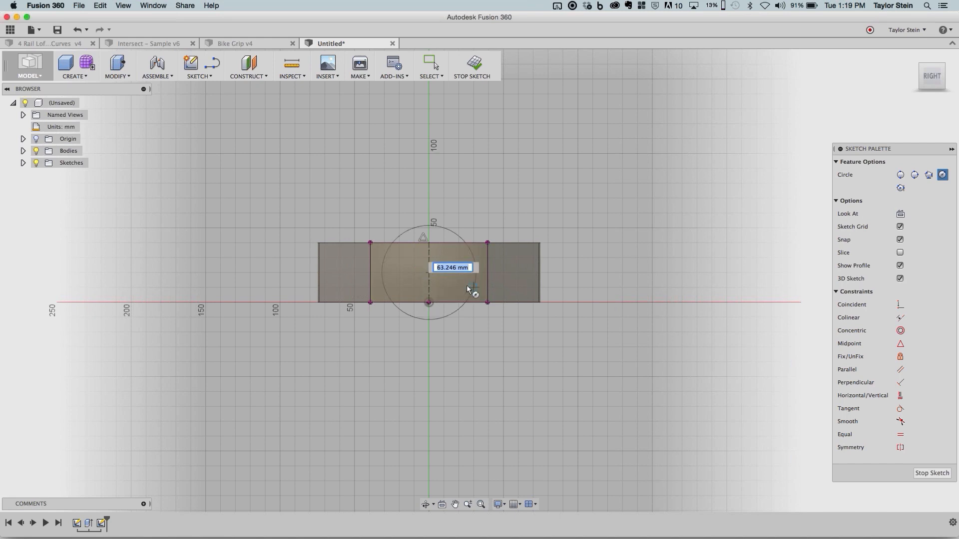
text(25)
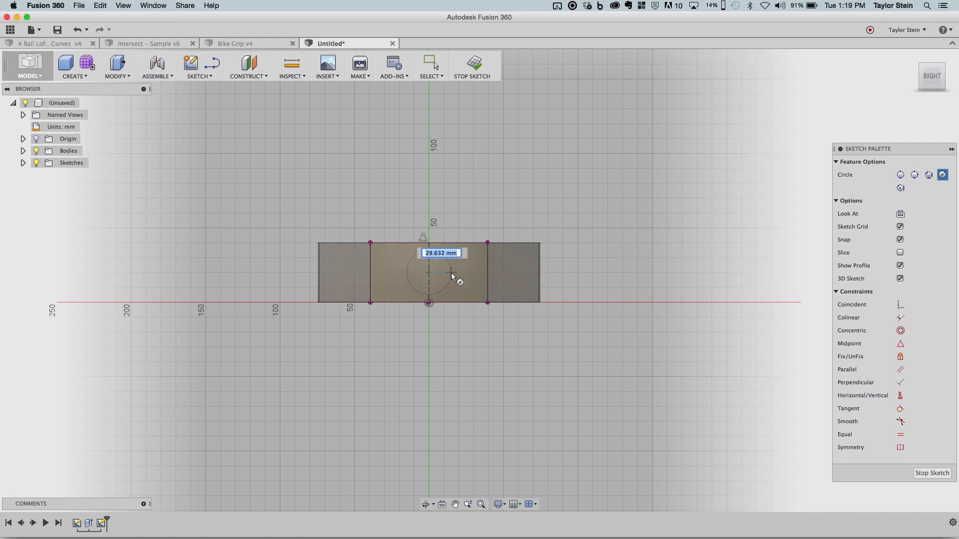
key(Tab)
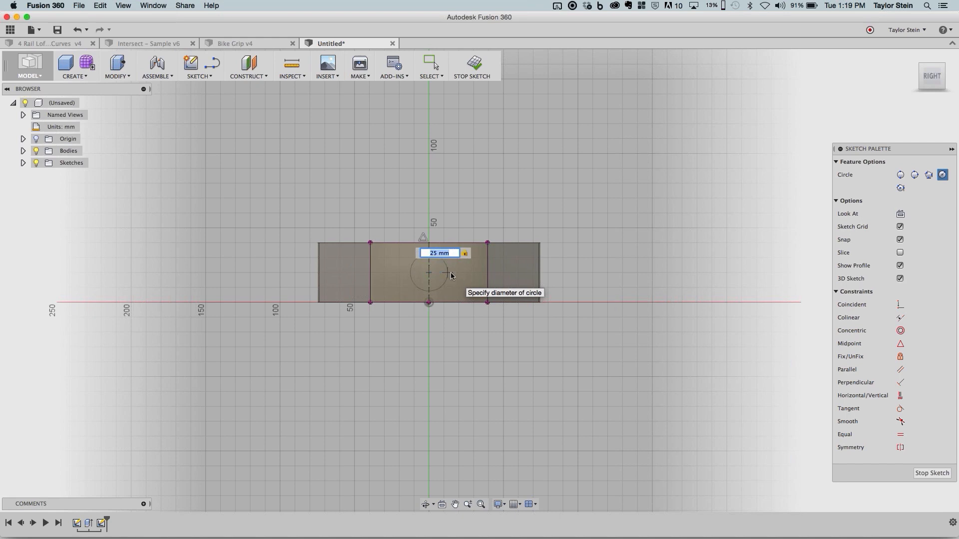
key(Return)
key(Escape)
click(474, 64)
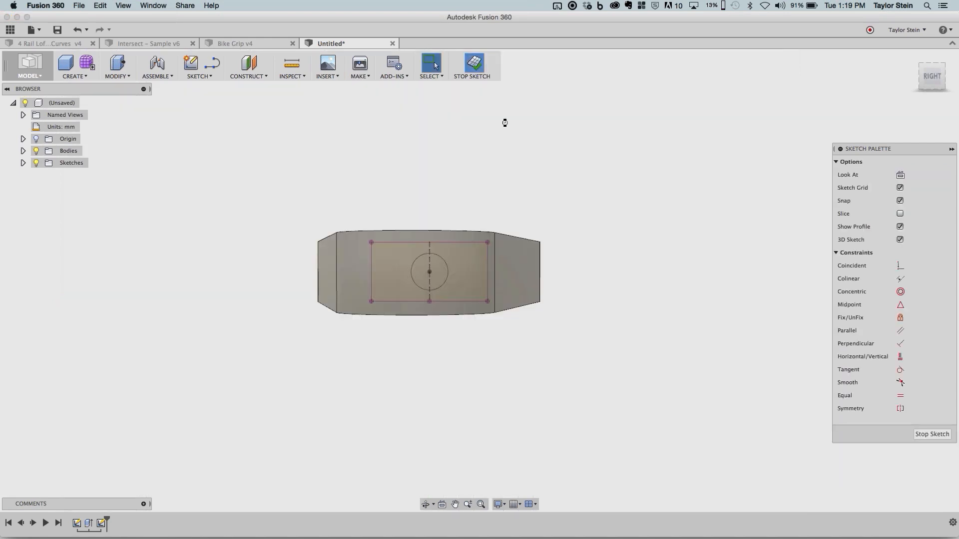
- Extrude the circle toward the arm's small end as a cut with extents All
key(e)
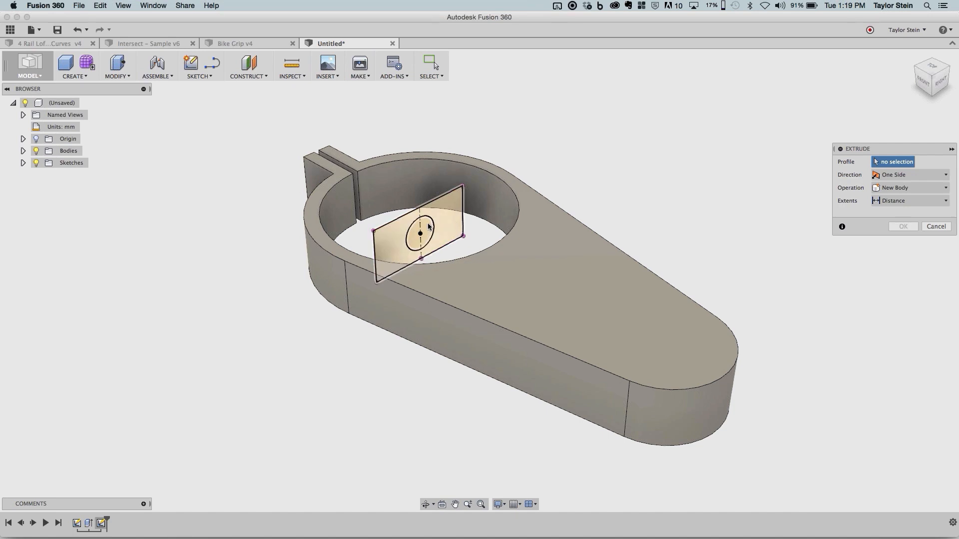
click(429, 234)
drag(429, 233, 595, 332)
click(917, 241)
click(911, 271)
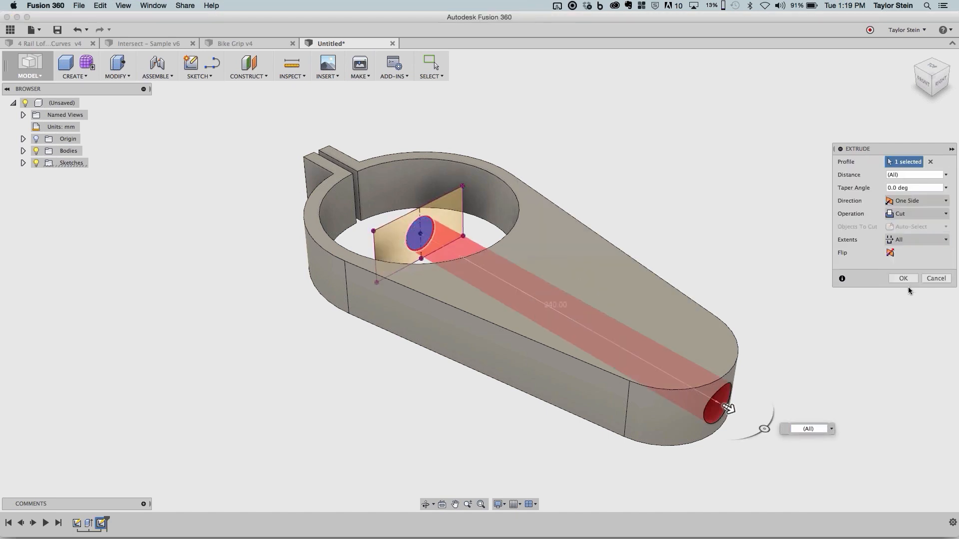
click(905, 280)
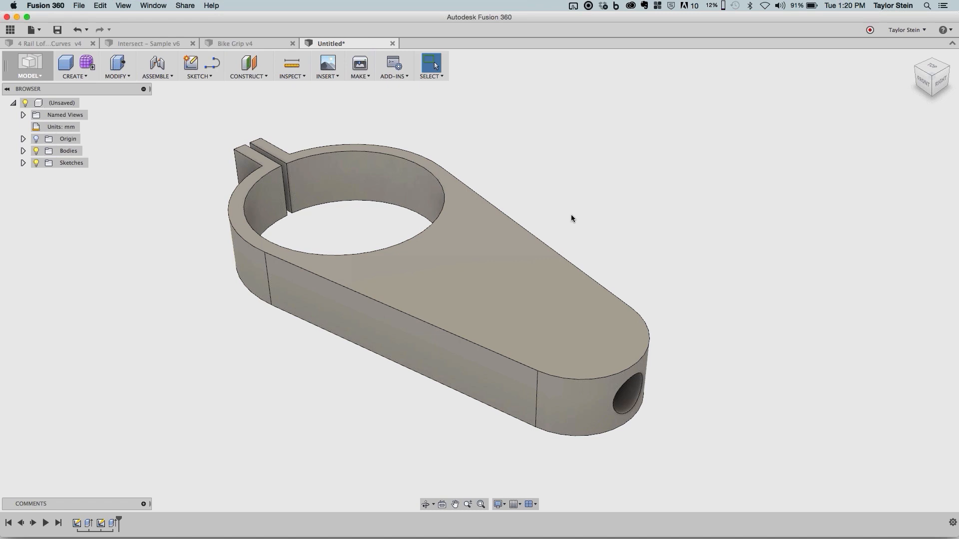
- Expand the list of sketches and make the clamp profile sketch, Sketch1, visible
middle_drag(571, 214, 630, 216)
shift+middle_drag(356, 317, 441, 373)
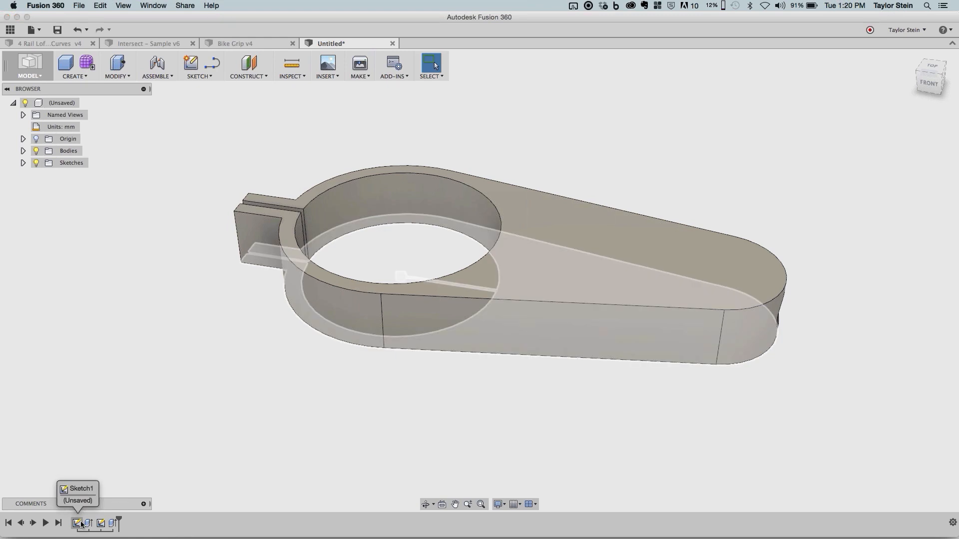
click(23, 163)
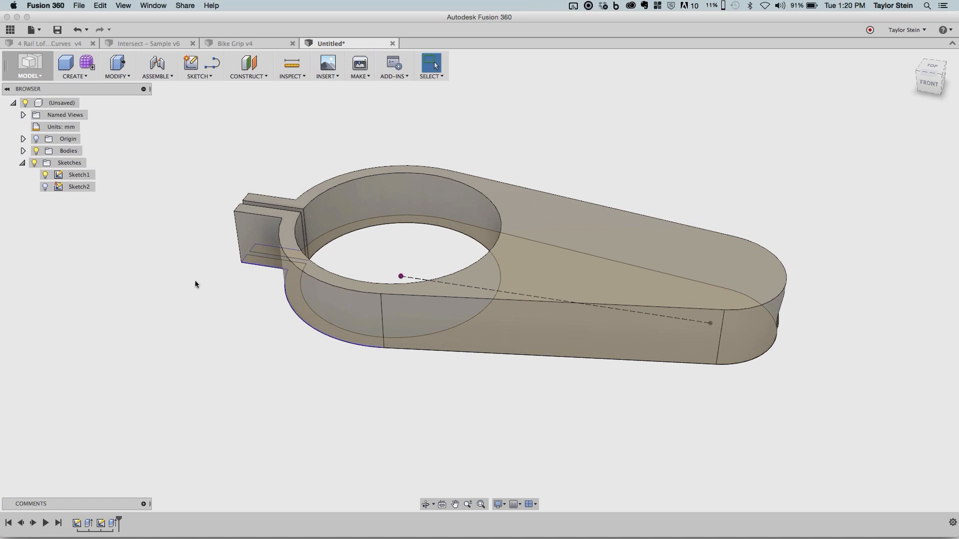
- Pull the corner point at the split tab's outer end in Sketch1 back and forth, leaving the tab slightly shorter
scroll(235, 263, up, 3)
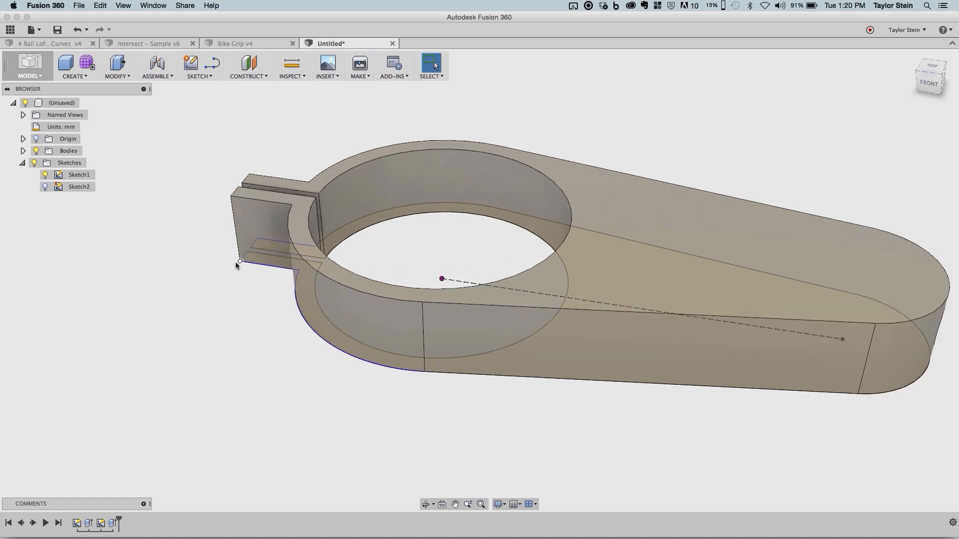
mouse_move(232, 261)
mouse_down()
mouse_move(220, 258)
mouse_move(247, 265)
mouse_up()
middle_drag(245, 277, 240, 276)
mouse_move(242, 260)
mouse_down()
mouse_move(233, 256)
mouse_move(248, 258)
mouse_up()
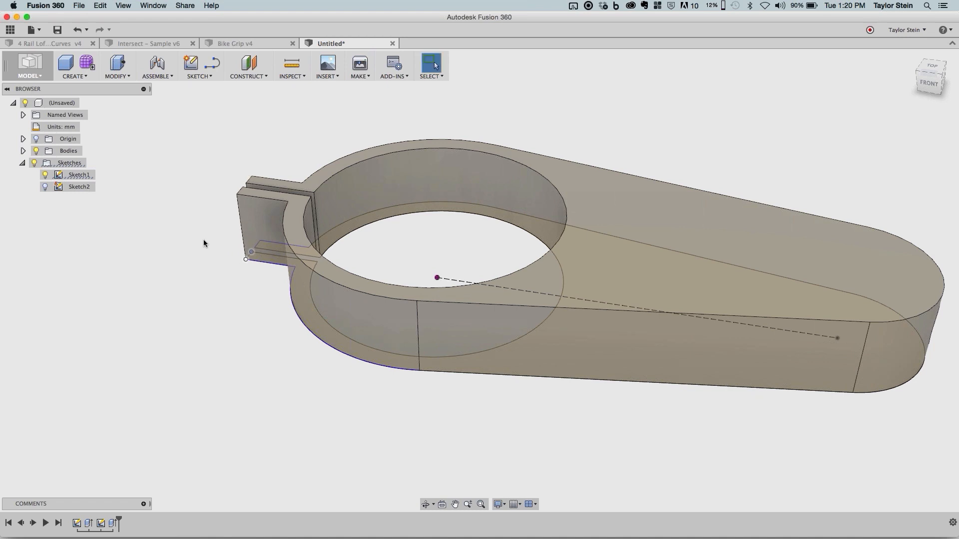
- Pull the corner point at the split tab's outer end in Sketch1 outward and back, and hide Sketch1
right_click(82, 176)
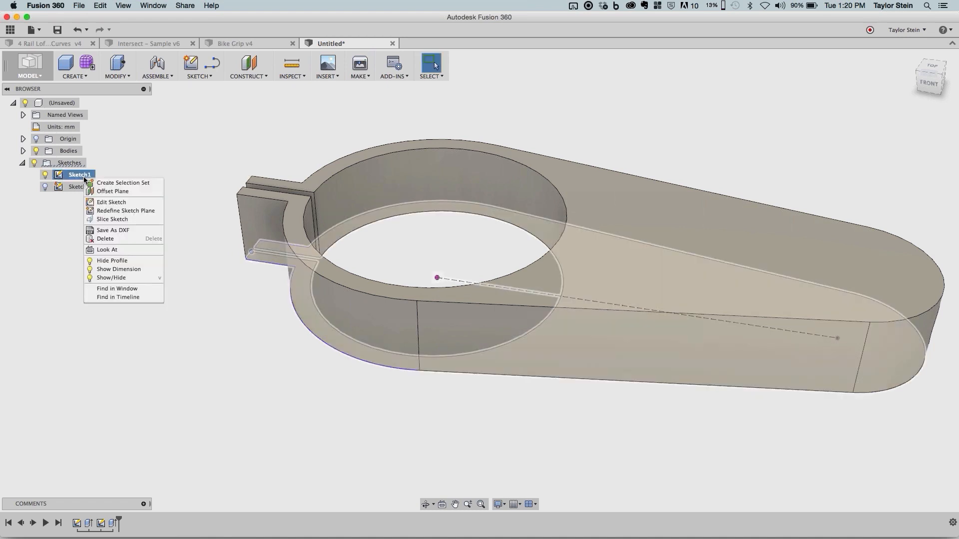
click(198, 243)
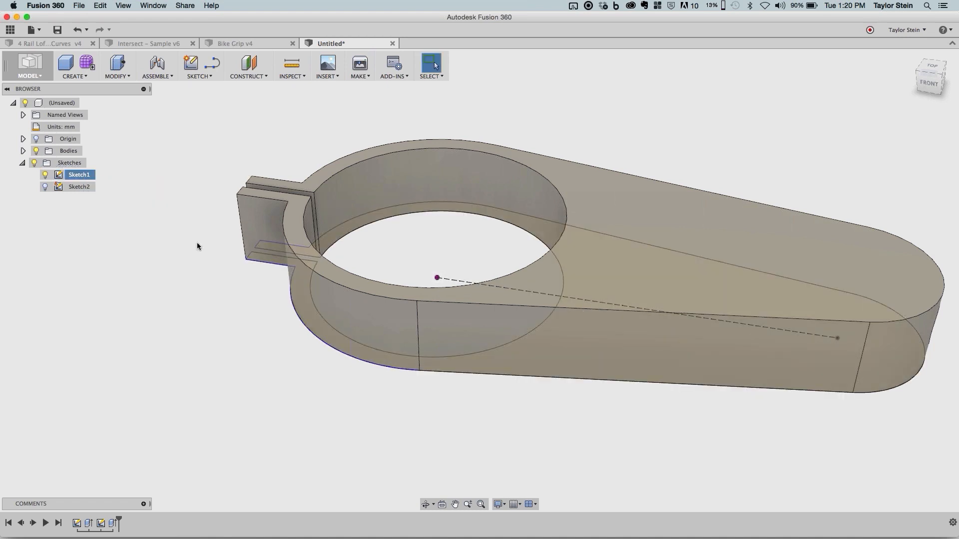
click(226, 258)
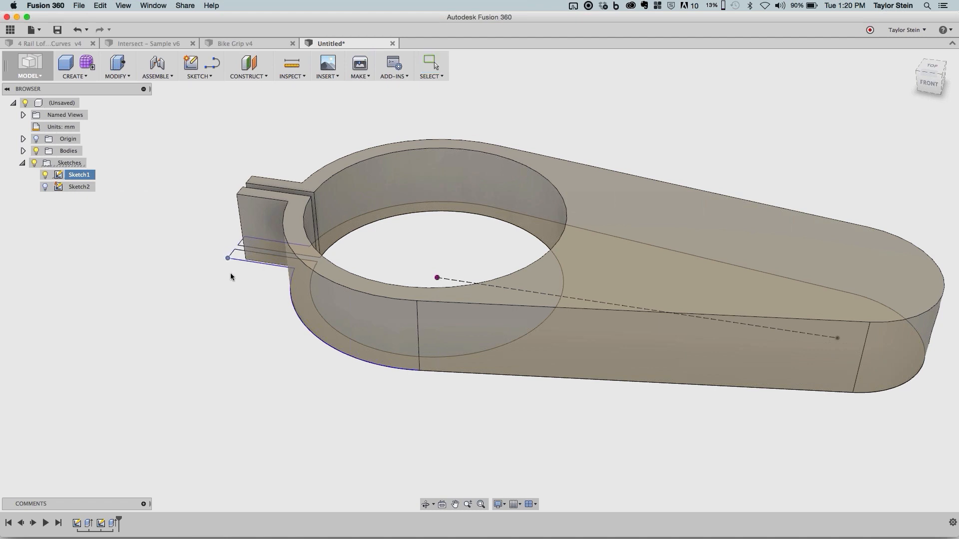
scroll(280, 299, down, 3)
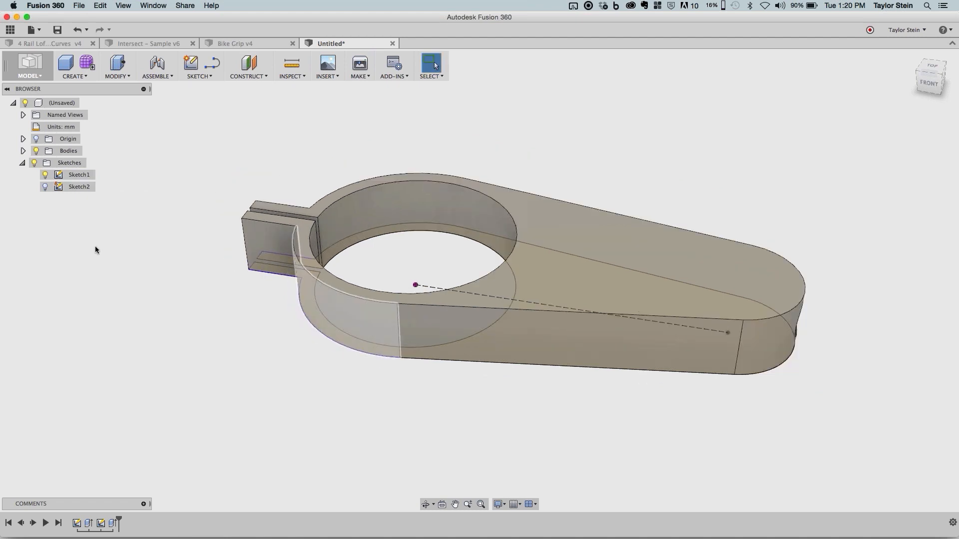
click(46, 175)
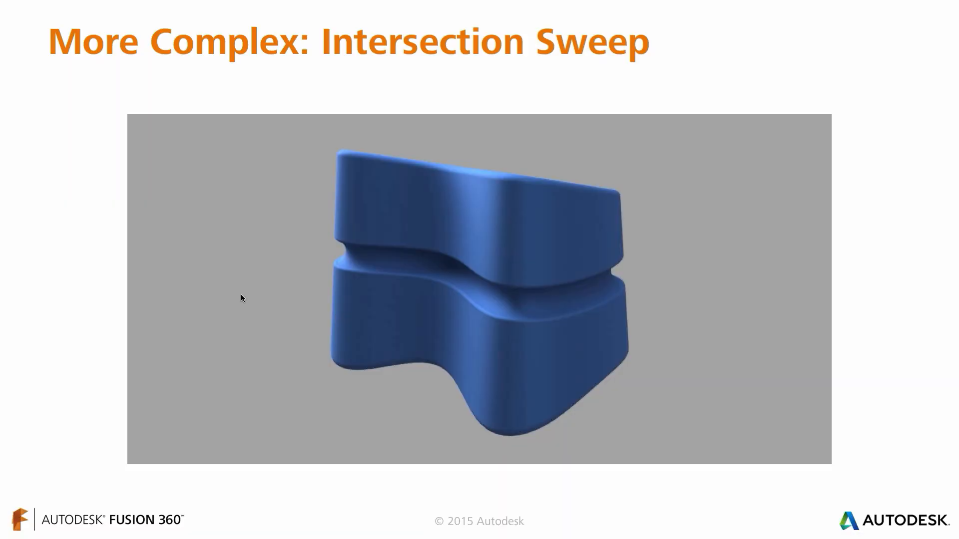
- Switch from the slides to Fusion 360 and bring up the Intersect – Sample v6 design, viewed from above at an angle
key(super+Tab)
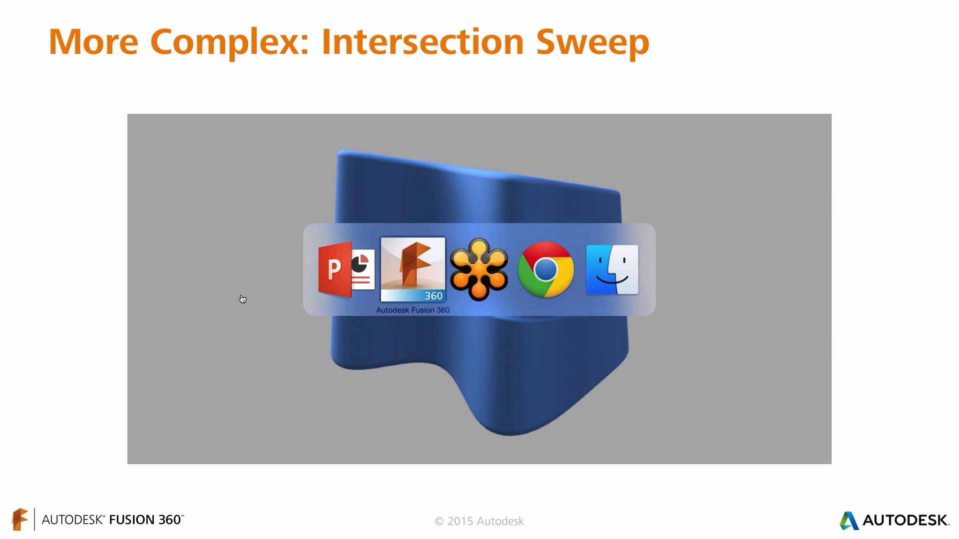
key(super+Tab)
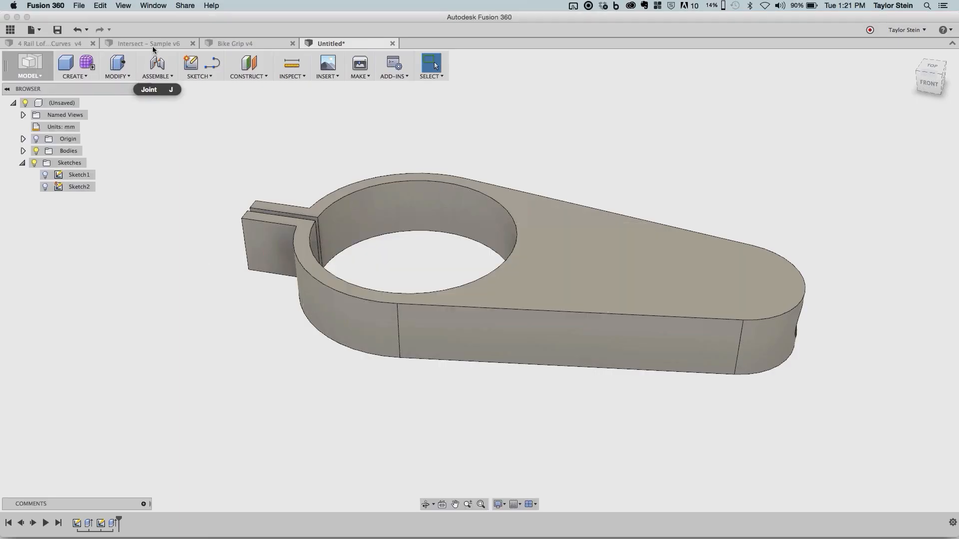
click(153, 45)
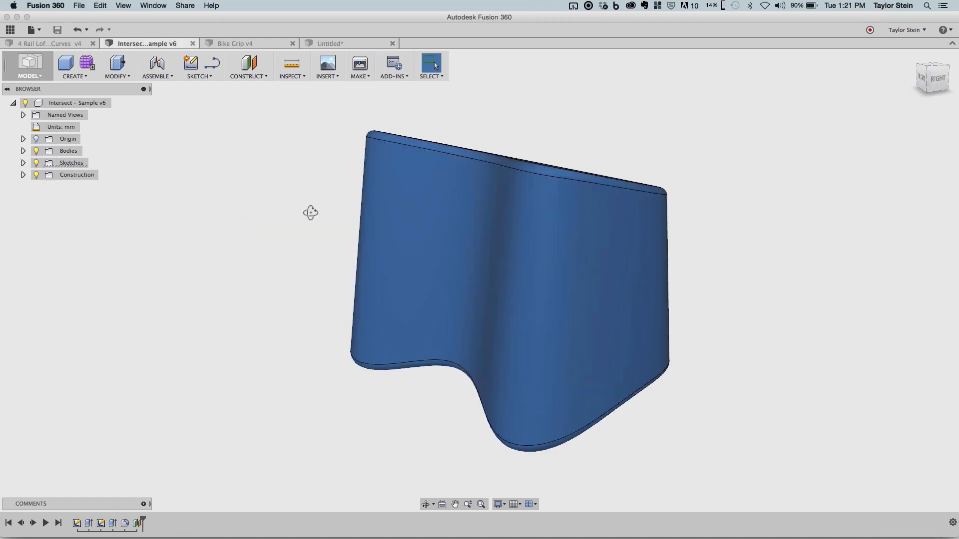
shift+middle_drag(310, 212, 315, 224)
scroll(315, 224, down, 4)
shift+middle_drag(668, 303, 675, 362)
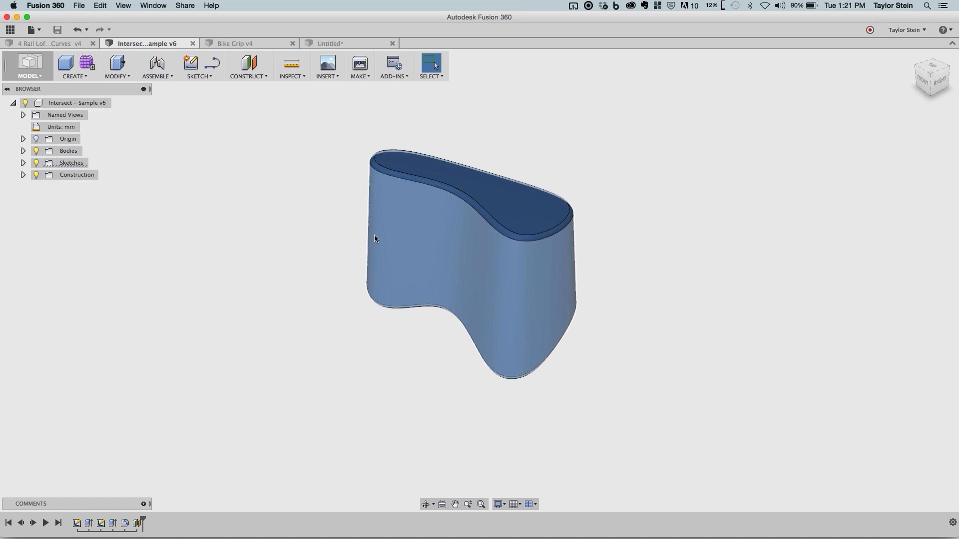
- Show the construction plane Plane2 crossing the blue body and expand the list of bodies
click(23, 174)
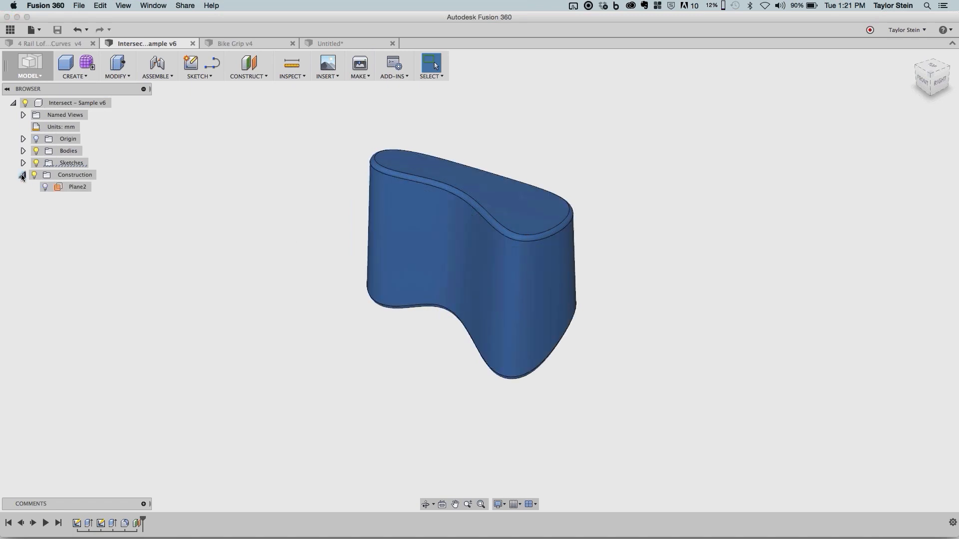
click(46, 187)
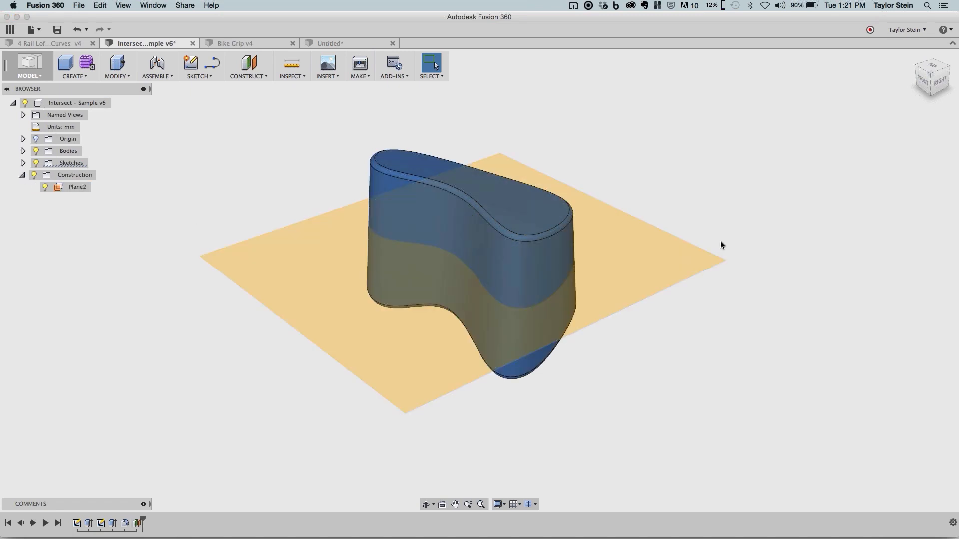
mouse_move(720, 224)
shift+middle_down()
mouse_move(719, 195)
mouse_move(747, 236)
mouse_move(644, 238)
shift+middle_up()
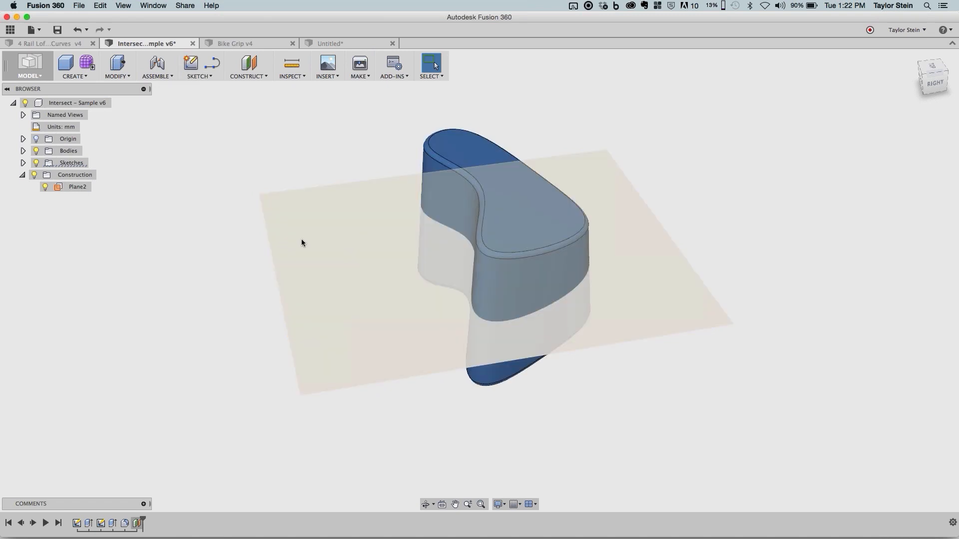
click(302, 240)
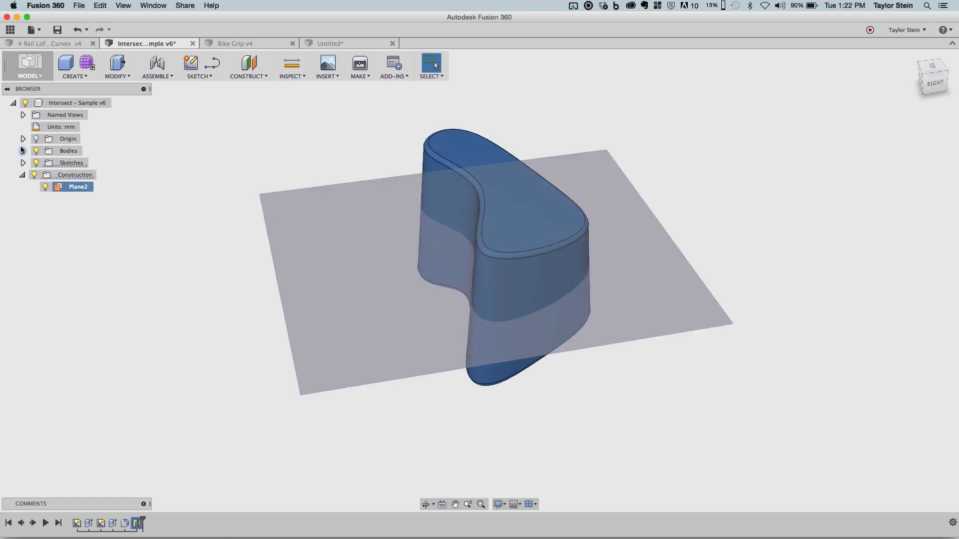
click(22, 151)
click(76, 163)
click(244, 132)
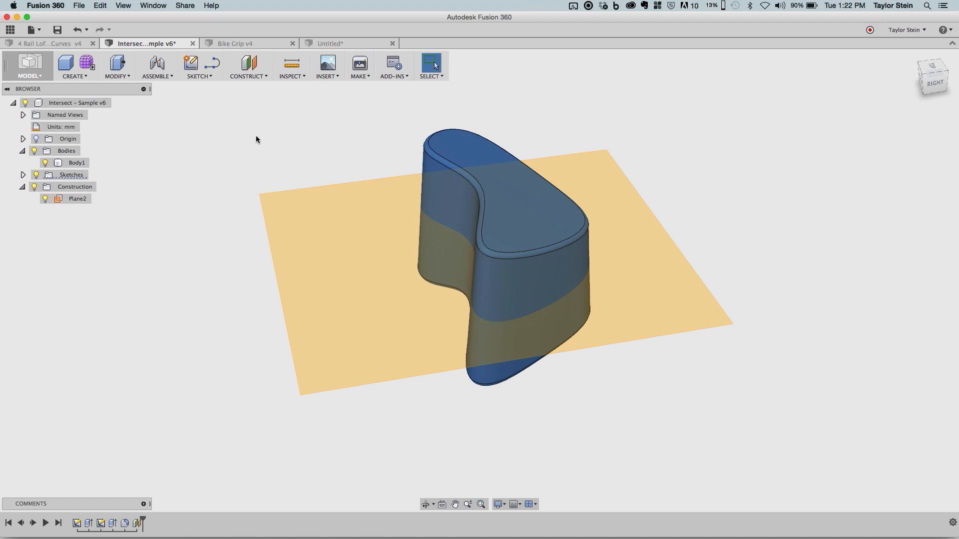
- Start a new sketch on Plane2, keeping the body in an angled view
click(190, 63)
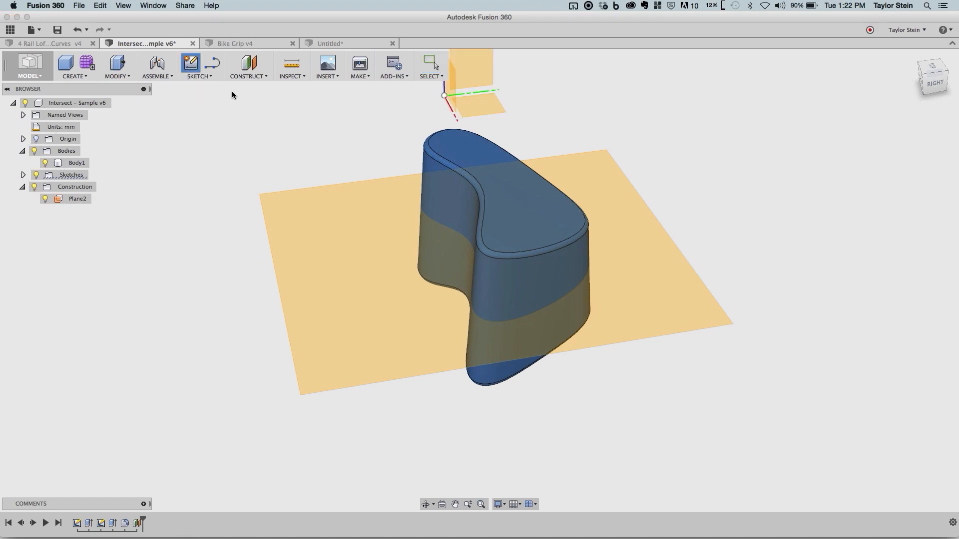
click(365, 234)
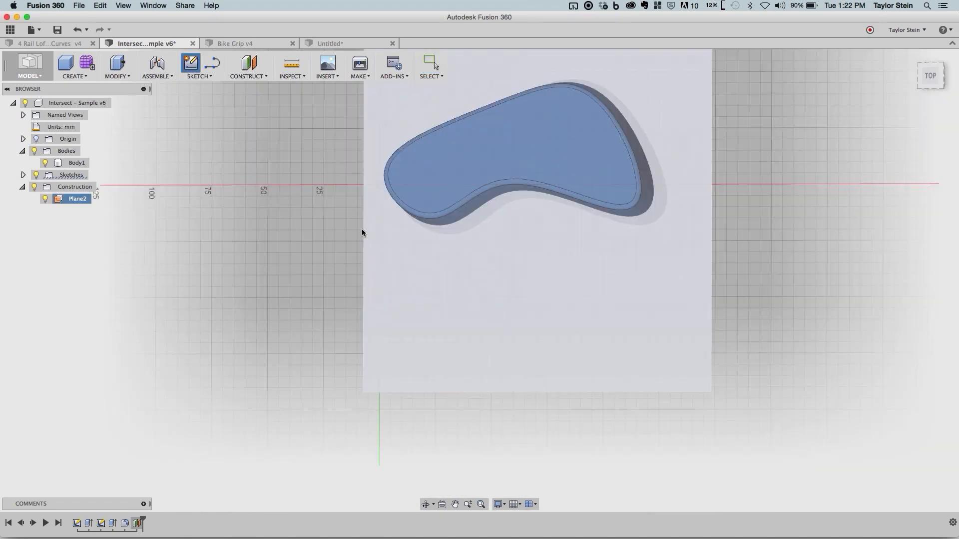
mouse_move(513, 345)
shift+middle_down()
mouse_move(516, 302)
mouse_move(501, 372)
shift+middle_up()
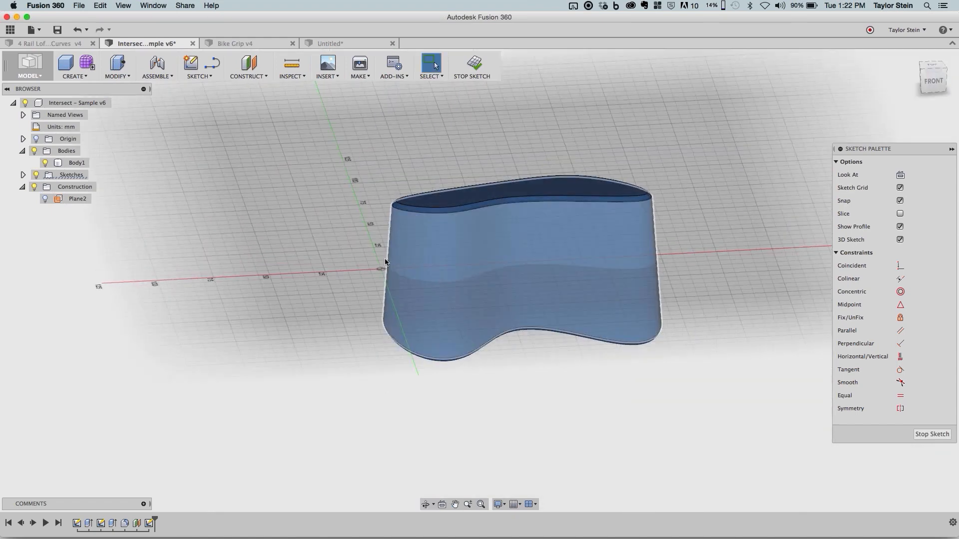
- Use Intersect with the body selection filter to create the outline where Body1 crosses the sketch plane, checking it with the body temporarily hidden
click(204, 77)
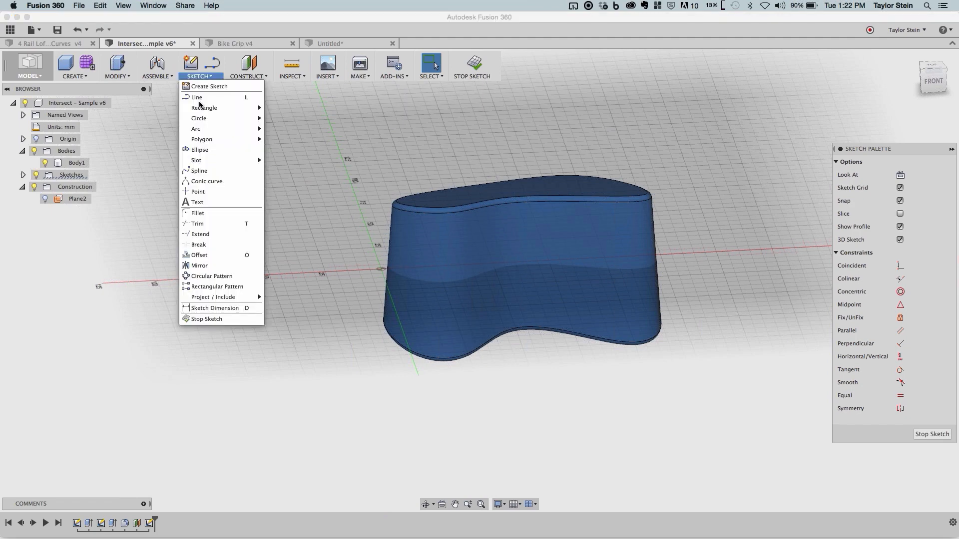
mouse_move(247, 298)
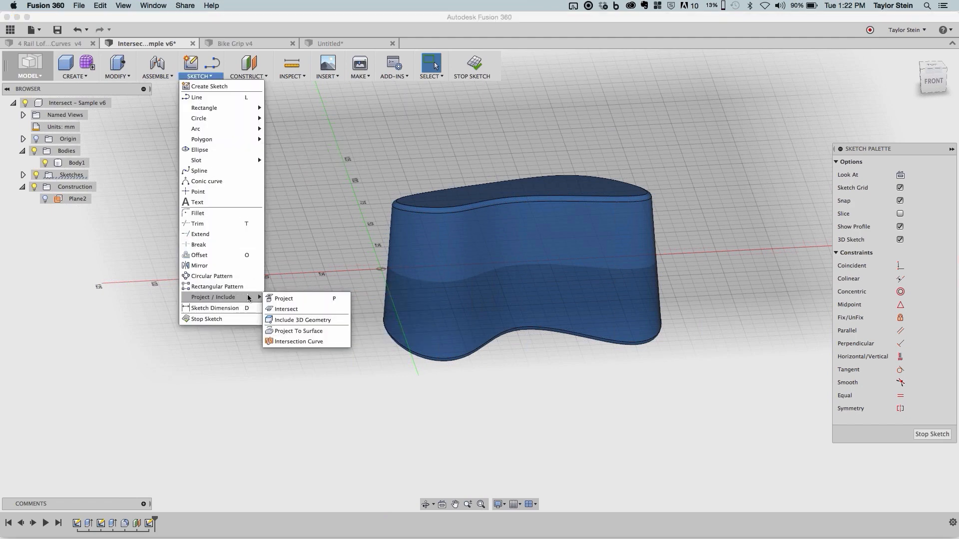
click(286, 309)
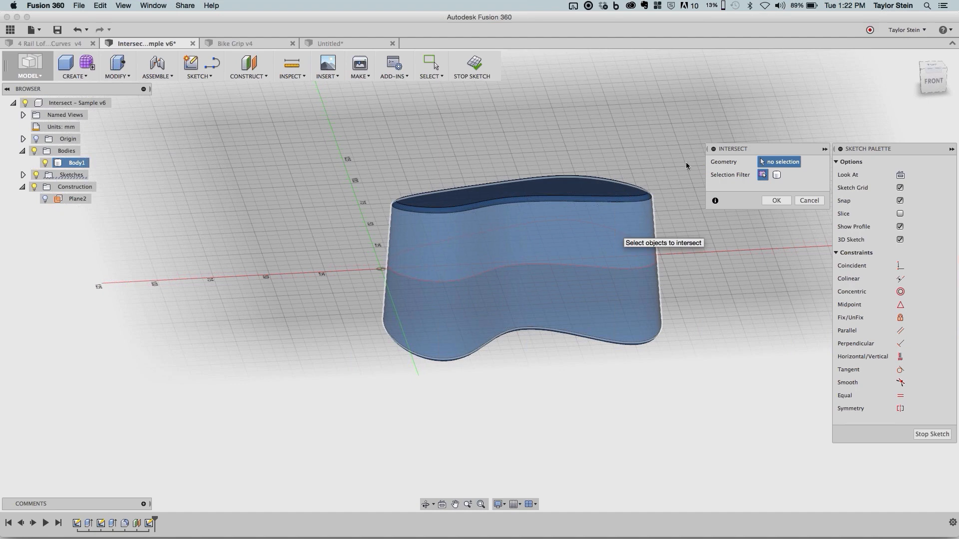
click(776, 175)
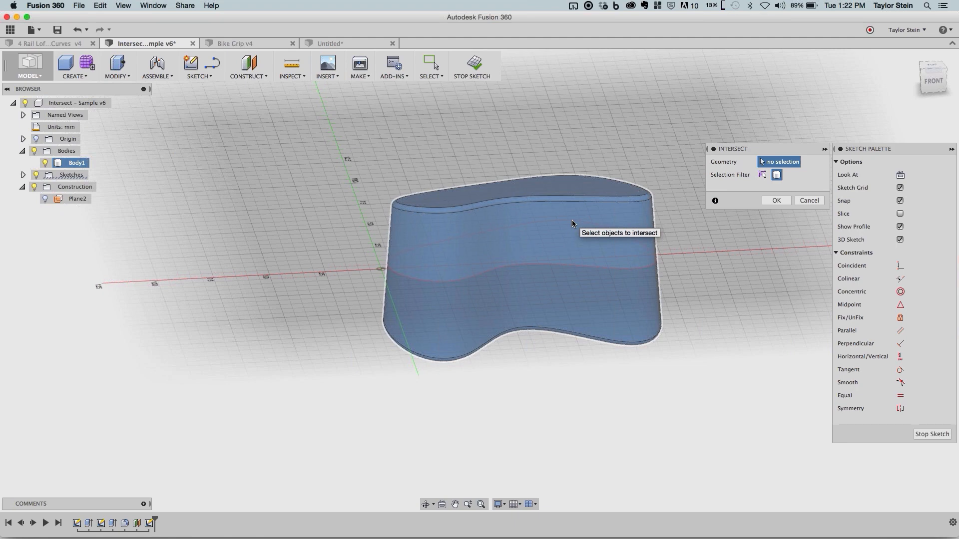
click(573, 223)
scroll(538, 275, up, 4)
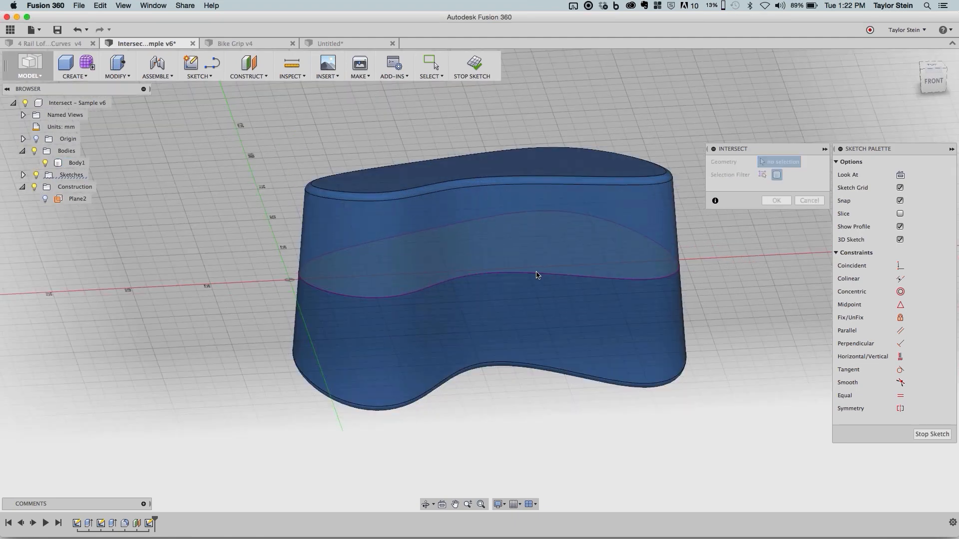
middle_drag(537, 275, 519, 288)
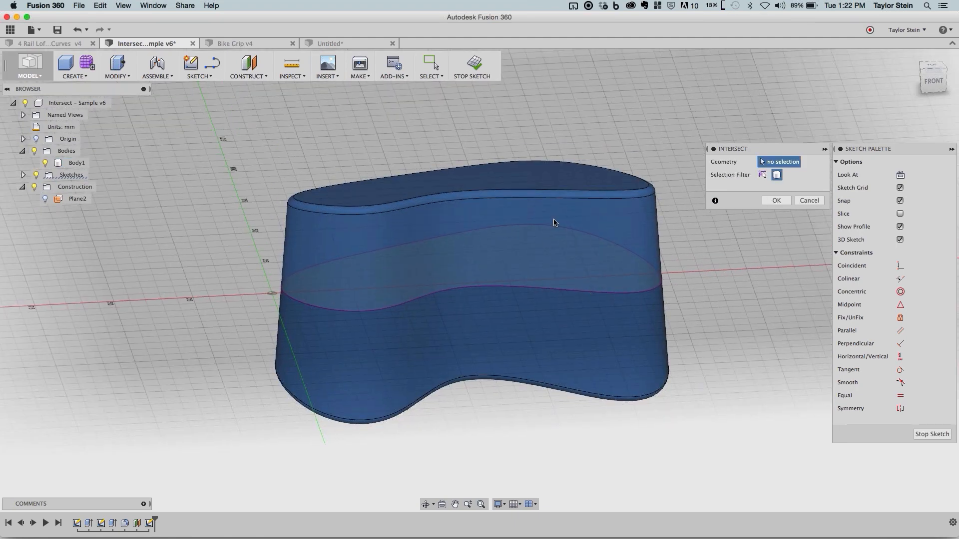
click(45, 163)
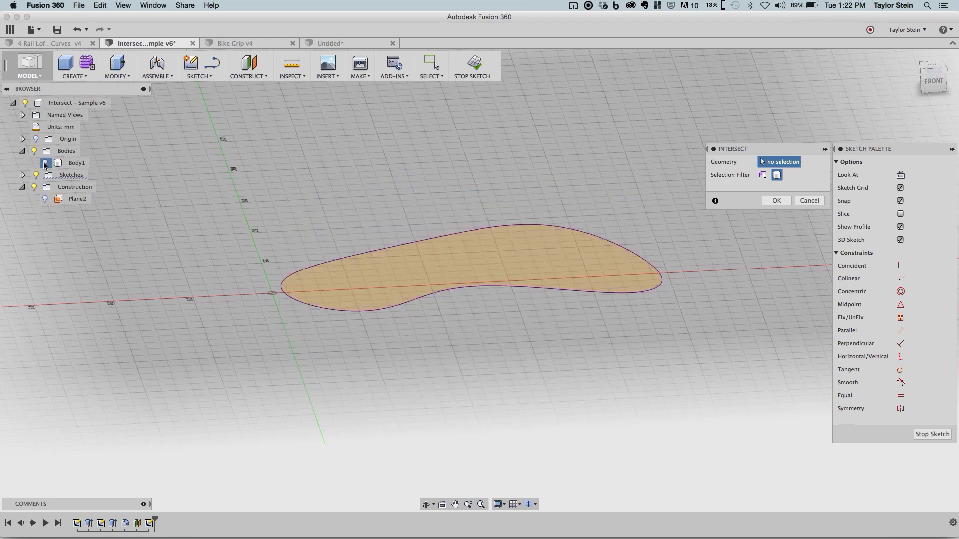
click(45, 163)
click(777, 201)
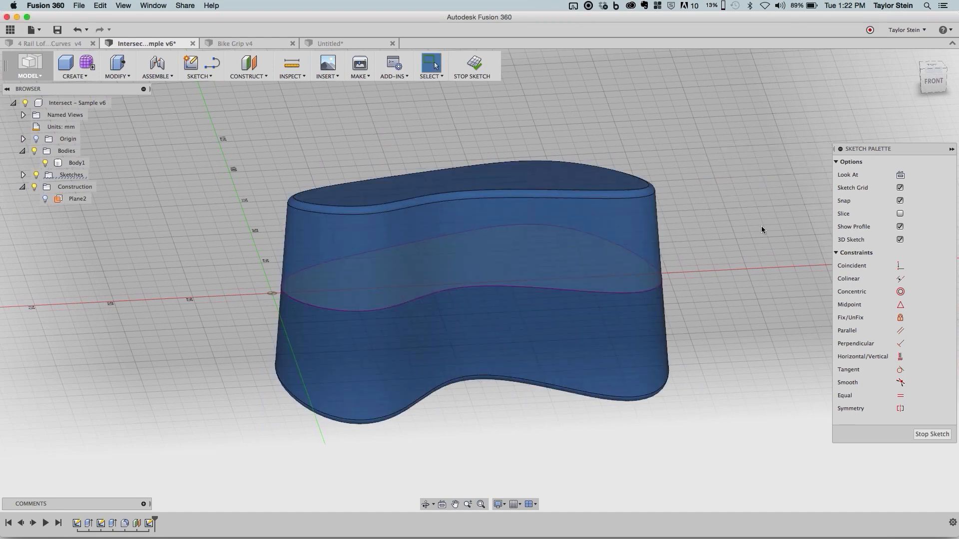
- Finish the sketch and check the closed intersection outline around the body
click(608, 262)
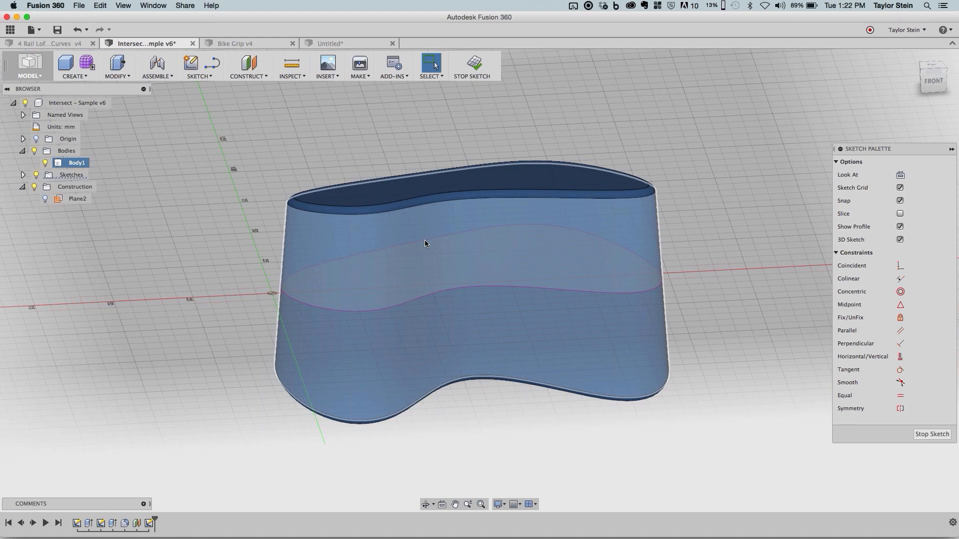
click(244, 255)
click(484, 69)
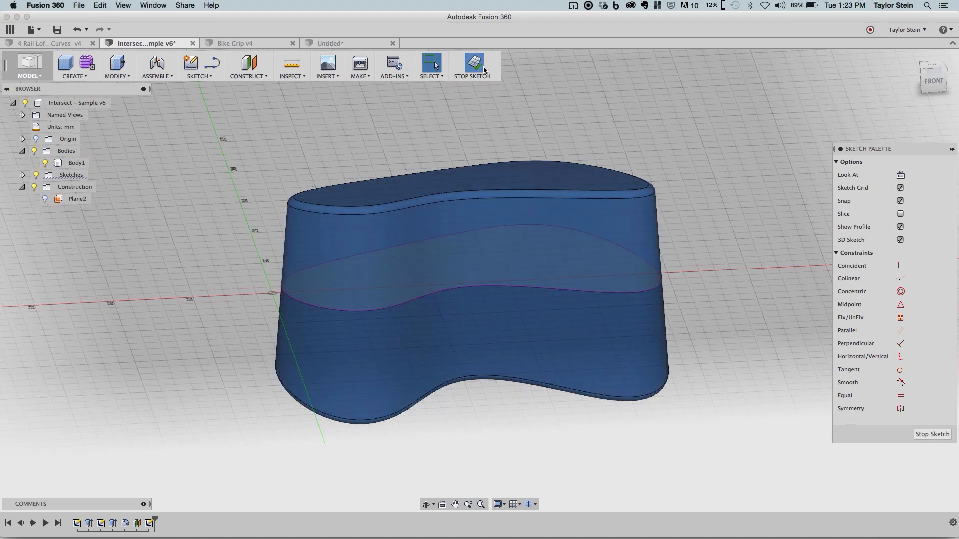
shift+middle_drag(494, 115, 537, 112)
click(396, 367)
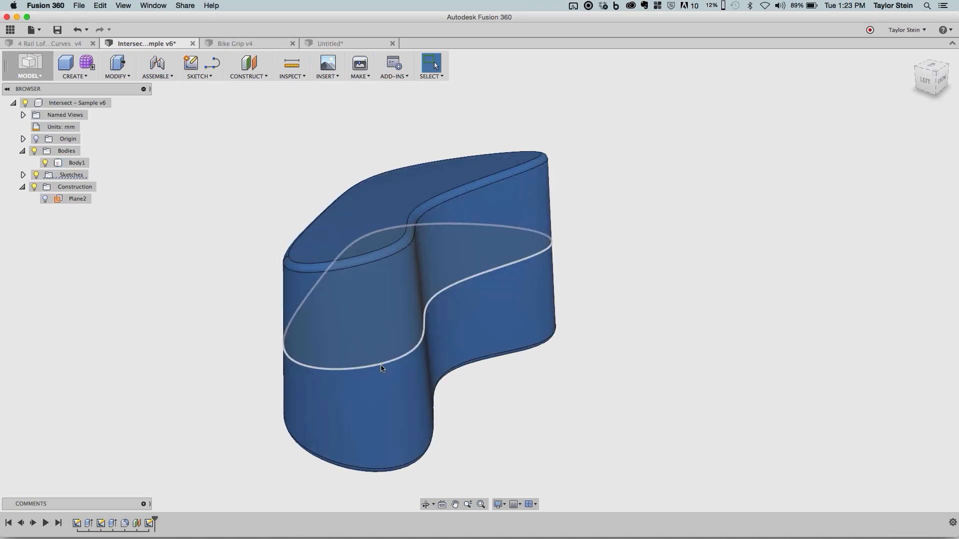
click(555, 379)
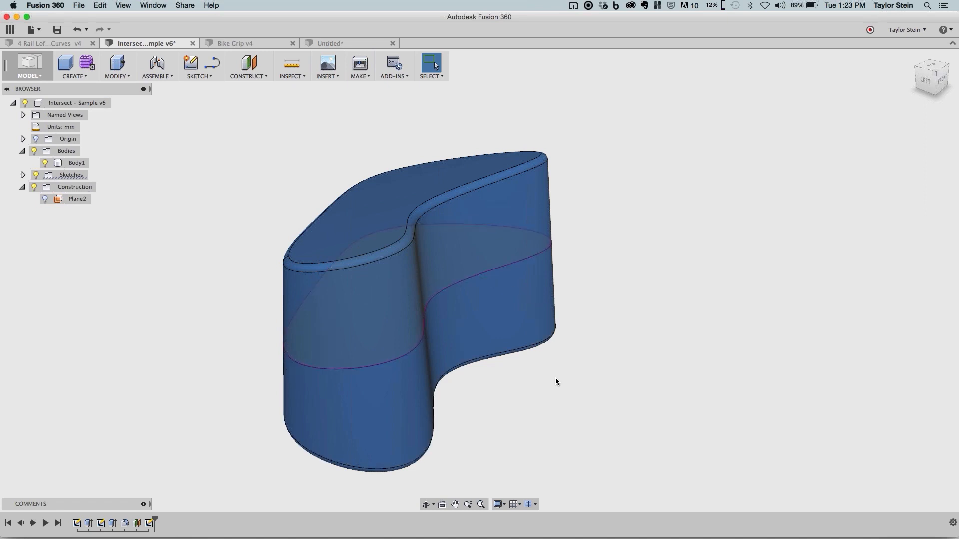
- Create a Plane Along Path on the intersection outline, positioned at the body's rounded small end
click(253, 77)
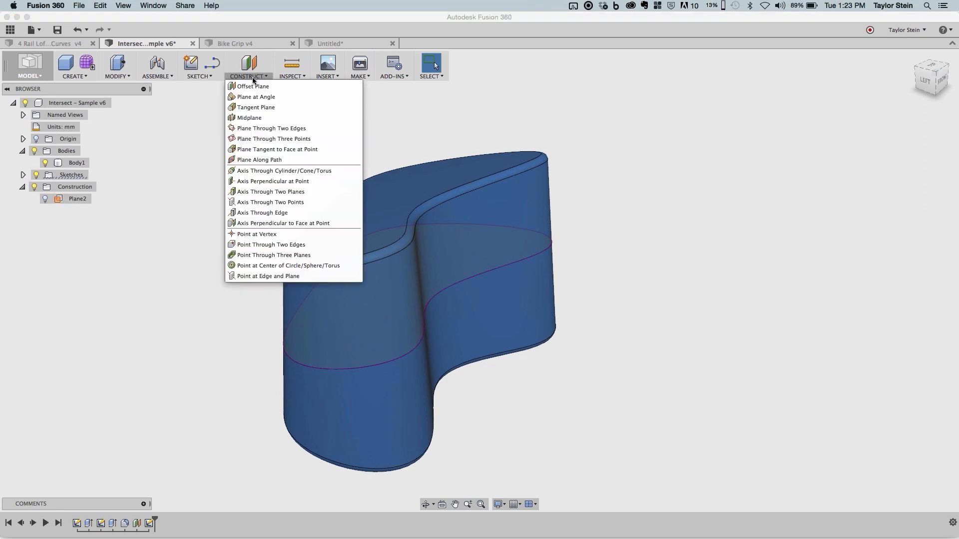
click(273, 160)
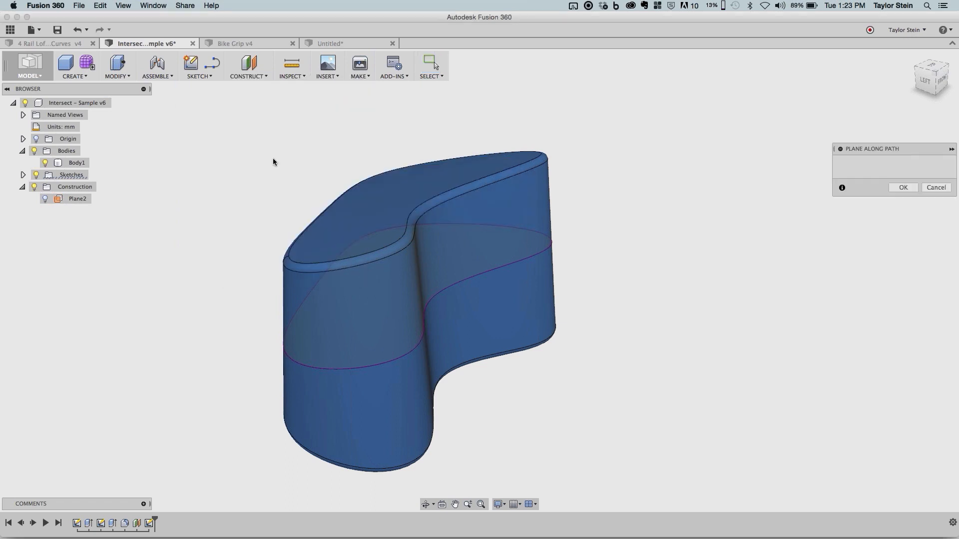
click(476, 275)
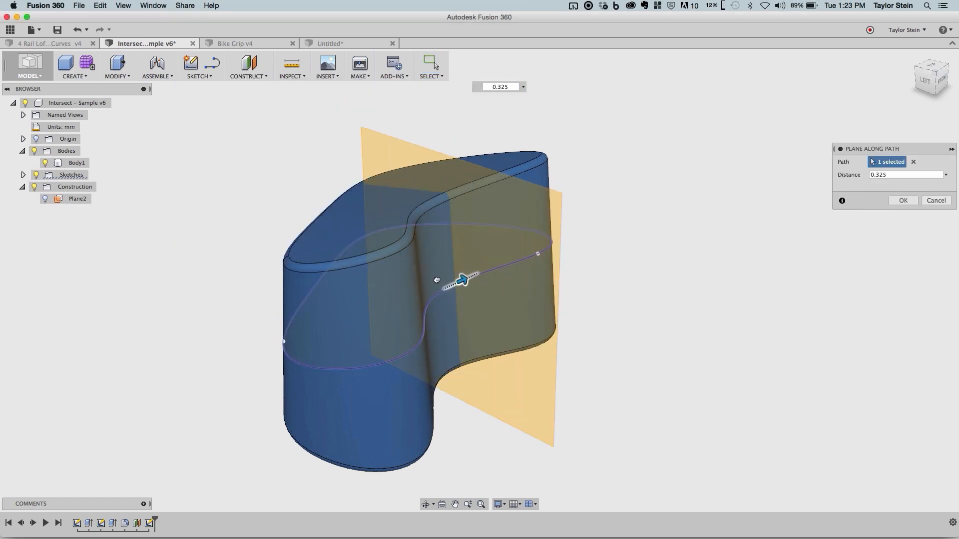
drag(437, 281, 364, 367)
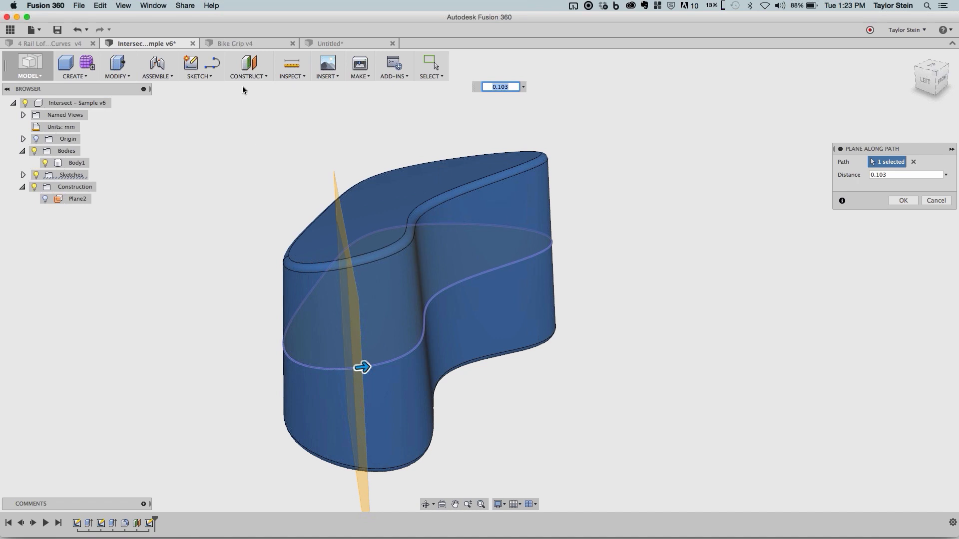
drag(364, 368, 320, 372)
scroll(650, 205, down, 2)
shift+middle_drag(649, 205, 689, 206)
key(Return)
- Start a new sketch on the path plane, with the body's small end in close view
click(188, 72)
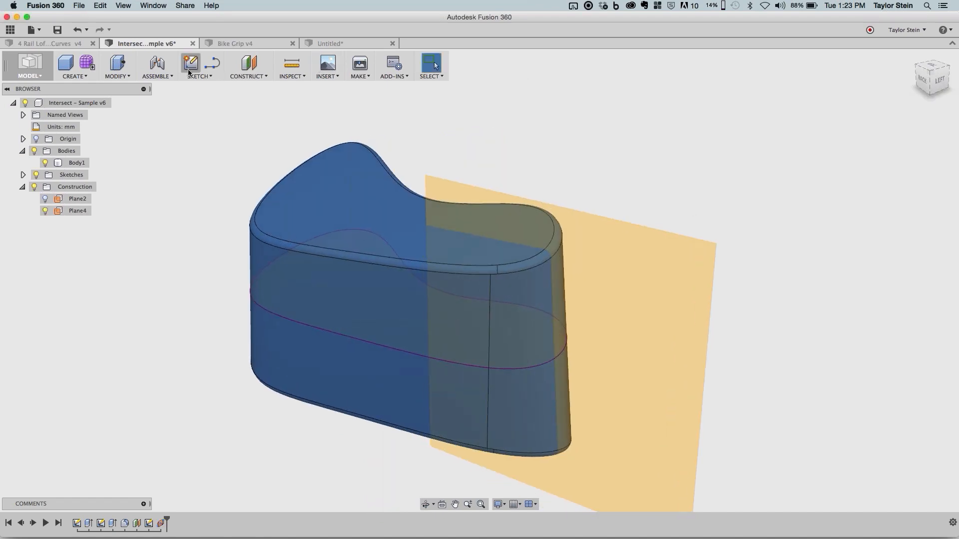
click(617, 265)
shift+middle_drag(618, 245, 430, 372)
scroll(429, 372, up, 3)
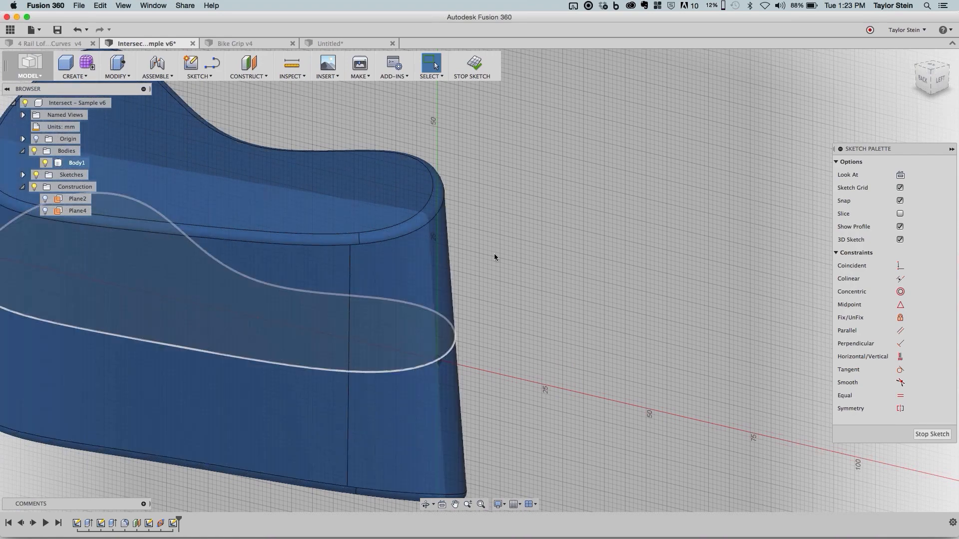
- Use Intersect with the specified-entities filter to create a point where the body's outline curve crosses the sketch plane
click(215, 77)
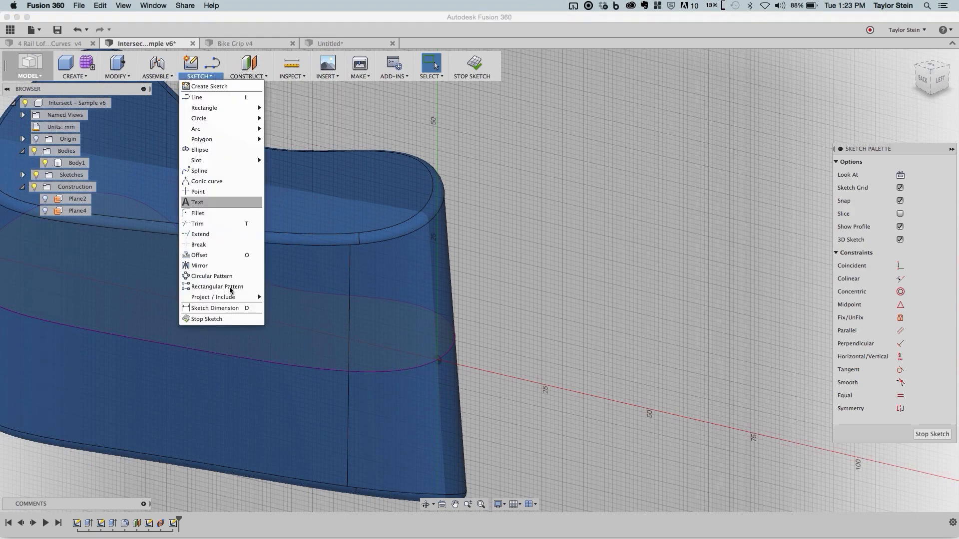
mouse_move(232, 298)
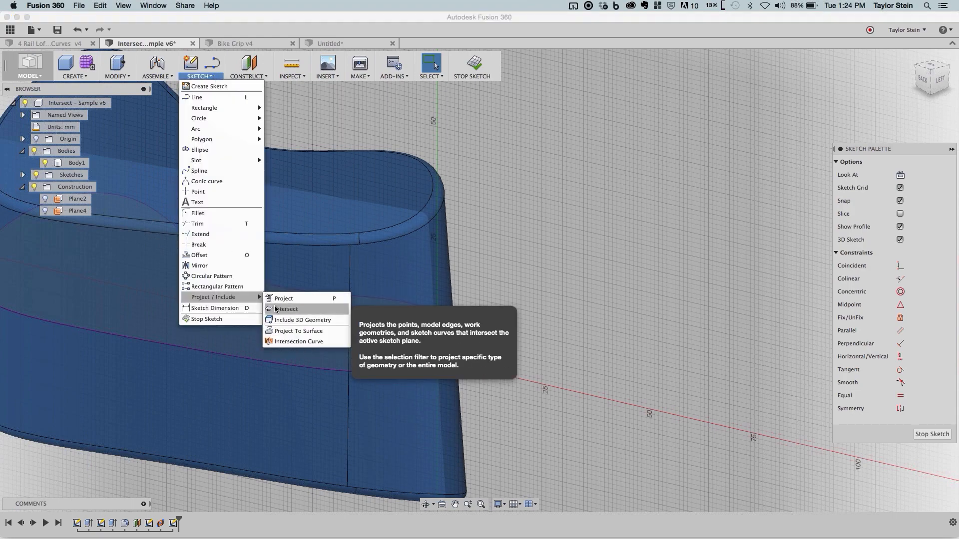
click(286, 309)
click(762, 175)
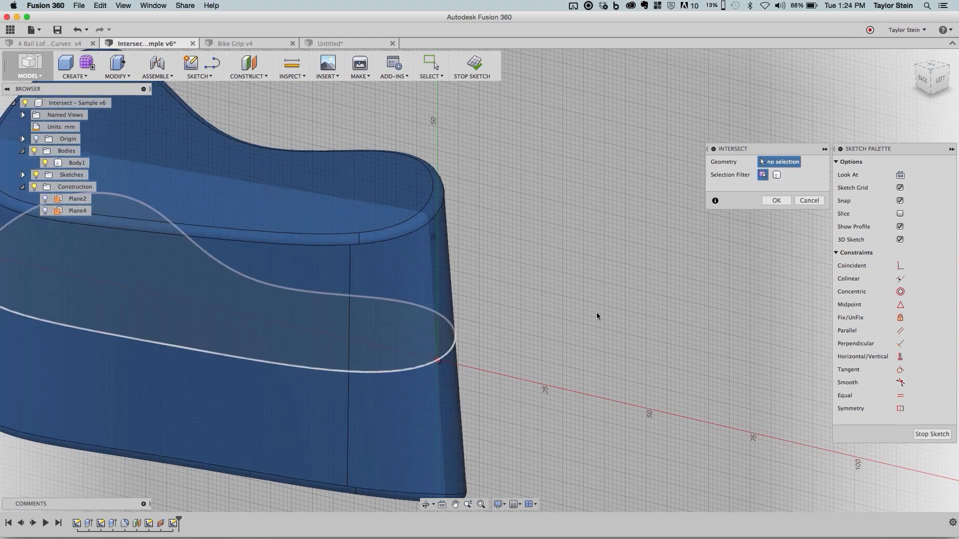
click(776, 200)
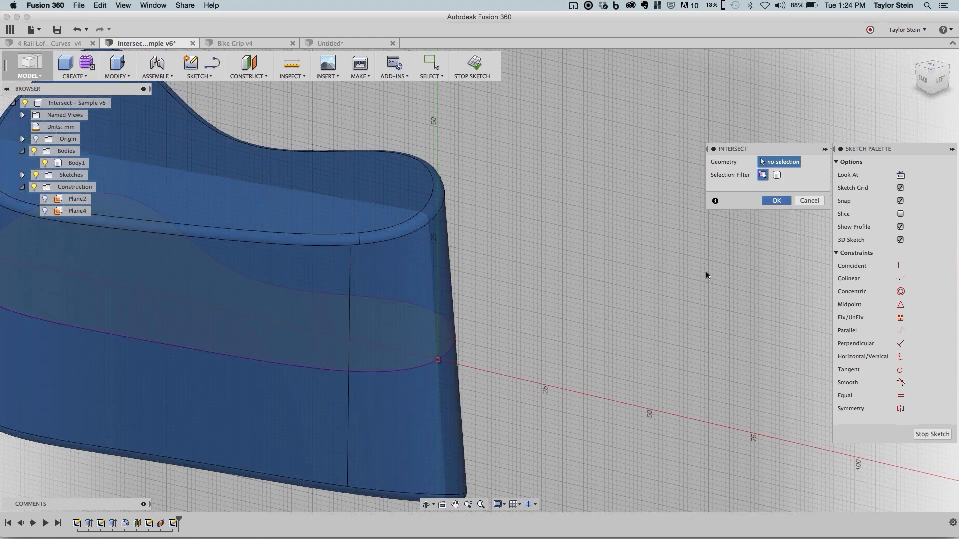
middle_drag(441, 366, 470, 288)
scroll(470, 288, up, 3)
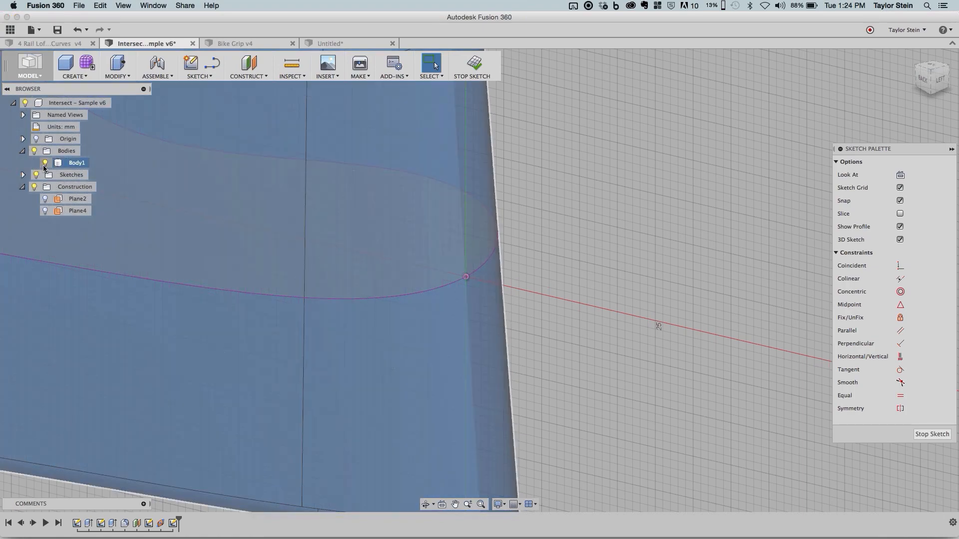
- Hide Body1 and the outline sketch Sketch8 so the intersection point stands alone
click(45, 163)
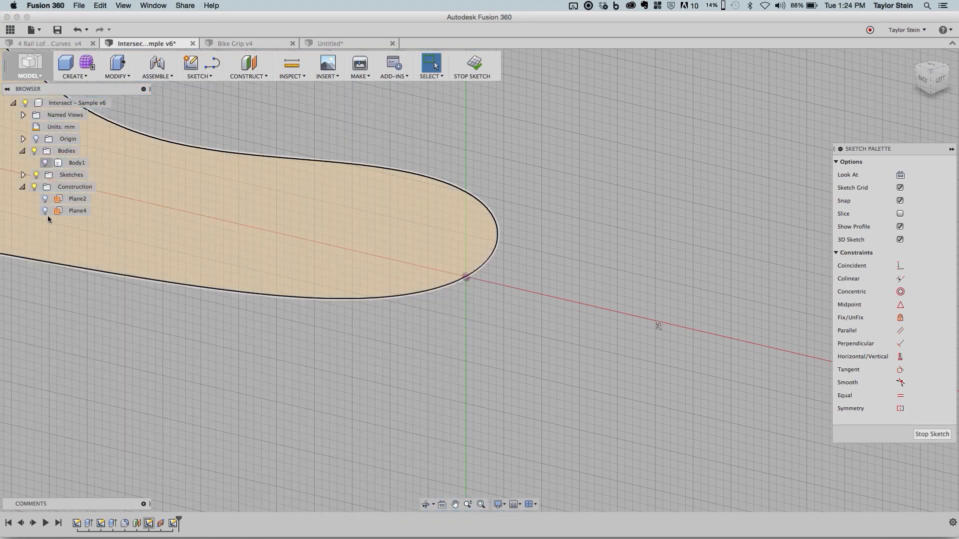
click(35, 188)
click(23, 175)
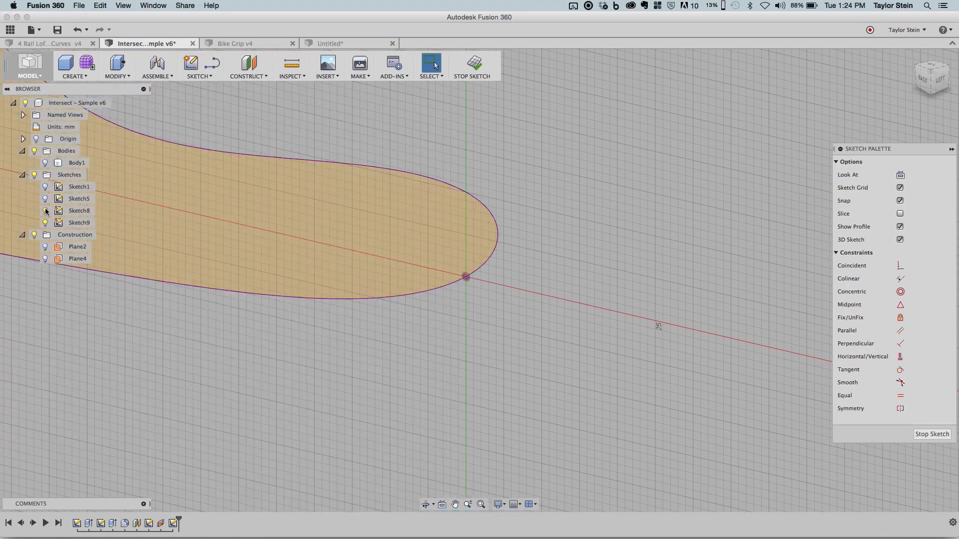
click(45, 210)
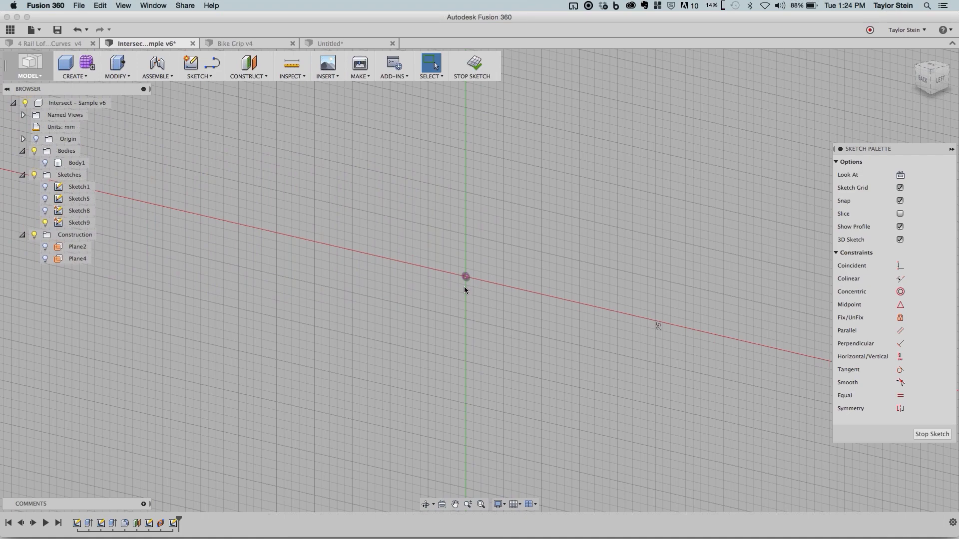
scroll(458, 289, up, 2)
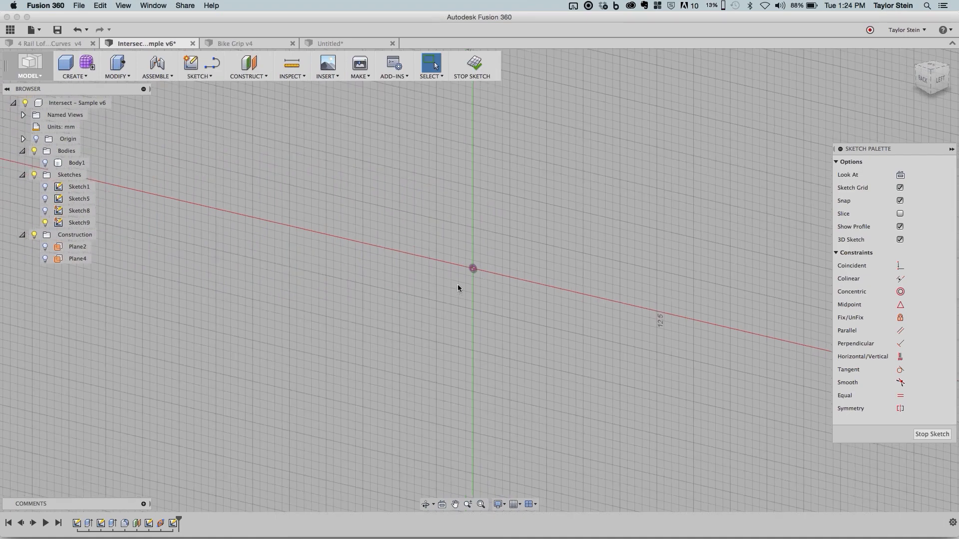
scroll(457, 284, down, 2)
- Draw a circle of 8 mm diameter centred on the intersection point
click(203, 76)
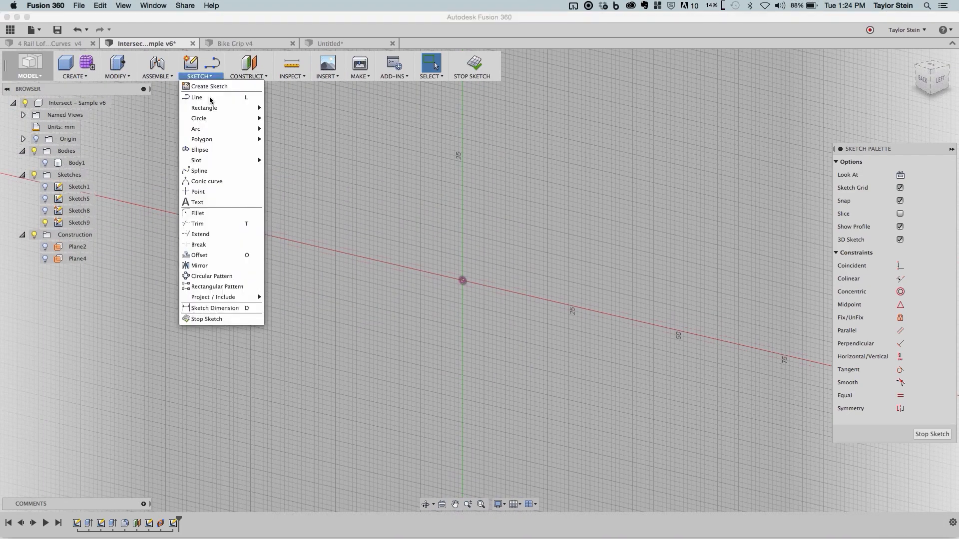
mouse_move(220, 118)
click(312, 122)
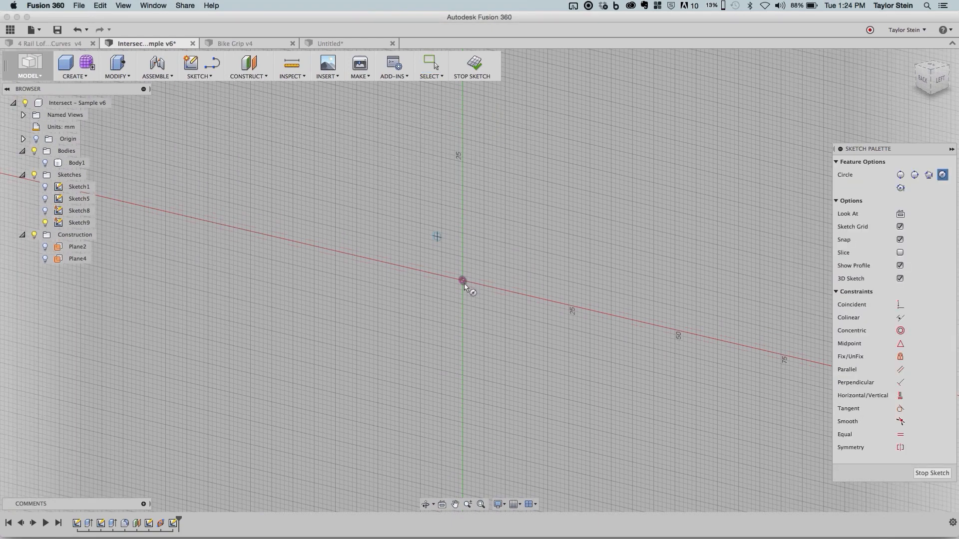
scroll(463, 282, up, 2)
click(474, 298)
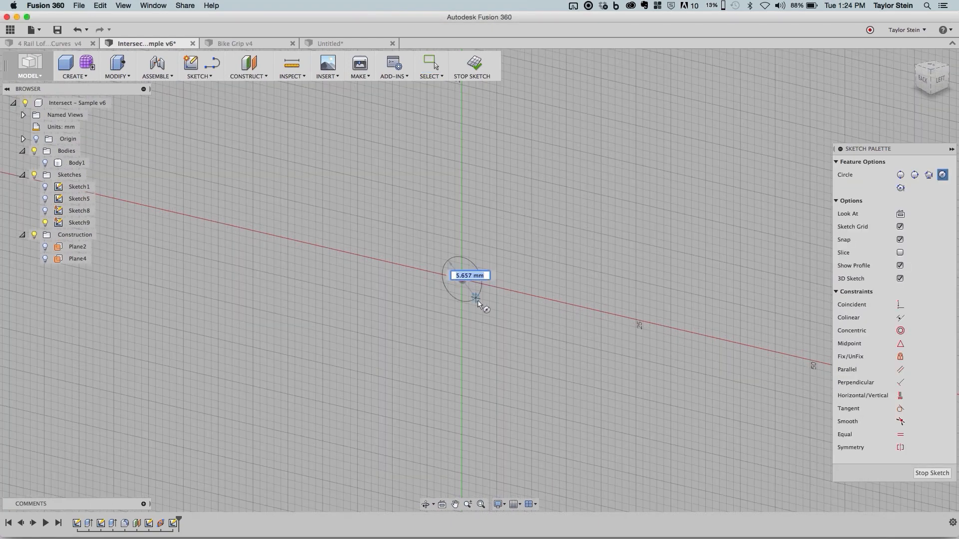
text(8)
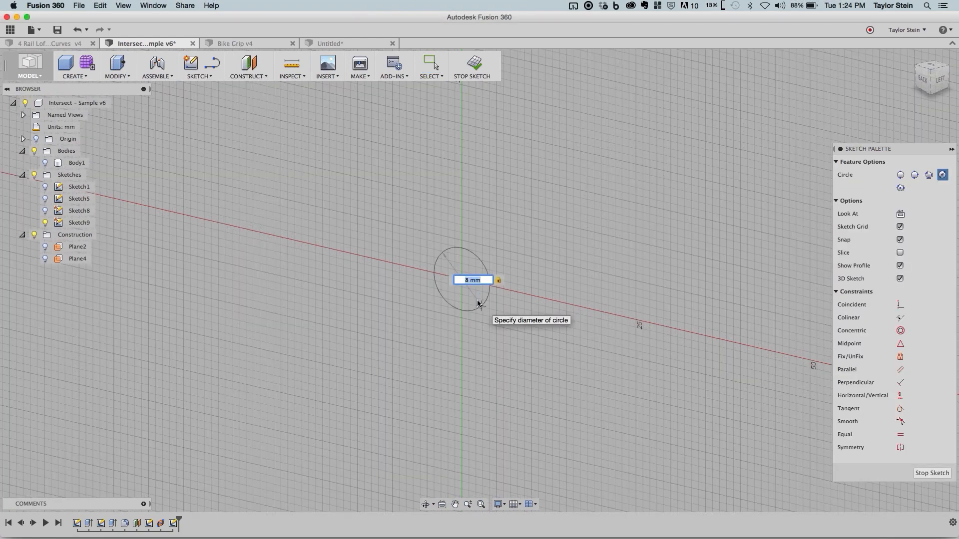
key(Return)
key(Escape)
- Finish the circle sketch with the outline sketch Sketch8 and Body1 shown again
click(45, 210)
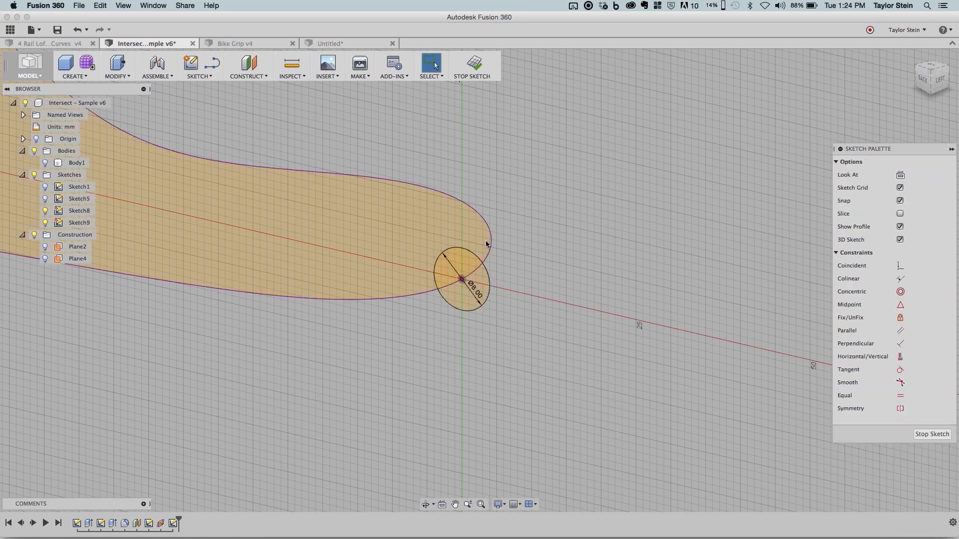
mouse_move(538, 219)
shift+middle_down()
mouse_move(573, 238)
mouse_move(351, 271)
shift+middle_up()
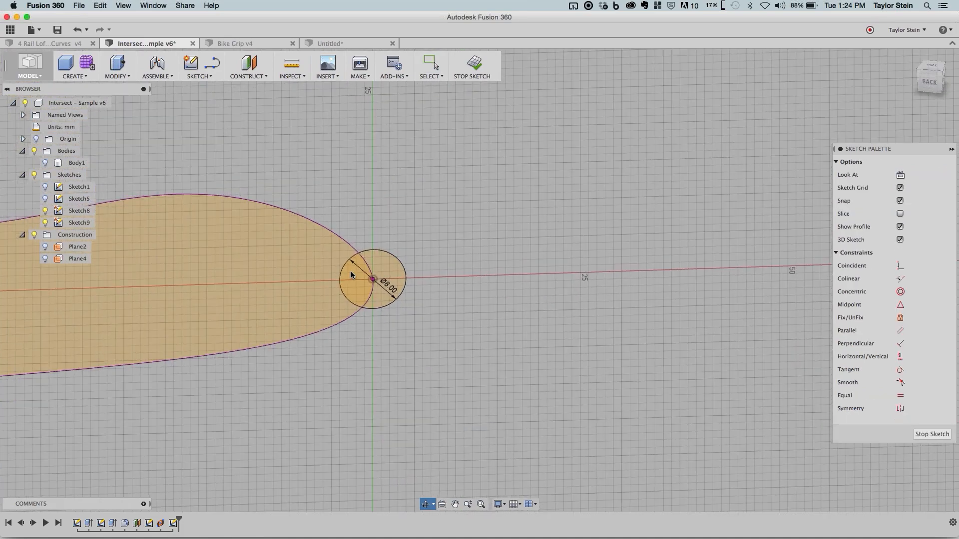
scroll(372, 292, up, 5)
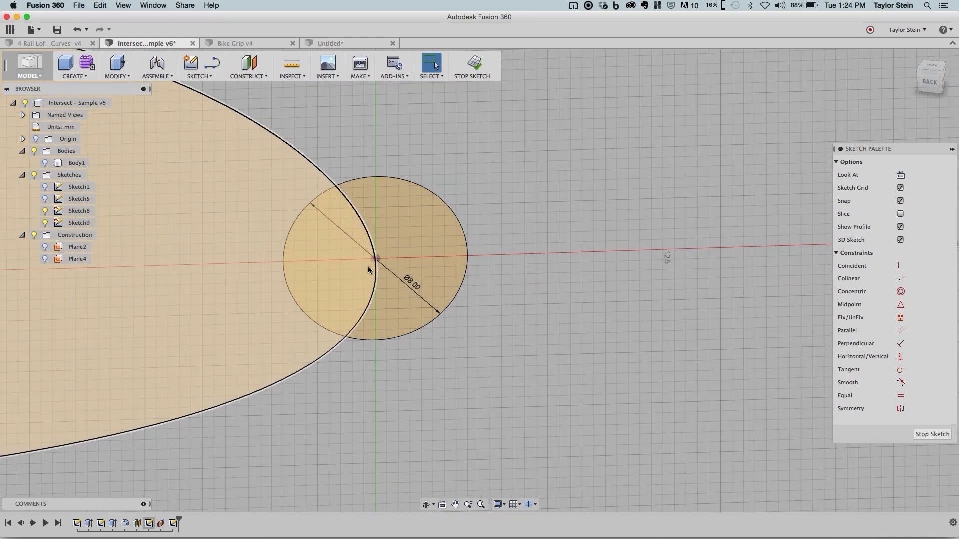
mouse_move(436, 259)
shift+middle_down()
mouse_move(503, 253)
mouse_move(504, 342)
shift+middle_up()
scroll(503, 252, down, 5)
click(476, 64)
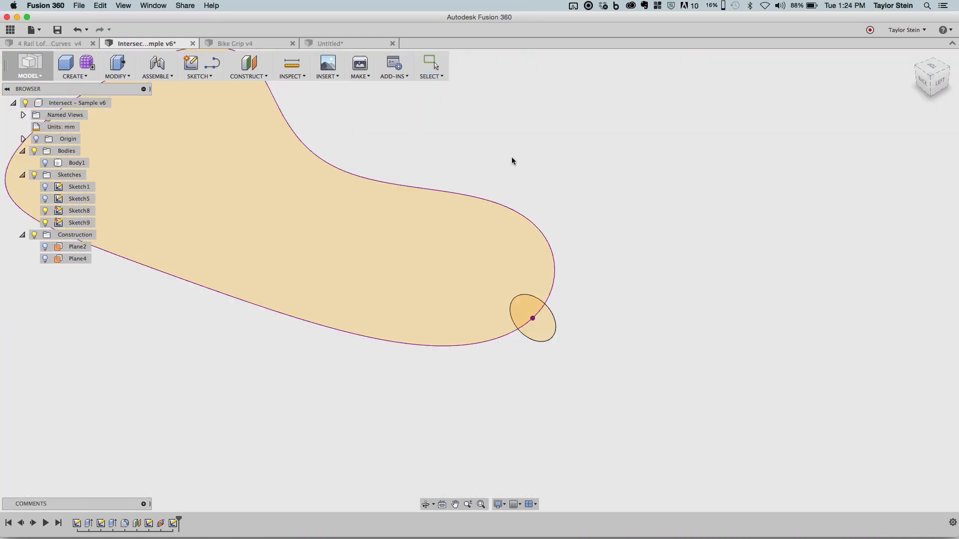
click(45, 163)
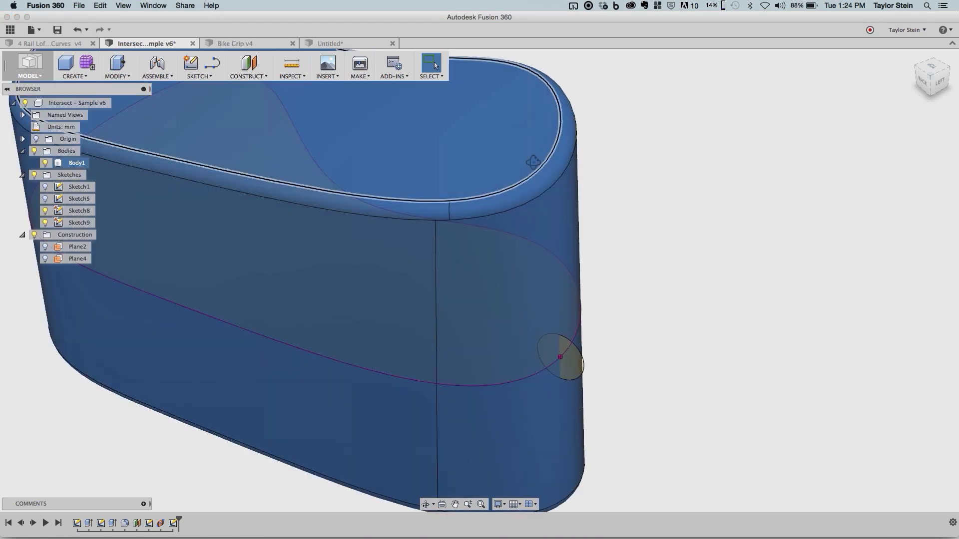
- Sweep the 8 mm circle along the full intersection outline as a Cut, making a groove around the body
click(84, 78)
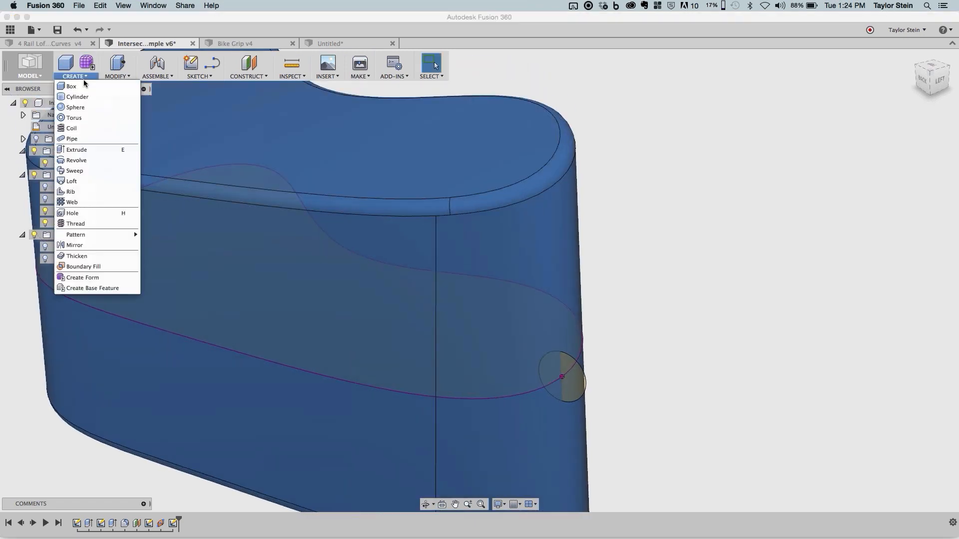
click(75, 171)
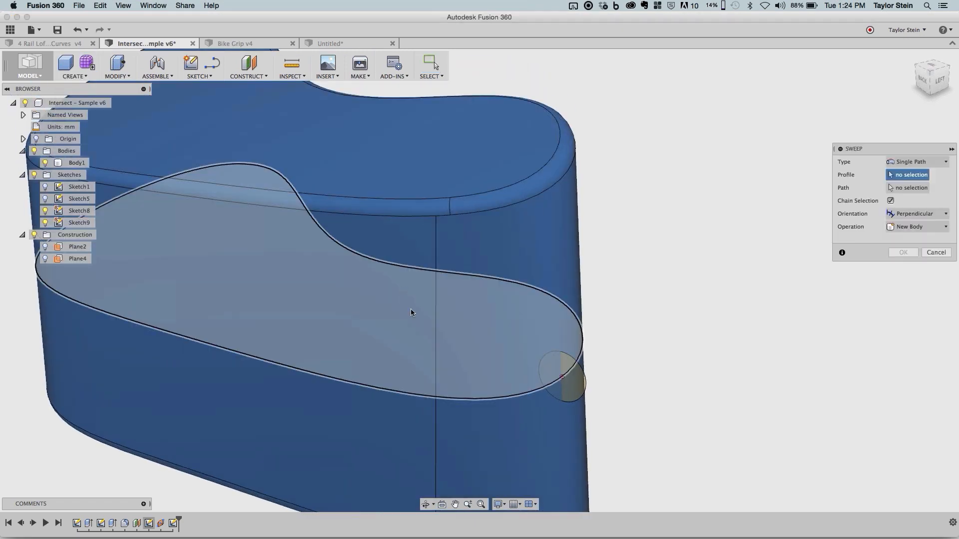
click(580, 376)
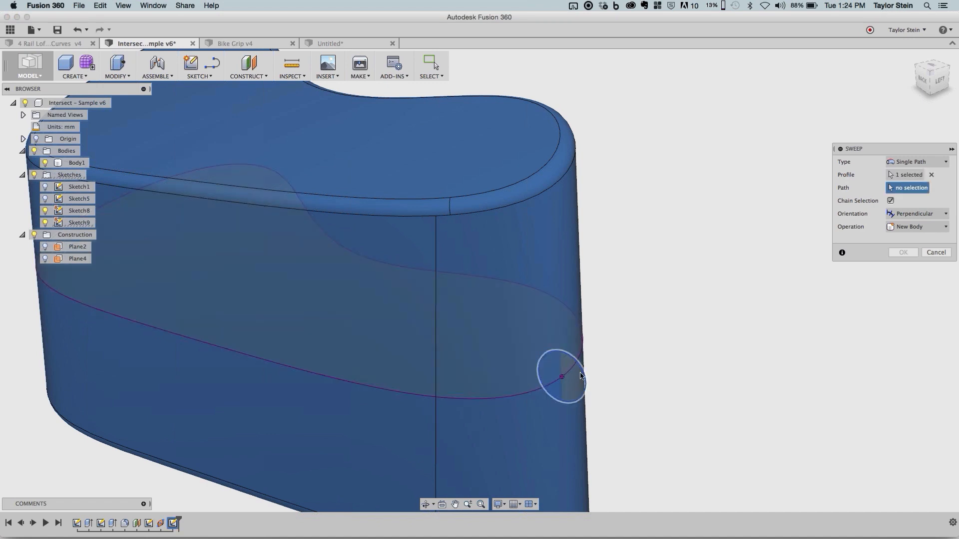
click(574, 354)
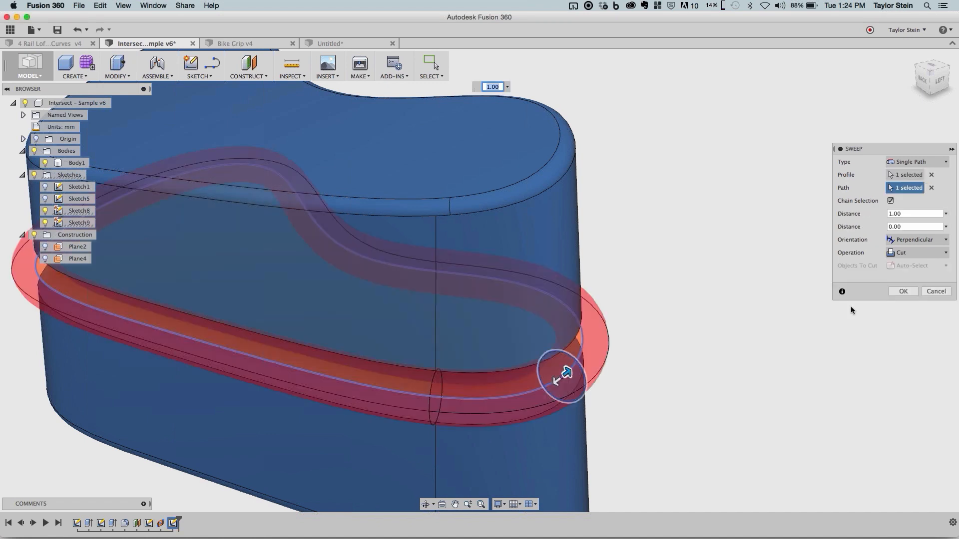
click(903, 291)
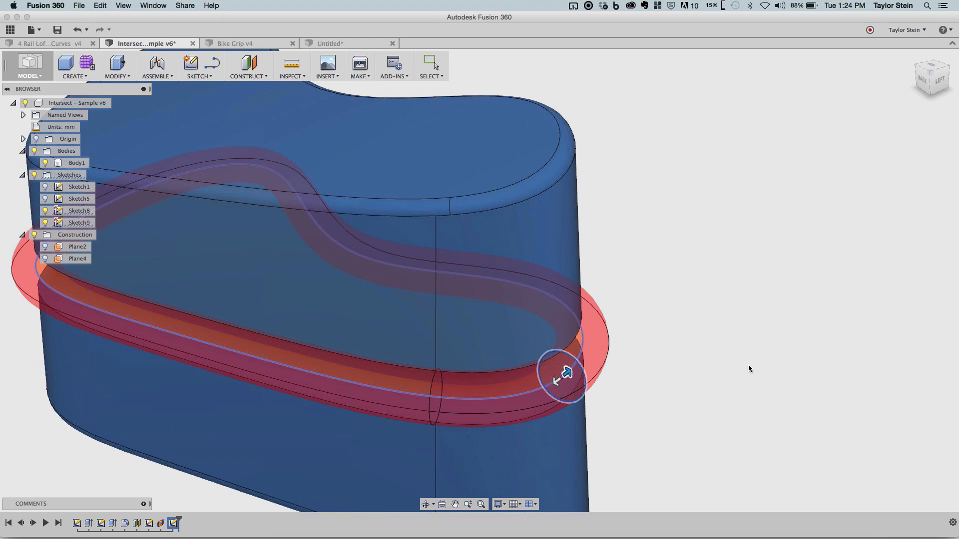
shift+middle_drag(724, 354, 747, 328)
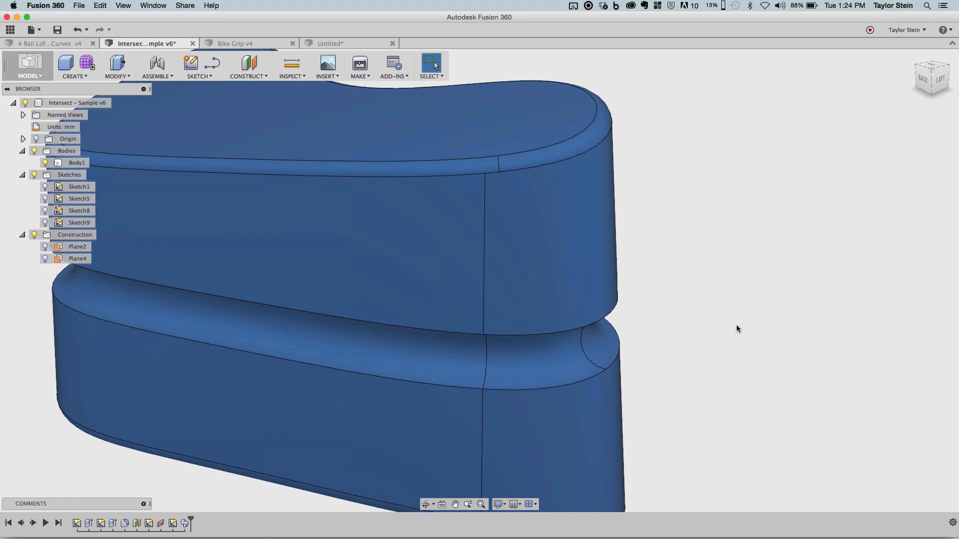
click(180, 320)
shift+middle_drag(660, 191, 676, 227)
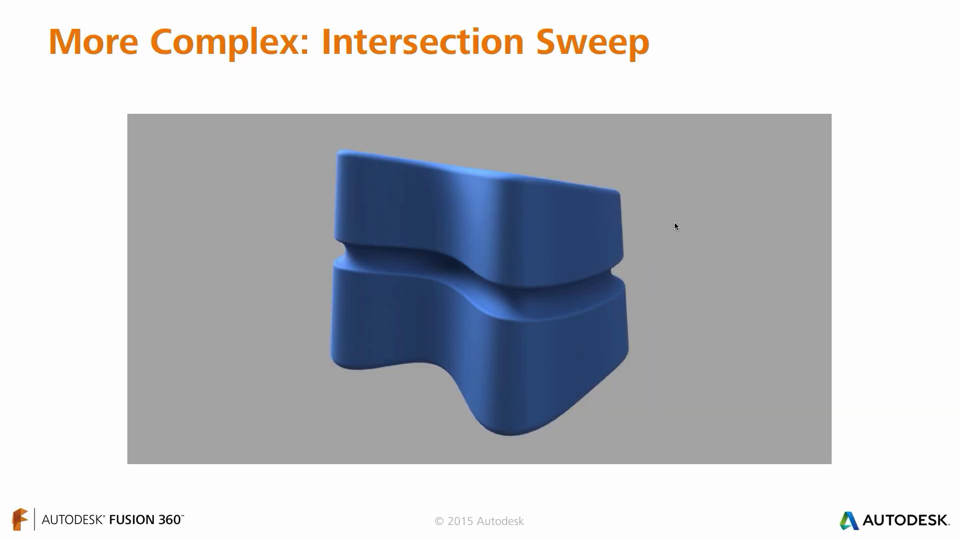
click(674, 222)
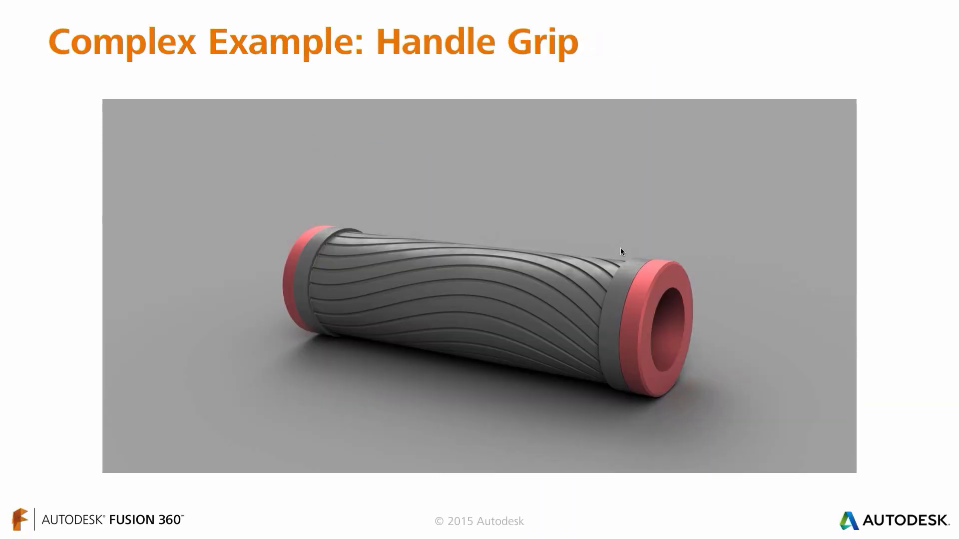
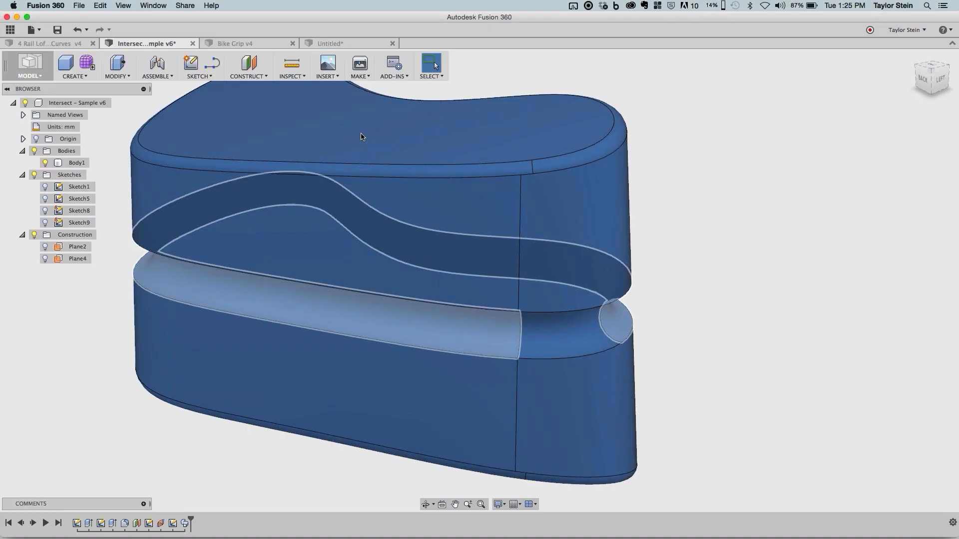
- Switch to the Bike Grip v4 design and check where Plane3, the construction plane above the grip, lies
click(219, 43)
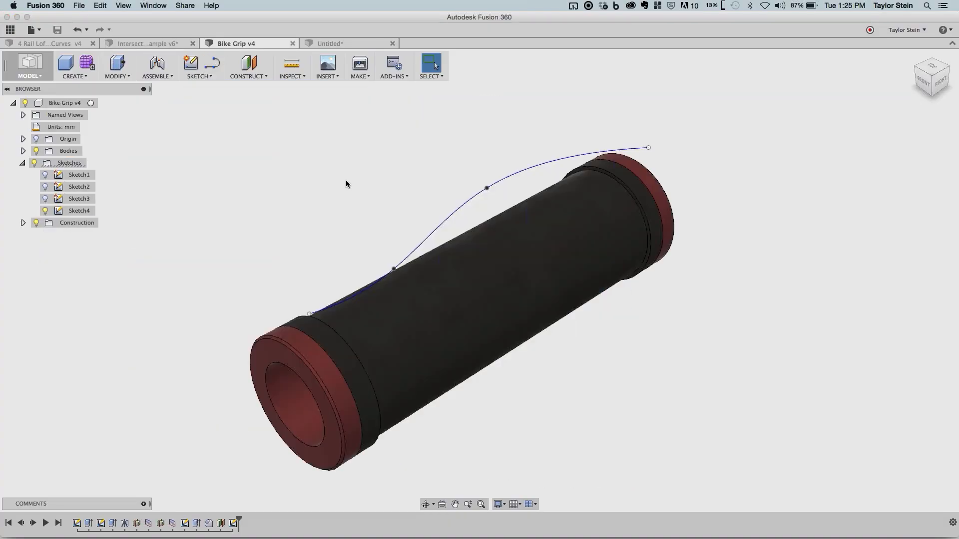
shift+middle_drag(344, 172, 391, 148)
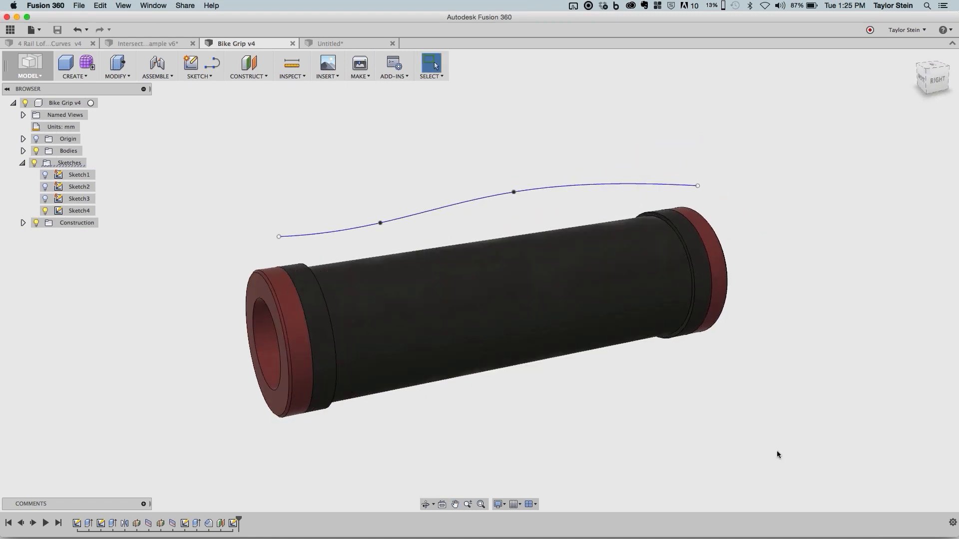
shift+middle_drag(642, 430, 653, 439)
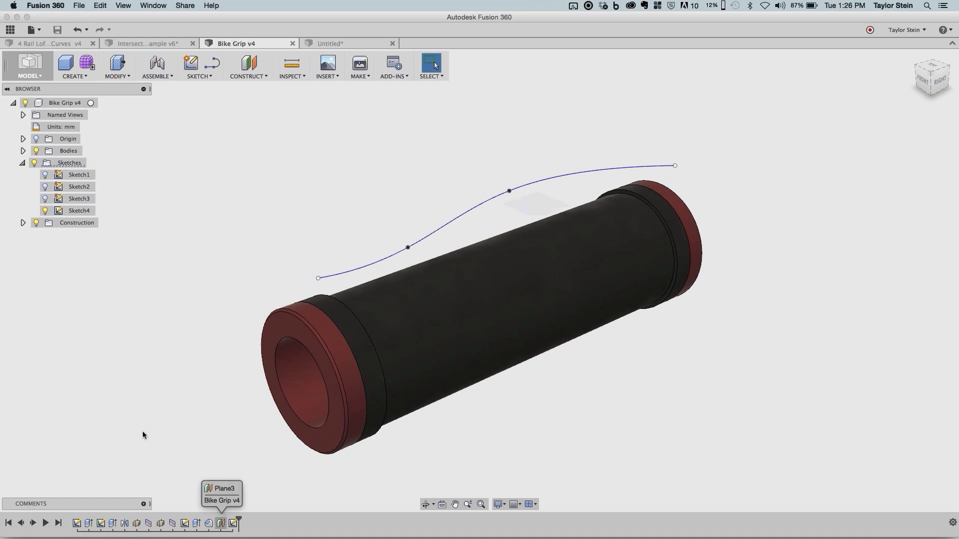
click(22, 222)
click(46, 258)
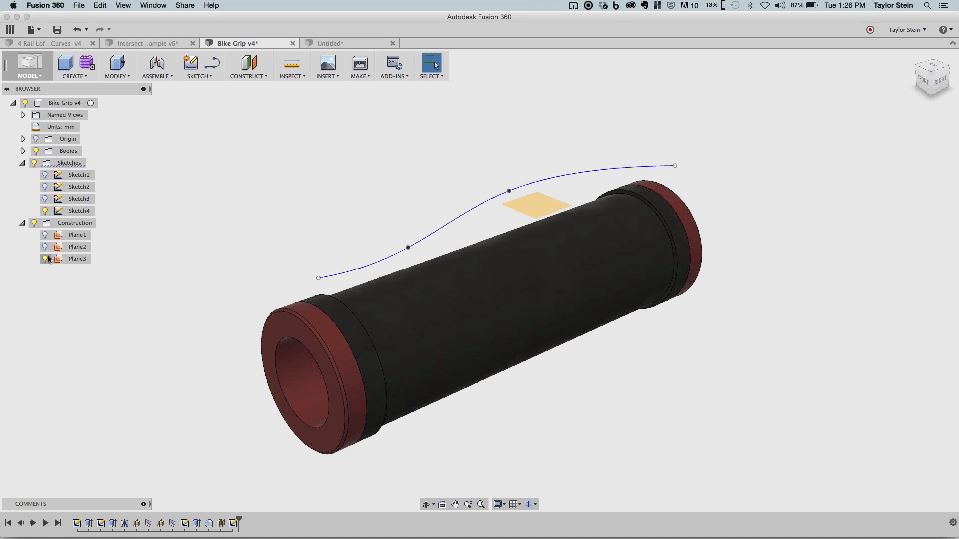
click(46, 258)
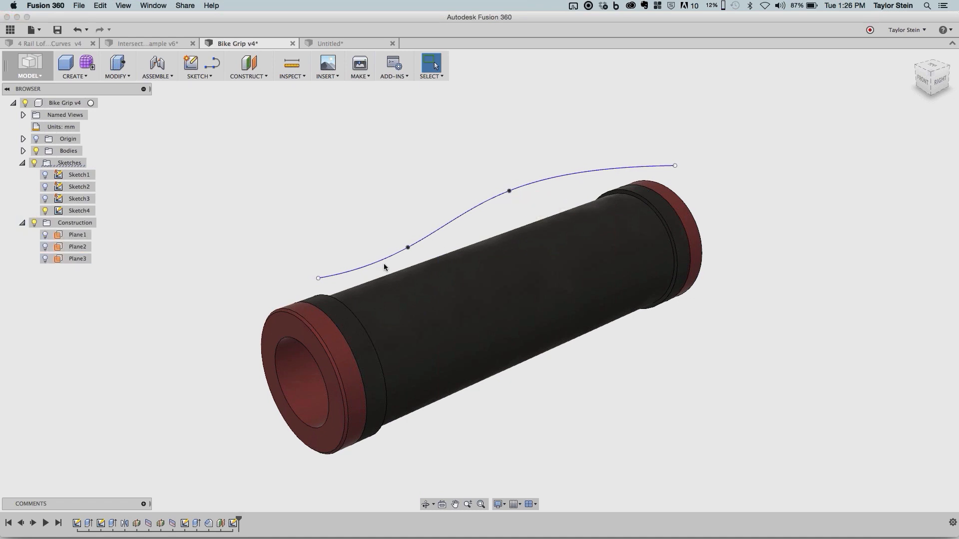
- Examine the planar spline above the grip from the right side and the cylindrical face beneath it
click(936, 83)
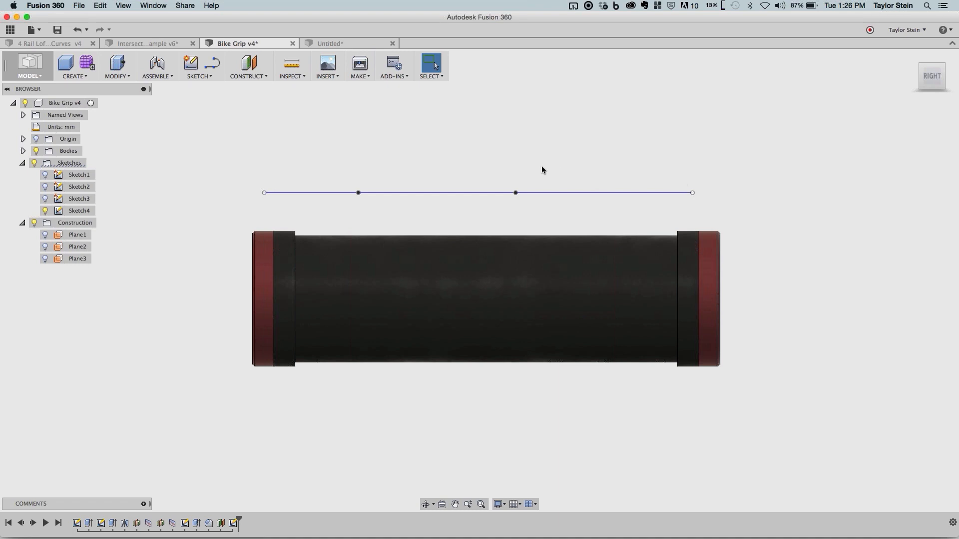
shift+middle_drag(541, 154, 598, 176)
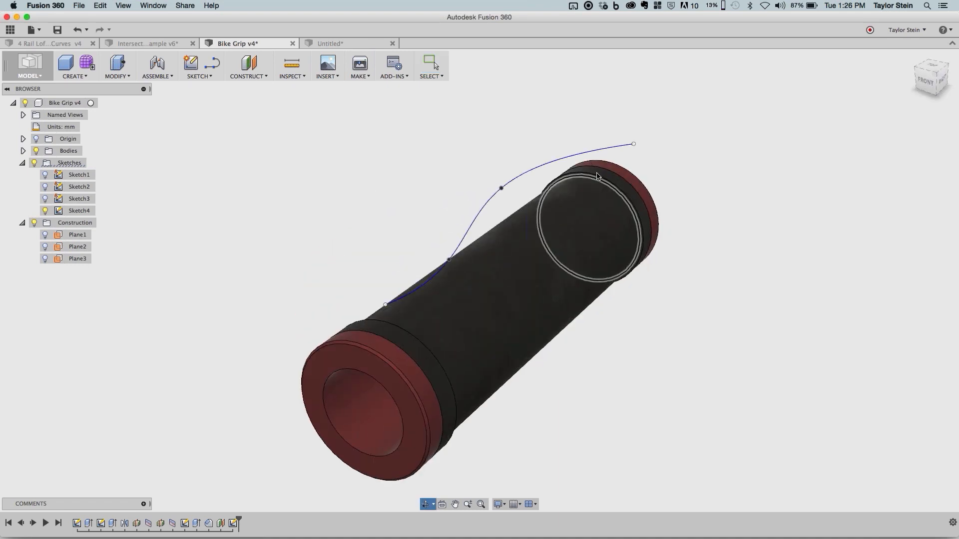
click(468, 224)
click(574, 286)
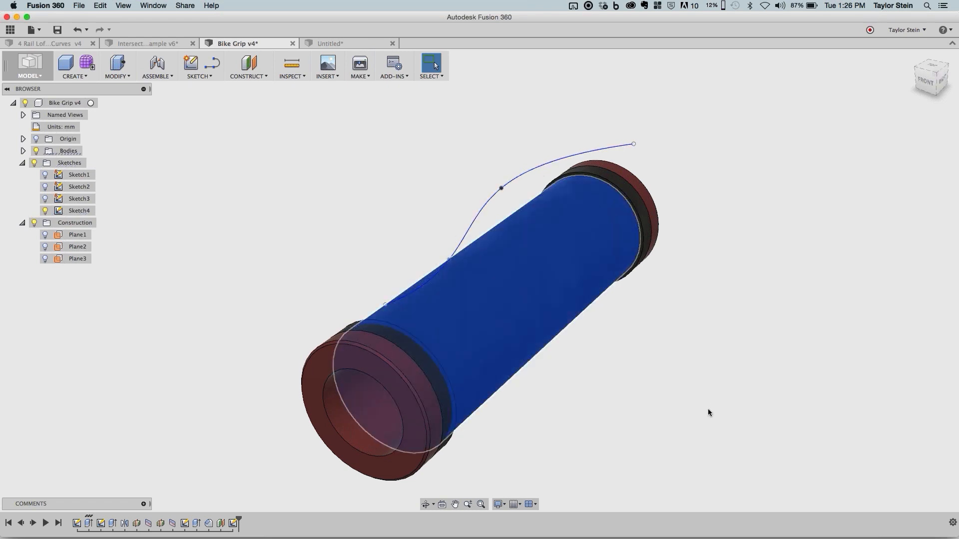
click(708, 409)
scroll(698, 404, up, 1)
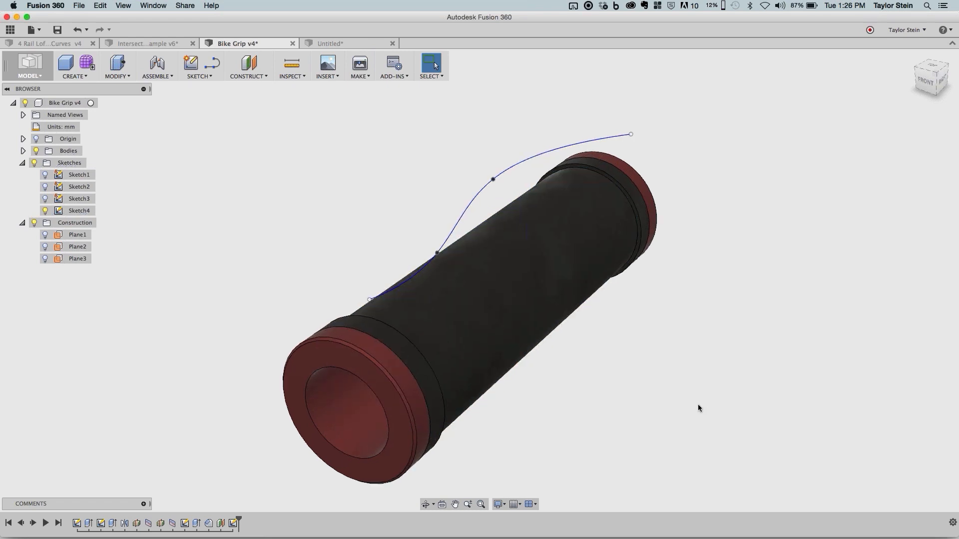
shift+middle_drag(667, 377, 657, 375)
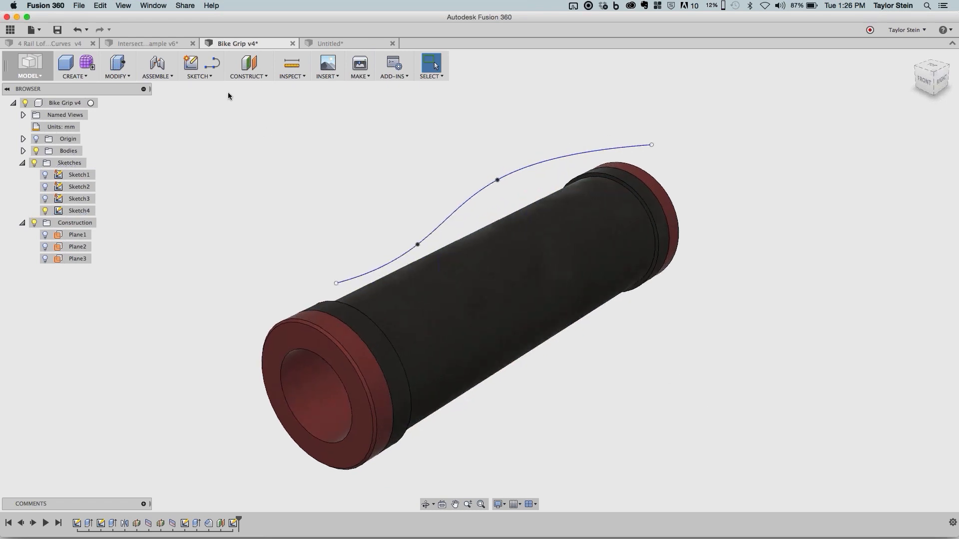
- Start Project To Surface in a new sketch on the horizontal origin plane
click(200, 76)
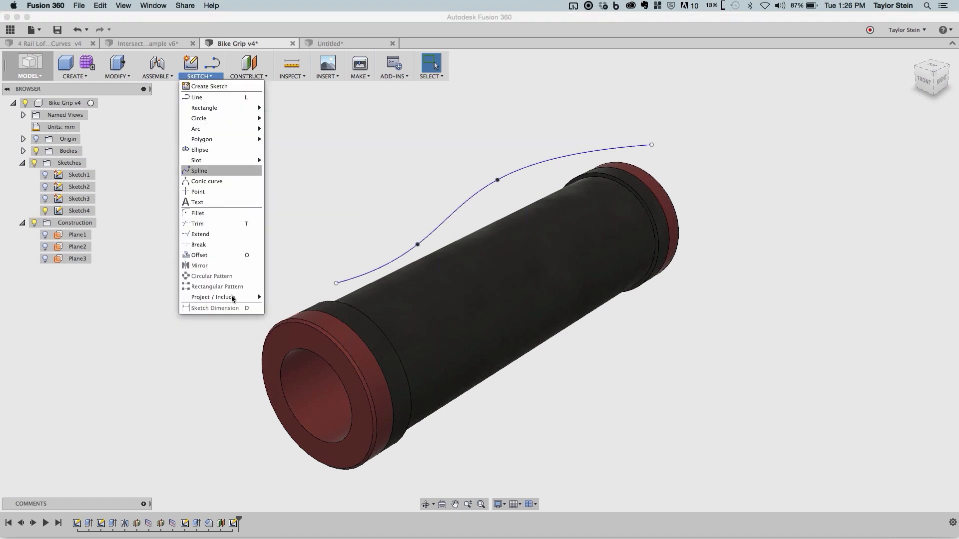
mouse_move(250, 297)
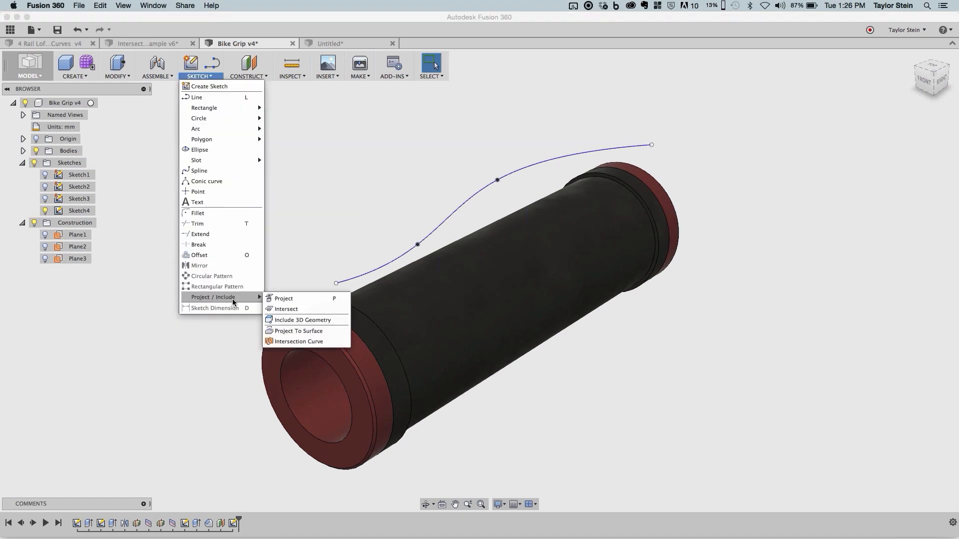
click(318, 332)
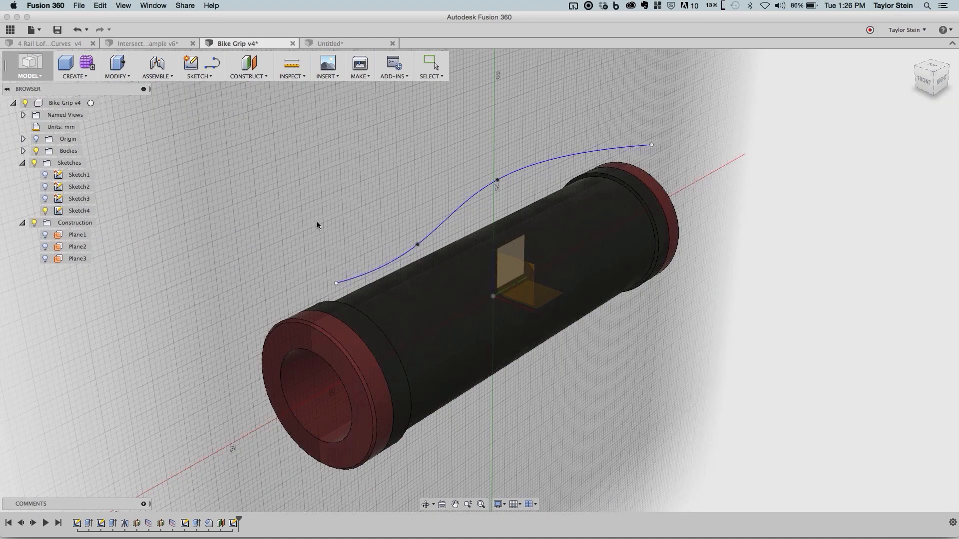
click(549, 295)
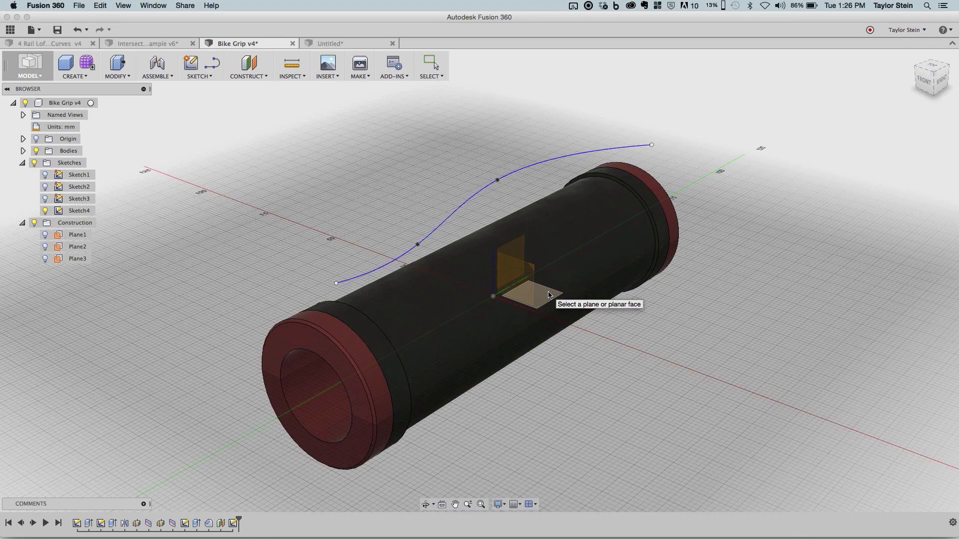
click(548, 295)
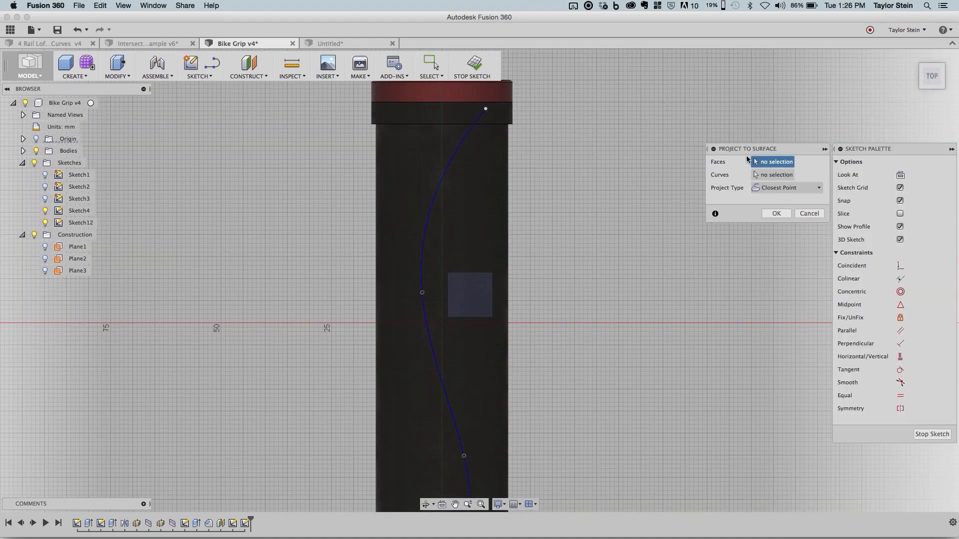
- Choose the grip's main cylindrical face as the target face and the Sketch4 spline as the curve to project
shift+middle_drag(583, 198, 474, 238)
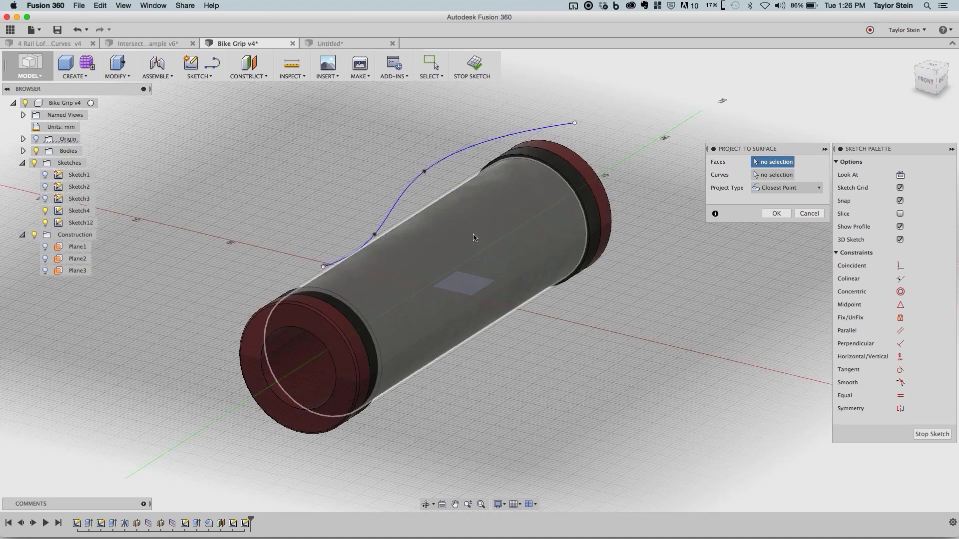
click(474, 238)
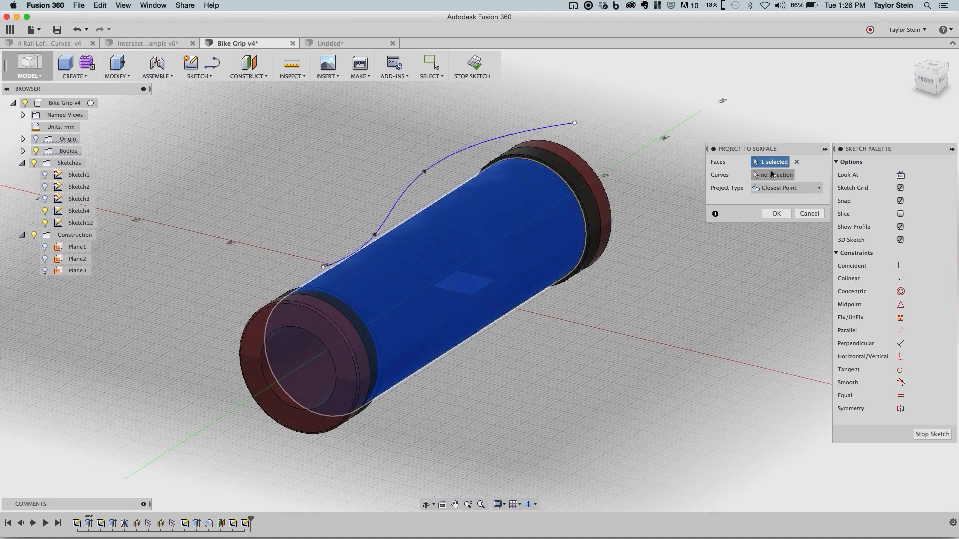
click(772, 175)
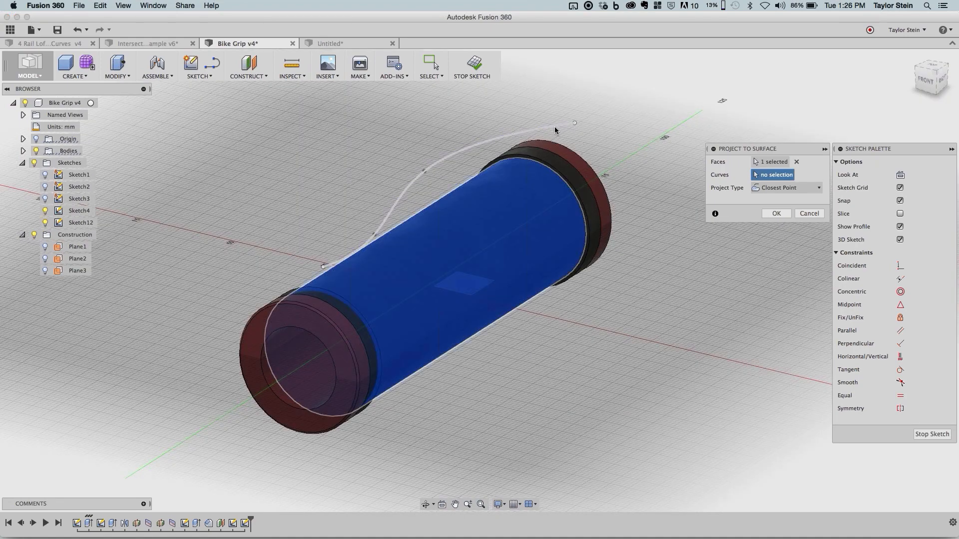
click(554, 128)
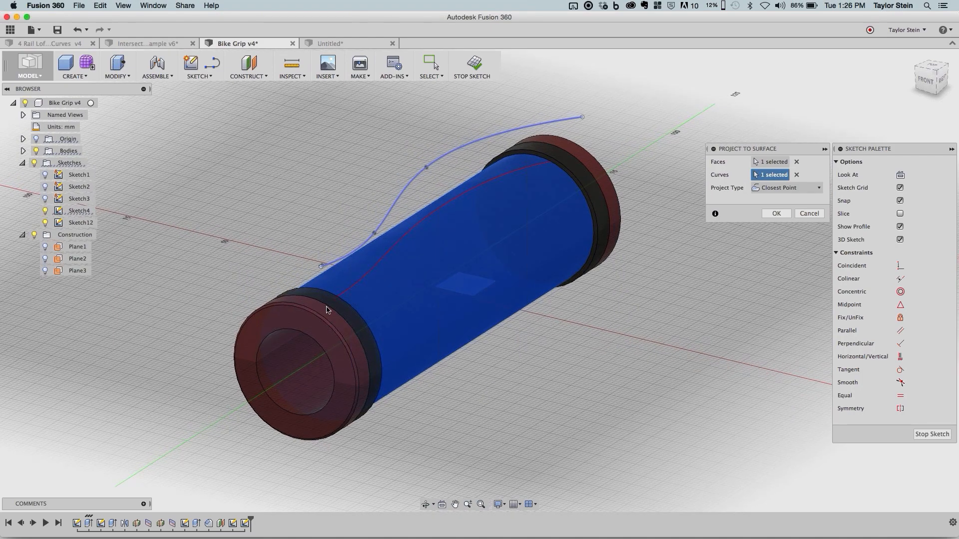
scroll(379, 274, up, 5)
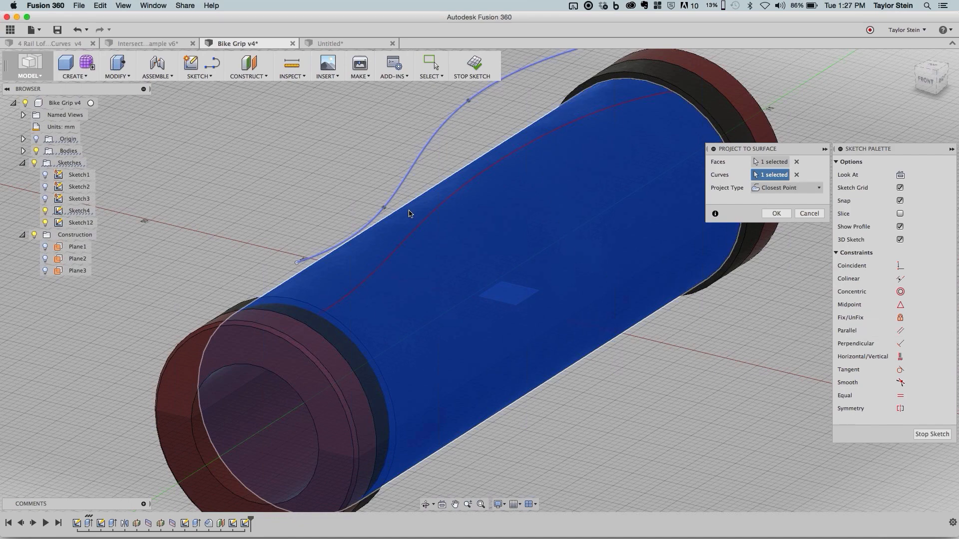
- Project the spline with the Along Vector type, using the vertical origin axis as the direction, and accept the projection
click(788, 192)
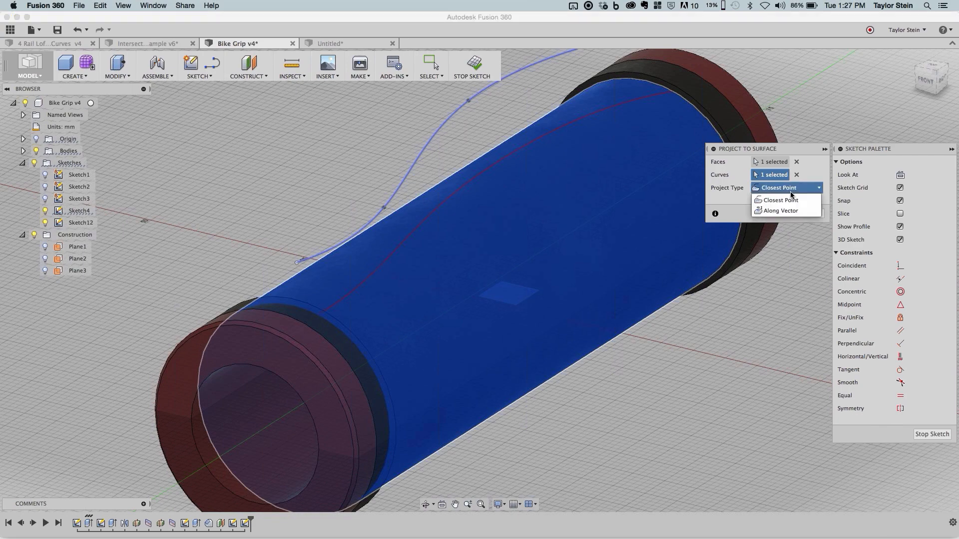
click(794, 207)
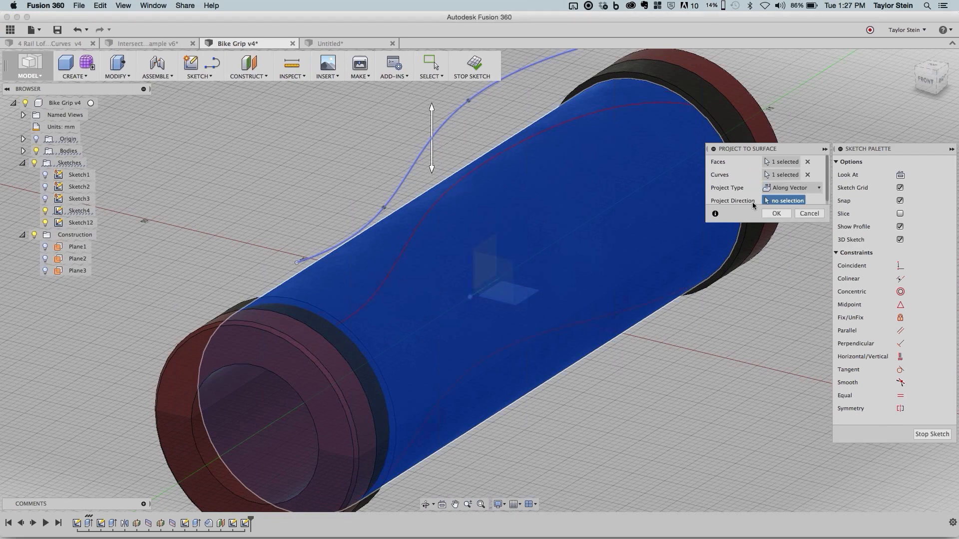
scroll(742, 185, down, 1)
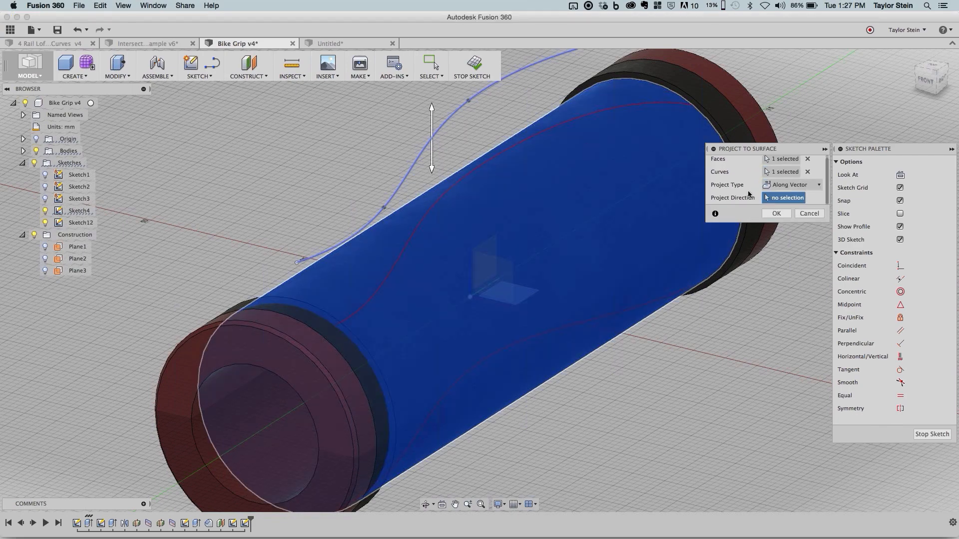
click(473, 279)
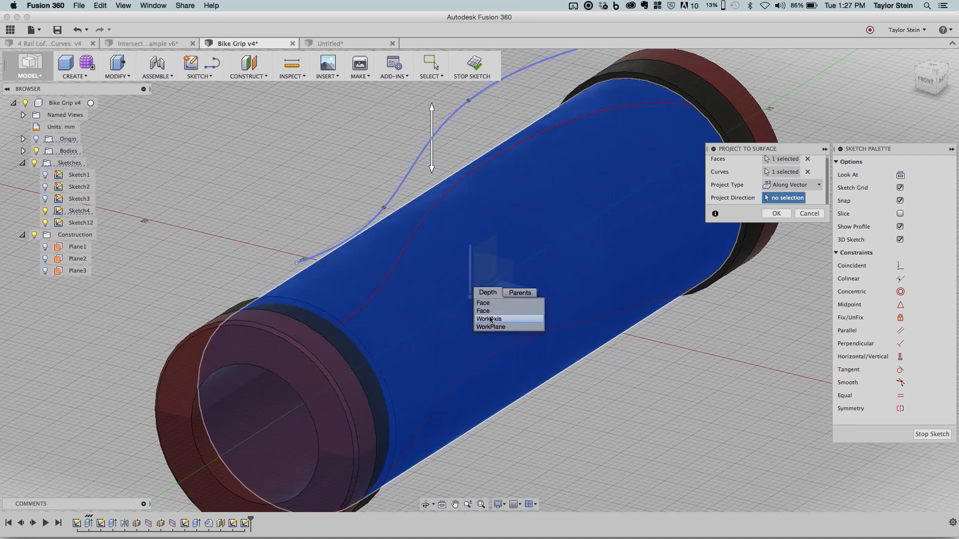
click(490, 319)
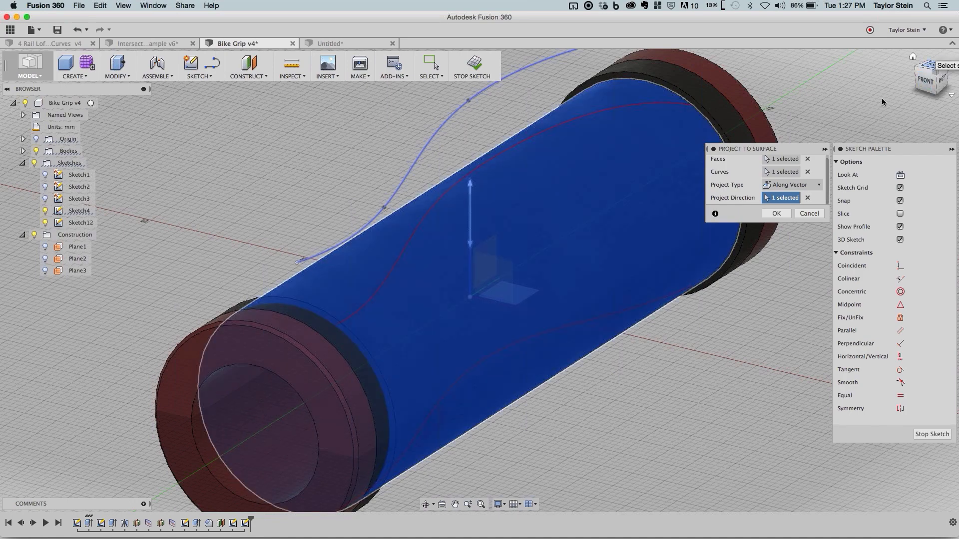
click(931, 65)
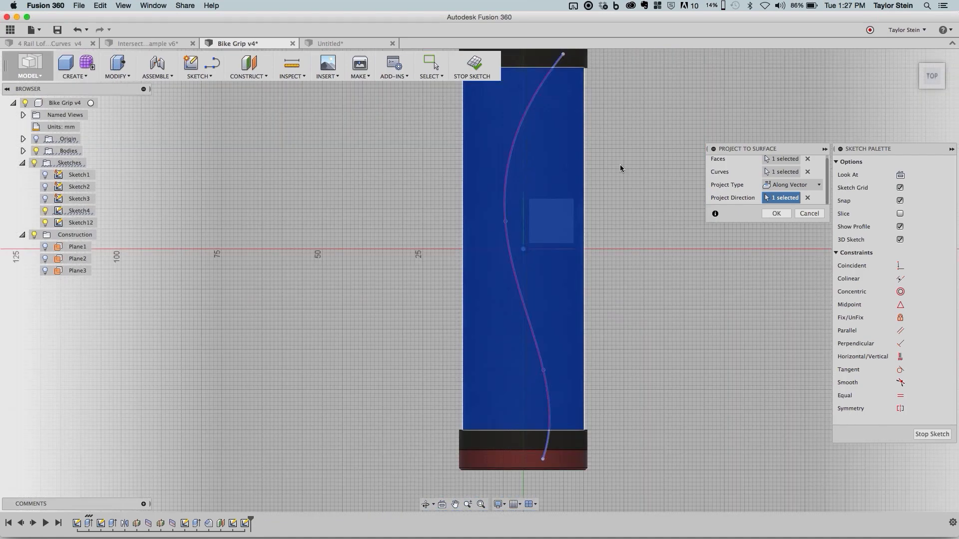
shift+middle_drag(653, 168, 646, 391)
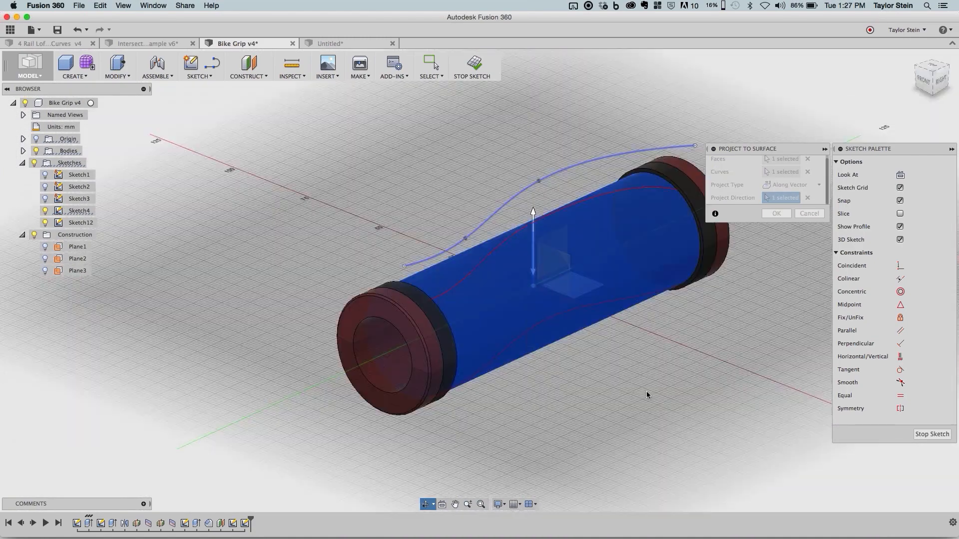
click(775, 213)
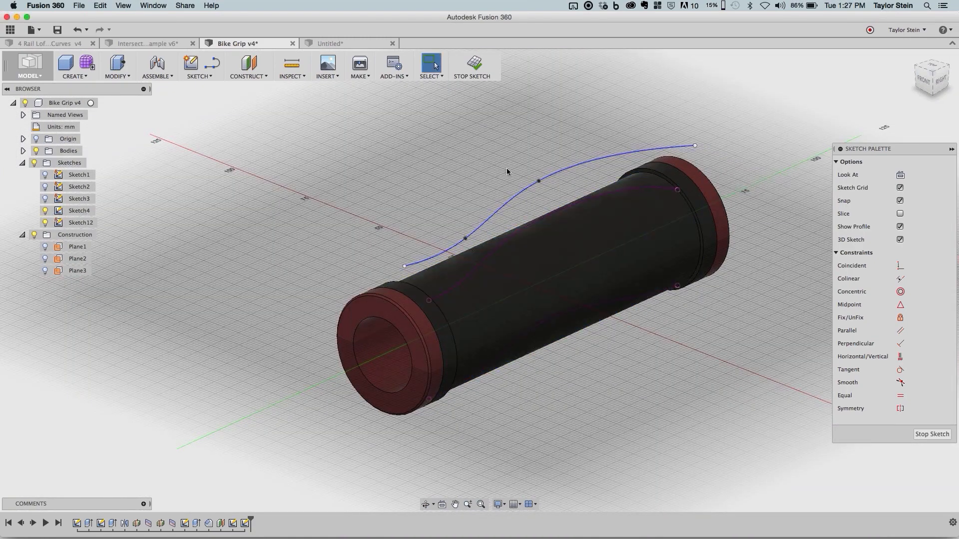
- Hide the original spline sketch Sketch4 and finish the projection sketch
middle_drag(506, 169, 424, 175)
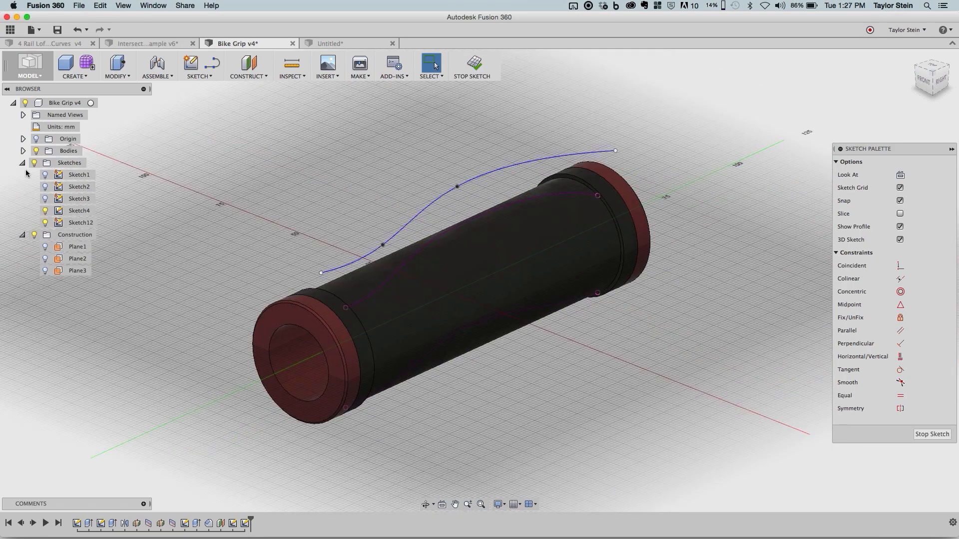
click(44, 212)
click(45, 211)
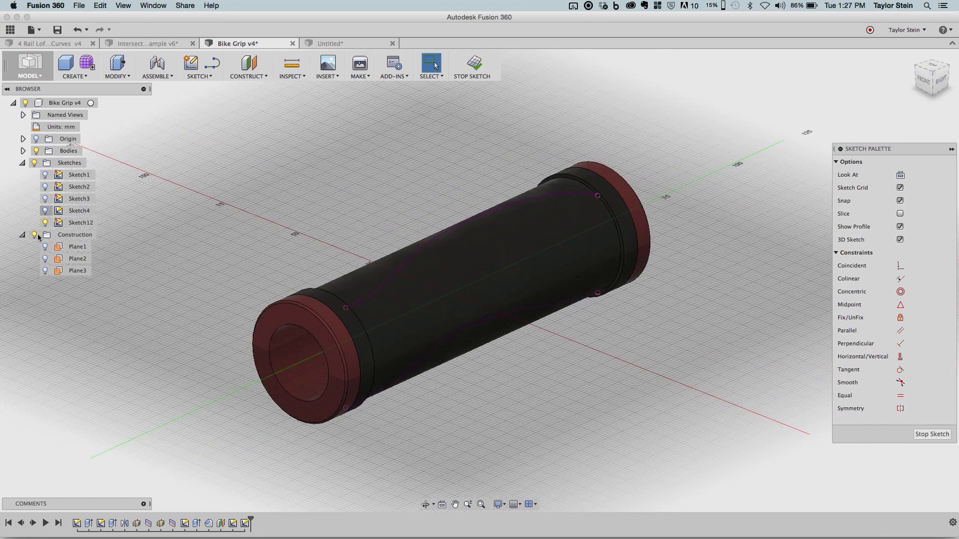
click(474, 63)
- Examine the projected curves and their end points on the cylindrical grip face from several angles
click(372, 287)
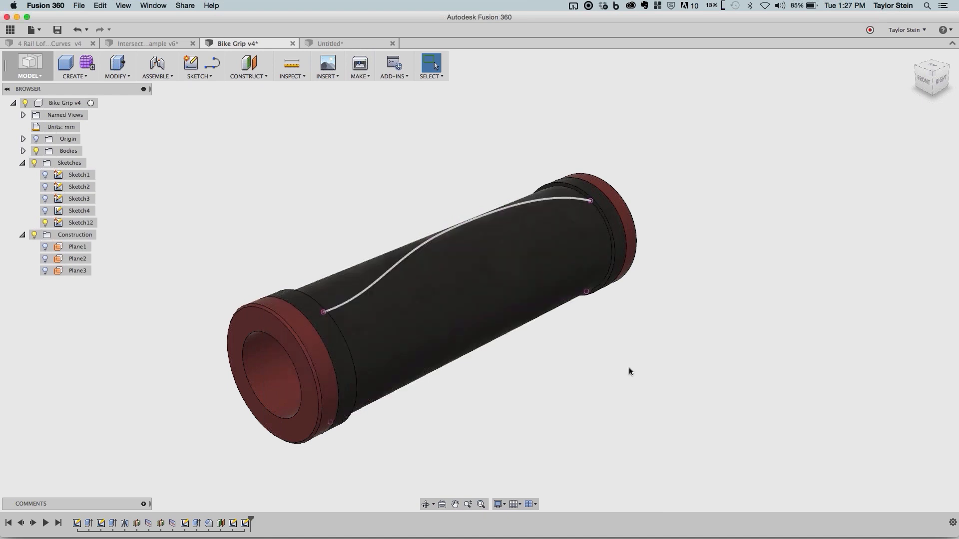
mouse_move(638, 381)
shift+middle_down()
mouse_move(579, 373)
mouse_move(648, 382)
shift+middle_up()
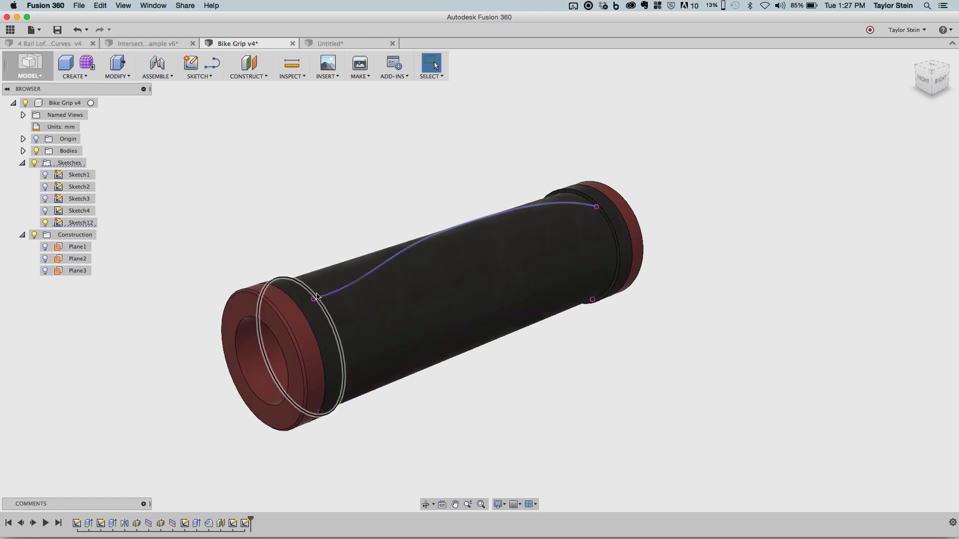
click(570, 413)
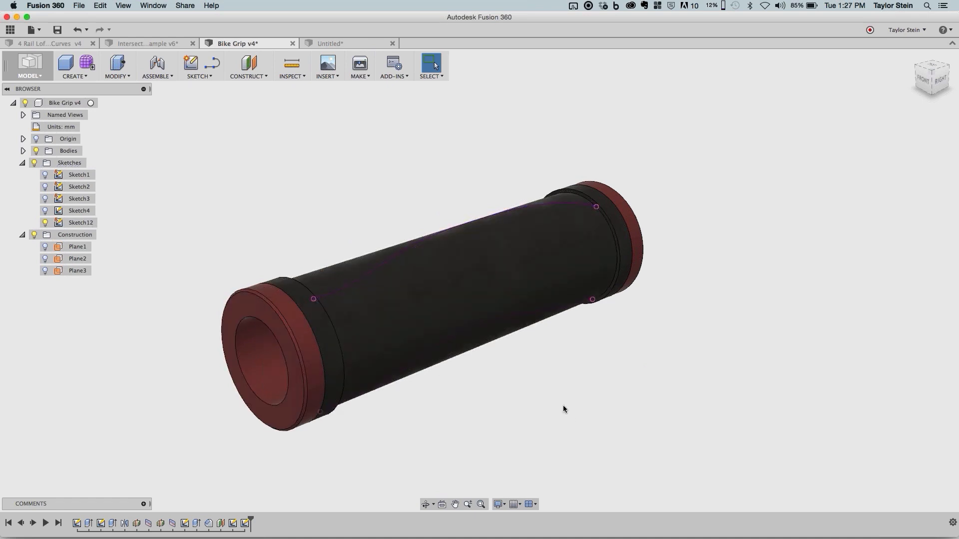
shift+middle_drag(563, 405, 511, 397)
key(Escape)
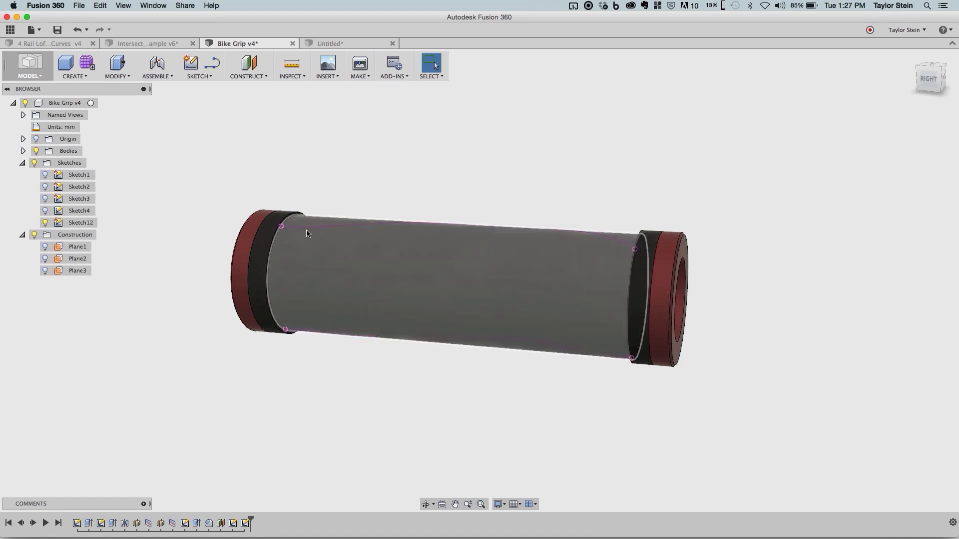
click(517, 284)
click(509, 402)
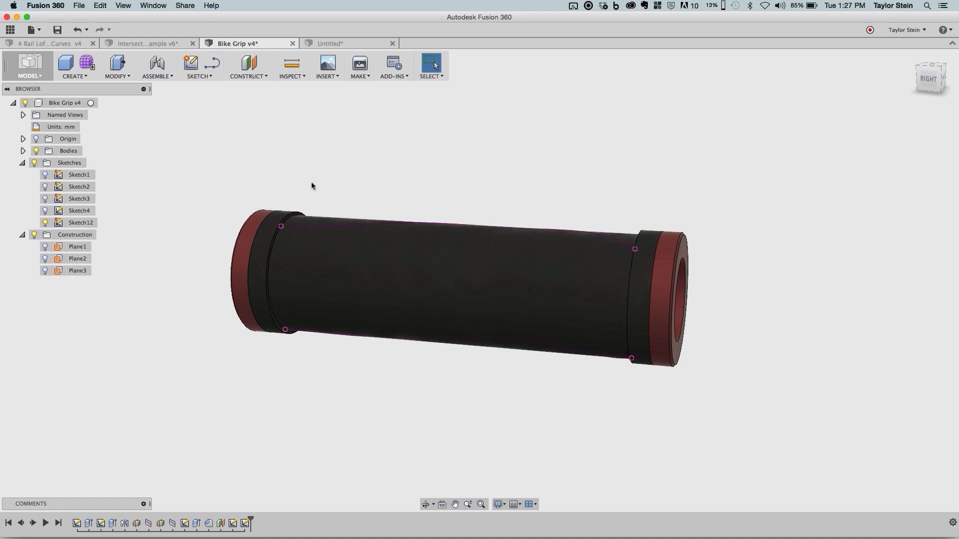
click(86, 75)
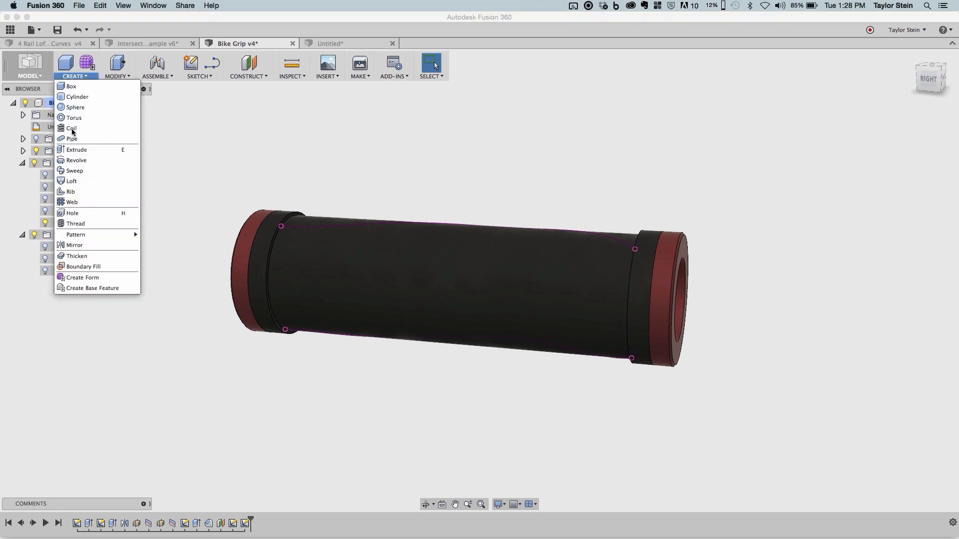
click(100, 140)
click(302, 228)
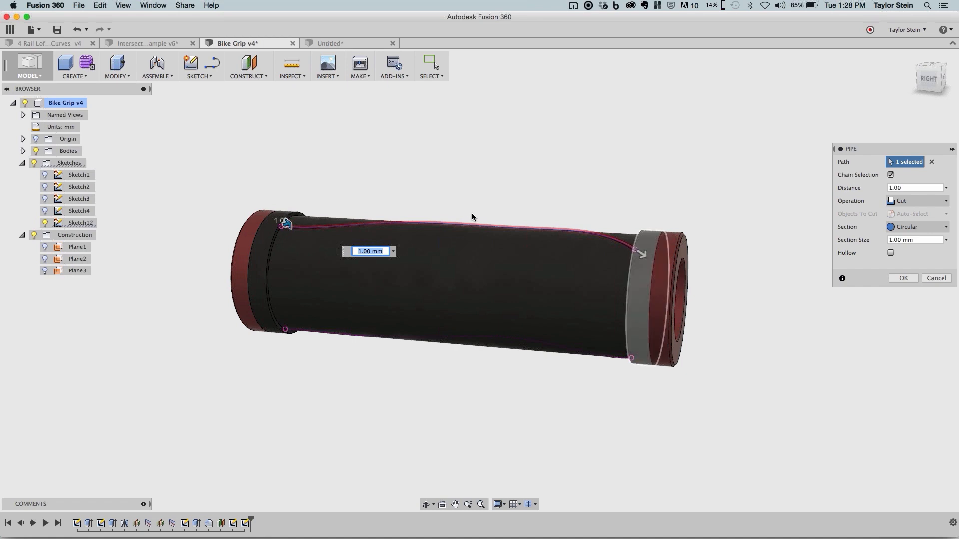
scroll(635, 256, up, 8)
shift+middle_drag(637, 258, 430, 176)
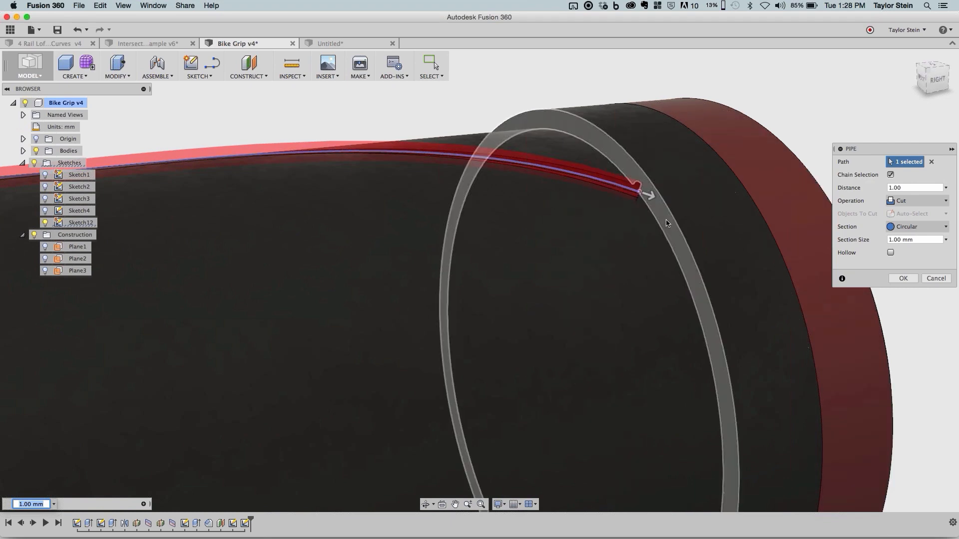
scroll(642, 194, up, 3)
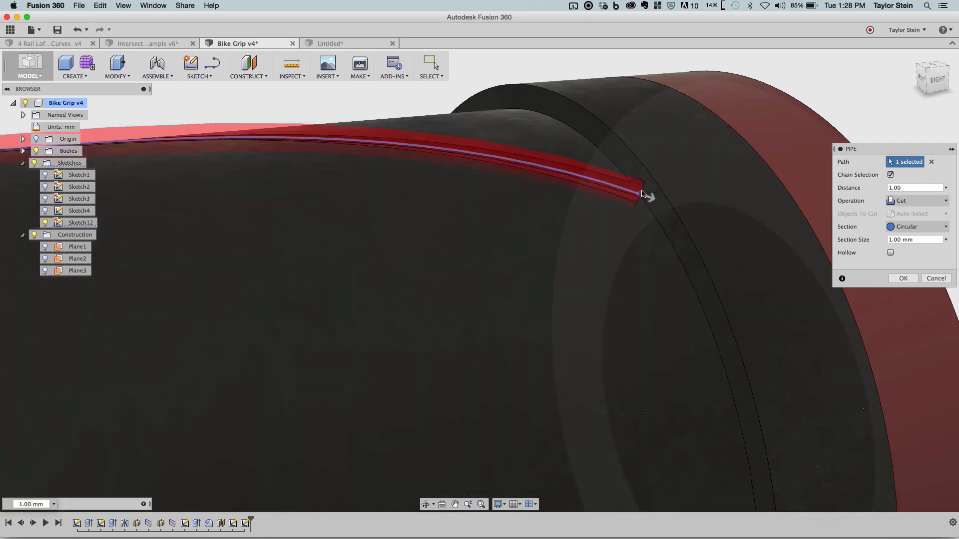
scroll(643, 194, down, 5)
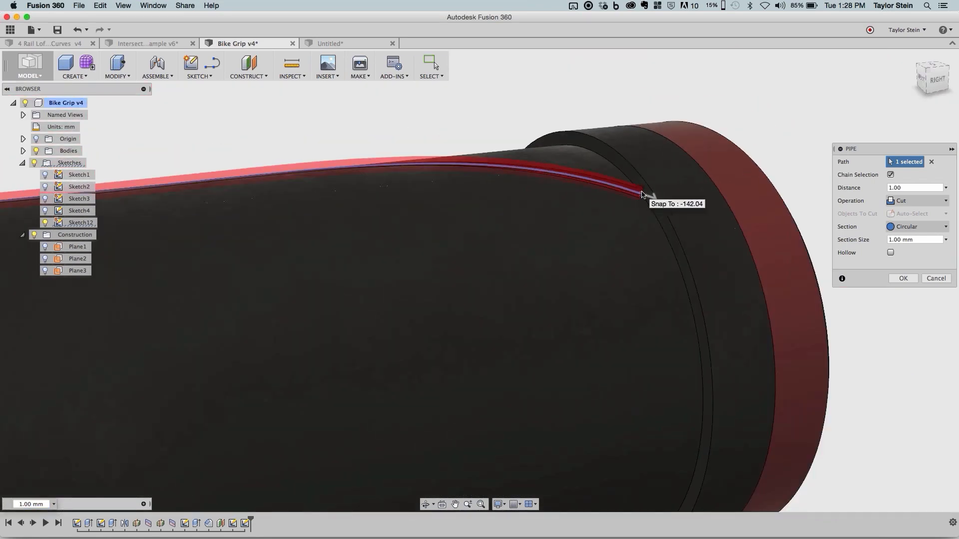
scroll(643, 195, down, 5)
key(Escape)
- Start a sketch on the narrow ring-shaped collar face where one end of the projected curve meets it
middle_drag(433, 133, 508, 141)
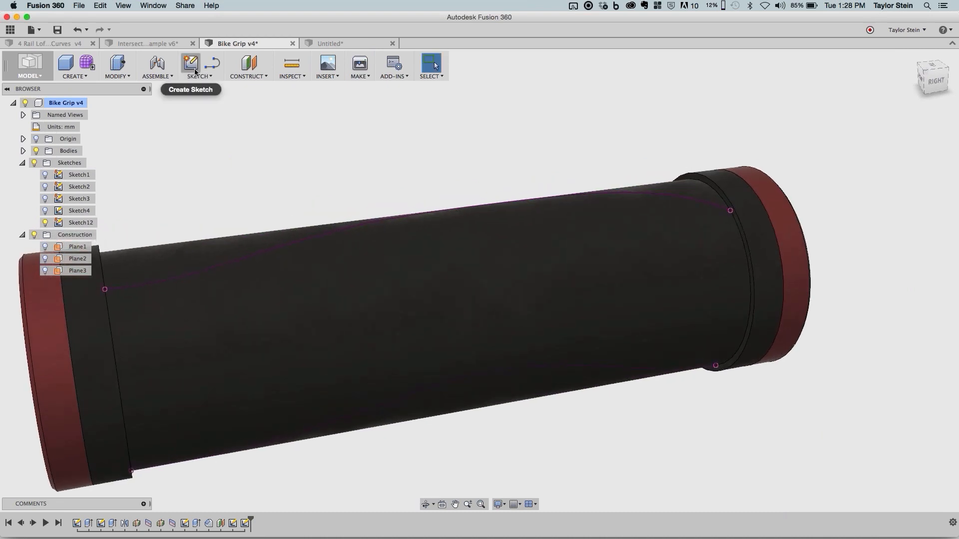
scroll(733, 213, up, 2)
scroll(732, 214, up, 2)
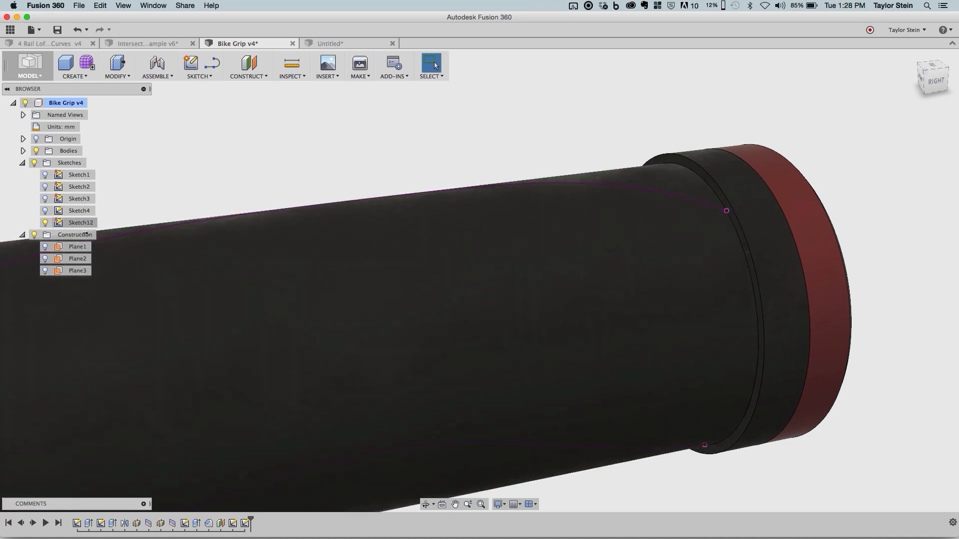
scroll(729, 214, up, 3)
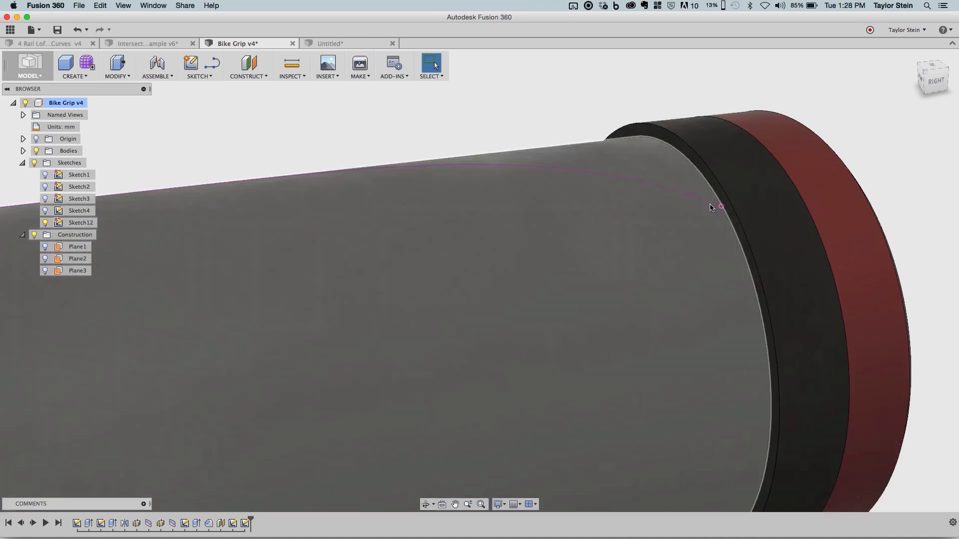
scroll(670, 206, down, 5)
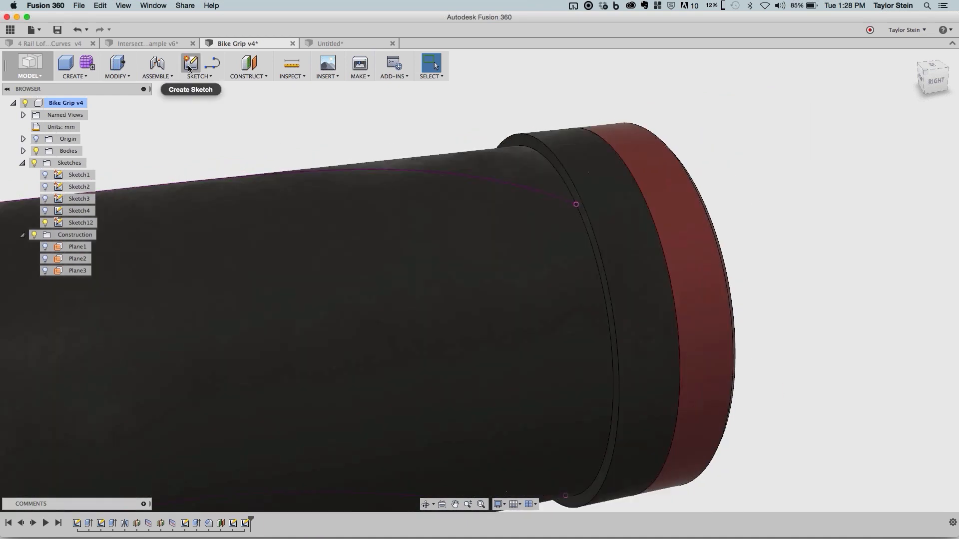
click(189, 68)
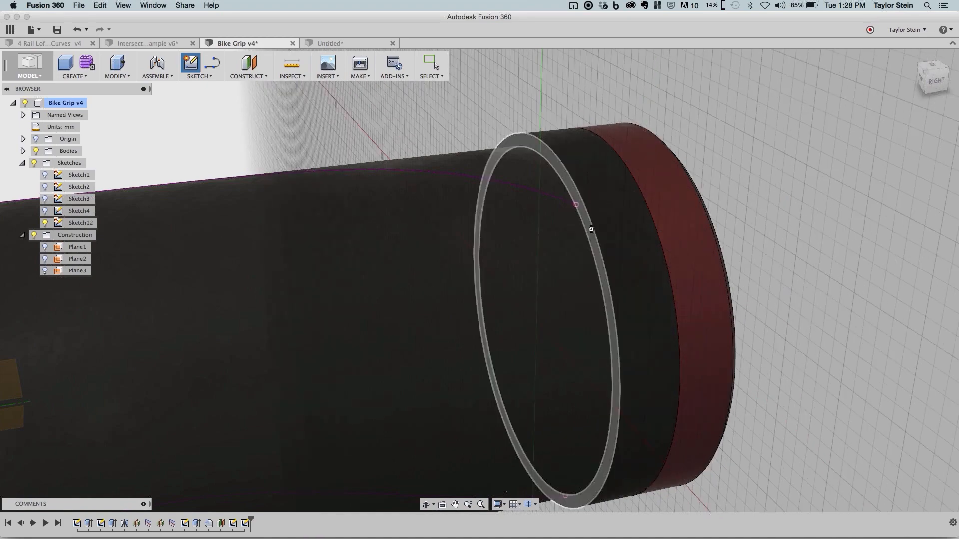
click(590, 226)
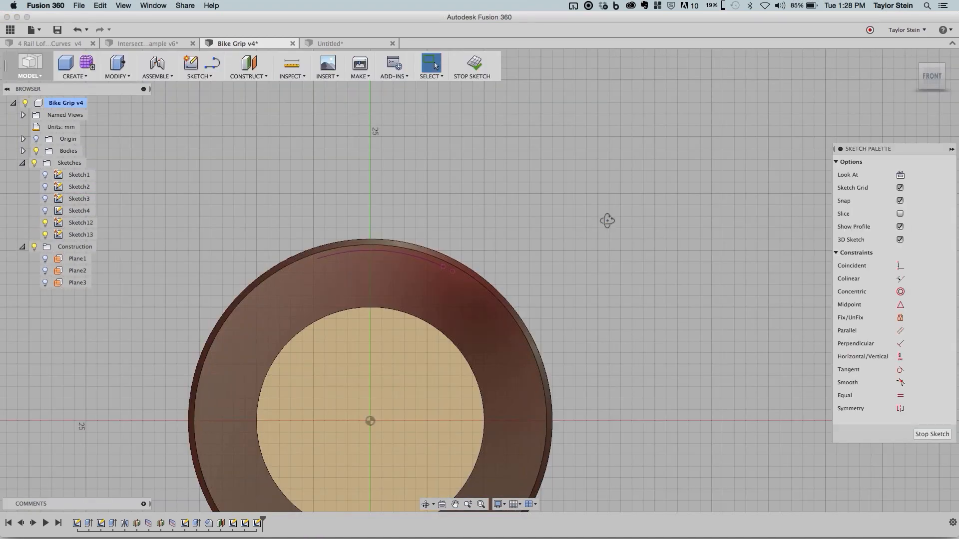
mouse_move(608, 220)
shift+middle_down()
mouse_move(578, 236)
mouse_move(606, 161)
shift+middle_up()
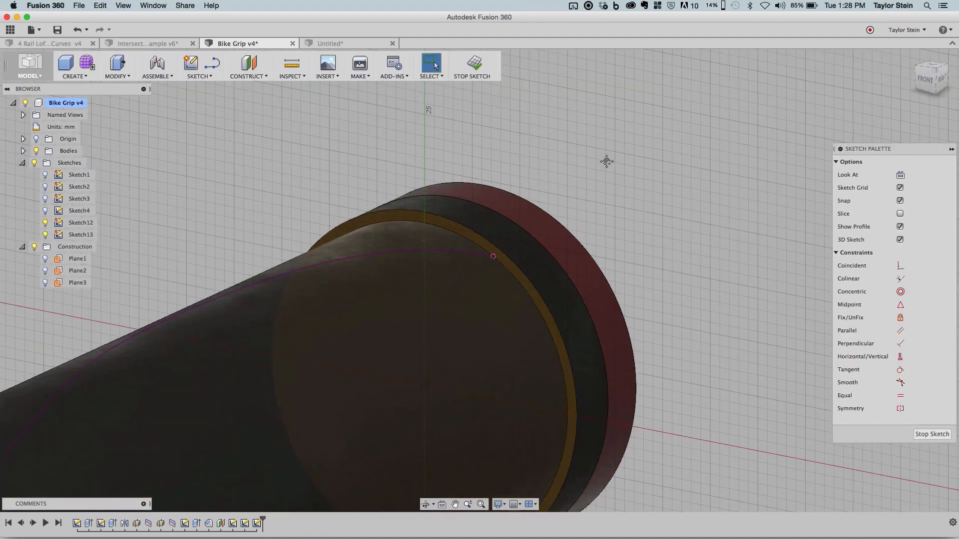
- Project the curve's end point into the sketch and draw a 1 mm diameter circle centred on it
click(198, 77)
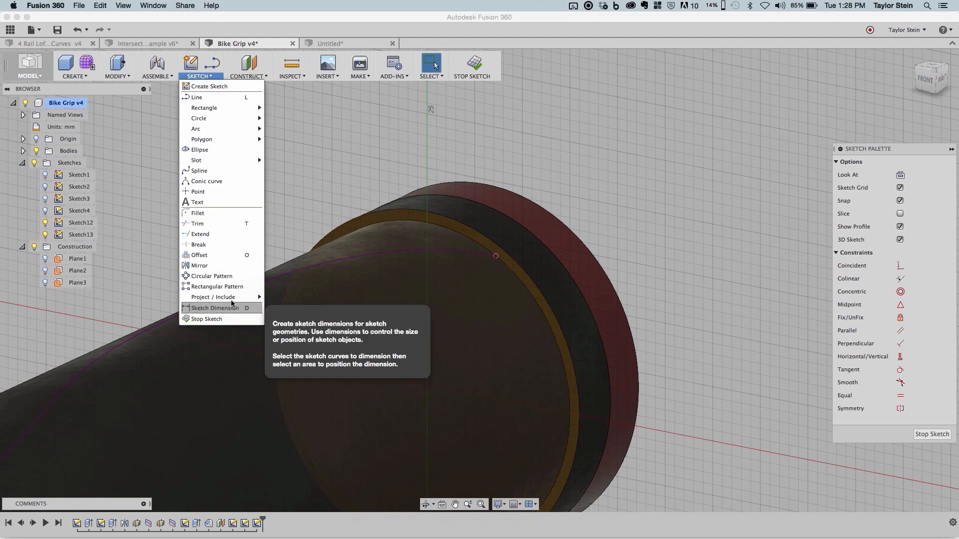
mouse_move(240, 297)
click(280, 297)
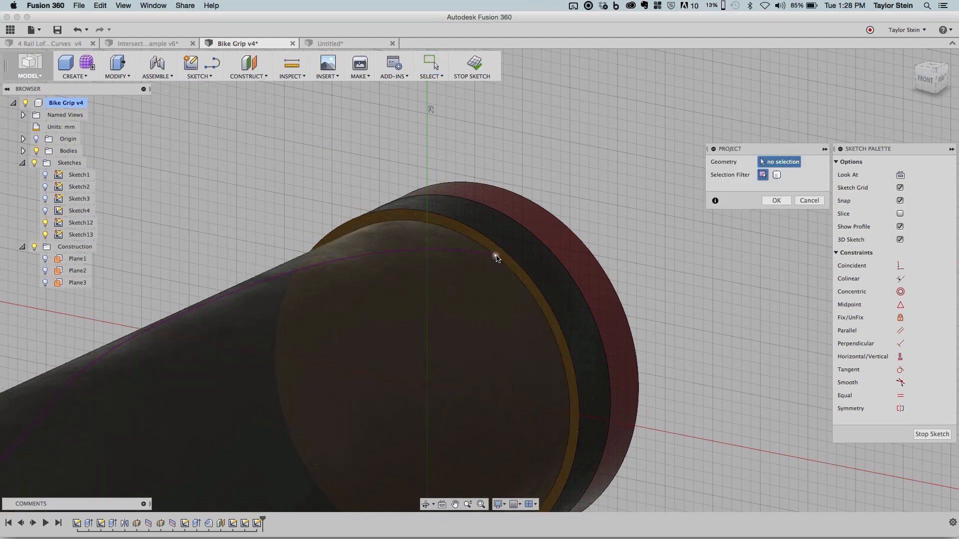
click(777, 200)
click(199, 70)
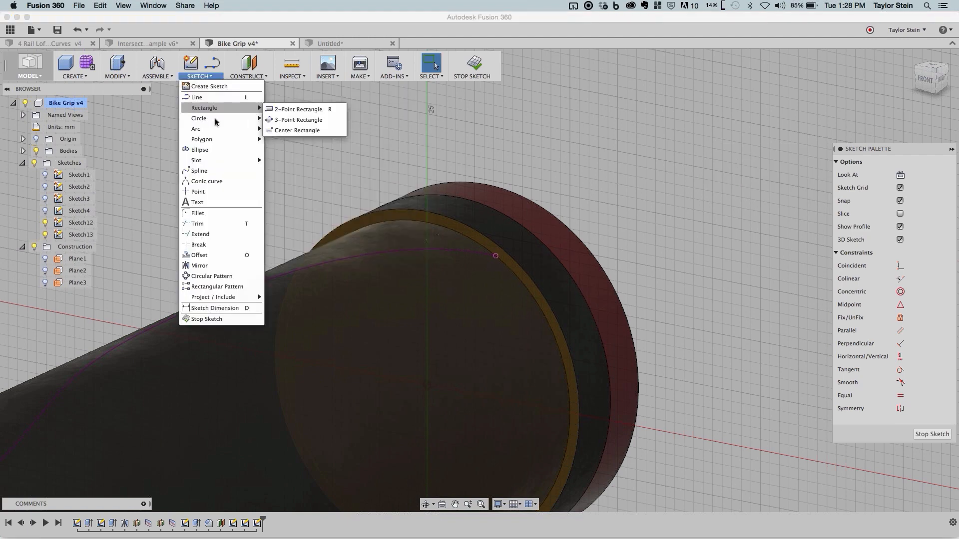
mouse_move(220, 118)
click(292, 150)
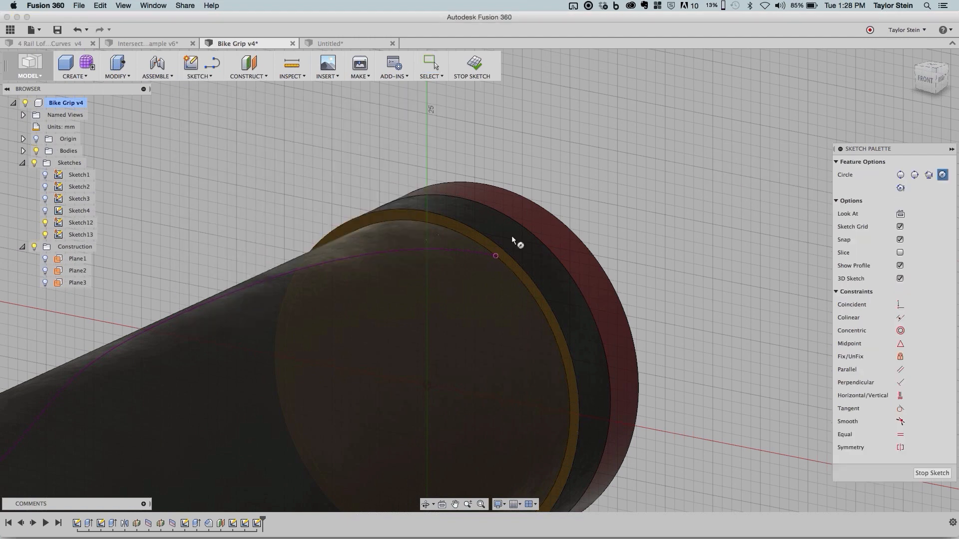
click(496, 260)
text(1)
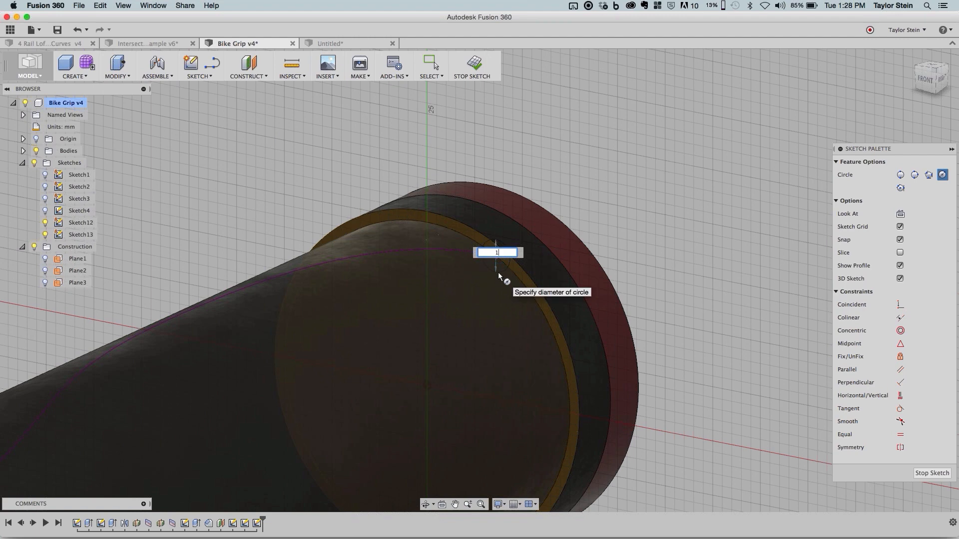
key(Return)
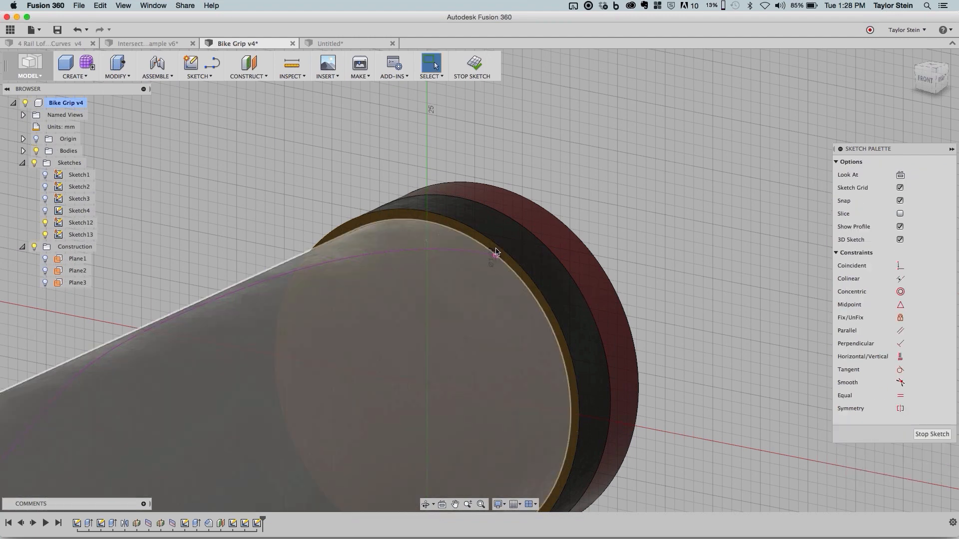
- Convert the ring face's inner circular edge to construction geometry and finish the sketch
scroll(496, 254, up, 5)
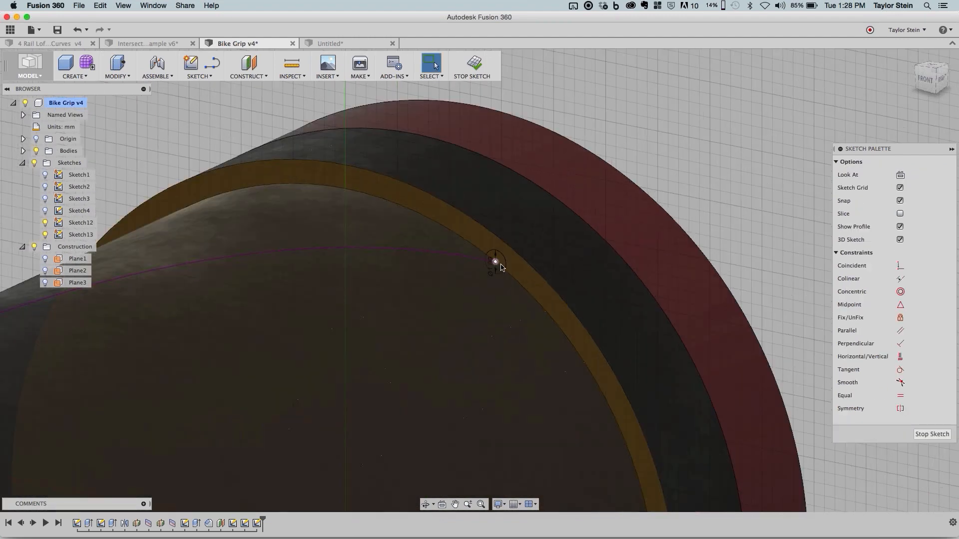
click(510, 273)
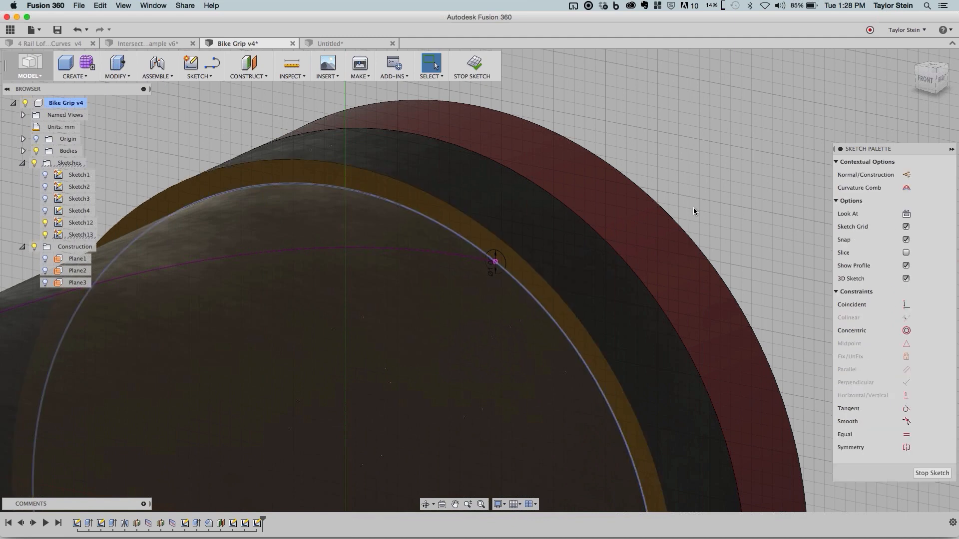
click(907, 175)
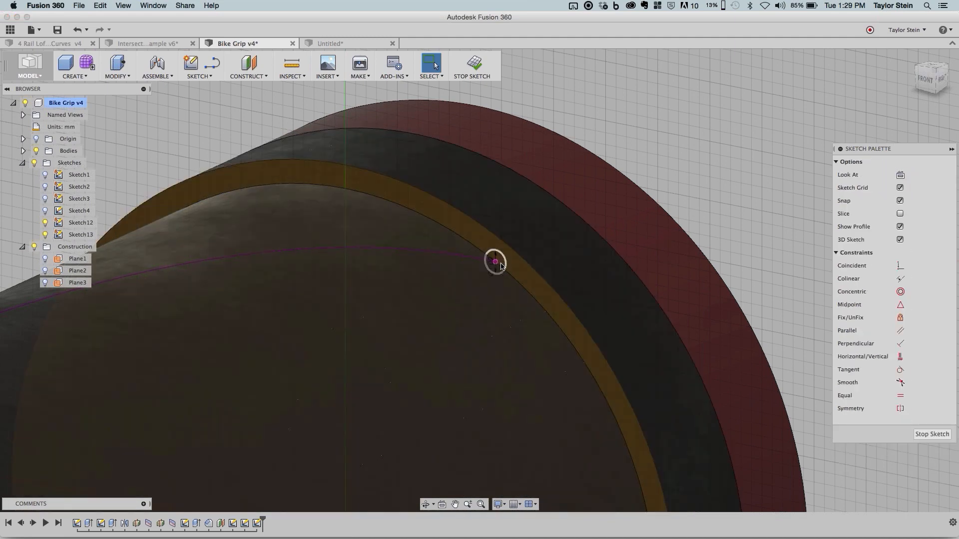
click(483, 66)
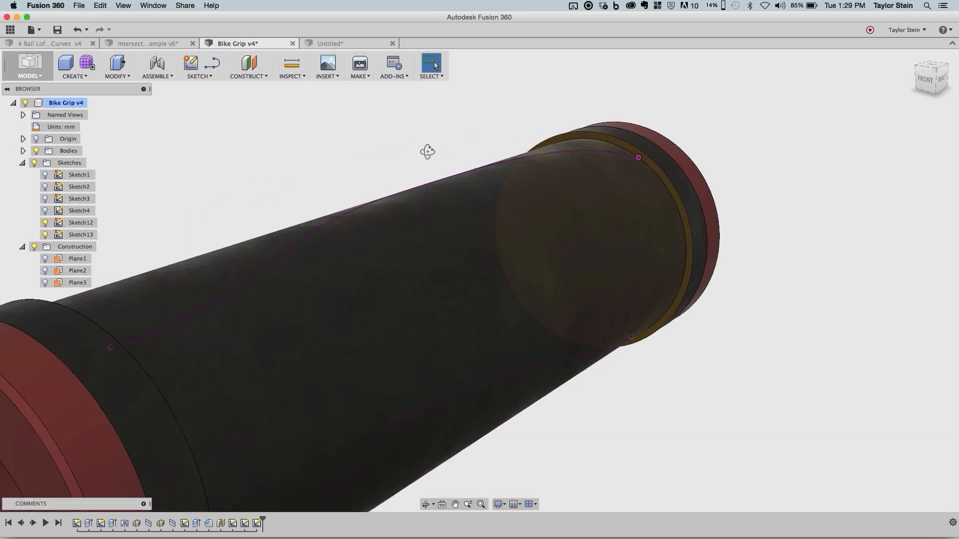
- Start another sketch on the matching ring-shaped collar face at the opposite end of the grip
shift+middle_drag(428, 150, 353, 275)
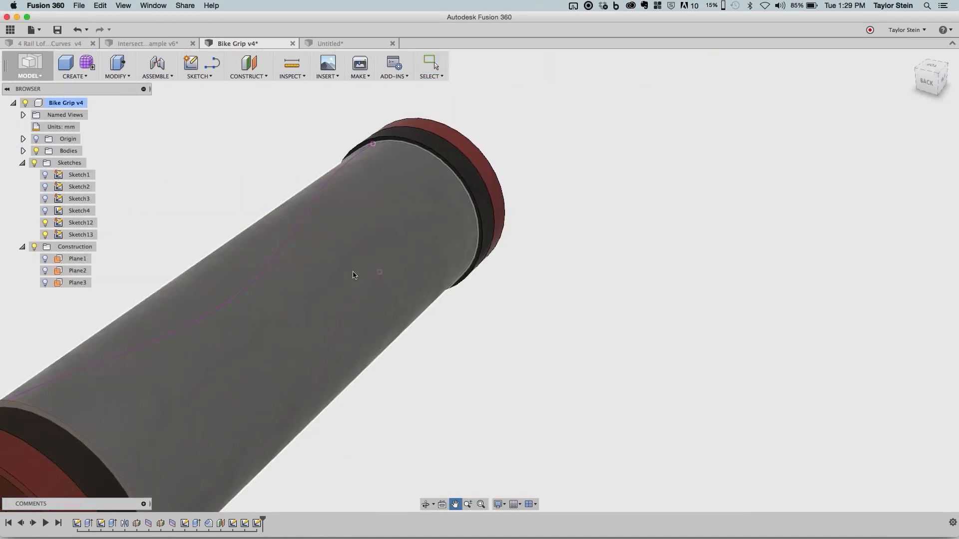
click(190, 62)
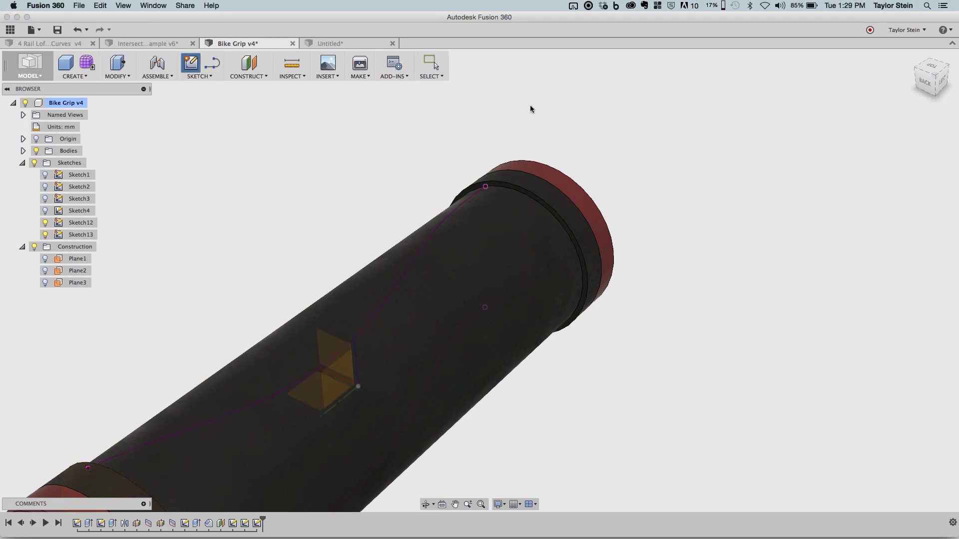
scroll(511, 191, up, 3)
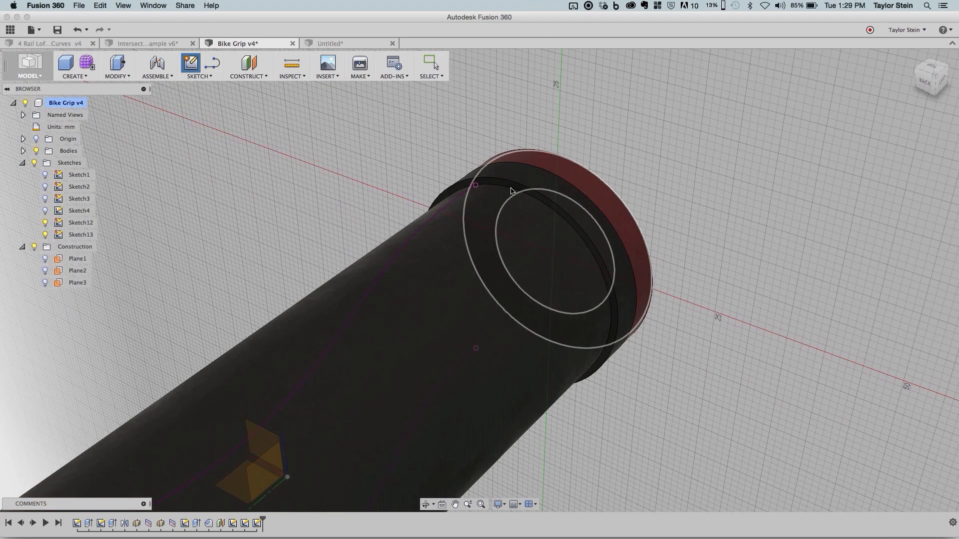
click(511, 191)
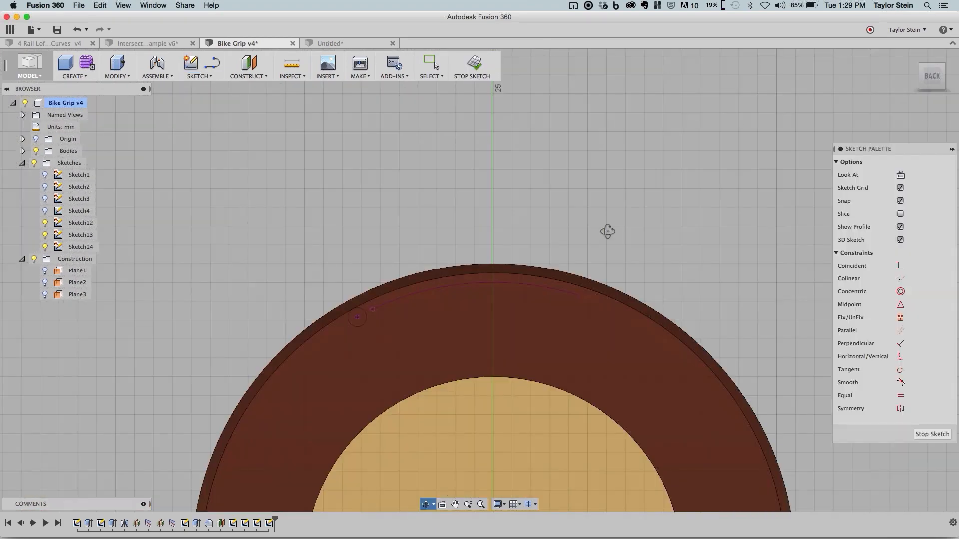
mouse_move(607, 231)
shift+middle_down()
mouse_move(581, 245)
mouse_move(555, 240)
shift+middle_up()
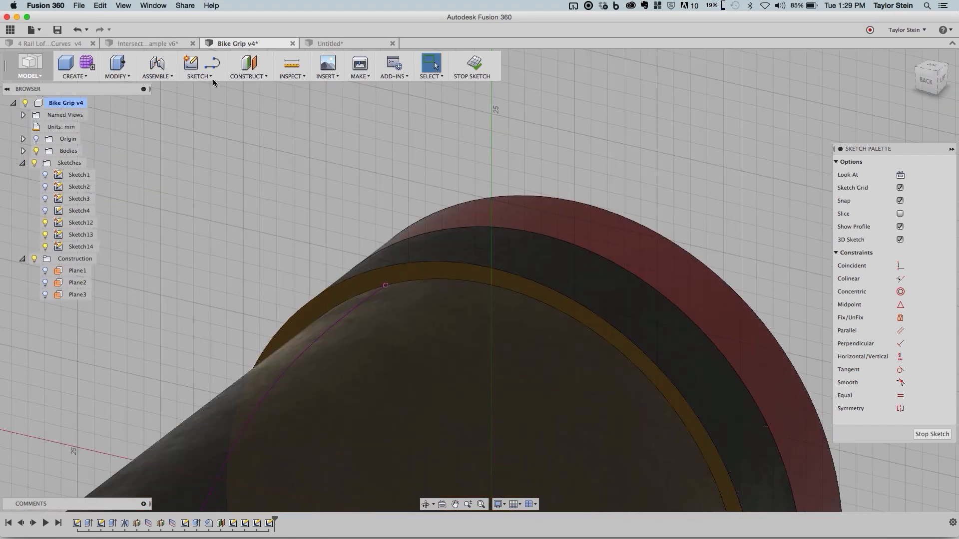
- Project the curve's end point at this opposite collar and draw a 1 mm diameter circle centred on it
click(199, 75)
mouse_move(235, 296)
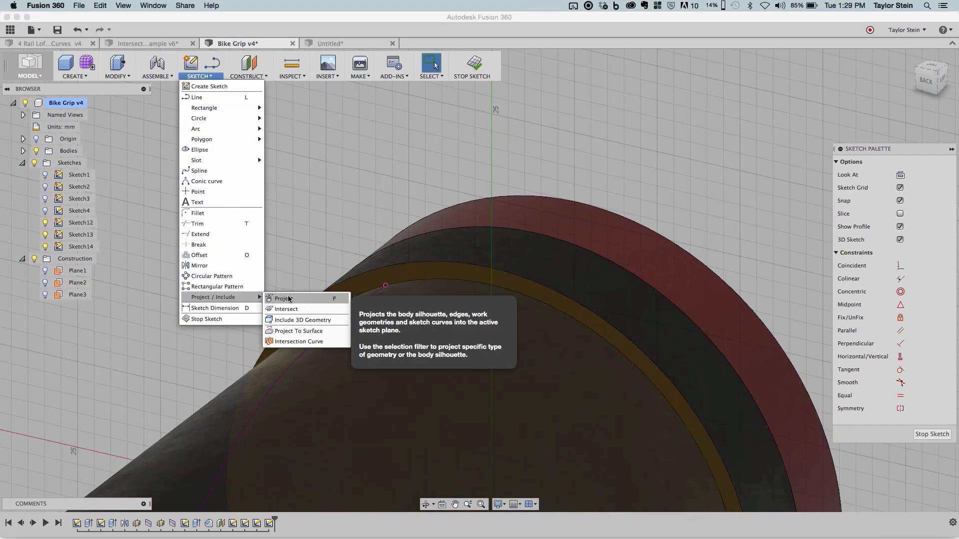
click(282, 297)
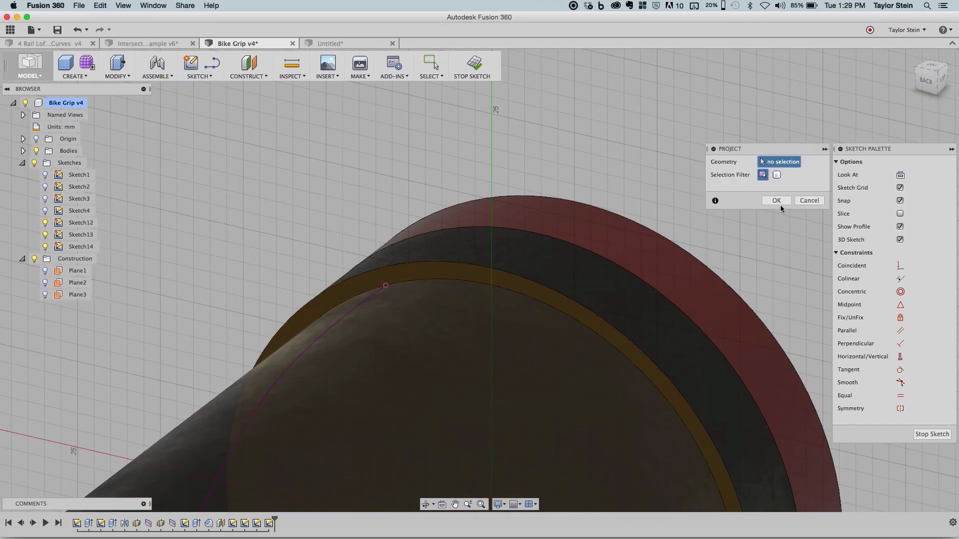
click(777, 201)
key(c)
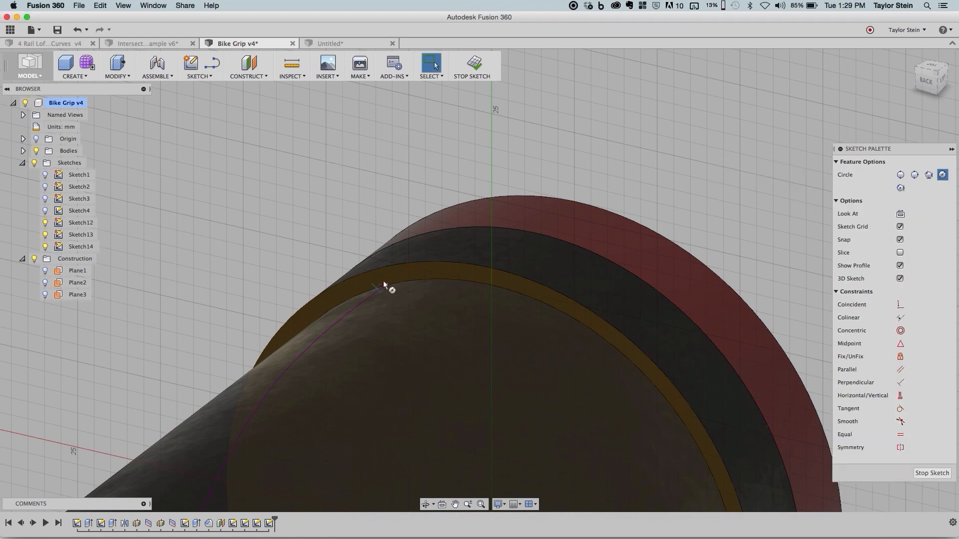
text(1)
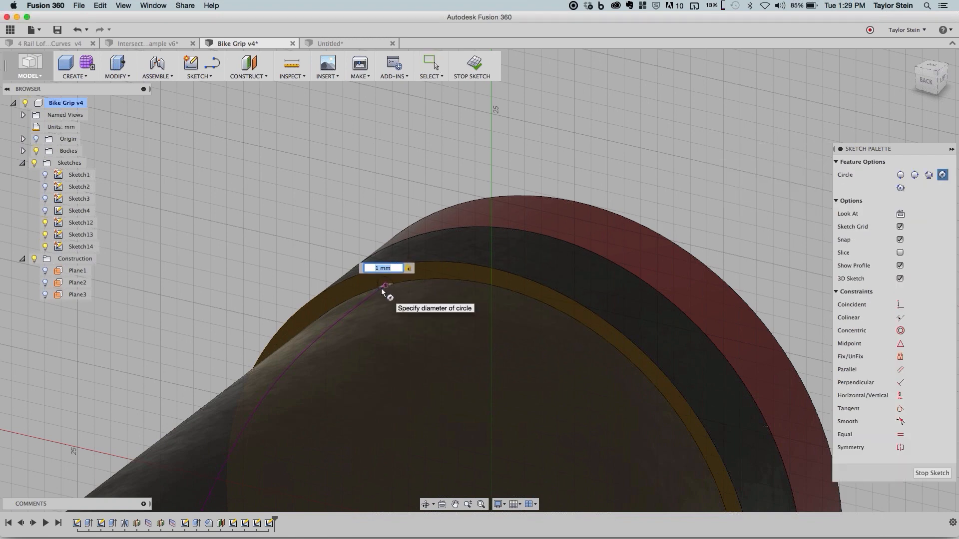
key(Return)
key(Escape)
- Make the opposite collar face's inner circular edge construction geometry and finish that sketch
click(398, 282)
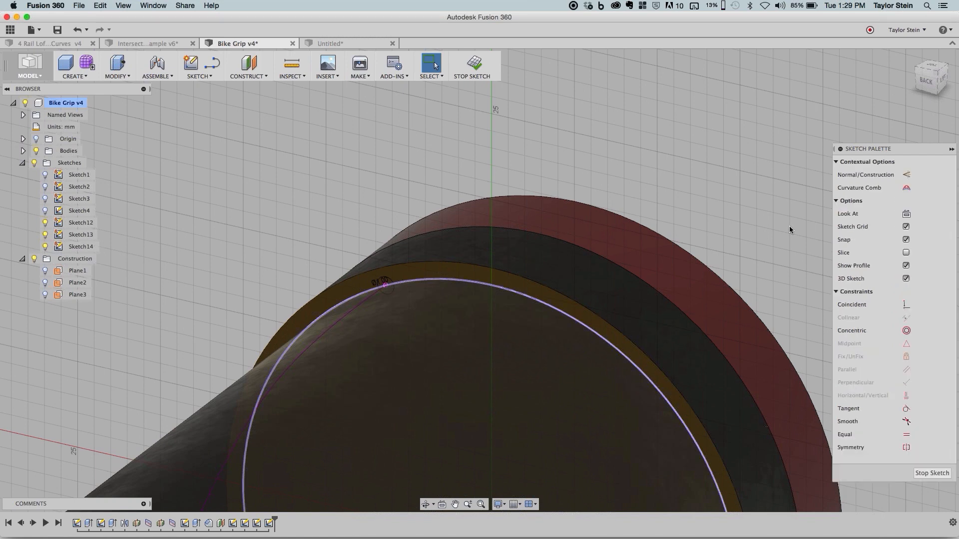
click(906, 178)
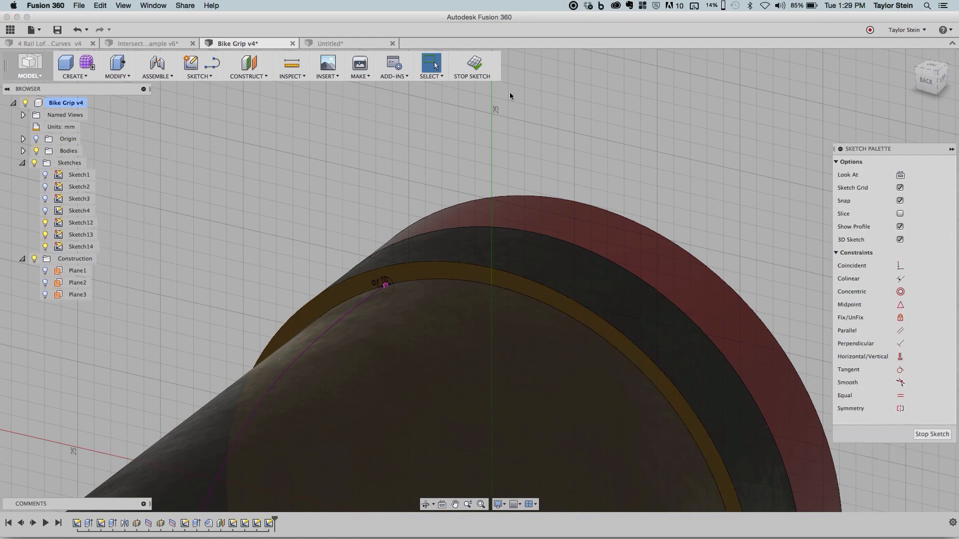
click(484, 66)
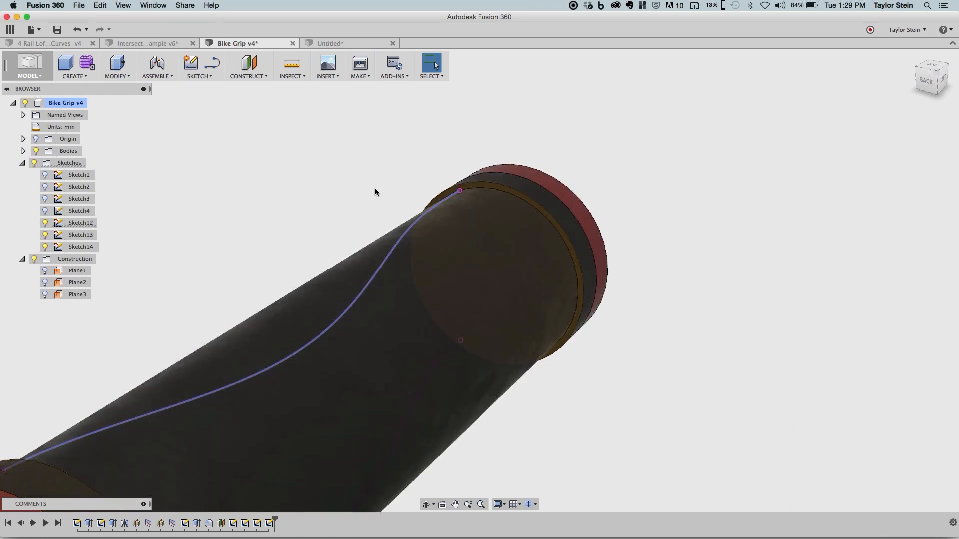
scroll(438, 198, up, 5)
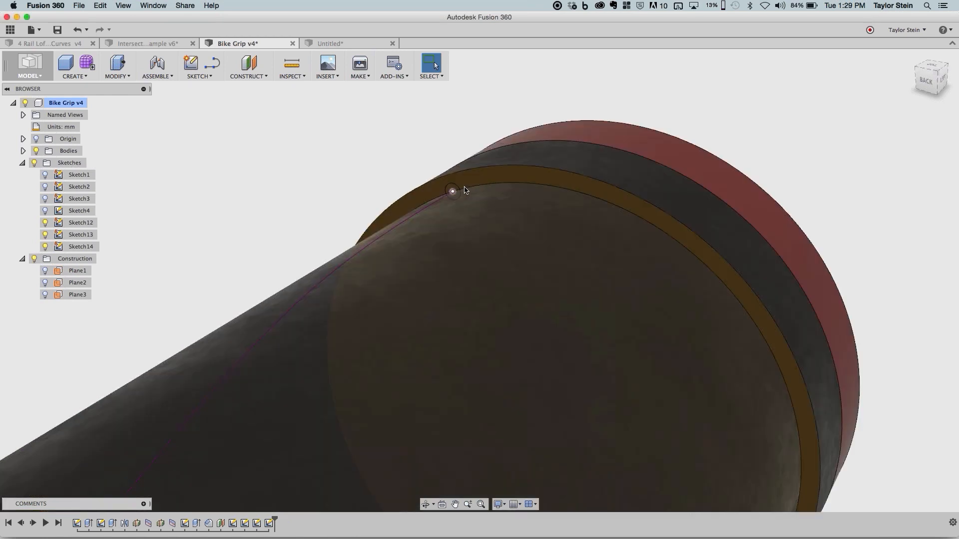
- Start a Loft with the small circle at one collar of the grip as its first profile
scroll(438, 198, down, 10)
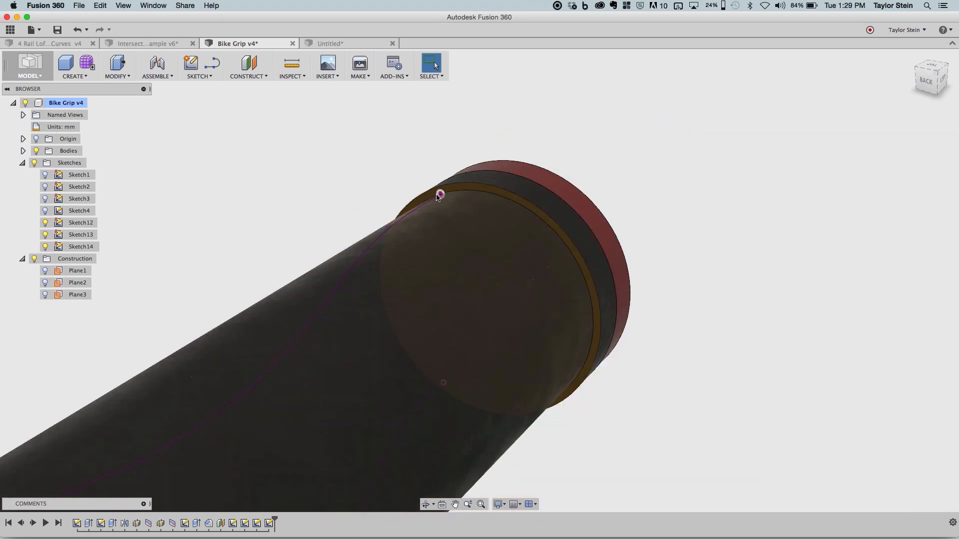
shift+middle_drag(317, 218, 543, 206)
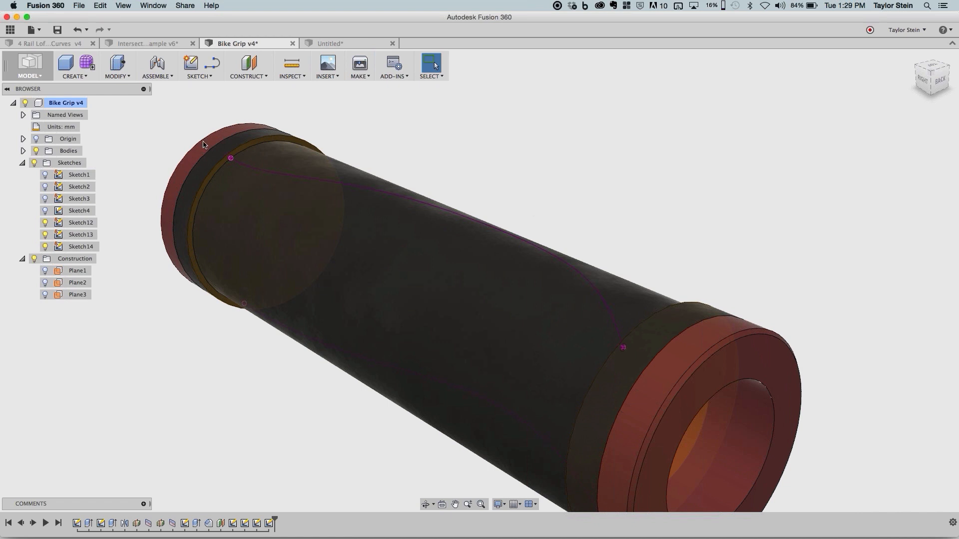
click(85, 77)
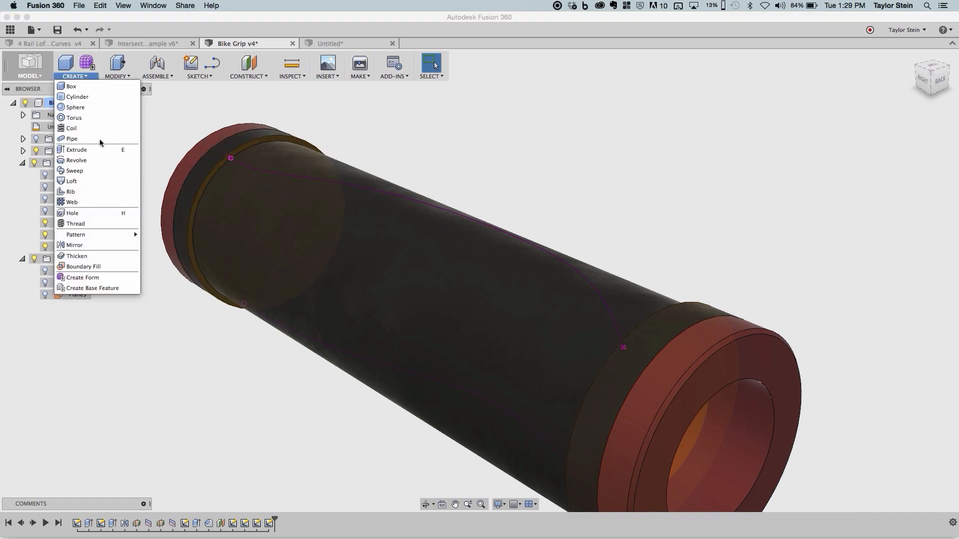
click(95, 179)
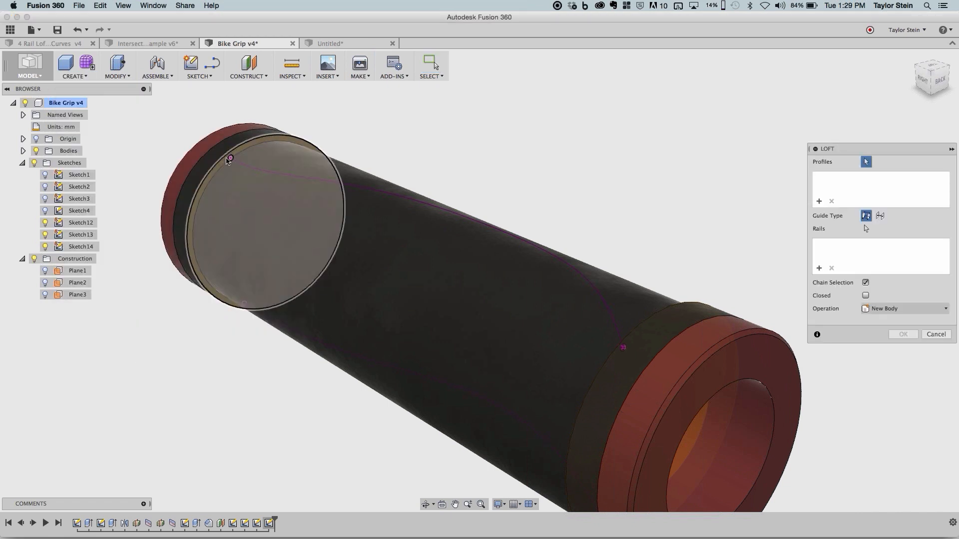
scroll(229, 160, up, 10)
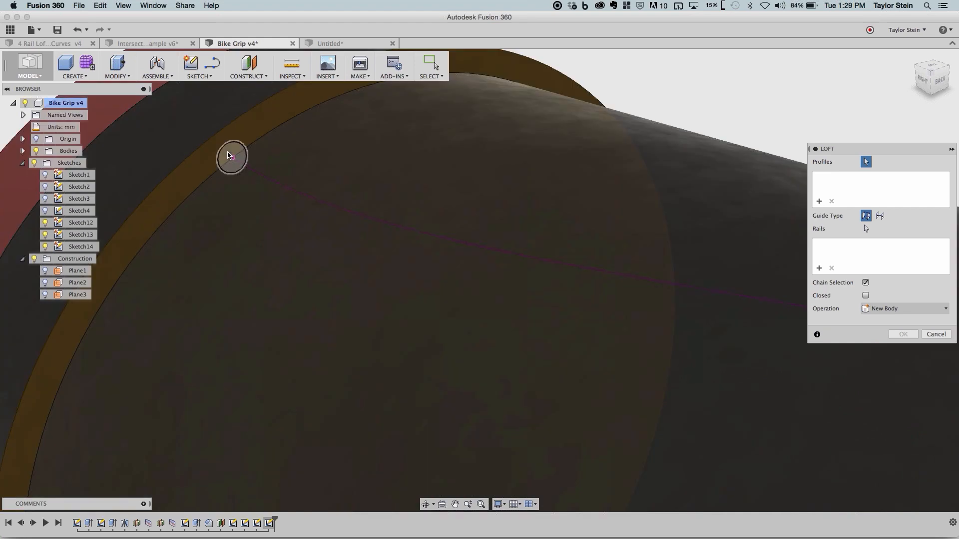
click(229, 156)
- Add the small circle at the opposite collar as the second loft profile
scroll(472, 157, down, 10)
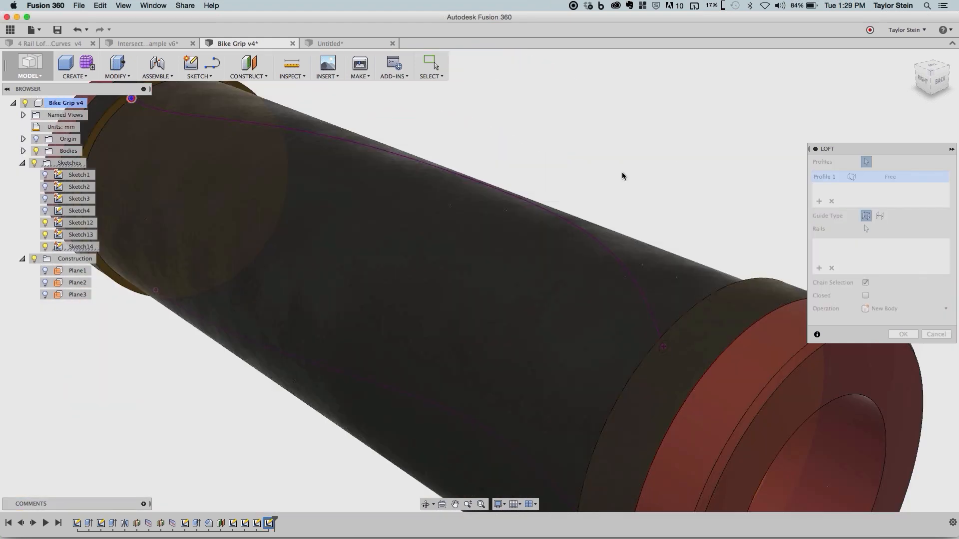
scroll(621, 171, right, 5)
shift+scroll(621, 172, left, 8)
scroll(622, 172, right, 5)
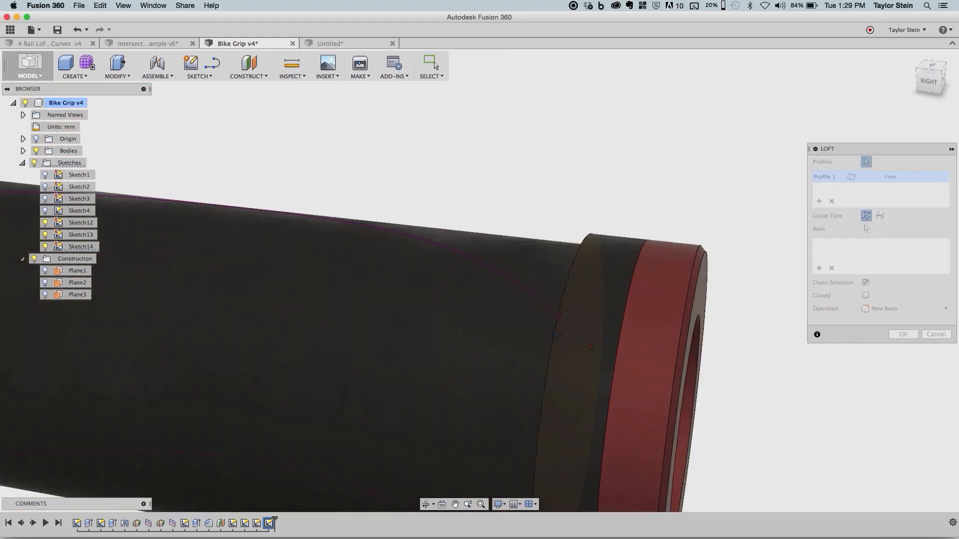
scroll(538, 322, up, 10)
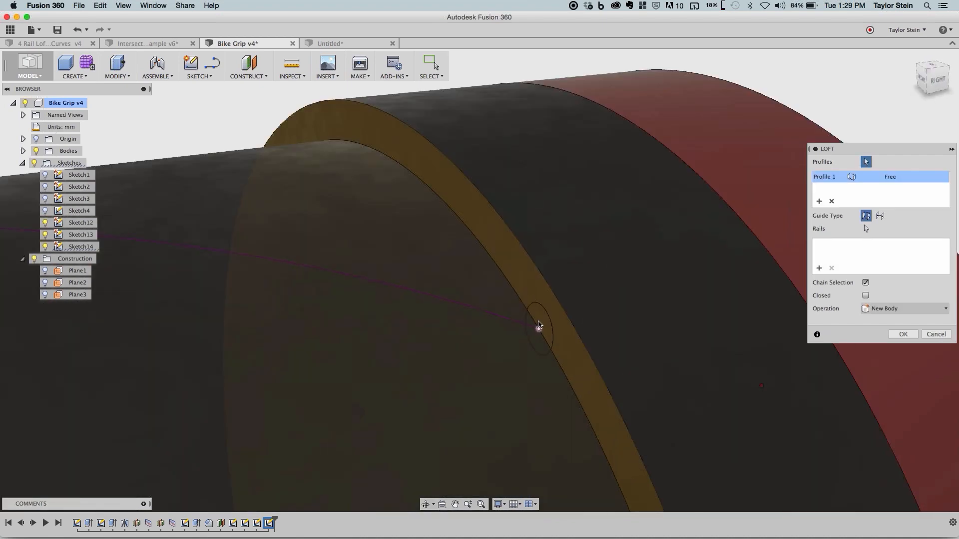
click(539, 322)
scroll(539, 322, down, 3)
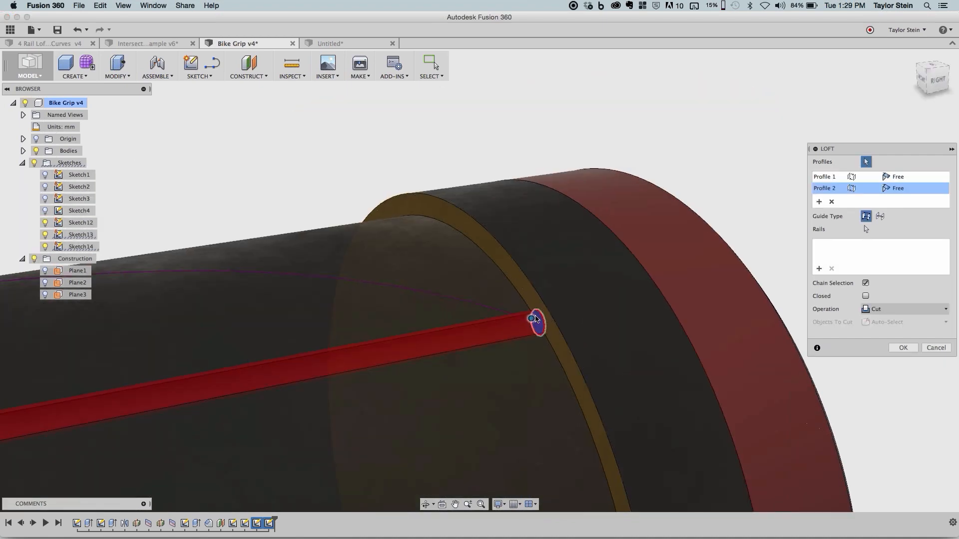
- Guide the loft along the projected spline as its centerline and complete it as a cut into the grip
scroll(365, 257, down, 3)
scroll(364, 257, down, 3)
scroll(546, 215, left, 8)
shift+scroll(597, 185, right, 5)
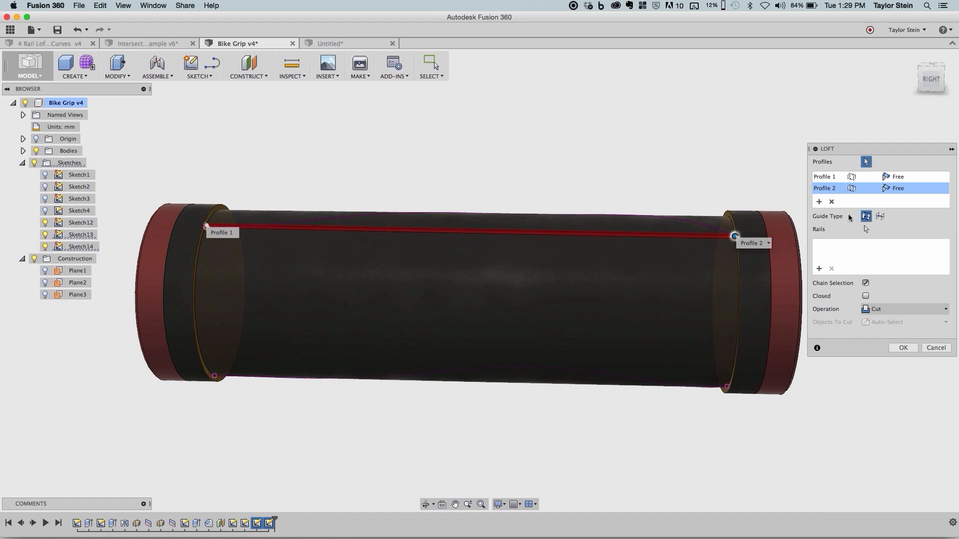
click(881, 216)
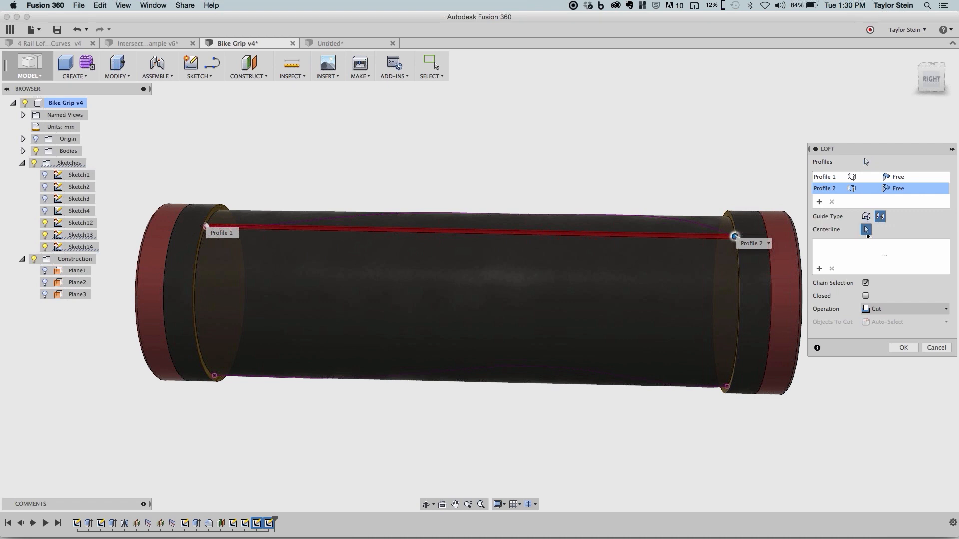
click(819, 270)
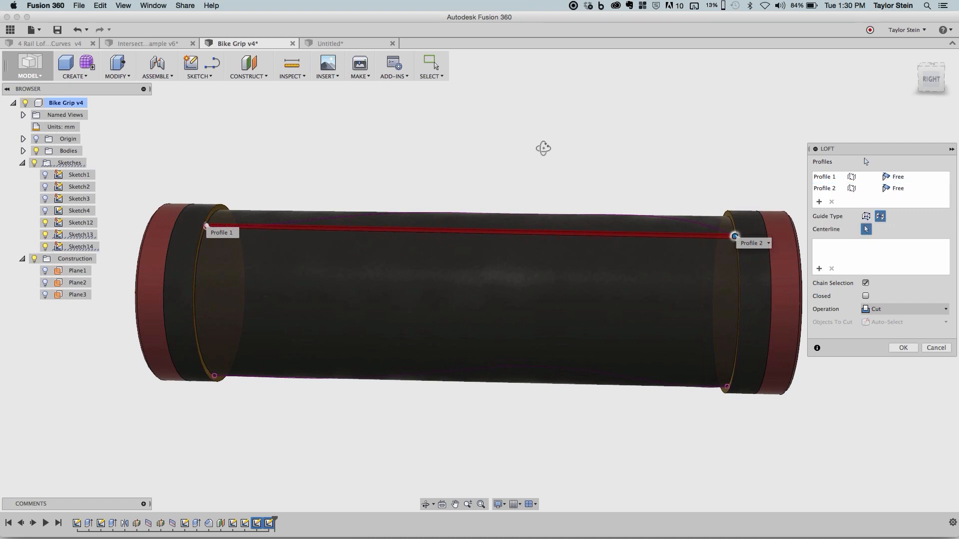
shift+middle_drag(542, 148, 548, 154)
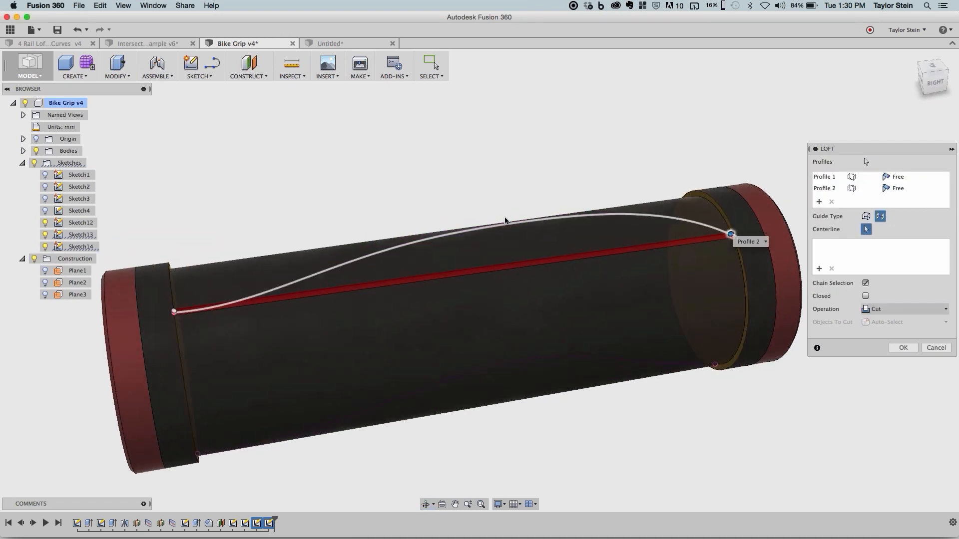
click(506, 220)
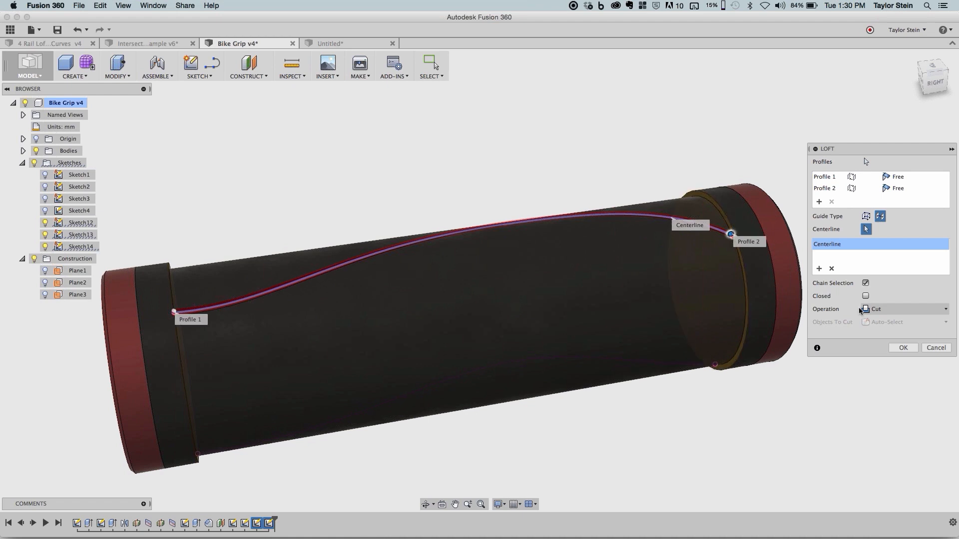
key(Return)
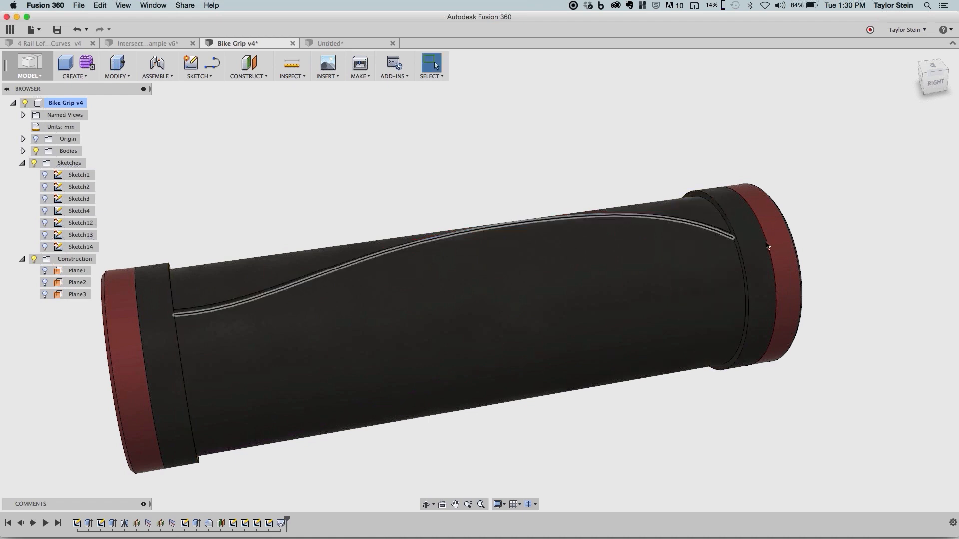
- Examine the lofted groove where it meets the collars at both ends of the grip
scroll(684, 253, up, 5)
scroll(685, 253, up, 5)
scroll(659, 257, down, 8)
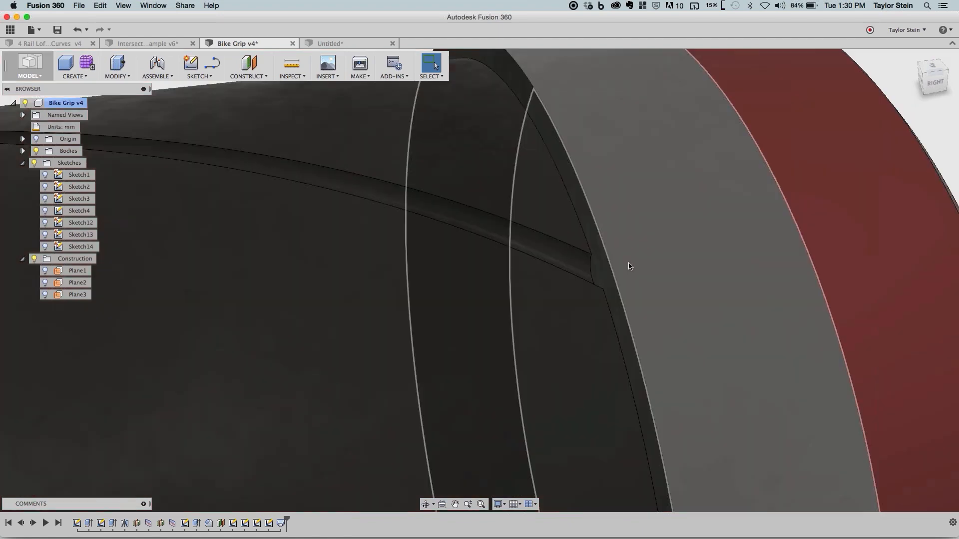
scroll(632, 265, up, 2)
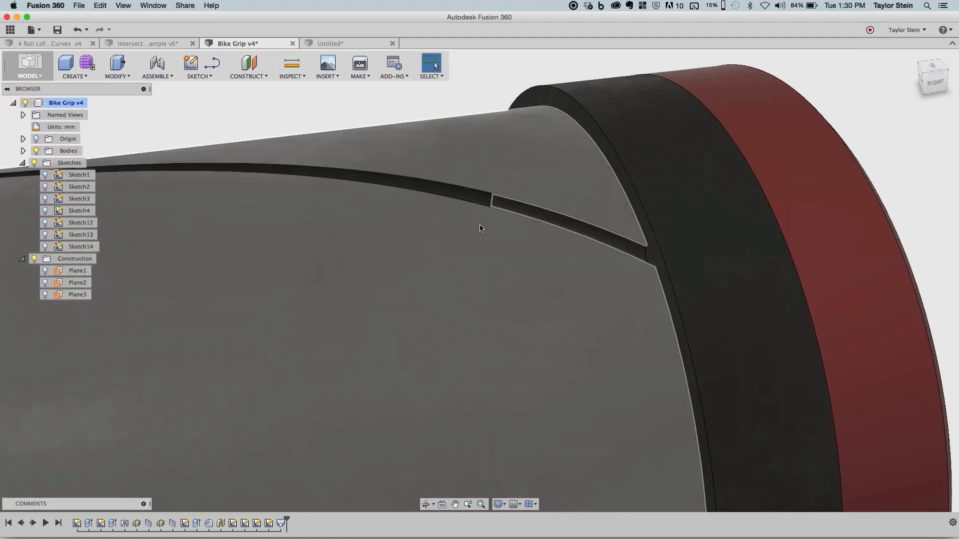
scroll(343, 207, down, 6)
middle_drag(344, 208, 552, 152)
shift+middle_drag(514, 215, 413, 301)
scroll(387, 235, up, 5)
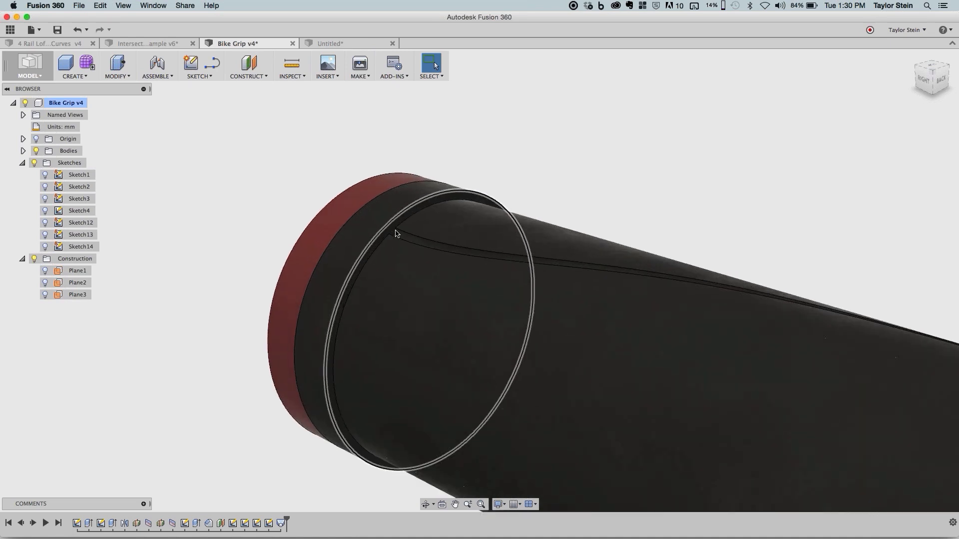
scroll(436, 224, up, 3)
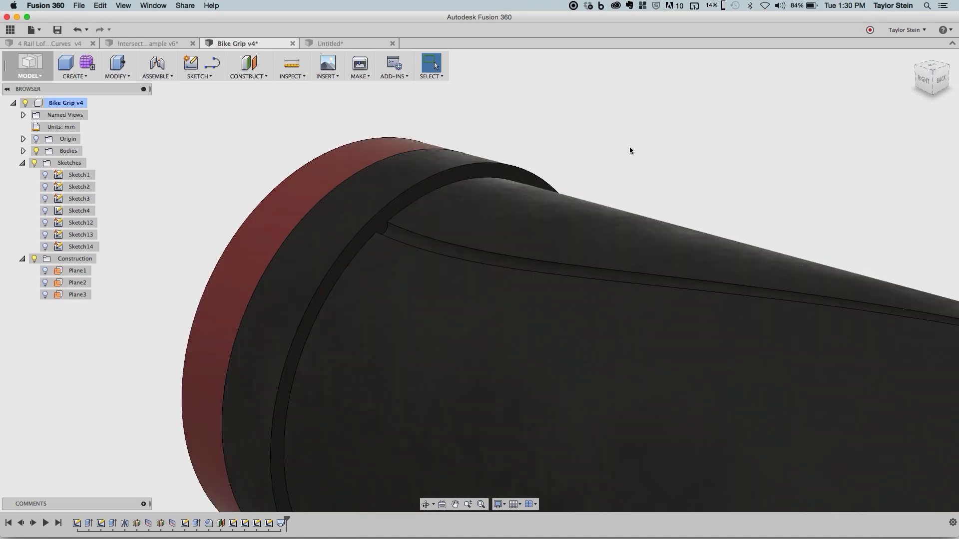
- Apply a constant-radius fillet to both long edges of the lofted groove
key(f)
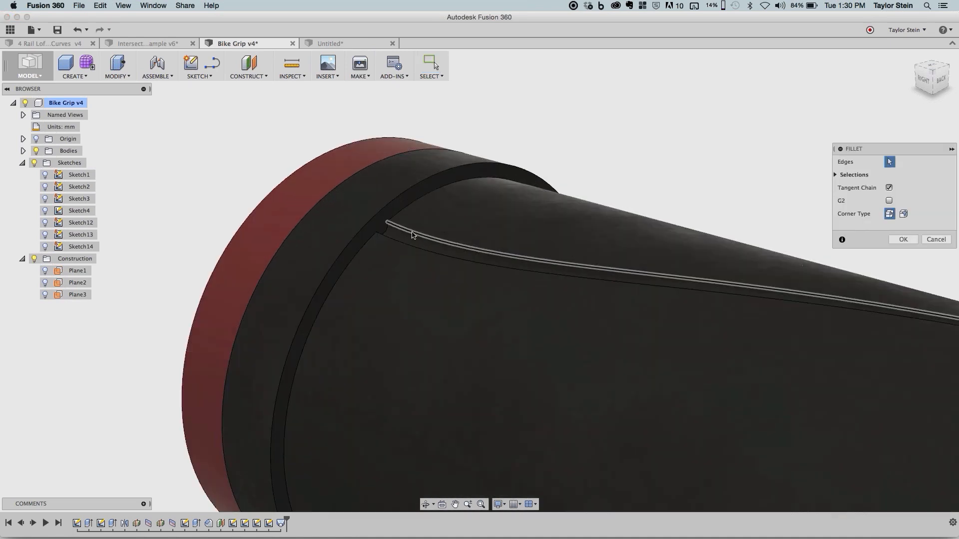
click(411, 248)
text(0.2)
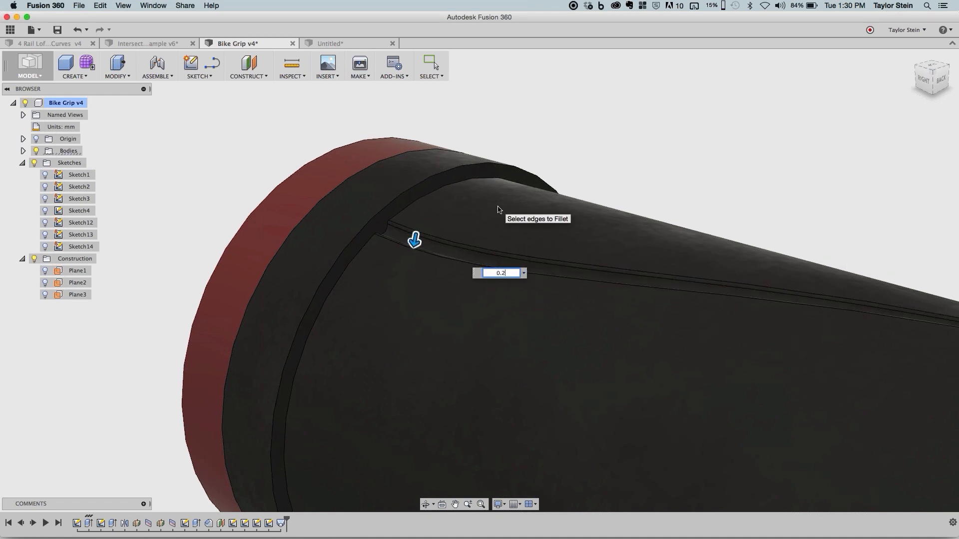
key(Return)
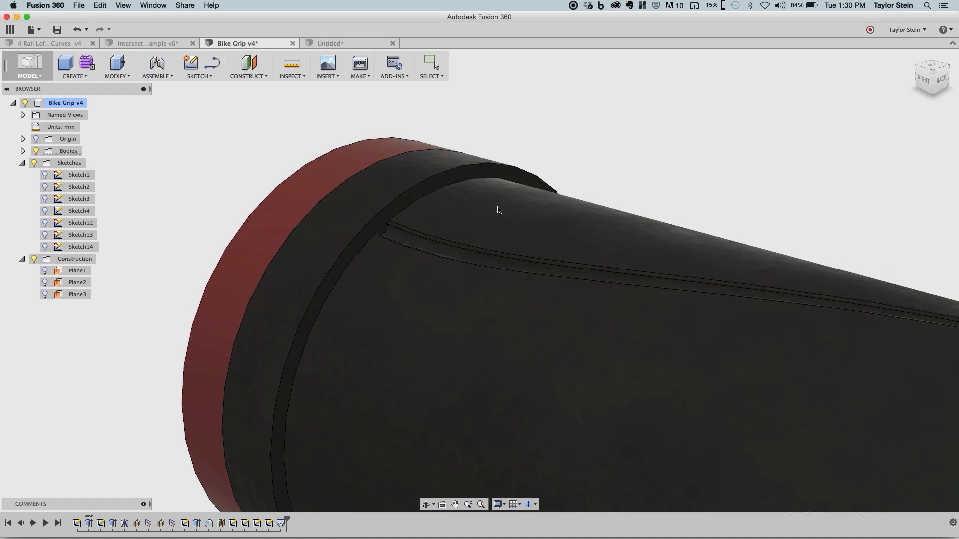
- Start a circular feature pattern with the groove's loft cut and its fillet as the objects
scroll(497, 210, down, 5)
middle_drag(685, 212, 603, 197)
scroll(603, 196, down, 2)
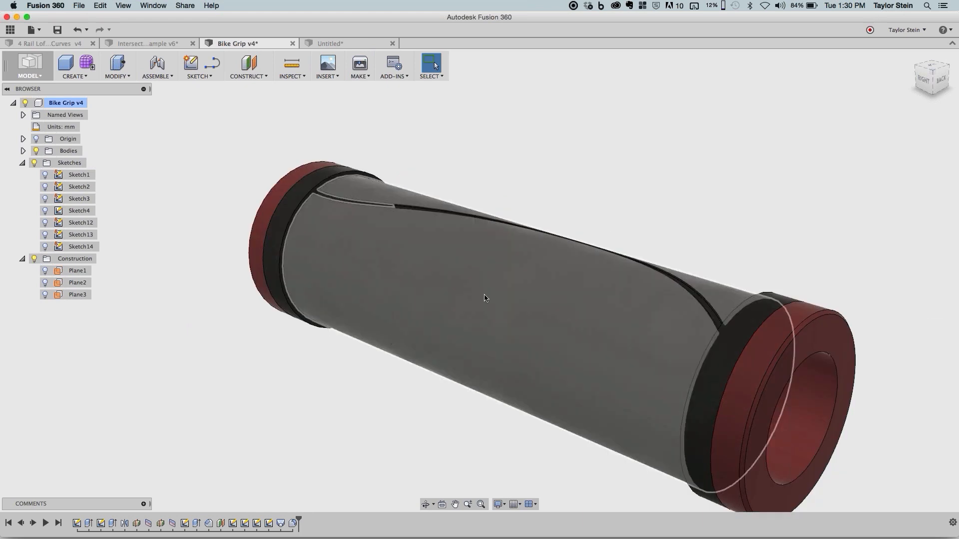
click(77, 73)
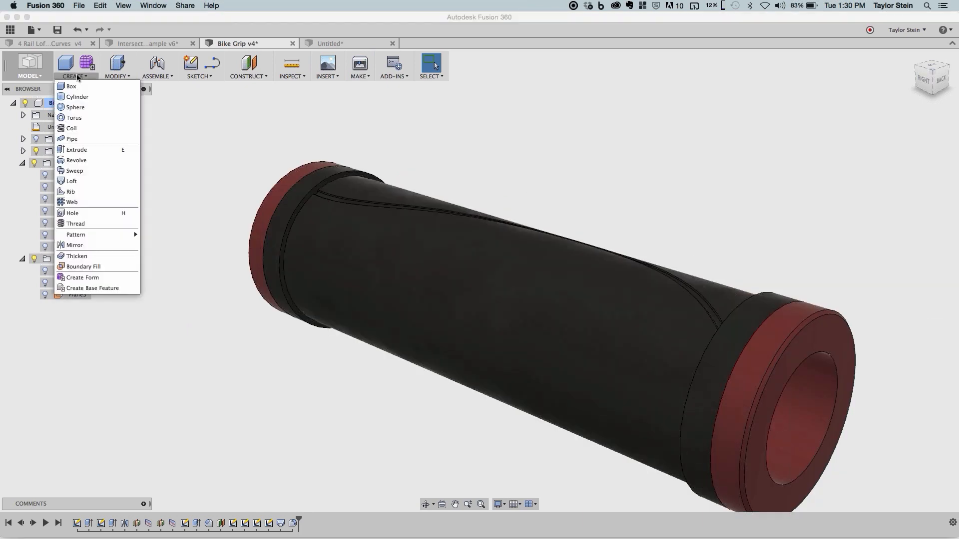
mouse_move(133, 233)
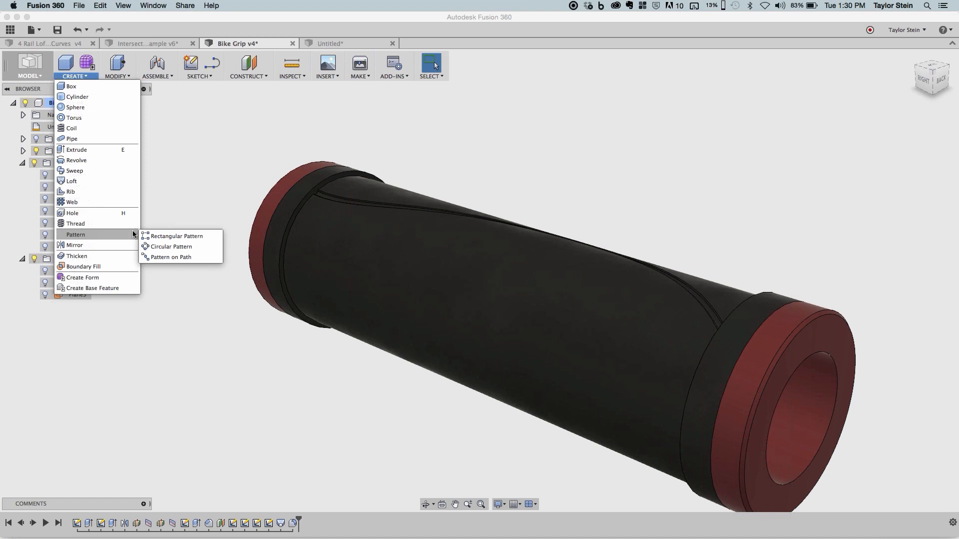
click(173, 246)
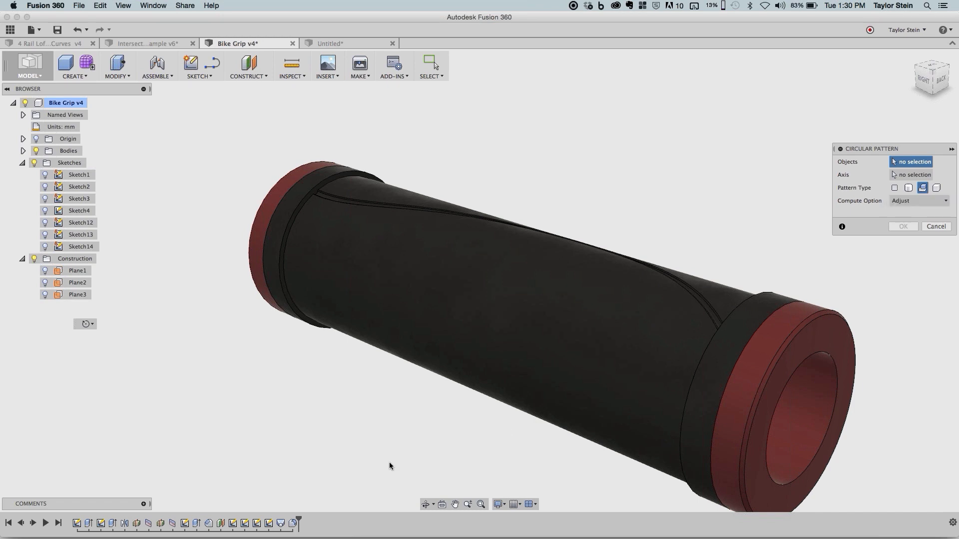
click(280, 522)
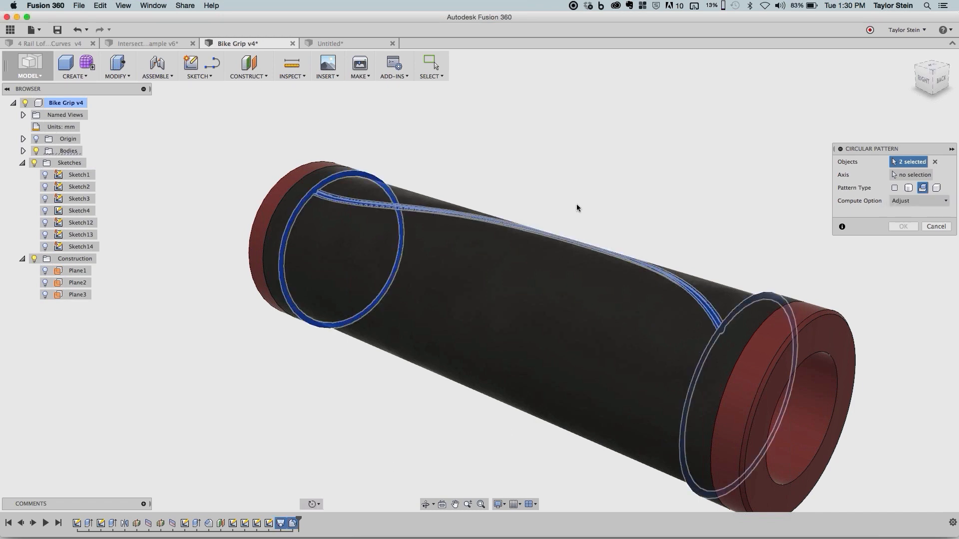
- Pattern the groove features around the grip's cylindrical face as the axis, with a full-circle quantity of 18
click(894, 173)
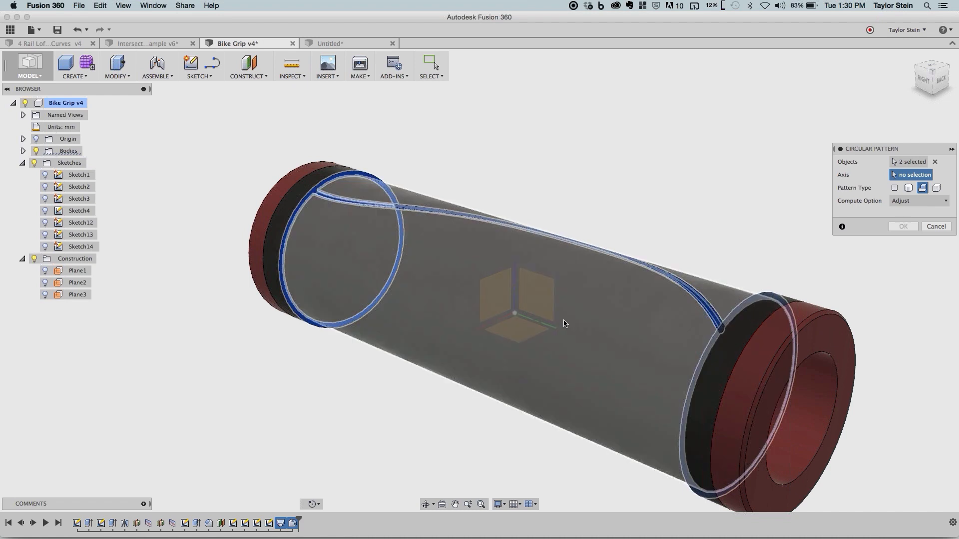
click(591, 376)
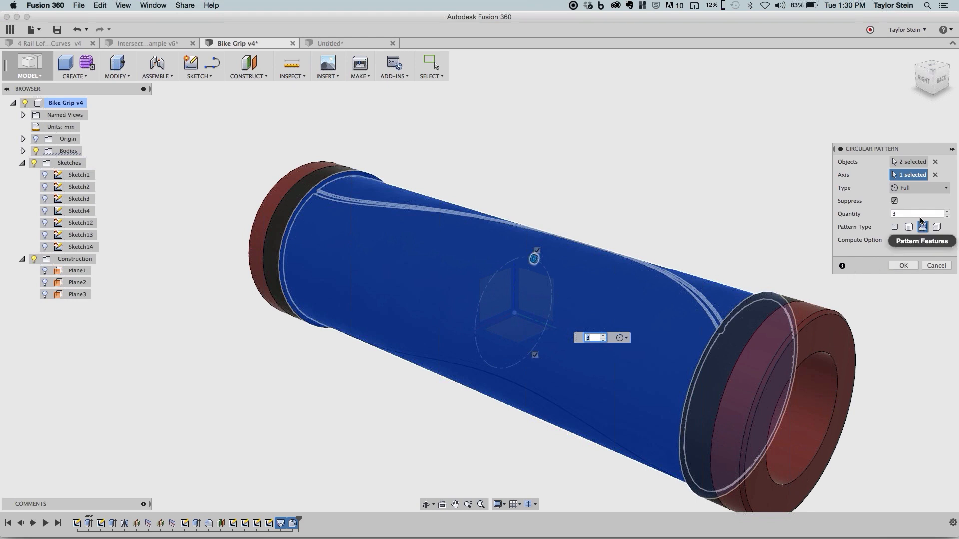
drag(918, 214, 850, 216)
text(18)
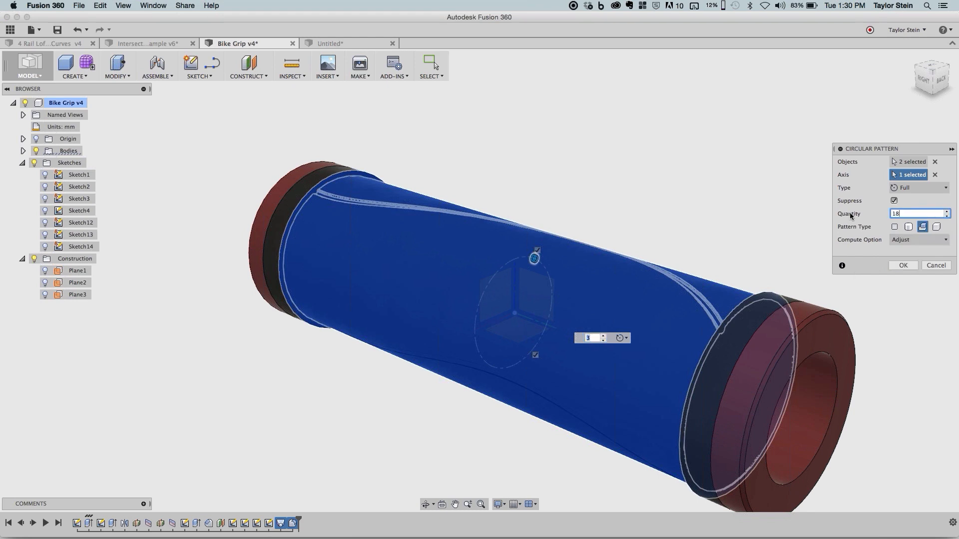
click(916, 265)
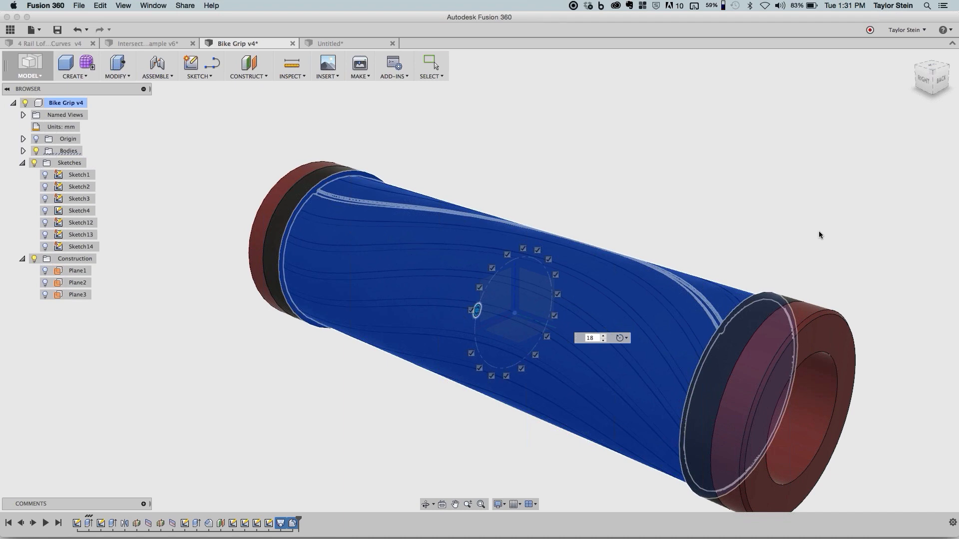
key(Return)
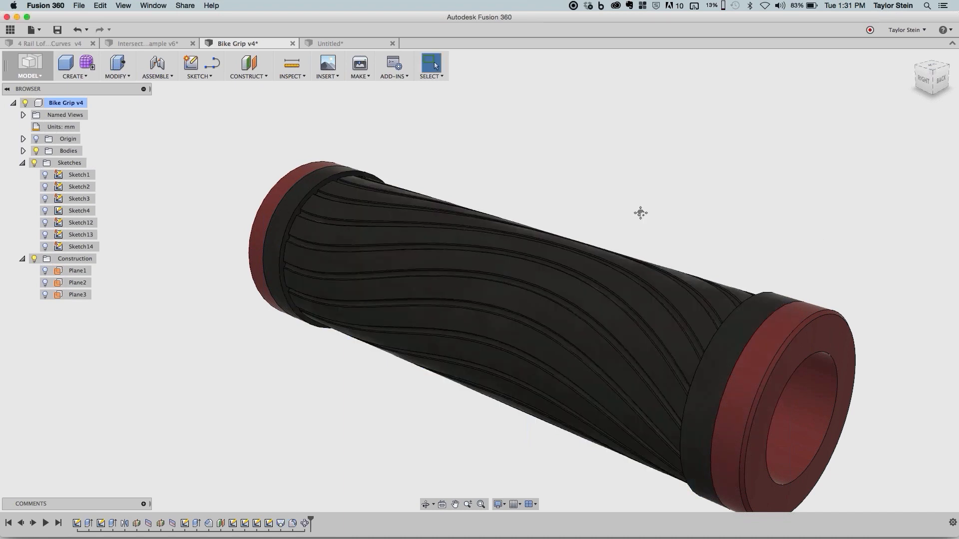
- Examine the patterned grooves near the collar and around the whole grip
middle_drag(640, 213, 489, 242)
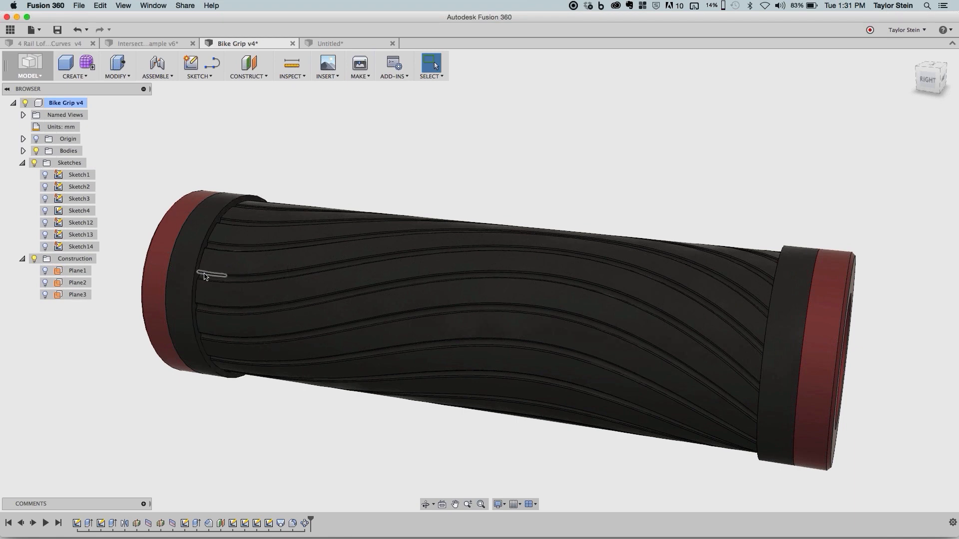
scroll(204, 276, up, 4)
scroll(205, 276, up, 3)
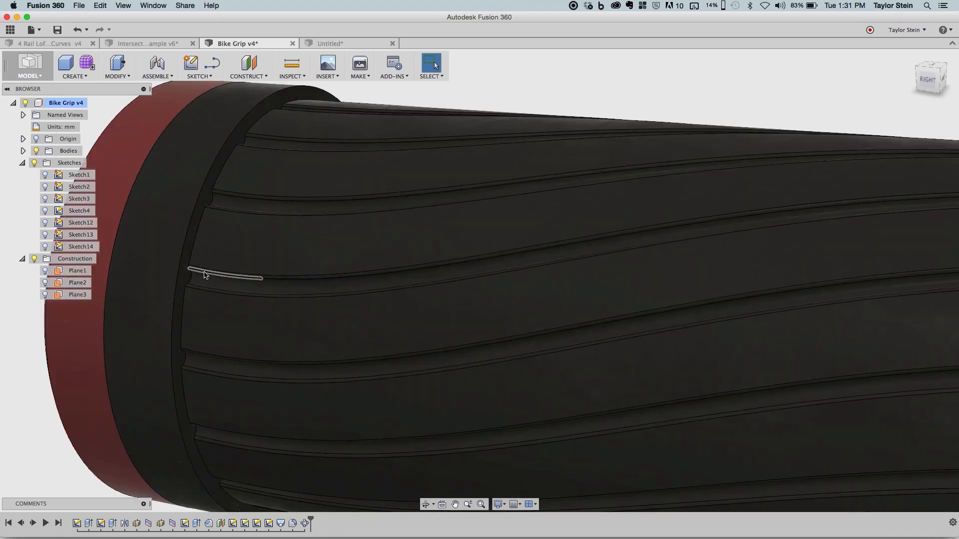
scroll(205, 273, down, 7)
shift+middle_drag(333, 272, 367, 274)
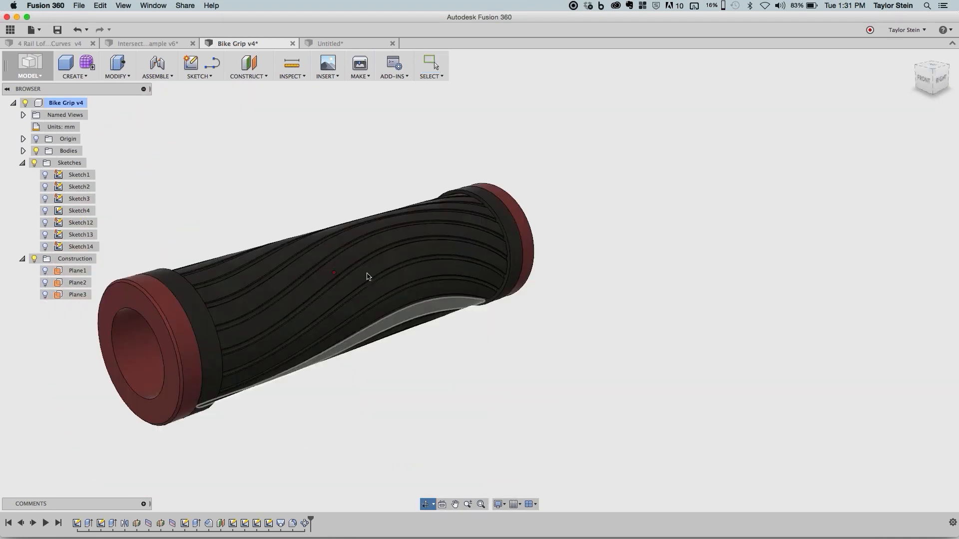
scroll(368, 275, left, 5)
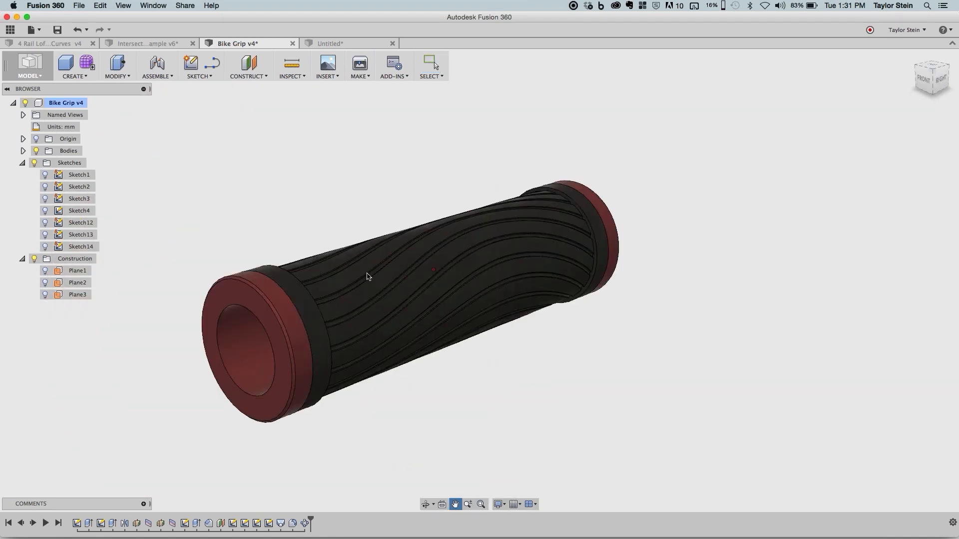
right_click(306, 524)
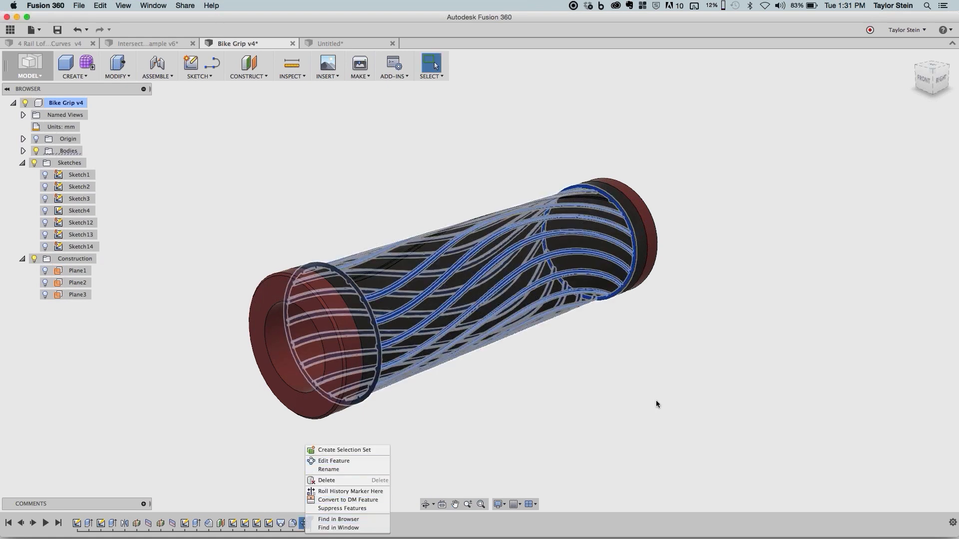
click(674, 395)
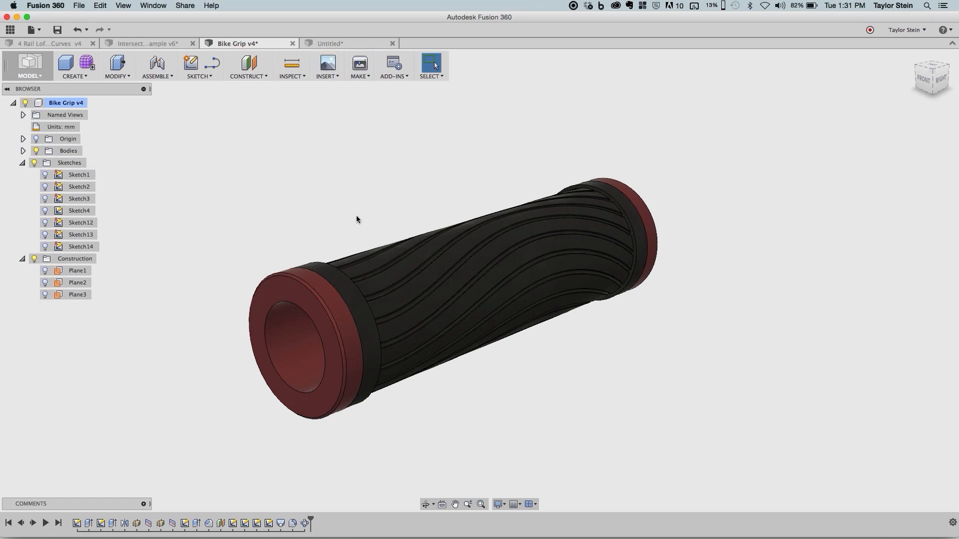
key(super+Tab)
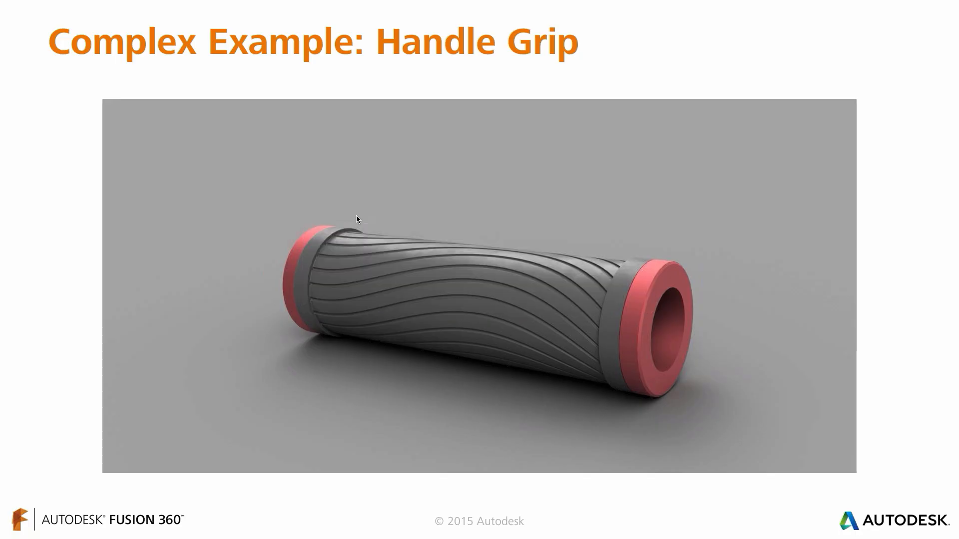
key(Right)
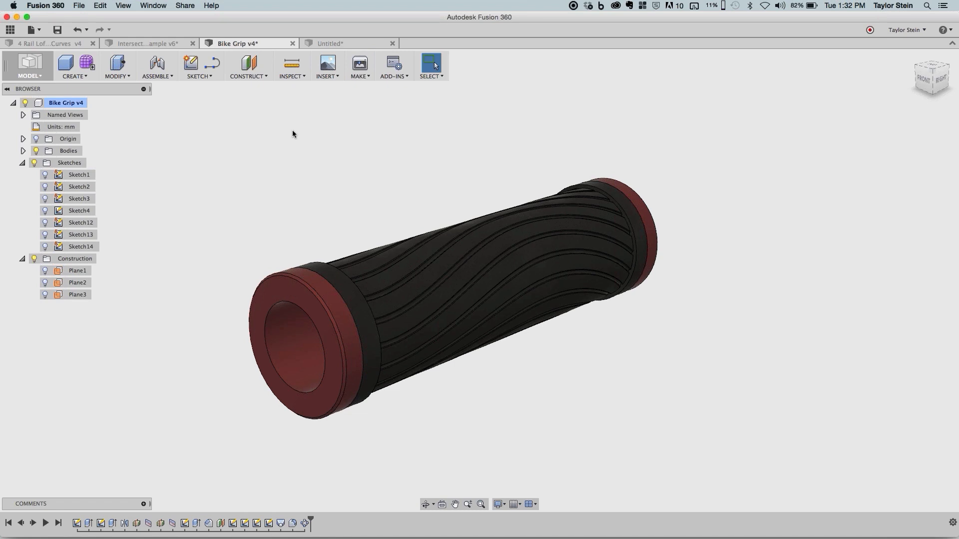
key(super+Tab)
- Create a new design and start a sketch on the horizontal top plane
click(342, 46)
click(31, 29)
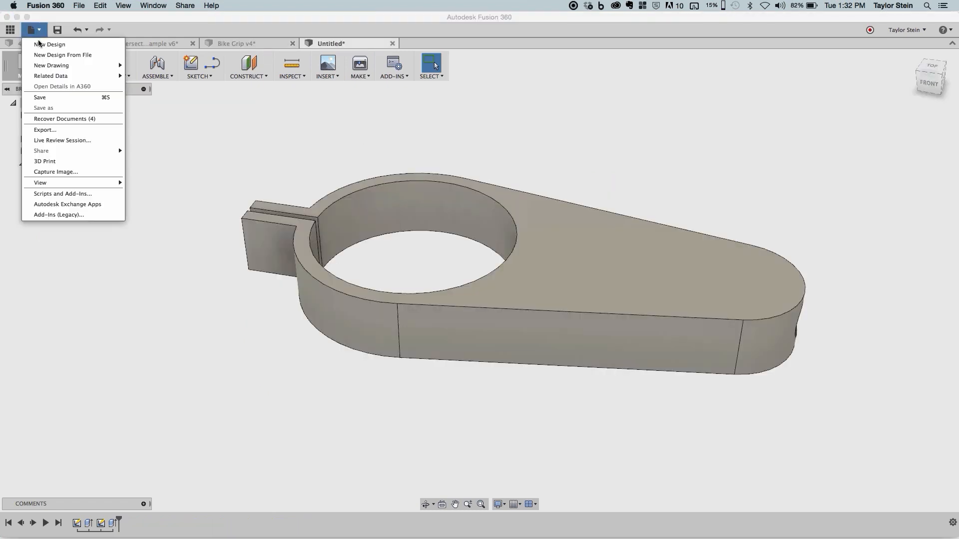
click(40, 42)
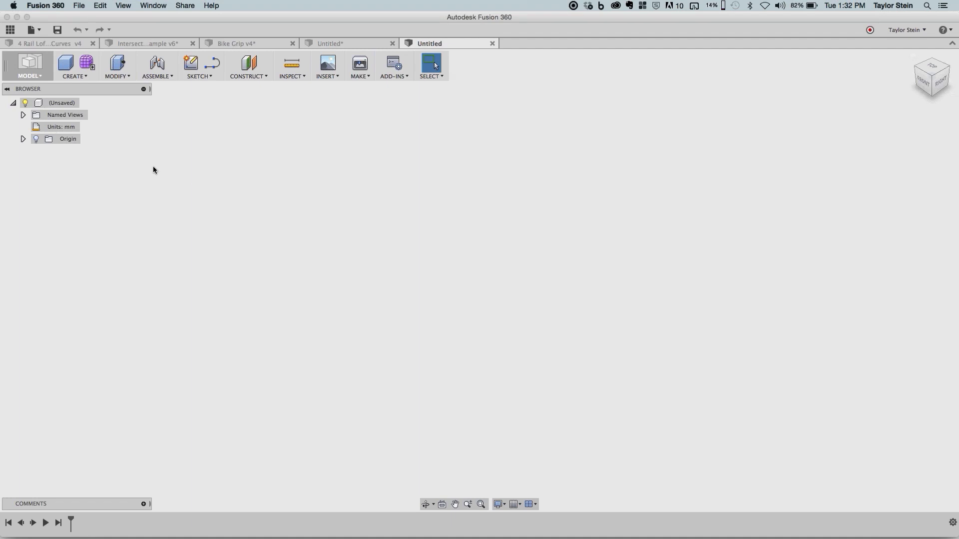
click(190, 63)
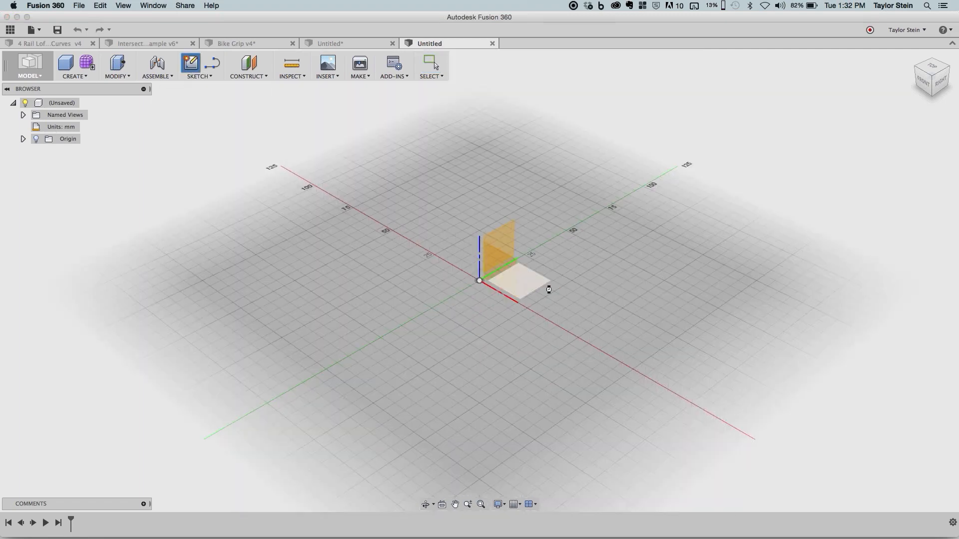
click(548, 289)
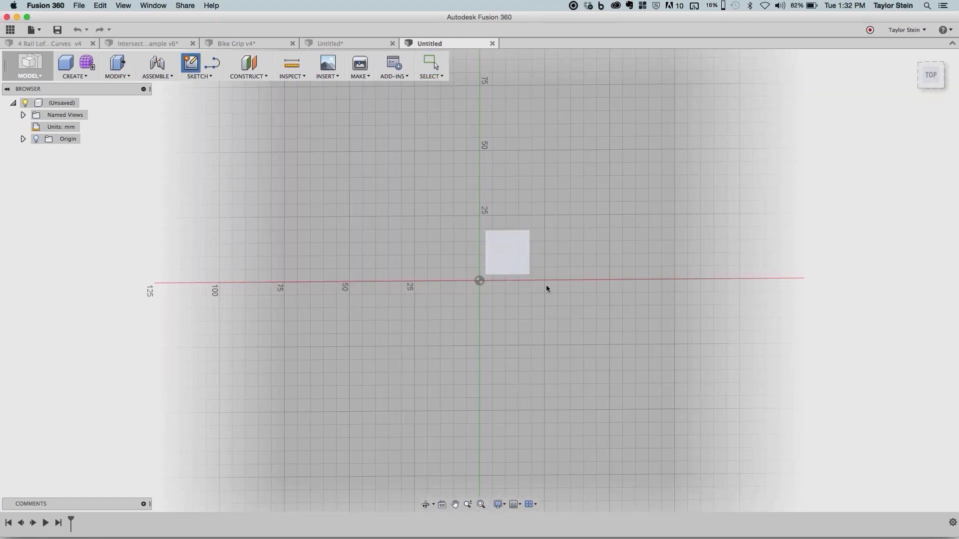
- Draw a wavy four-point spline that starts near the horizontal axis, crosses it twice and ends well above it
click(205, 79)
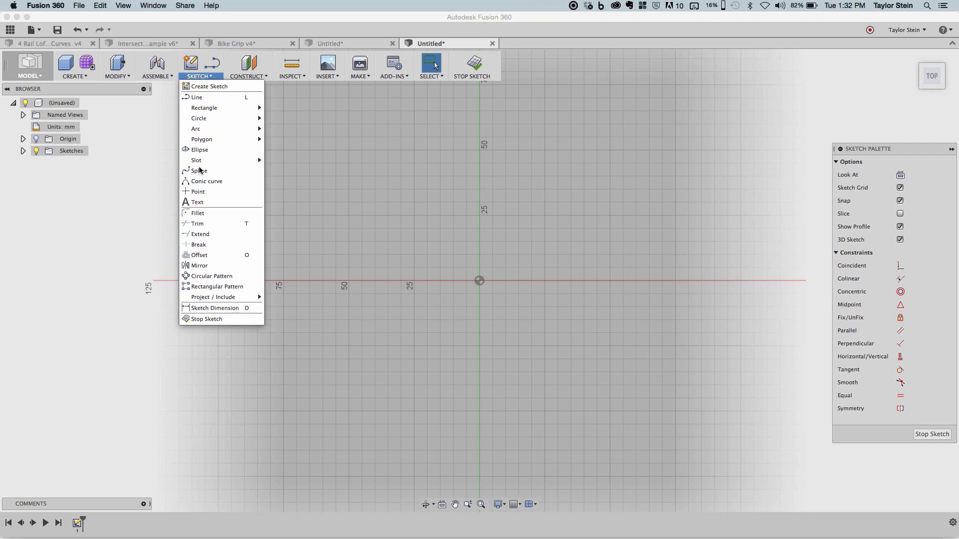
click(196, 171)
click(204, 289)
click(472, 223)
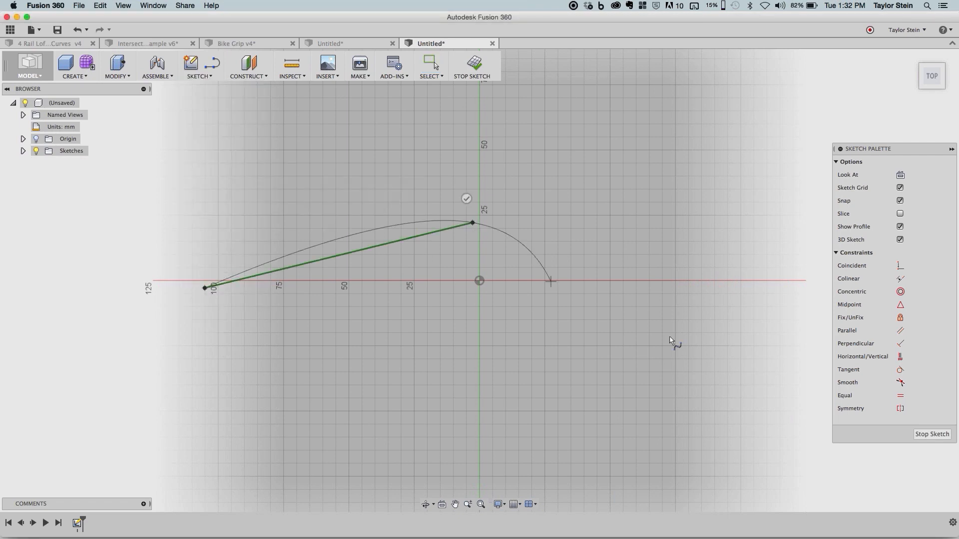
click(669, 336)
click(788, 180)
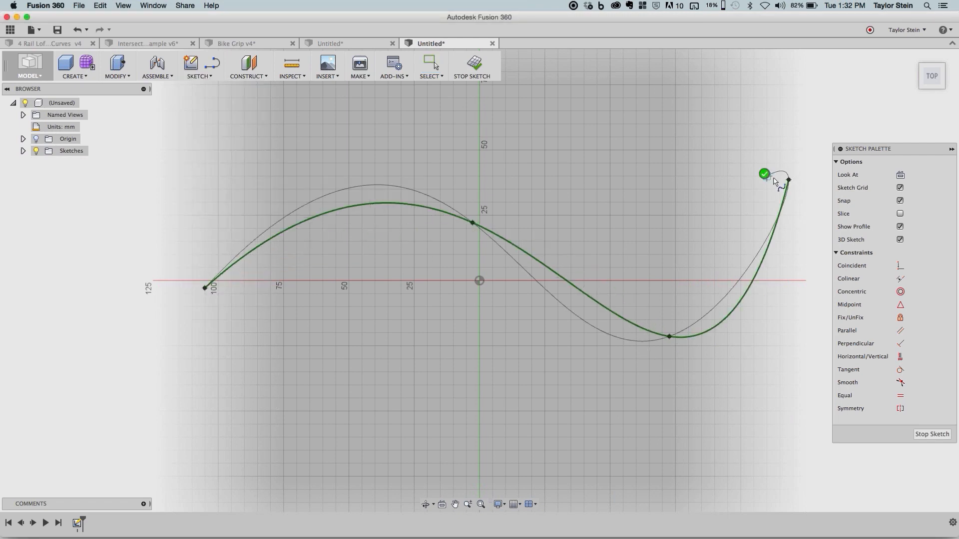
click(764, 173)
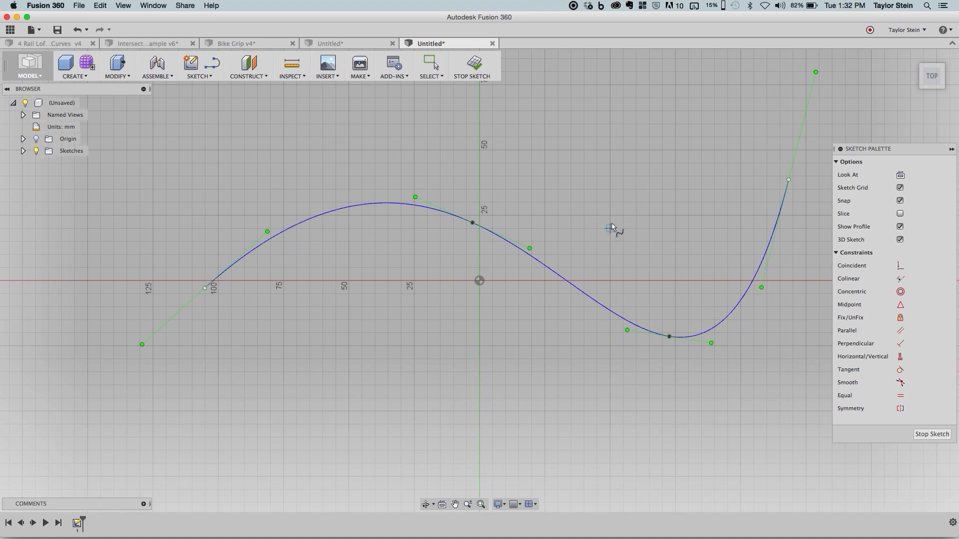
- Check the Design preferences for the option that allows 3D sketching of lines and splines, and close the preferences
shift+middle_drag(610, 230, 610, 225)
mouse_move(612, 158)
shift+middle_down()
mouse_move(618, 167)
mouse_move(591, 209)
shift+middle_up()
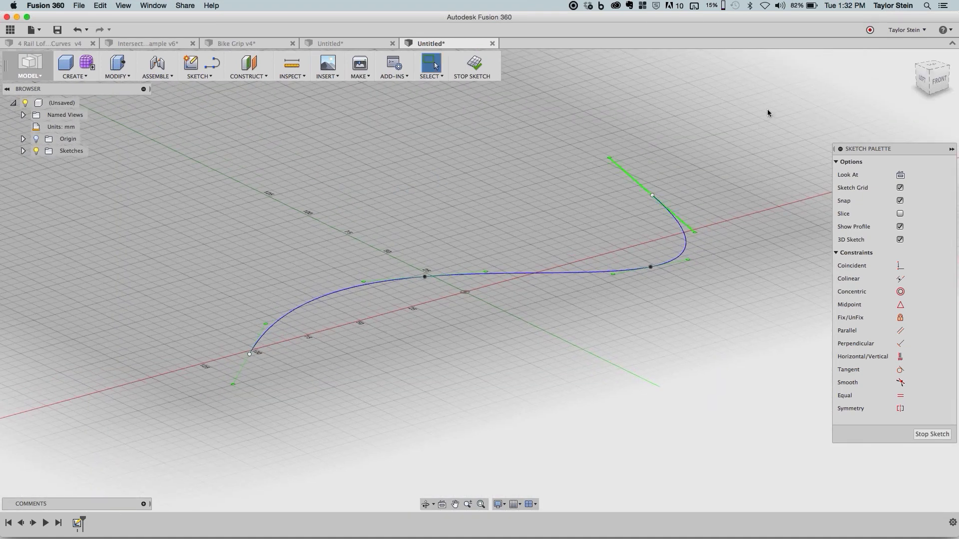
click(906, 31)
click(906, 54)
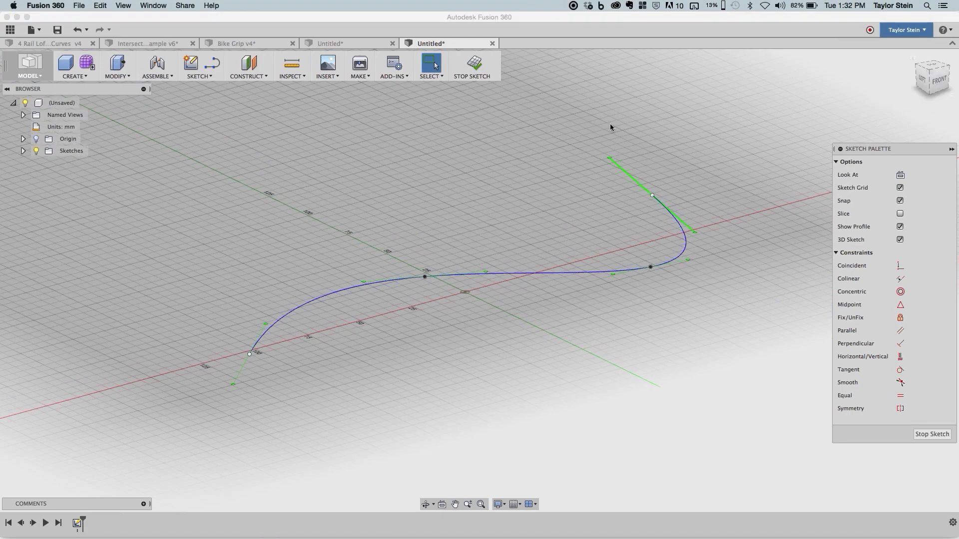
click(276, 150)
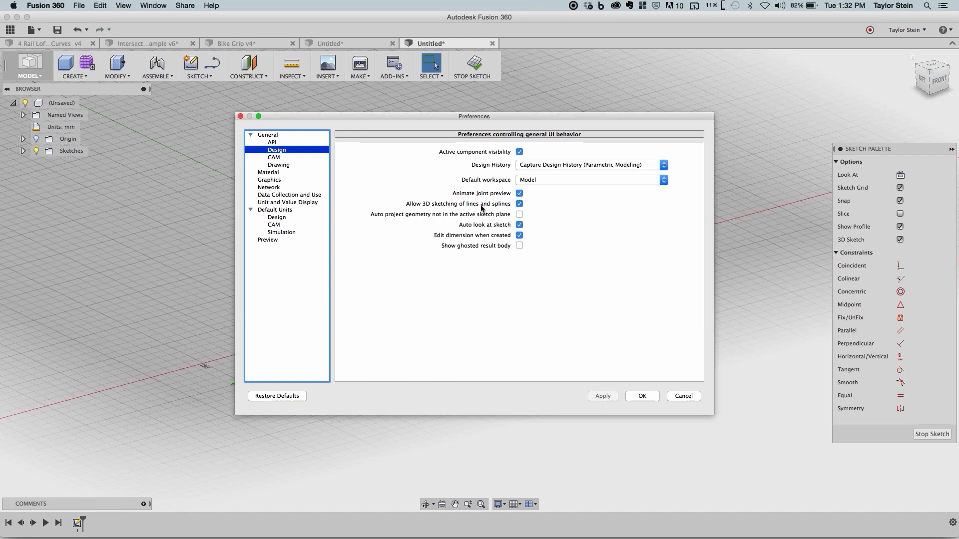
click(643, 396)
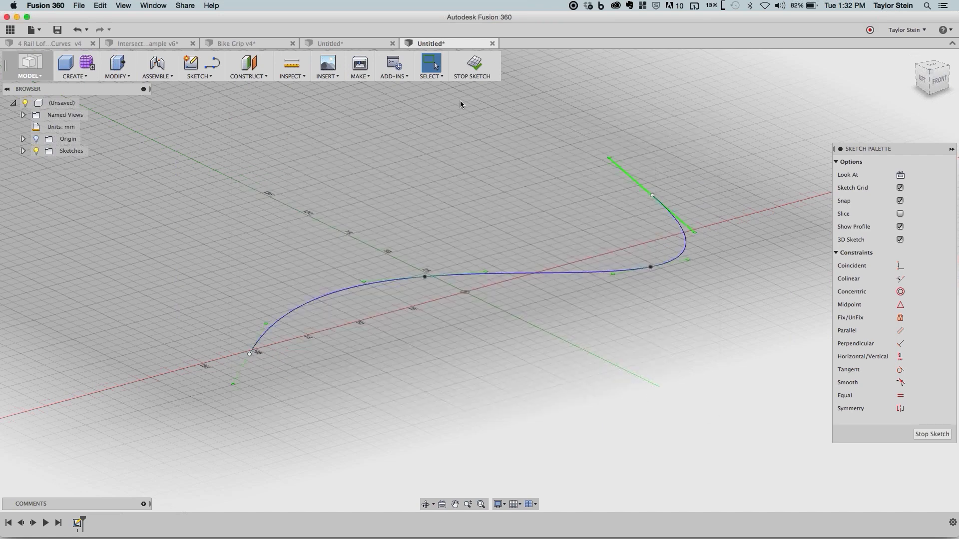
- Finish the sketch and move the spline's near start point about 62 mm up in Z as a sketch object
click(473, 64)
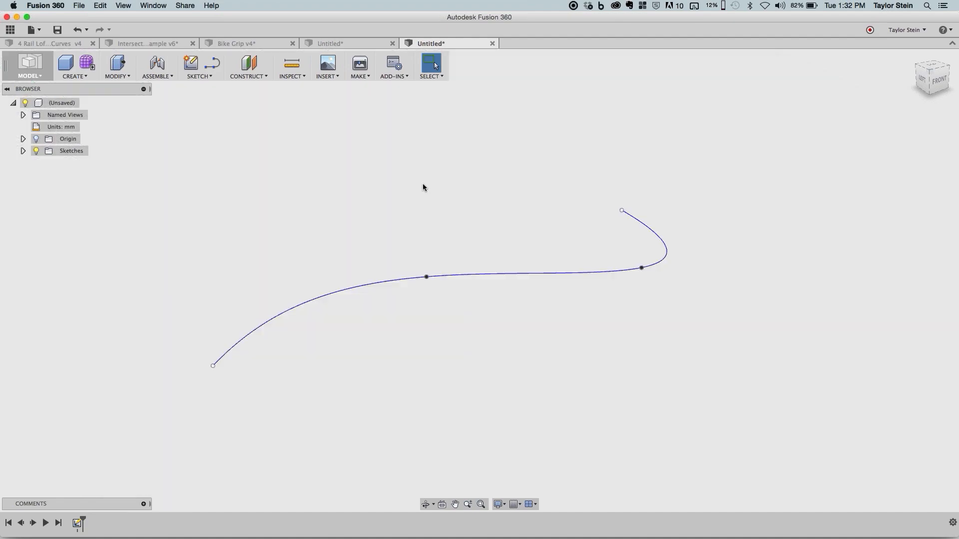
right_click(423, 185)
click(400, 200)
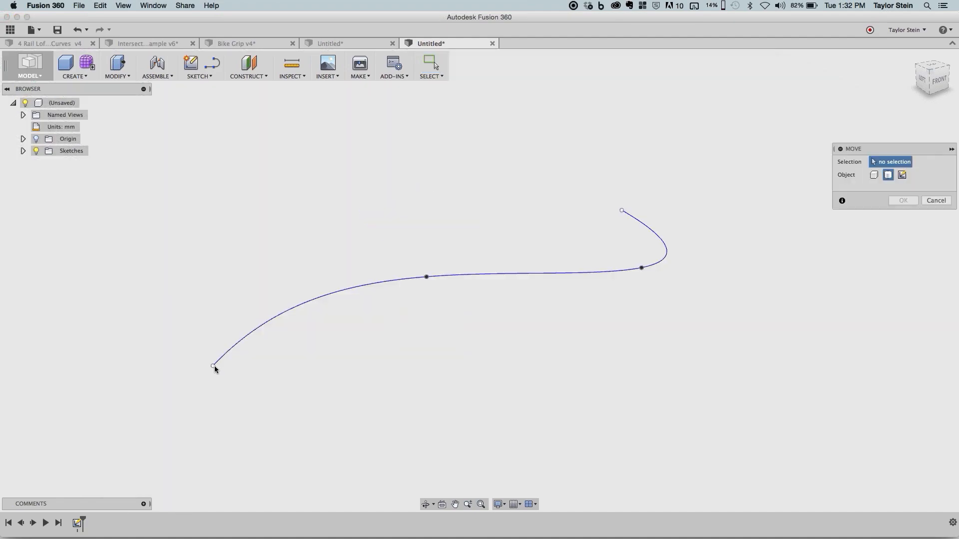
click(902, 175)
click(213, 366)
drag(210, 340, 257, 154)
right_click(376, 157)
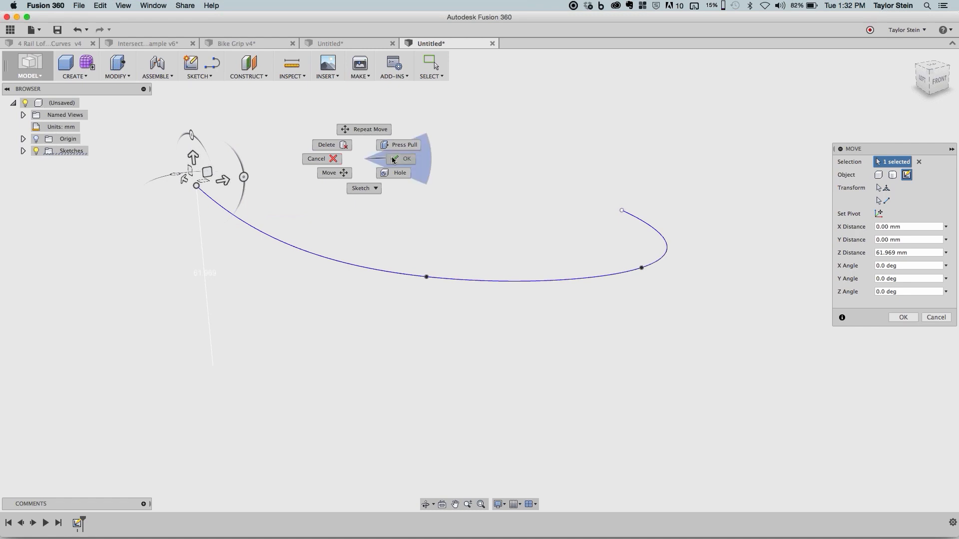
click(389, 160)
- Inspect the reshaped 3D spline from other angles and close its design without saving
mouse_move(321, 172)
shift+middle_down()
mouse_move(403, 171)
mouse_move(364, 174)
mouse_move(366, 193)
mouse_move(361, 173)
shift+middle_up()
shift+middle_drag(450, 205, 446, 231)
key(Escape)
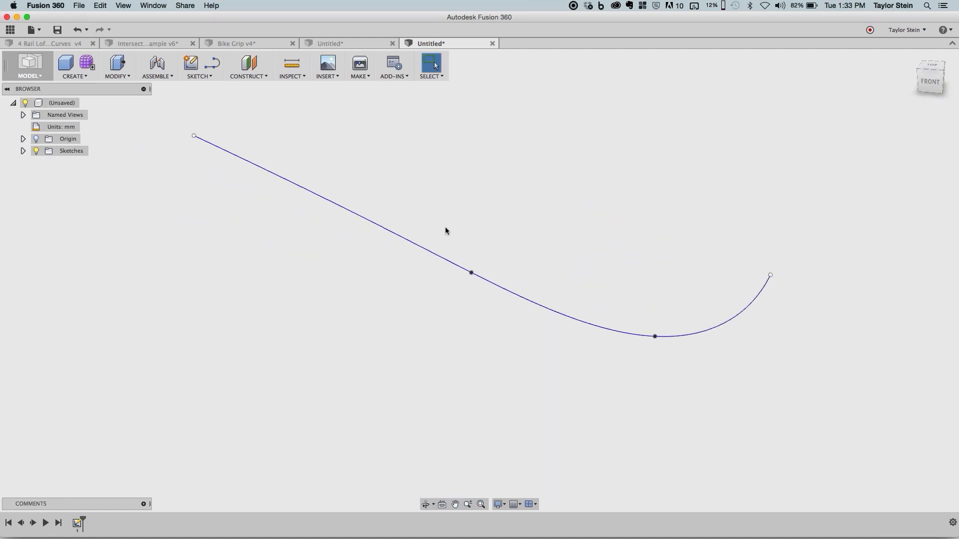
click(491, 43)
click(440, 292)
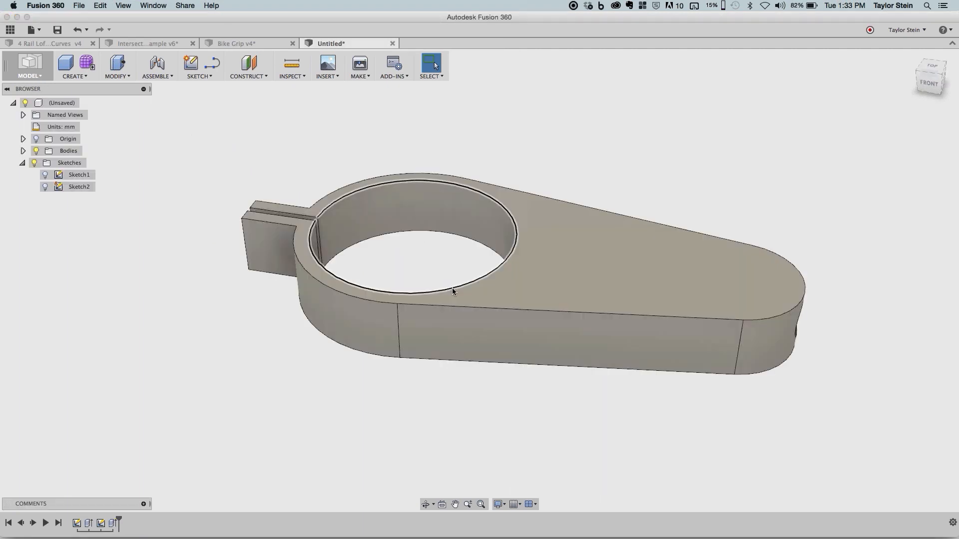
- Create a new blank design and start a sketch on its top plane
click(32, 29)
click(31, 47)
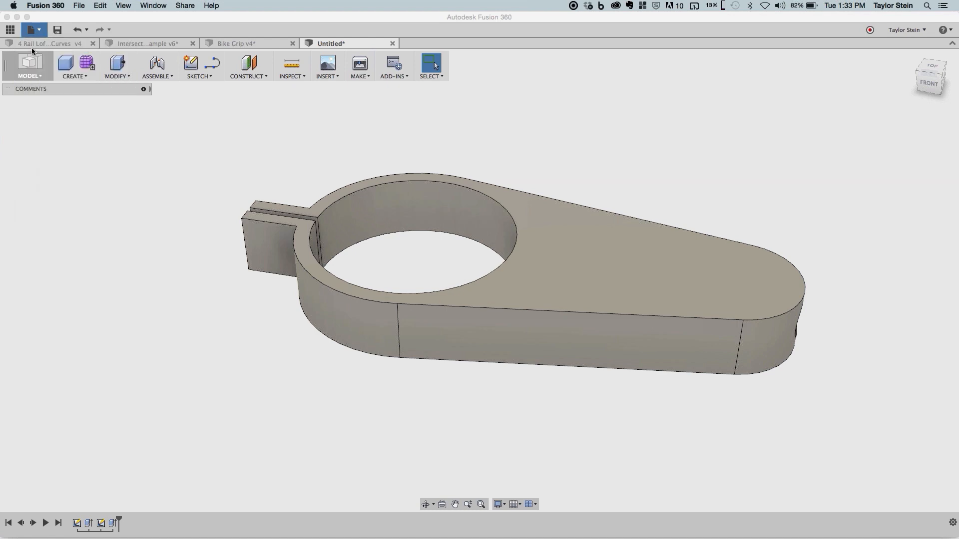
click(190, 64)
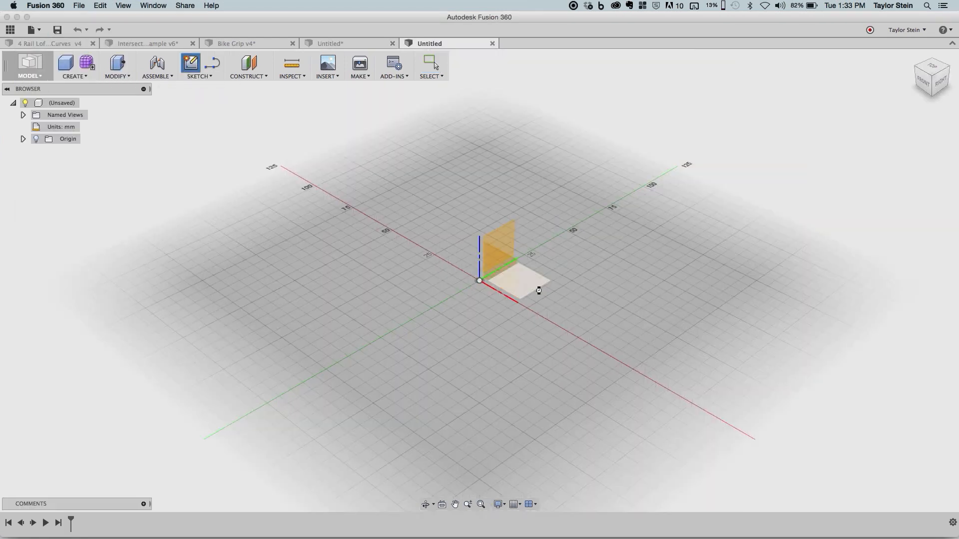
click(538, 290)
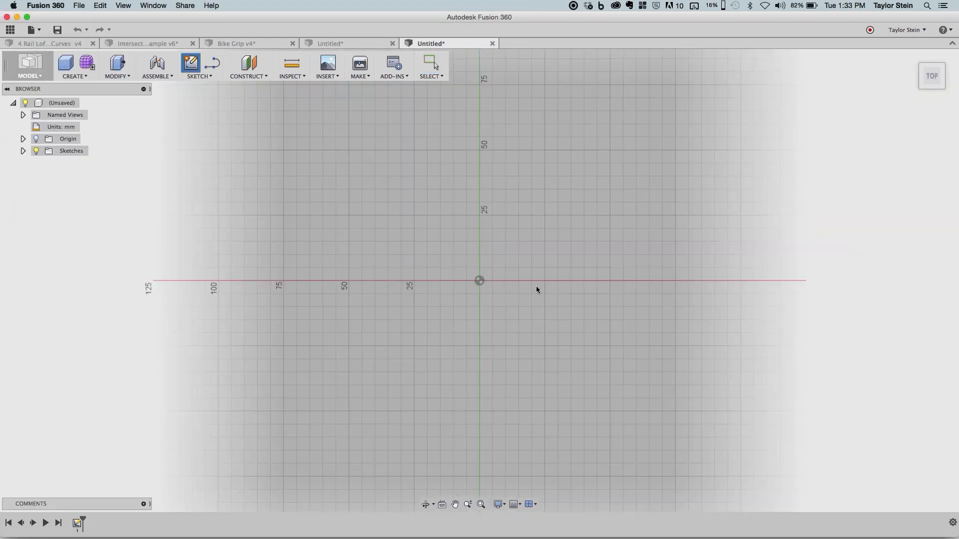
- Sketch a thin two-point rectangle about 64 by 8 mm above the origin
key(r)
click(378, 156)
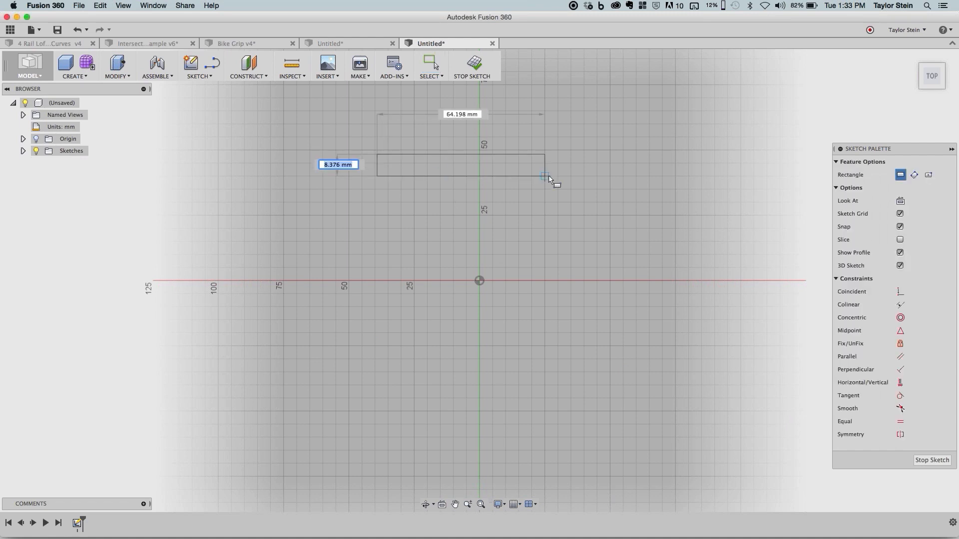
click(545, 176)
click(545, 365)
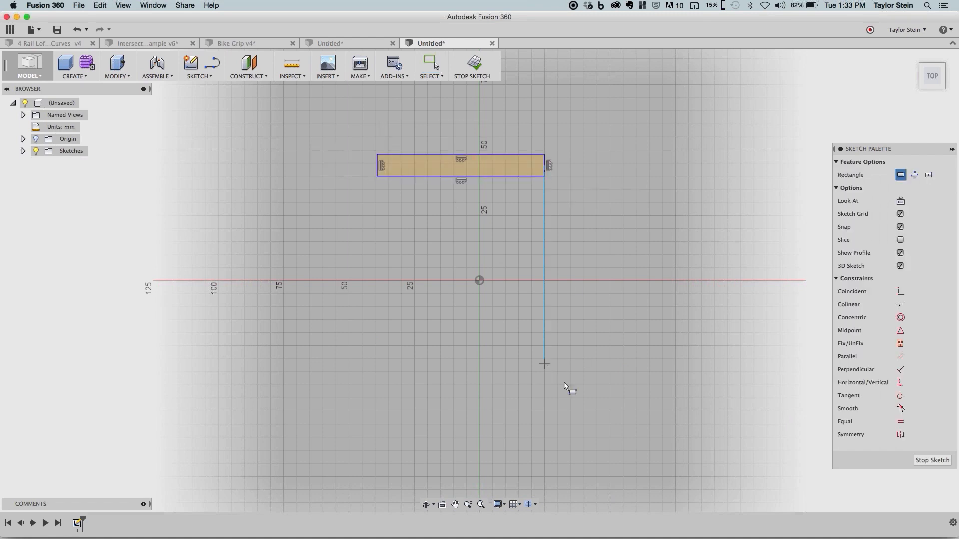
key(Escape)
- Sketch a second thin rectangle separate from the first, below the horizontal axis, and finish the sketch
key(r)
click(519, 359)
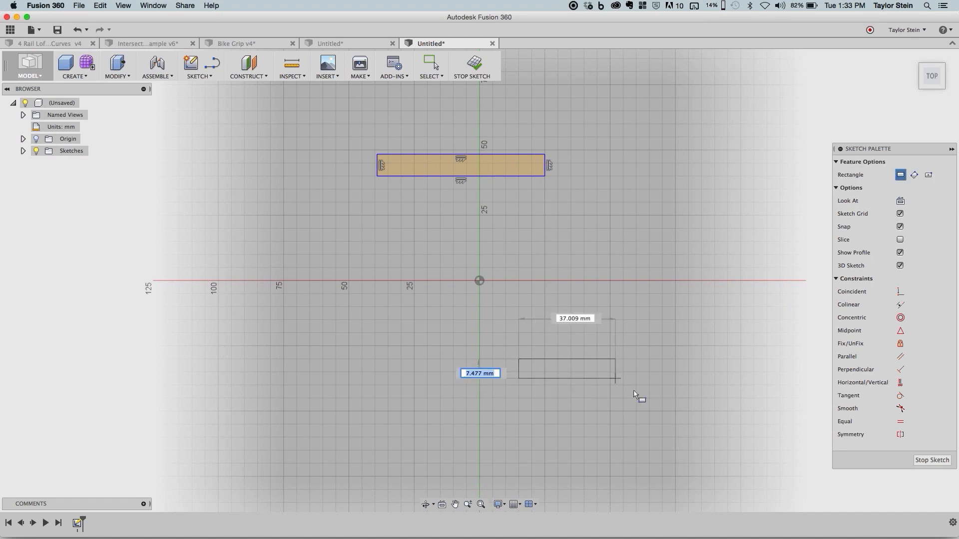
click(650, 385)
mouse_move(682, 299)
shift+middle_down()
mouse_move(670, 255)
mouse_move(666, 325)
mouse_move(661, 316)
mouse_move(687, 396)
mouse_move(679, 385)
shift+middle_up()
click(474, 65)
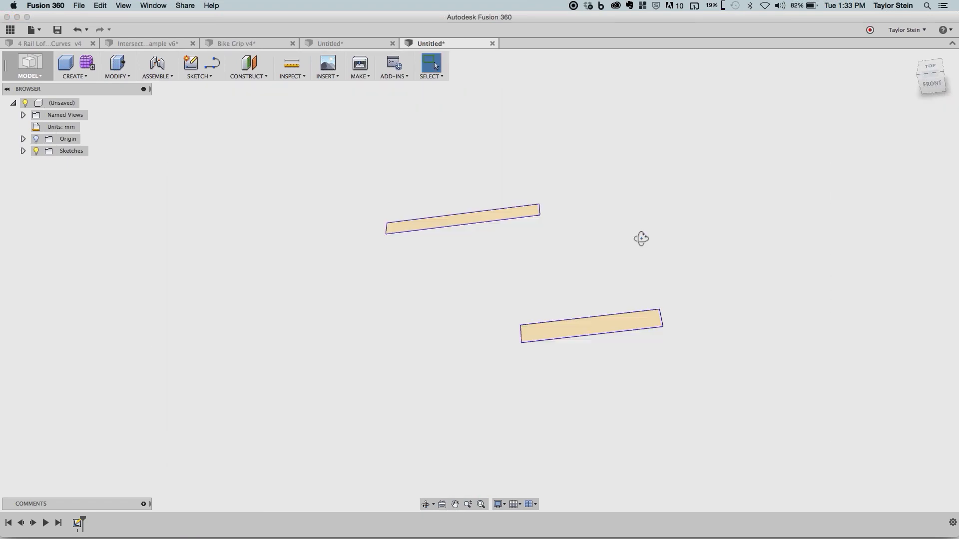
- Extrude the first, longer rectangle upward as a new body
mouse_move(640, 238)
shift+middle_down()
mouse_move(720, 319)
mouse_move(663, 329)
shift+middle_up()
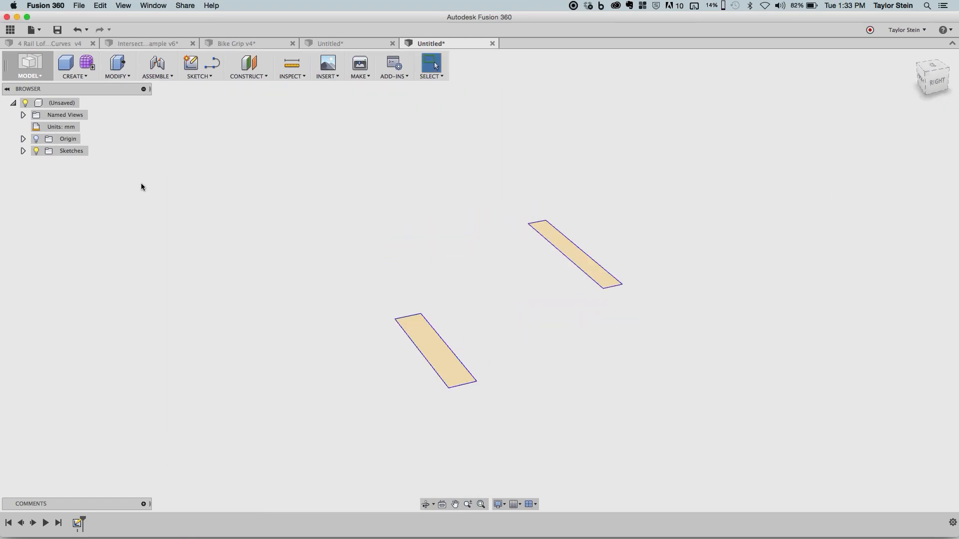
key(e)
click(568, 240)
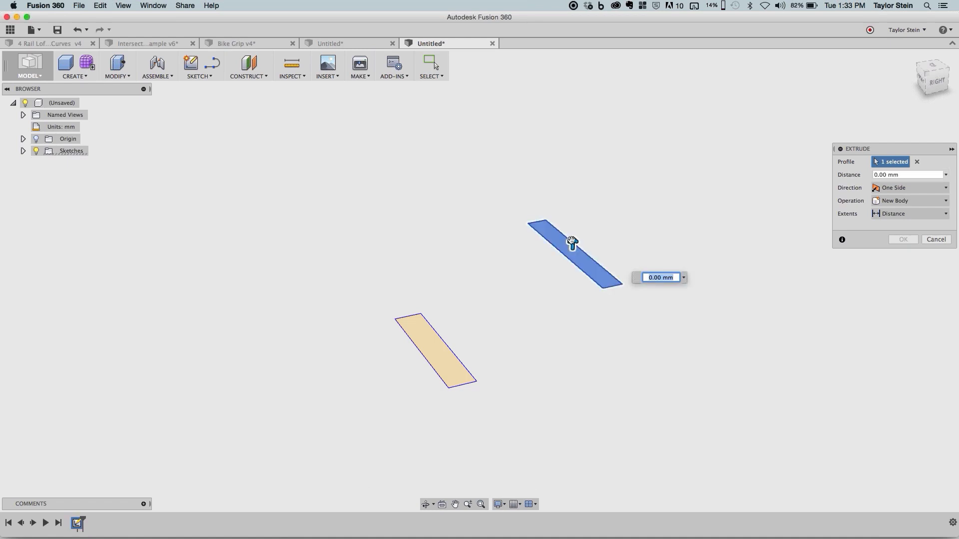
drag(573, 88, 578, 85)
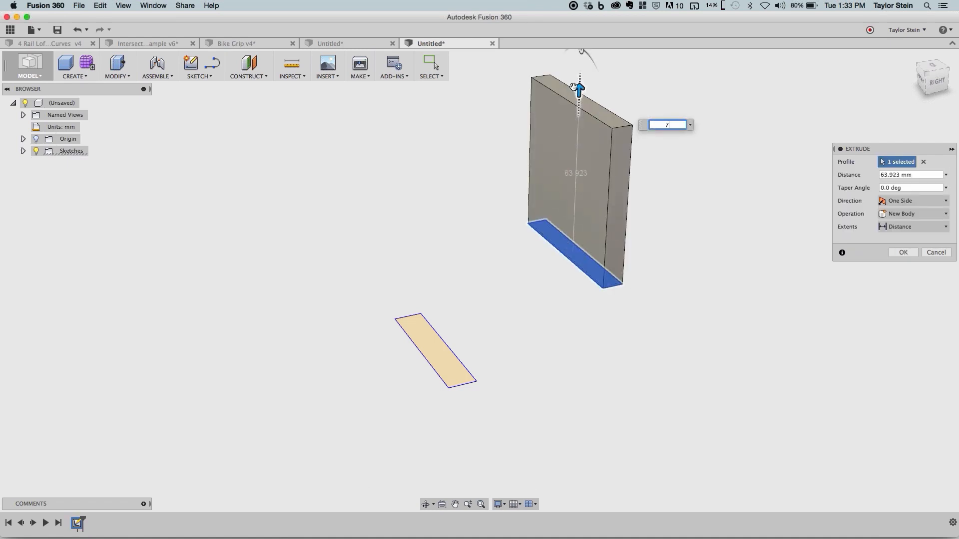
key(Return)
- Show the hidden sketch again and extrude the second rectangle upward as a separate body, shorter than the first
click(22, 163)
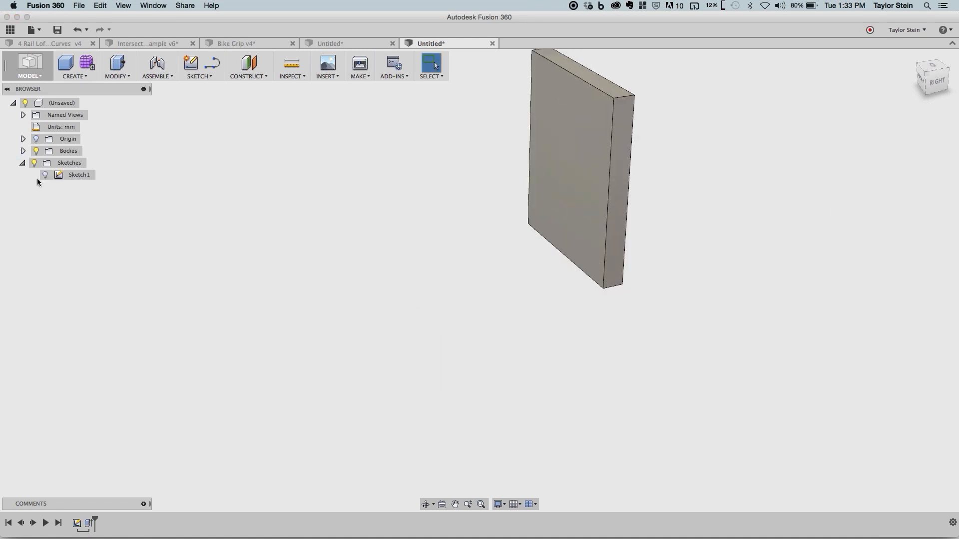
click(45, 175)
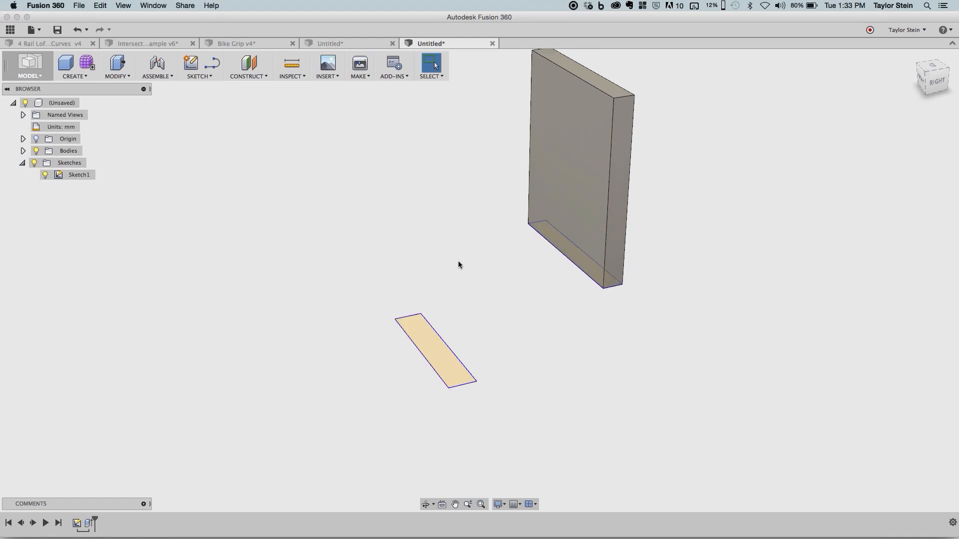
key(e)
click(444, 353)
drag(433, 342, 430, 274)
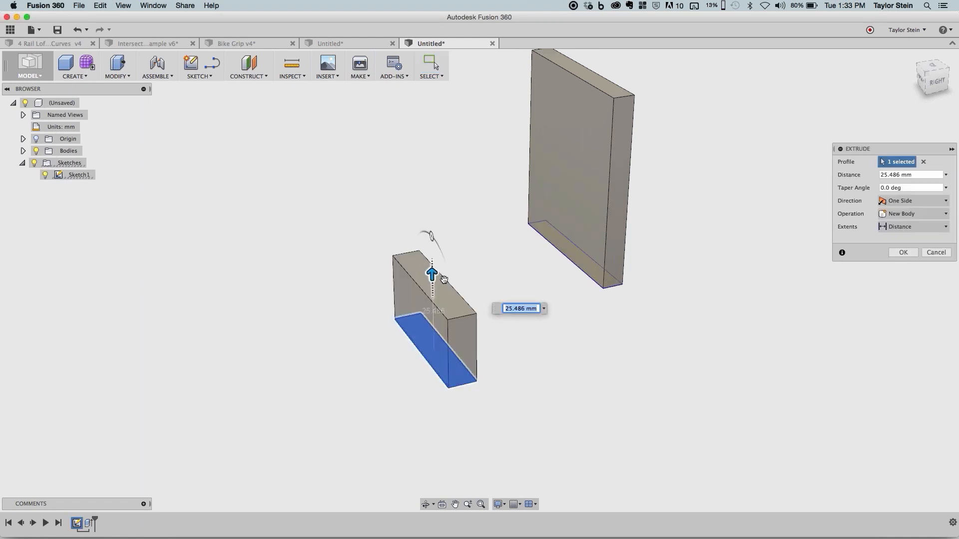
key(Return)
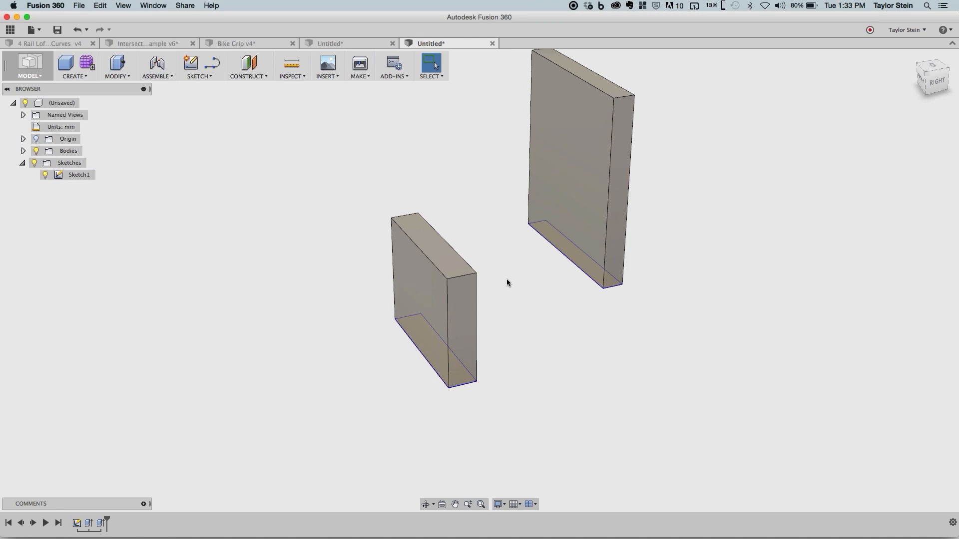
shift+middle_drag(616, 332, 612, 125)
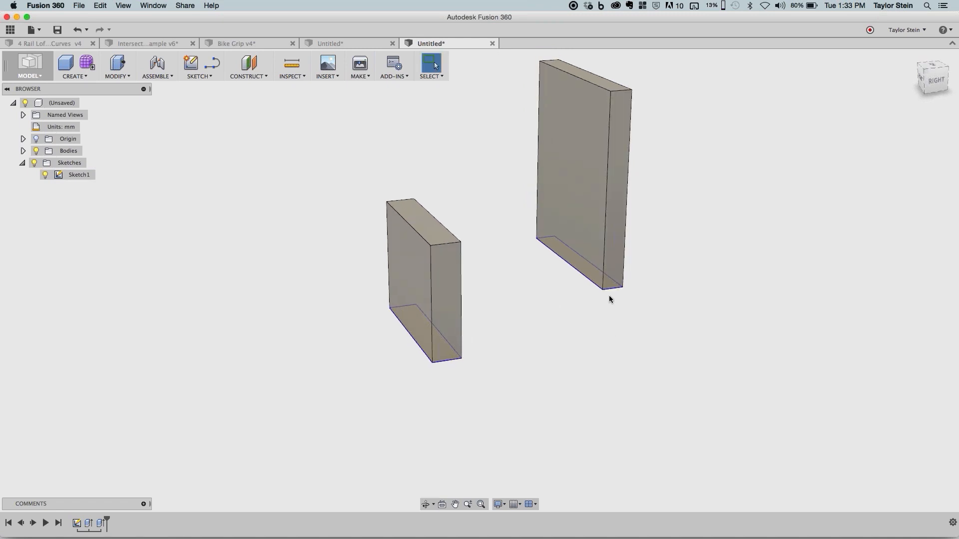
- Widen the taller body by moving the near corner of its base rectangle outward in the first sketch
mouse_move(603, 291)
mouse_down()
mouse_move(623, 300)
mouse_move(662, 291)
mouse_move(650, 291)
mouse_up()
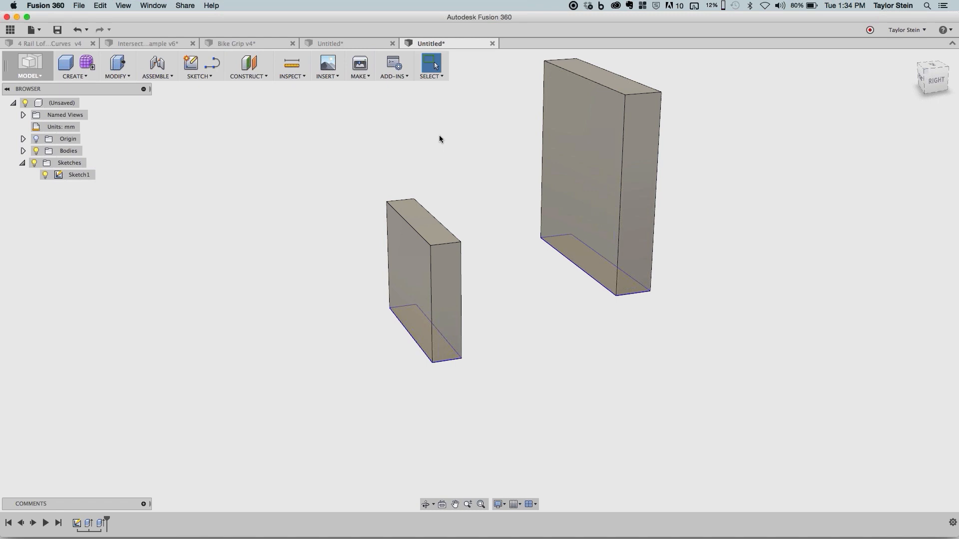
middle_drag(439, 135, 436, 188)
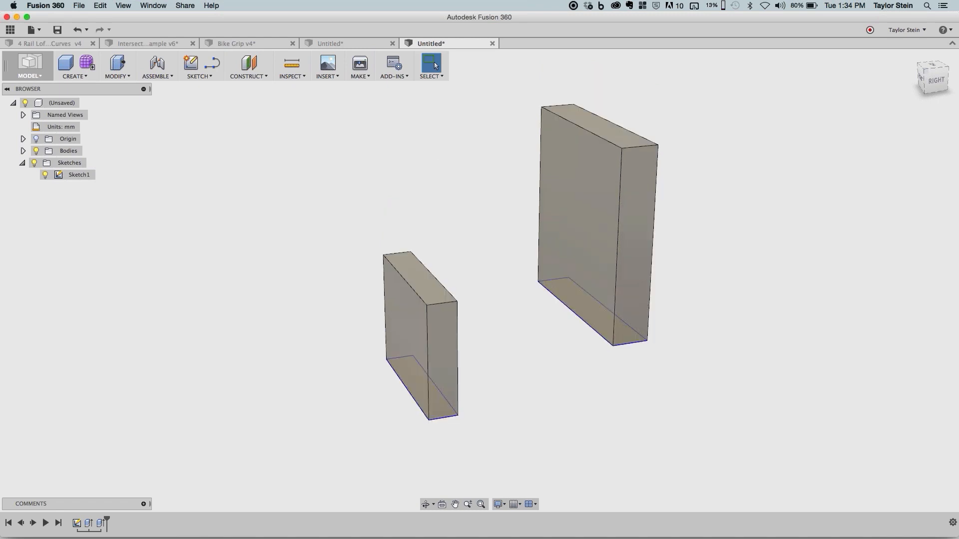
- Start a new sketch on the vertical origin plane running across both bodies
click(198, 69)
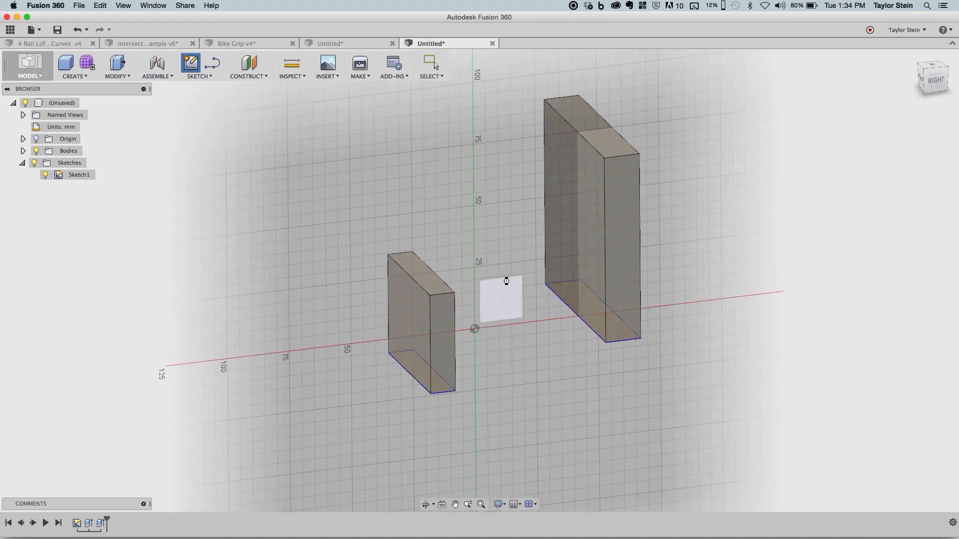
click(503, 281)
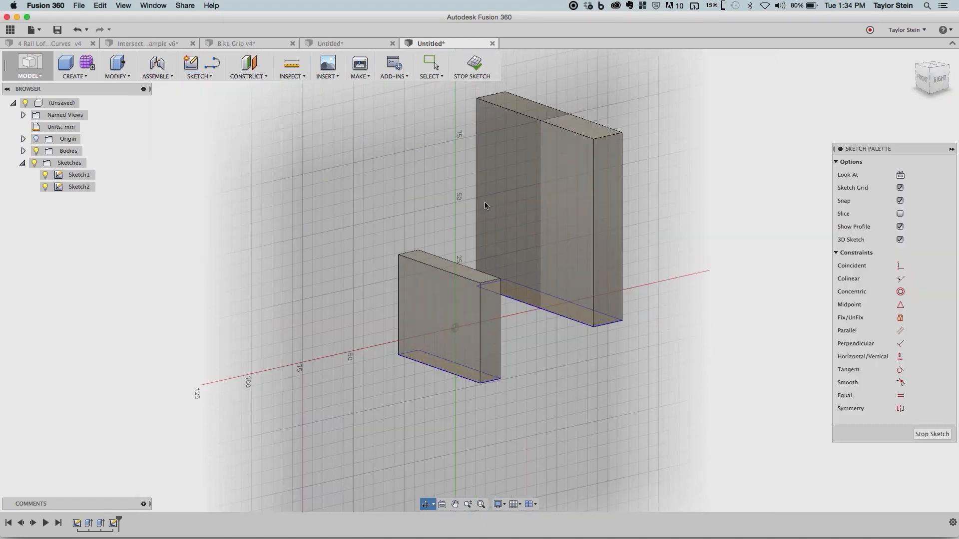
shift+middle_drag(485, 206, 486, 367)
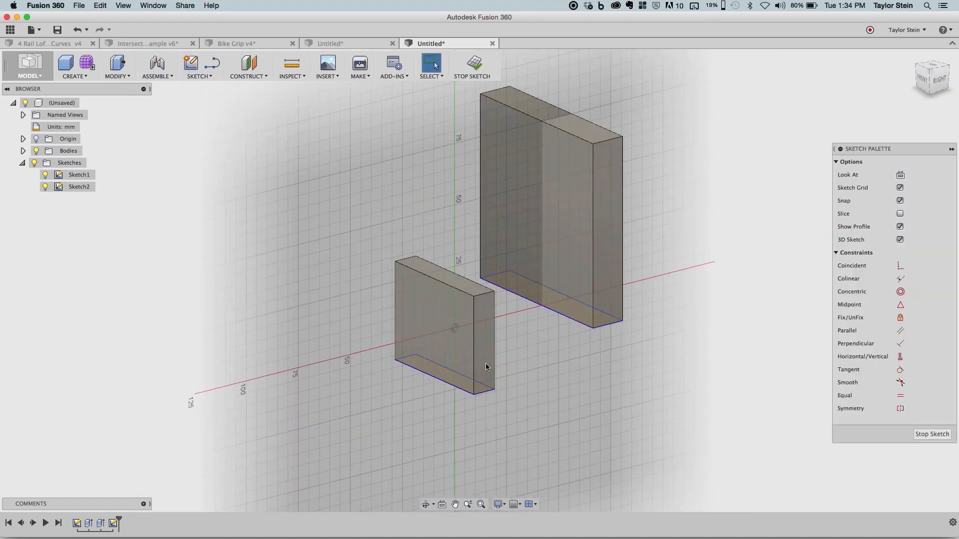
middle_drag(418, 243, 426, 301)
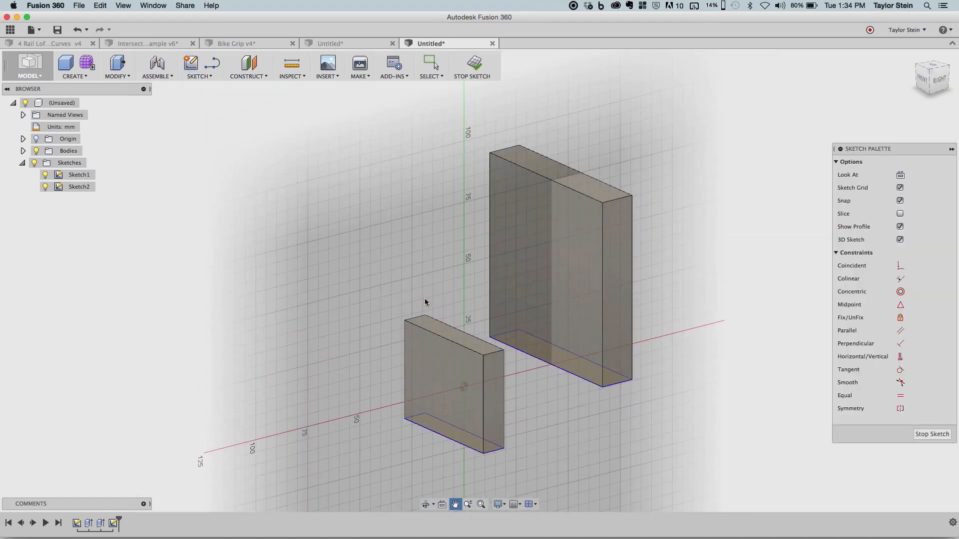
scroll(424, 301, up, 1)
- Include the short top end edge of each body in the sketch as 3D geometry
click(208, 76)
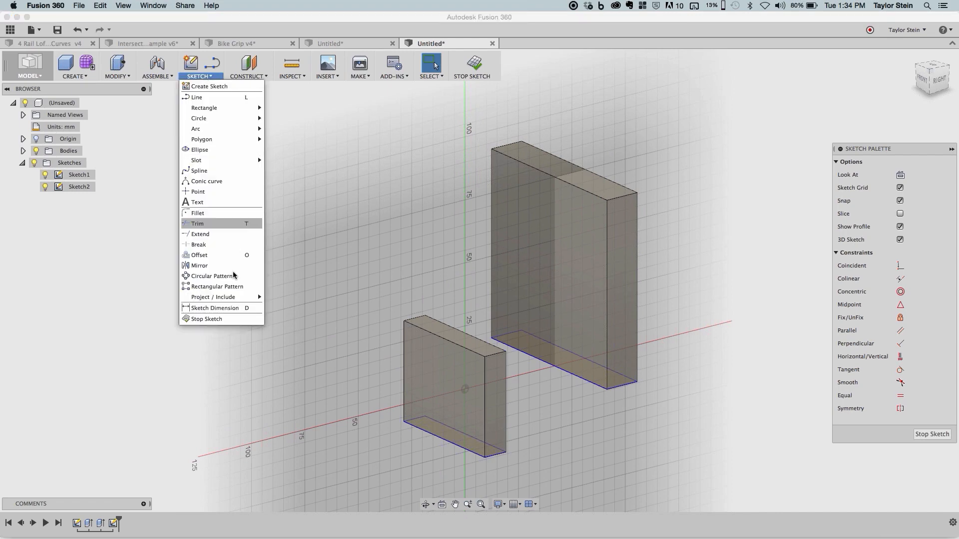
mouse_move(236, 298)
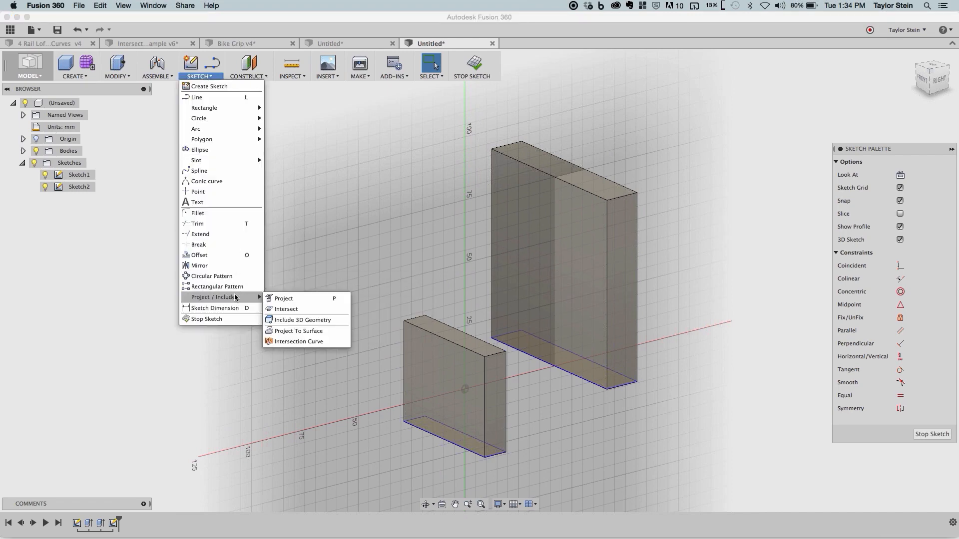
click(306, 322)
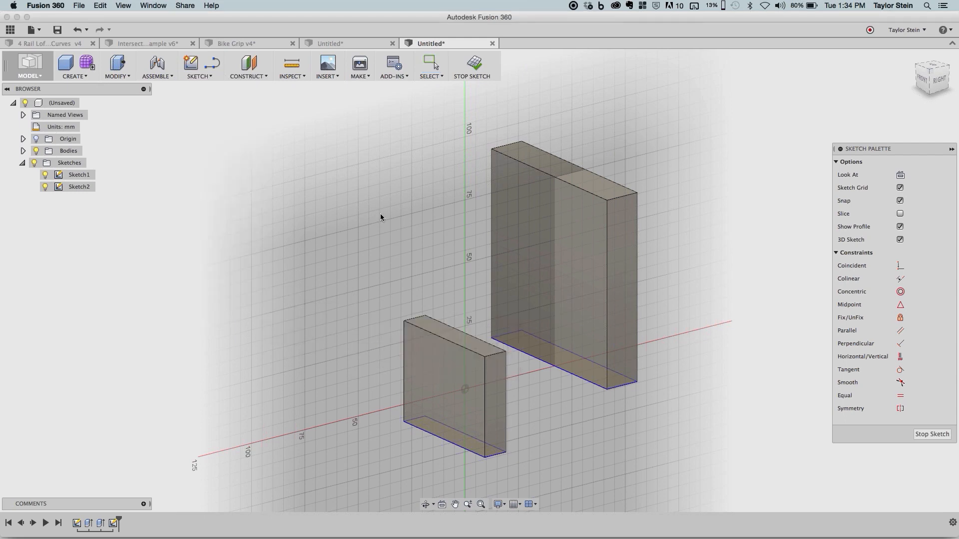
click(511, 147)
scroll(459, 235, up, 2)
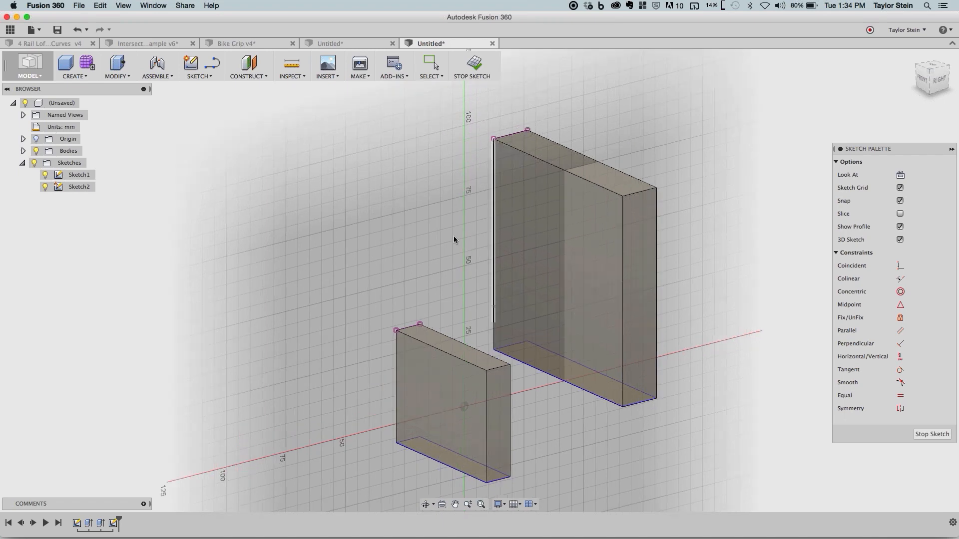
click(410, 327)
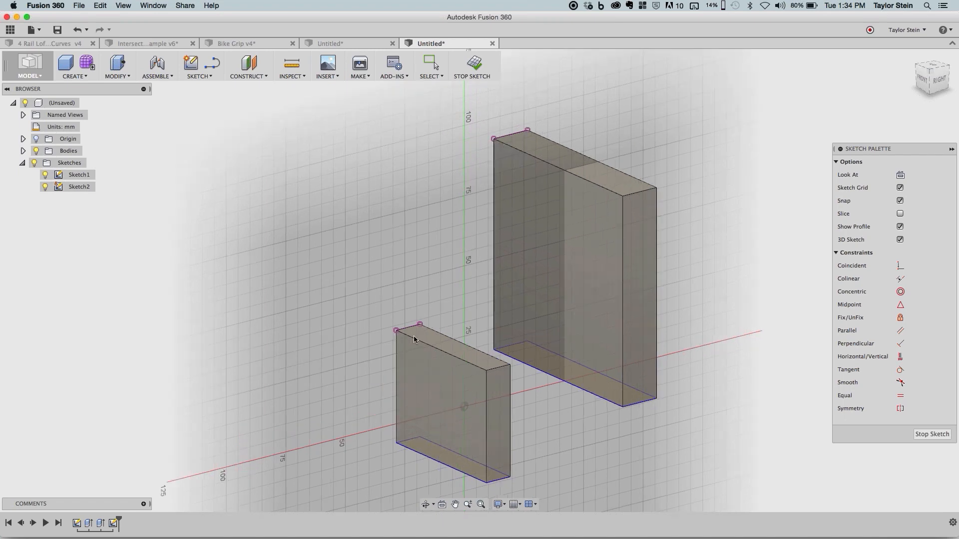
- Hide the bodies to examine where the two included edges sit in 3D space, and show the bodies again
click(36, 151)
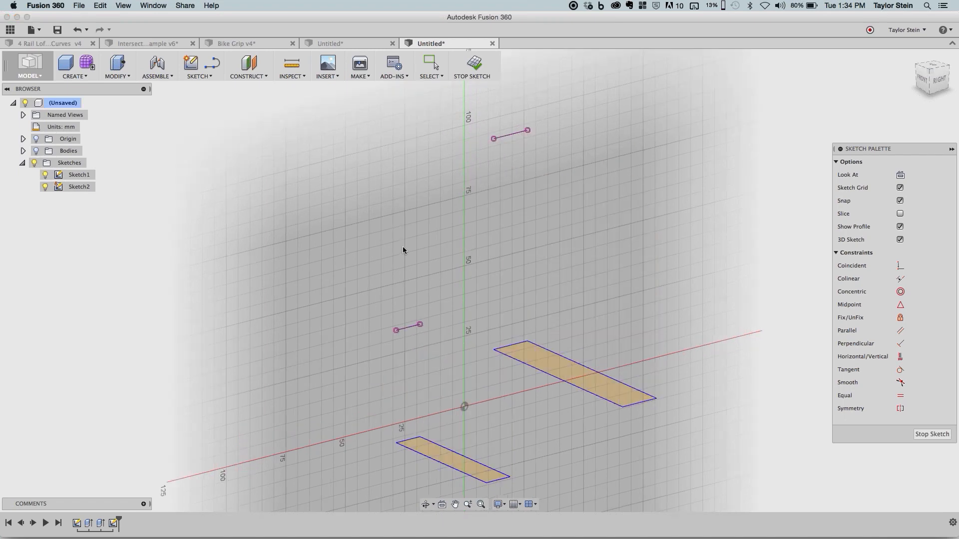
mouse_move(403, 251)
shift+middle_down()
mouse_move(423, 247)
mouse_move(447, 258)
mouse_move(392, 250)
mouse_move(402, 299)
shift+middle_up()
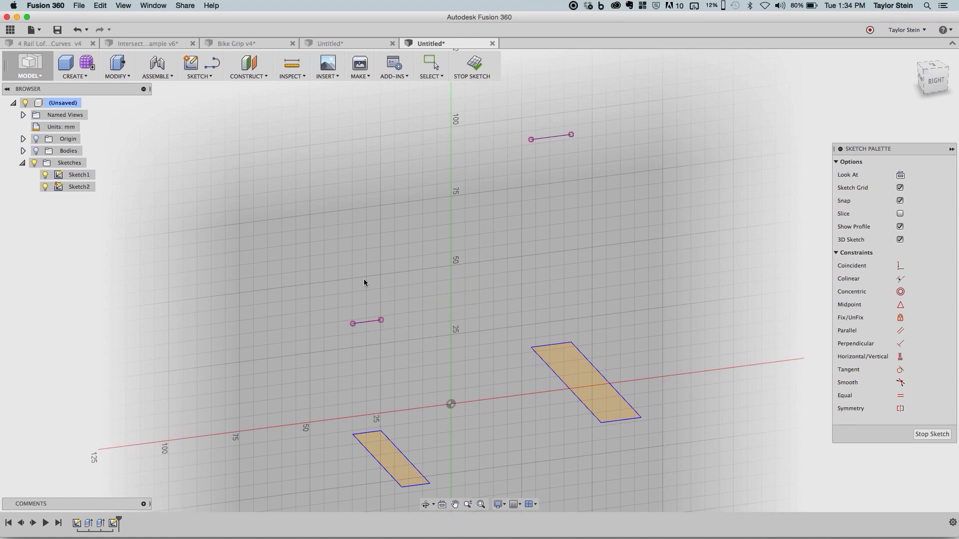
mouse_move(377, 261)
shift+middle_down()
mouse_move(437, 263)
mouse_move(445, 238)
shift+middle_up()
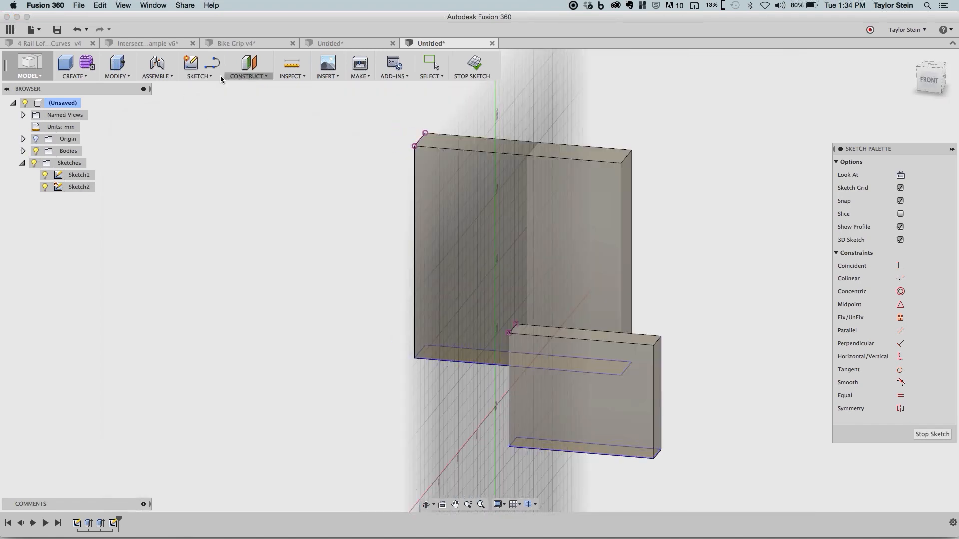
- Project the same two top end edges onto the sketch plane and hide the bodies for comparison with the included edges
click(220, 76)
mouse_move(228, 294)
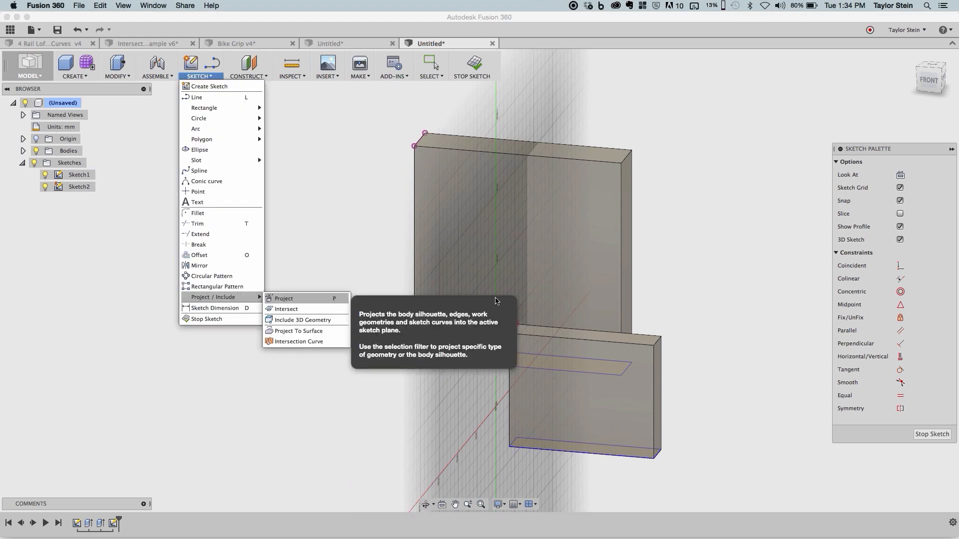
click(301, 301)
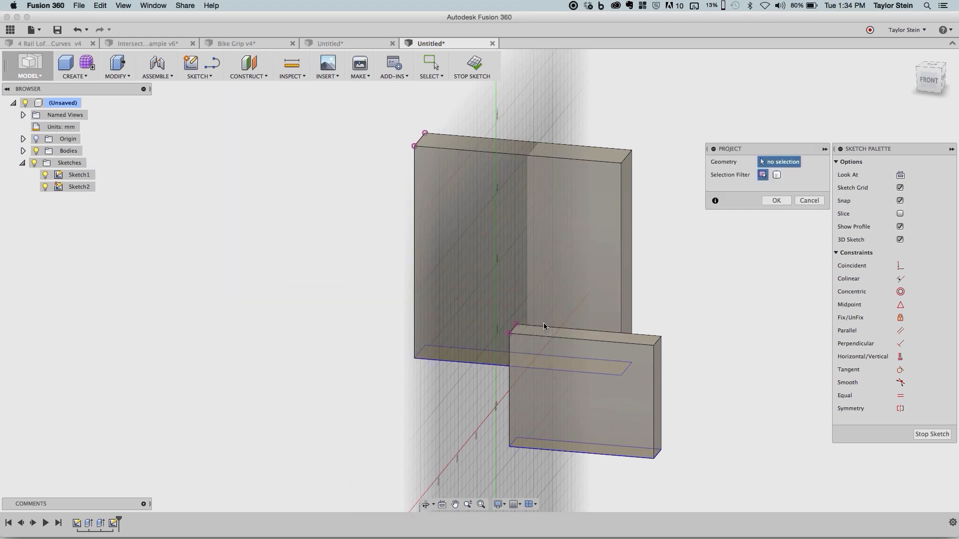
scroll(515, 332, up, 3)
click(519, 332)
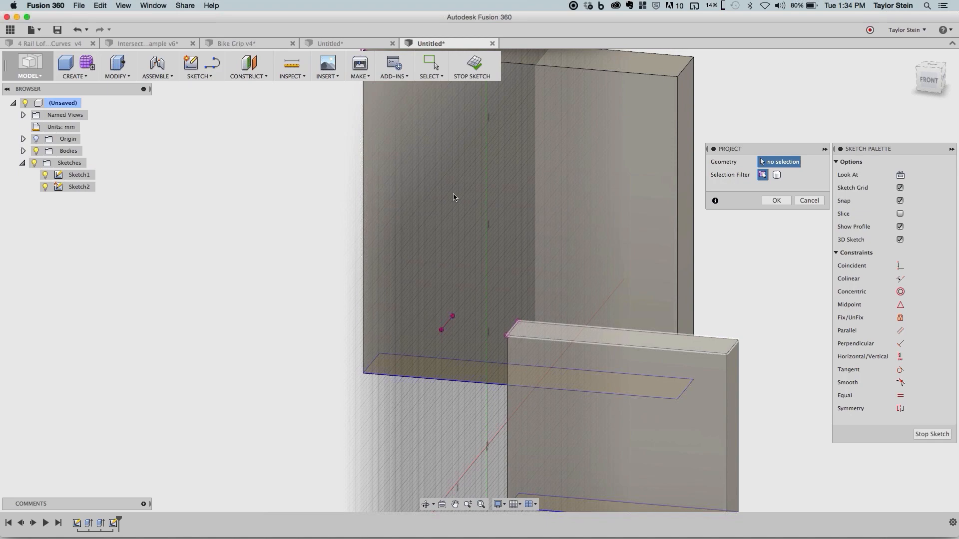
scroll(454, 195, up, 5)
click(652, 139)
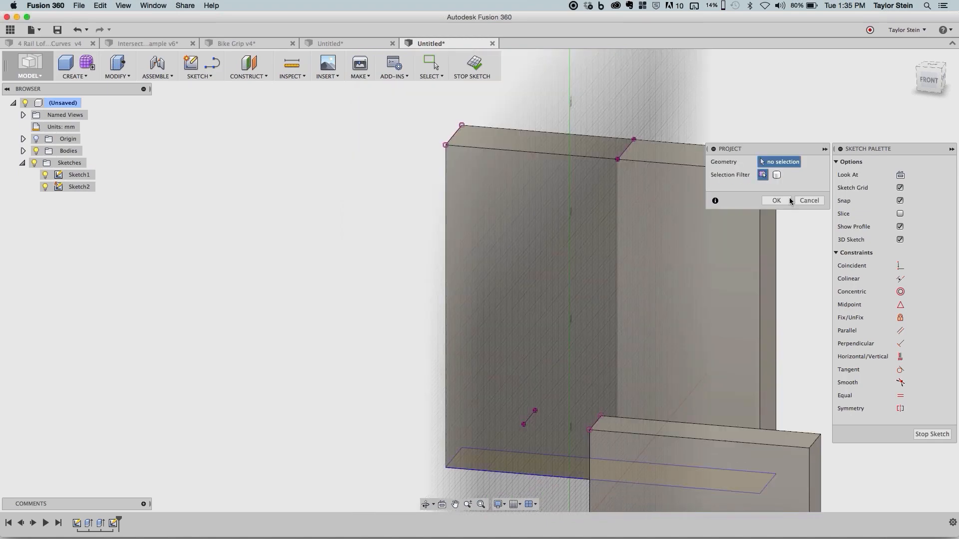
click(776, 200)
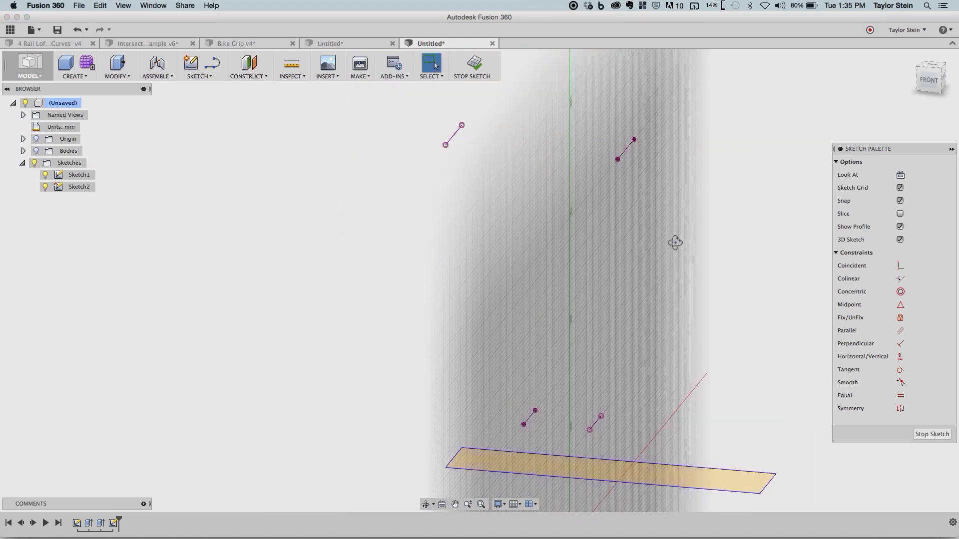
- Undo hiding the bodies and projecting the two edges
mouse_move(674, 242)
shift+middle_down()
mouse_move(669, 263)
mouse_move(596, 356)
shift+middle_up()
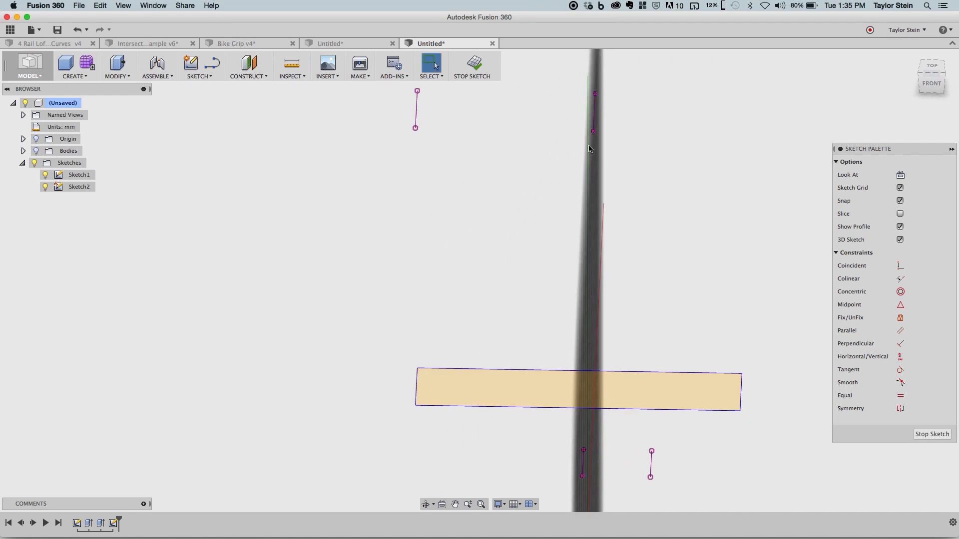
key(super+z)
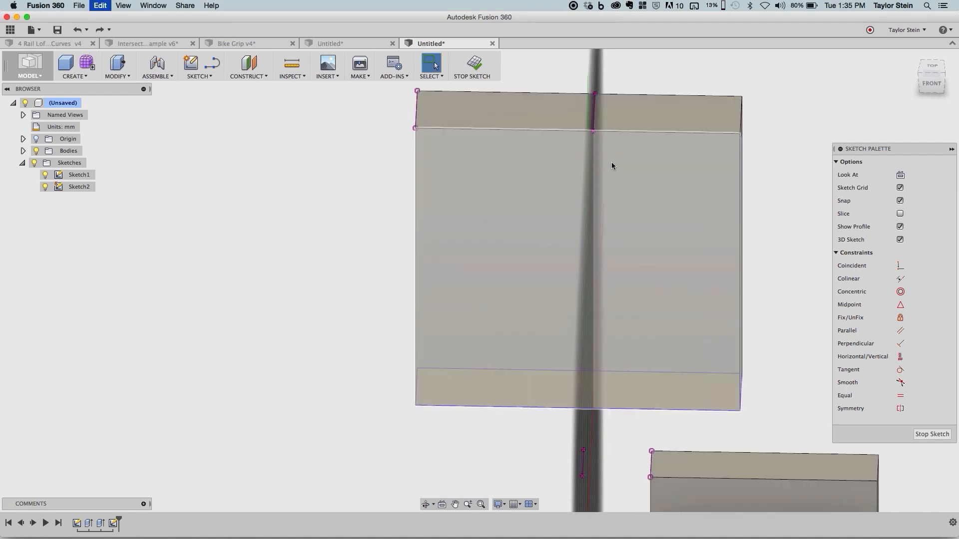
key(super+z)
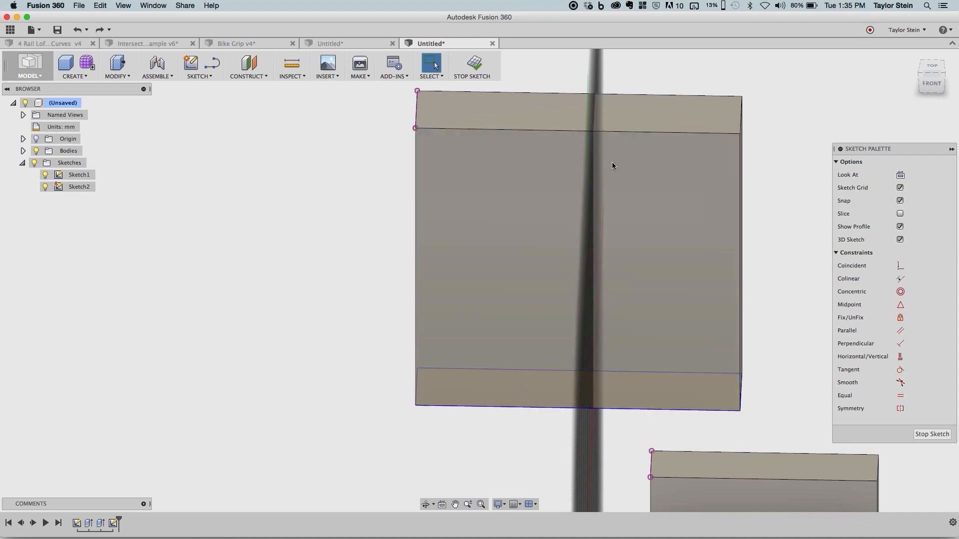
- Draw a two-point spline from the inner end of the shorter body's included edge to the inner end of the taller body's edge
shift+middle_drag(697, 373, 472, 267)
scroll(500, 301, down, 3)
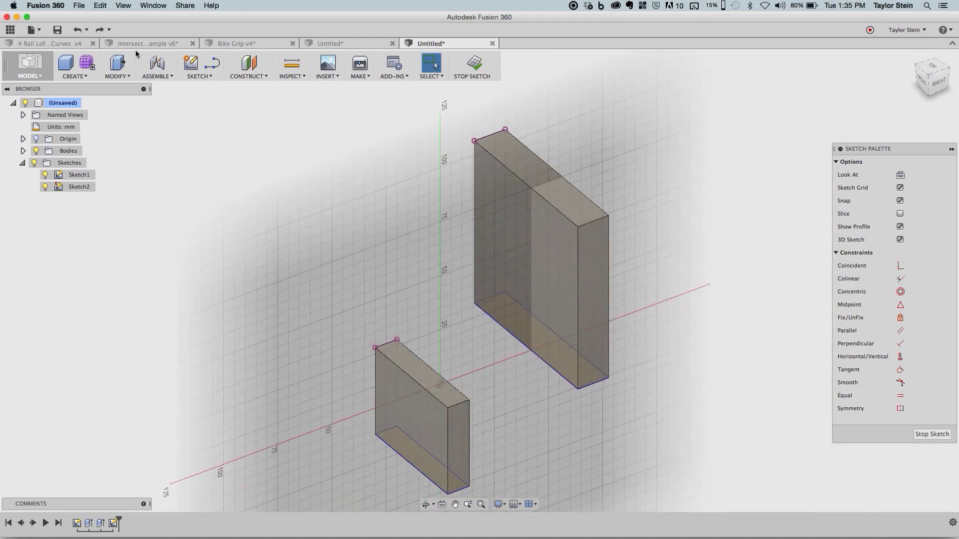
click(200, 78)
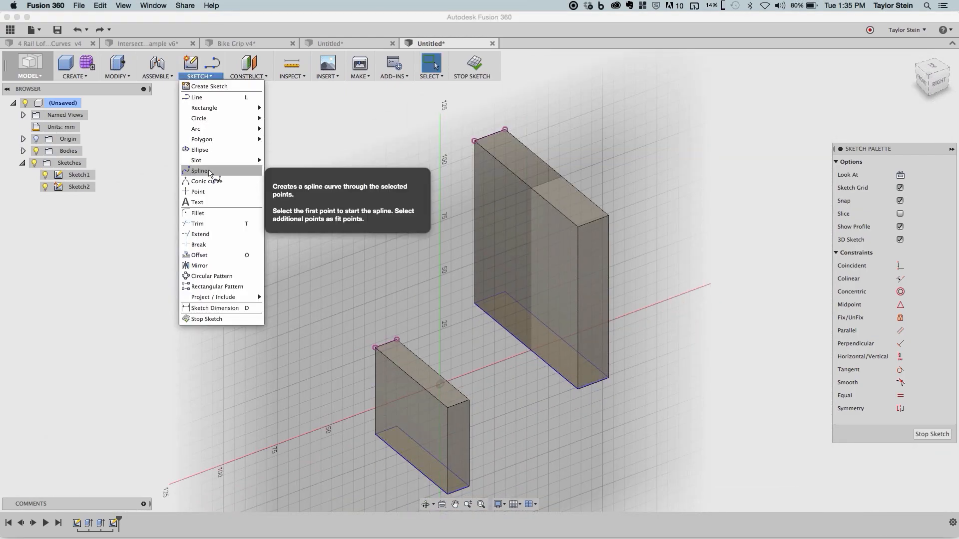
click(209, 168)
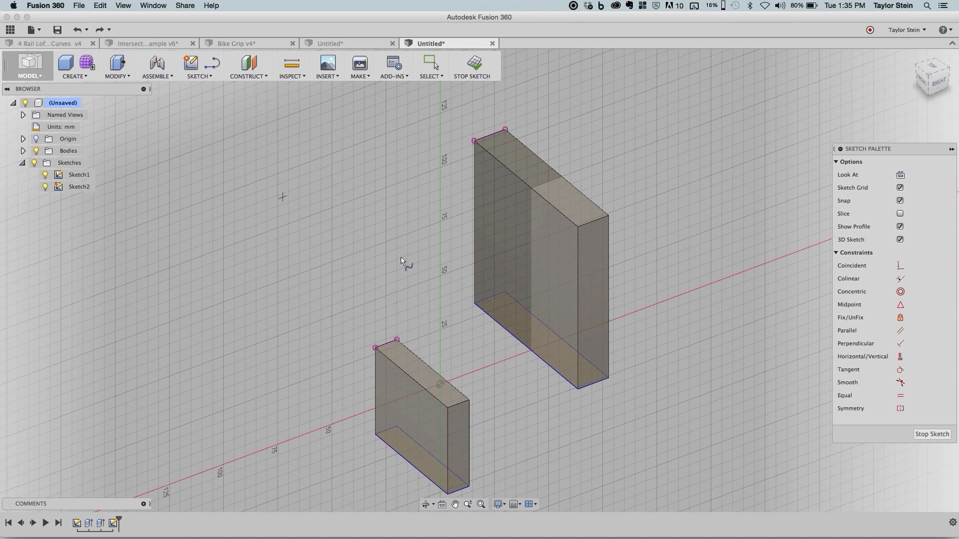
click(398, 340)
click(475, 140)
click(450, 134)
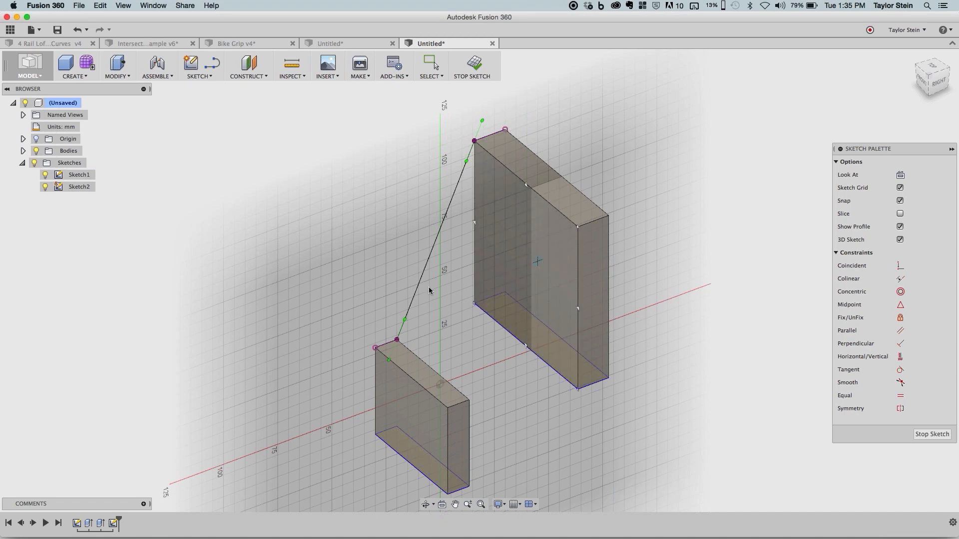
- Make the spline tangent to the included top edges of both the taller and the shorter body
shift+middle_drag(334, 265, 309, 266)
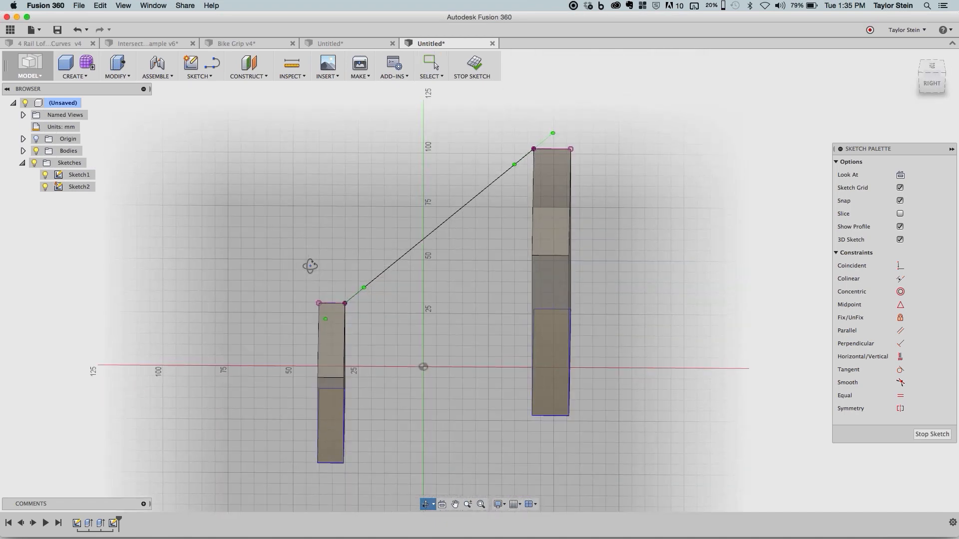
shift+middle_drag(493, 242, 475, 227)
shift+middle_drag(620, 243, 623, 248)
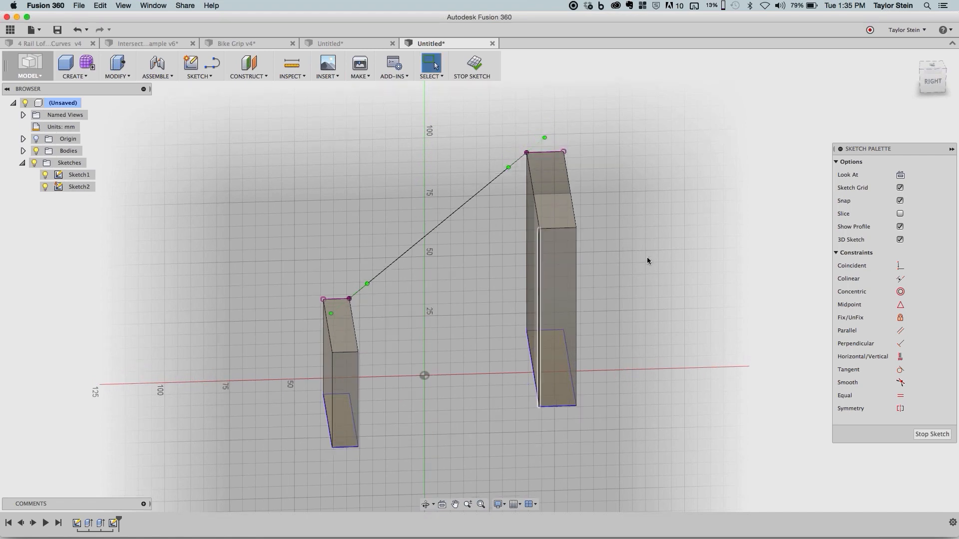
click(901, 370)
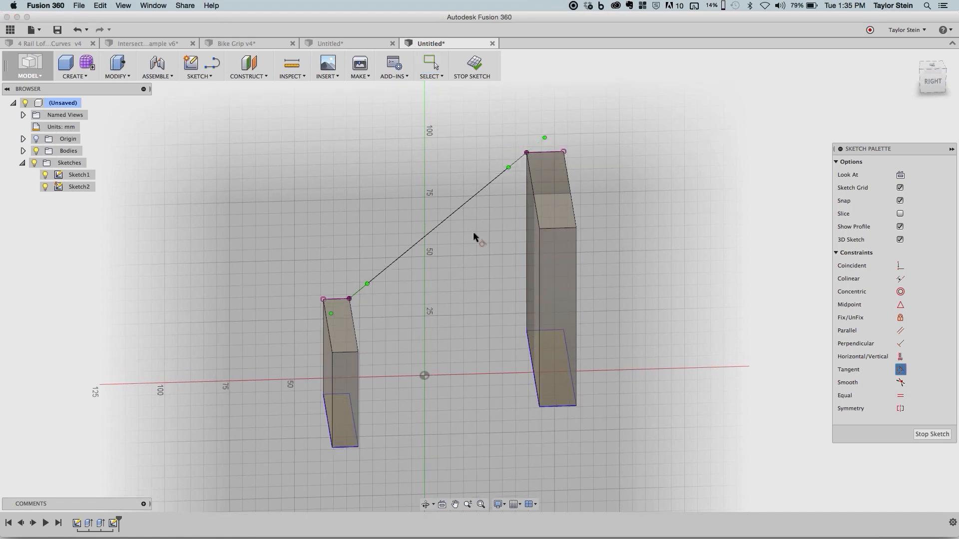
click(441, 222)
click(545, 152)
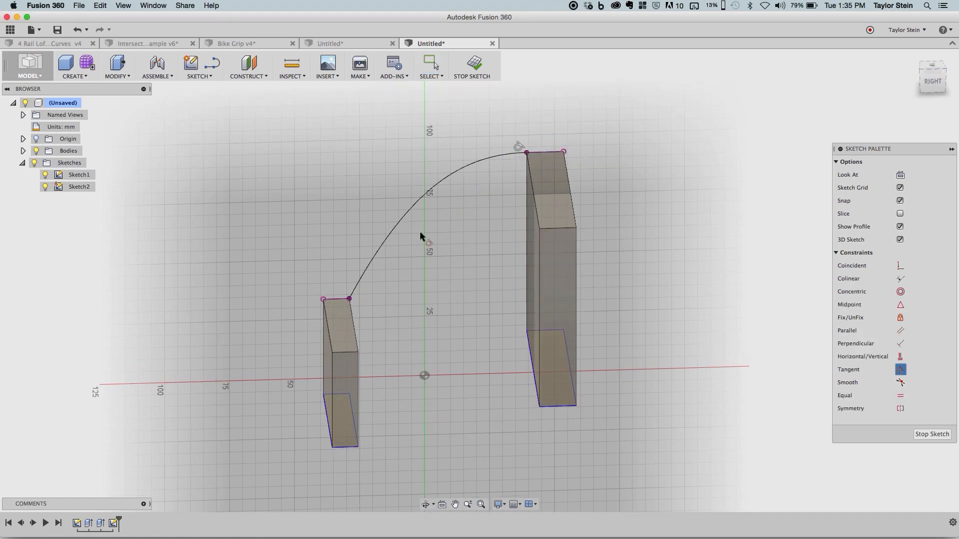
click(380, 267)
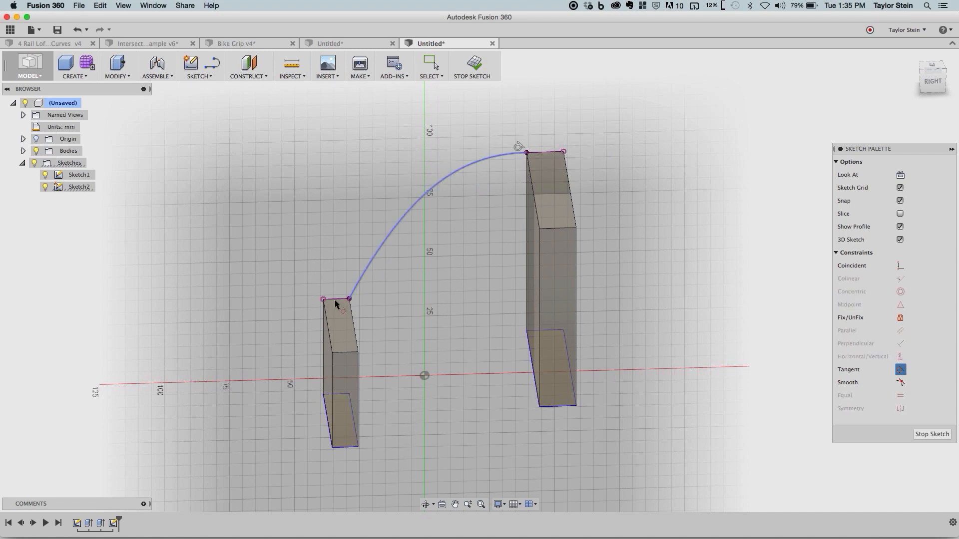
click(337, 299)
key(Escape)
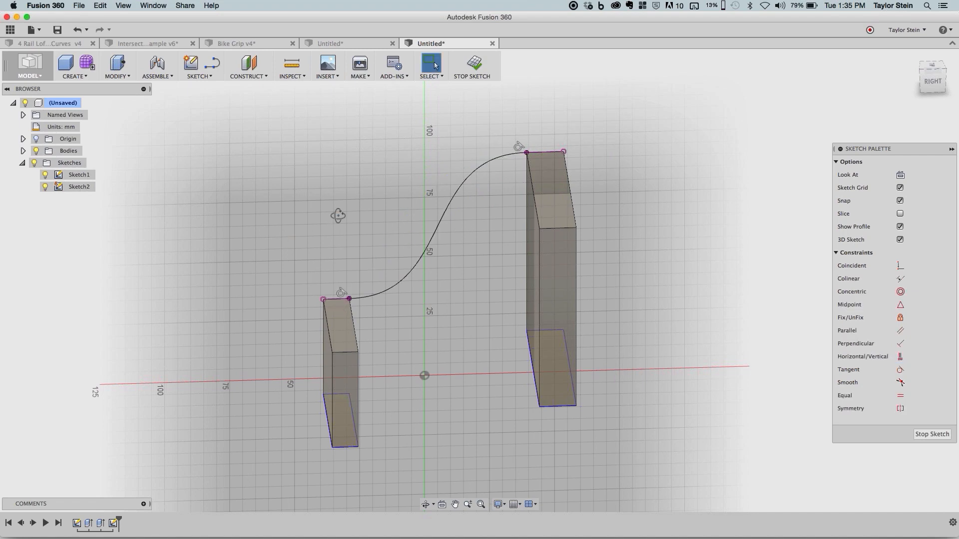
- Examine the tangent spline between the bodies in 3D and switch to the 4 Rail Loft - 3D Curves design
shift+middle_drag(336, 214, 401, 235)
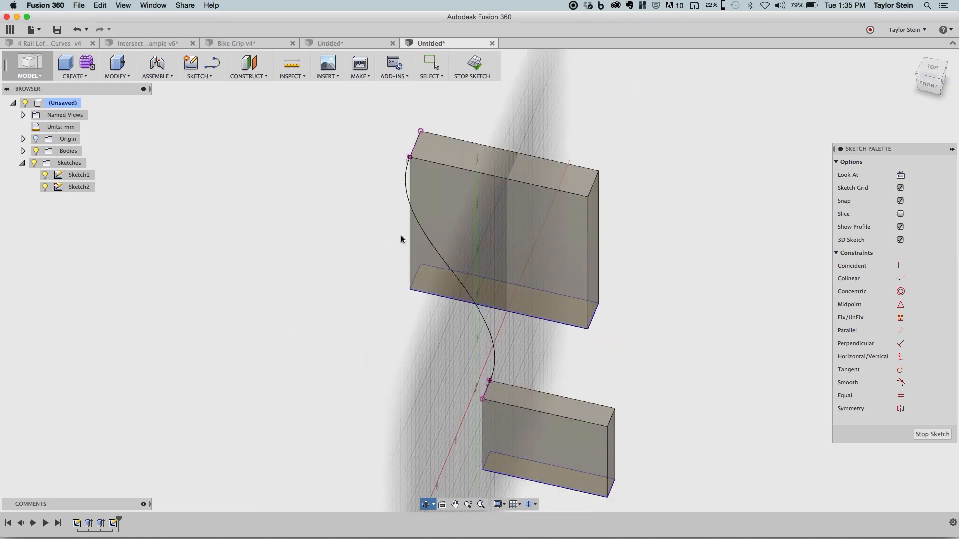
scroll(499, 383, up, 3)
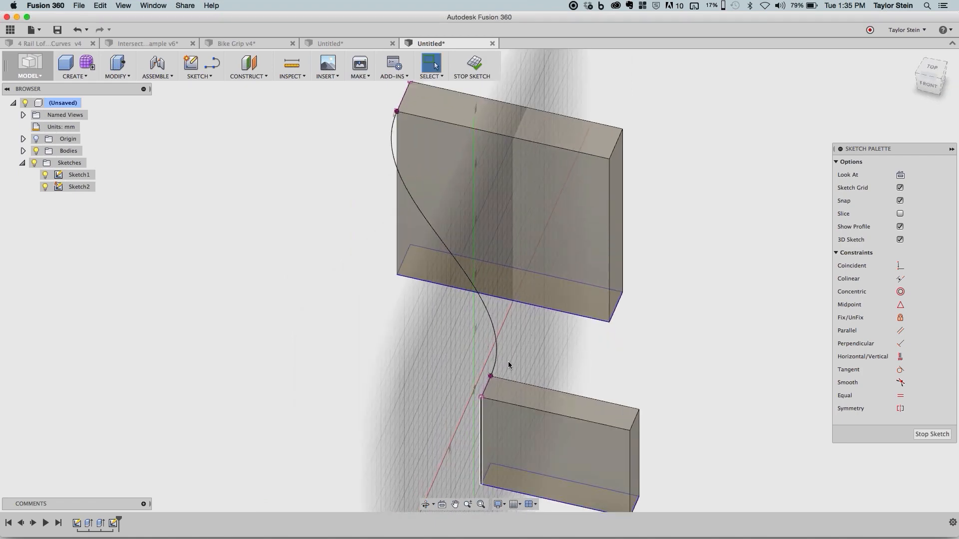
shift+middle_drag(574, 227, 505, 278)
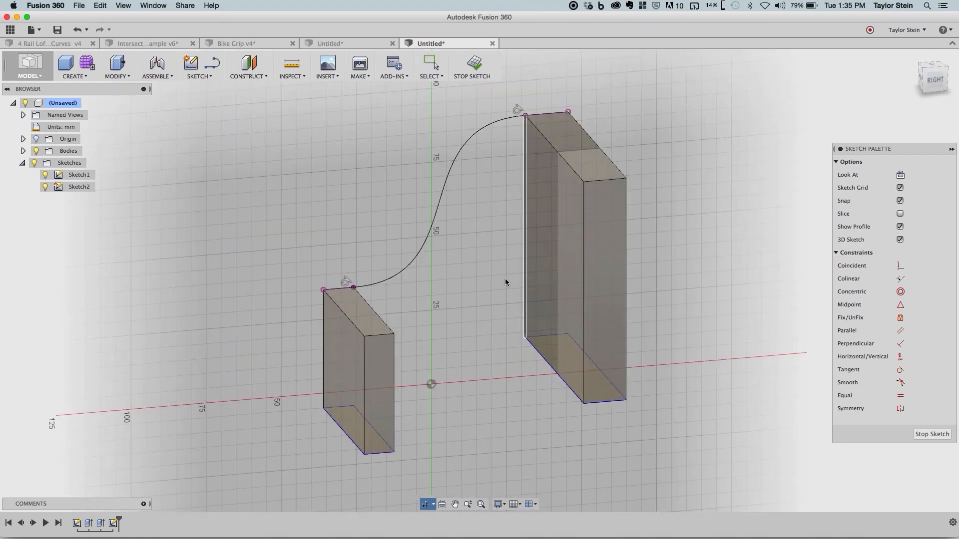
click(55, 44)
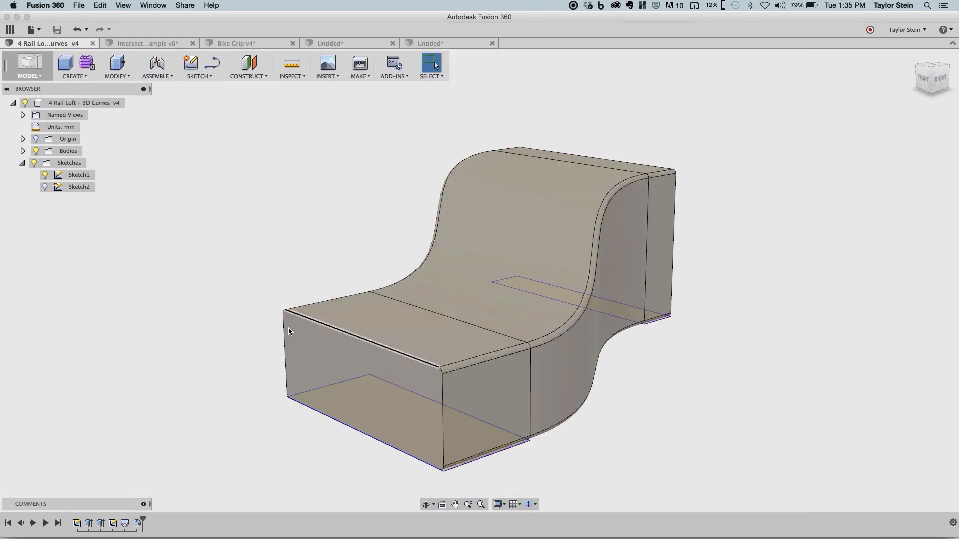
- Roll the timeline back to just before the loft, show Sketch2's four 3D splines, and toggle the bodies' visibility off and on
click(50, 186)
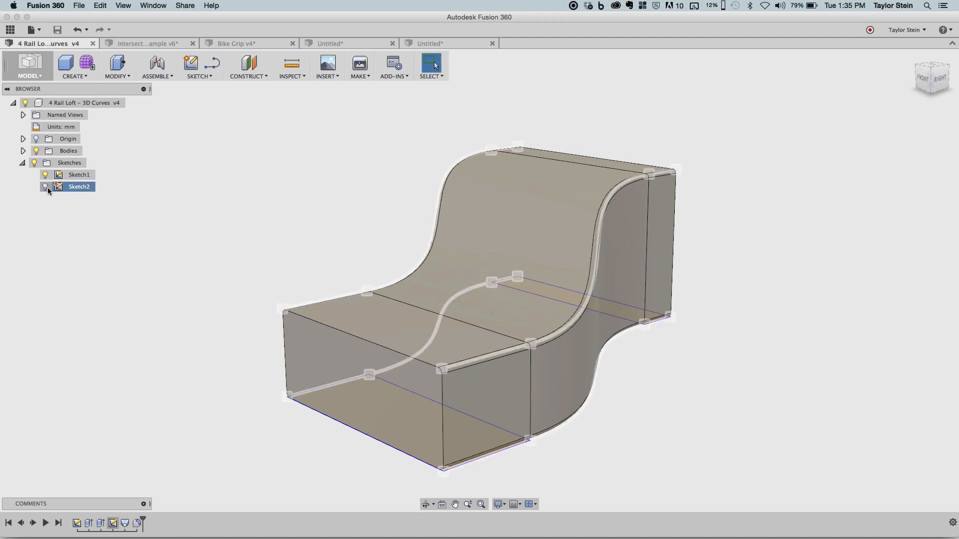
click(193, 477)
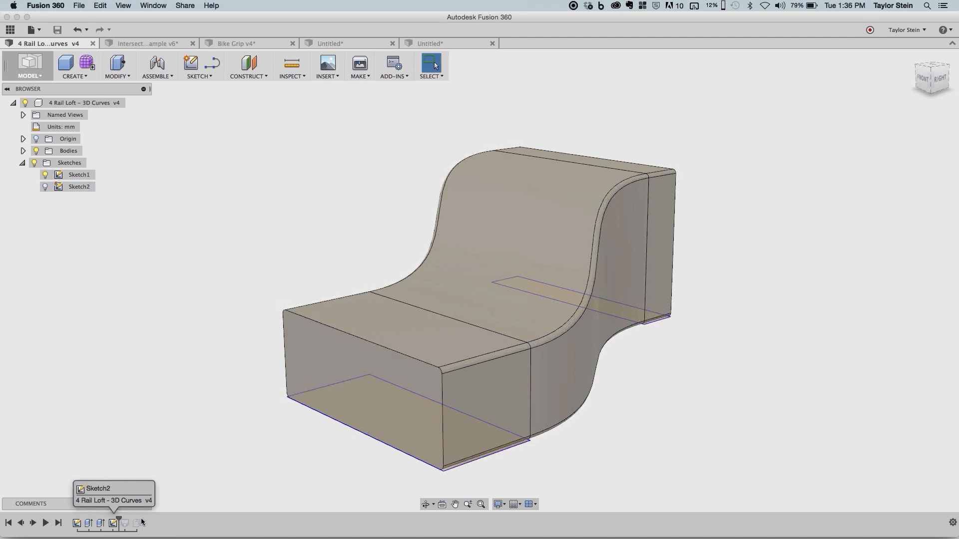
click(46, 187)
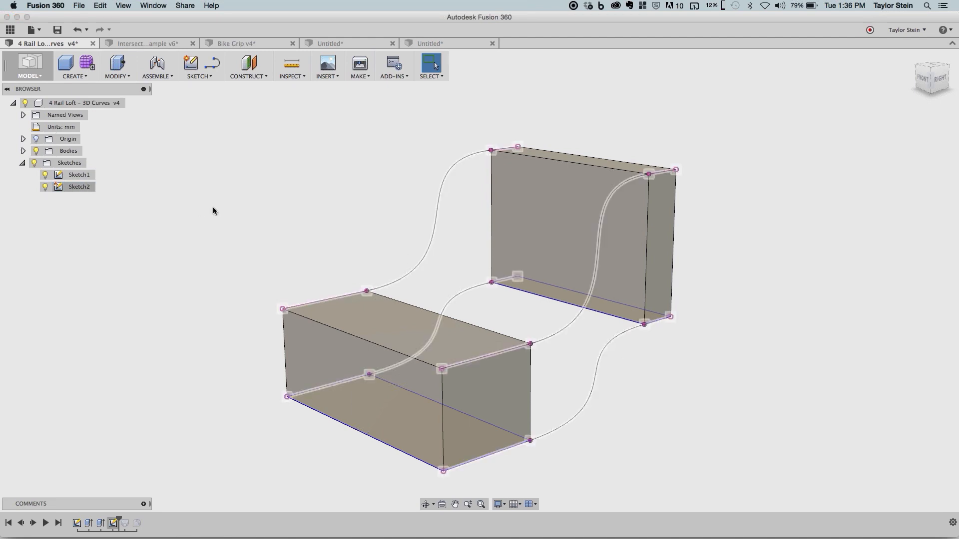
mouse_move(377, 178)
shift+middle_down()
mouse_move(348, 182)
mouse_move(364, 199)
mouse_move(364, 180)
mouse_move(378, 187)
shift+middle_up()
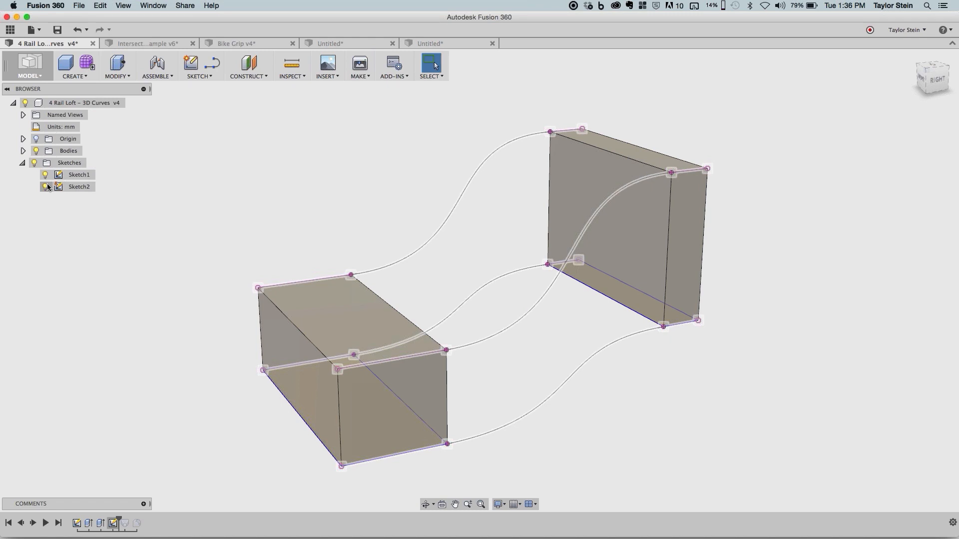
click(36, 150)
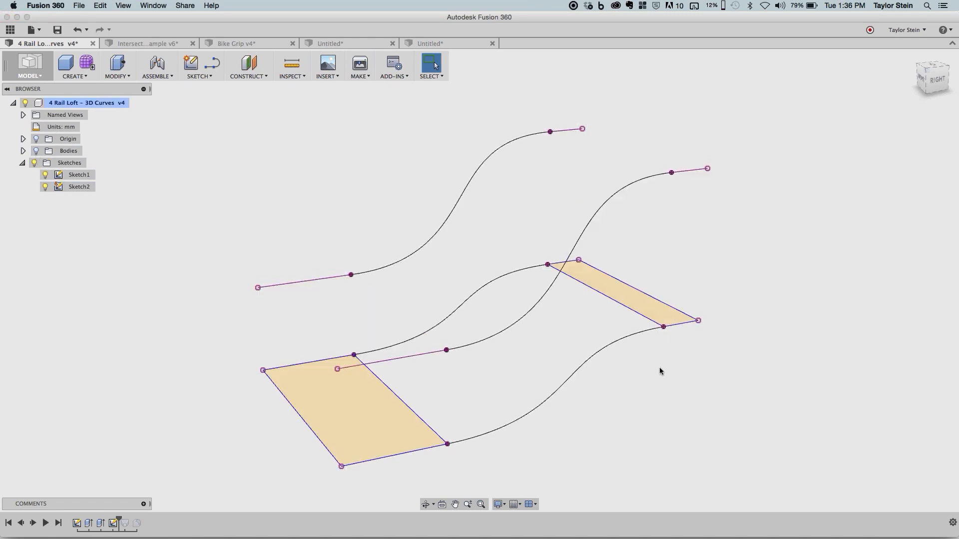
click(35, 152)
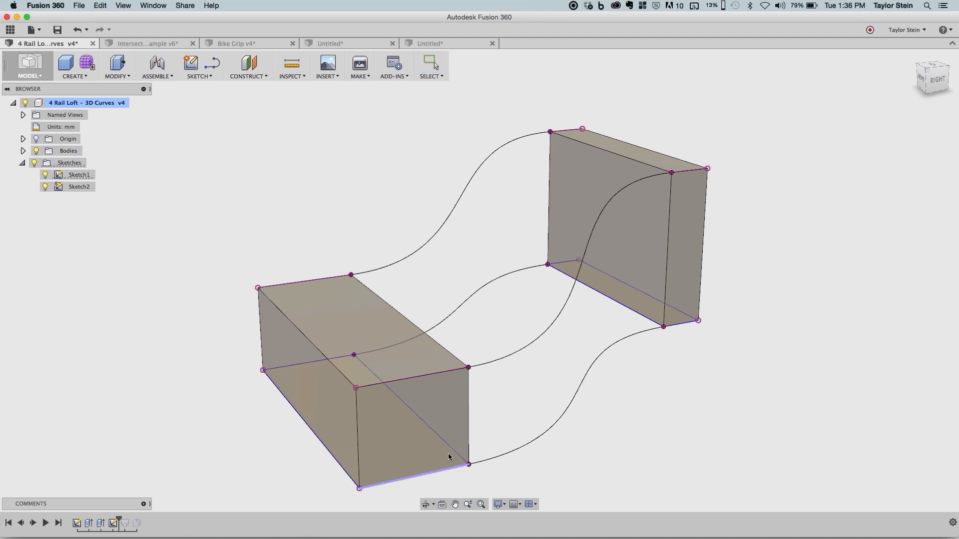
- Reshape the shorter body's base rectangle in Sketch1 to test how the tangent splines follow it
mouse_move(448, 457)
mouse_down()
mouse_move(455, 447)
mouse_move(409, 457)
mouse_move(444, 452)
mouse_move(419, 442)
mouse_move(421, 473)
mouse_up()
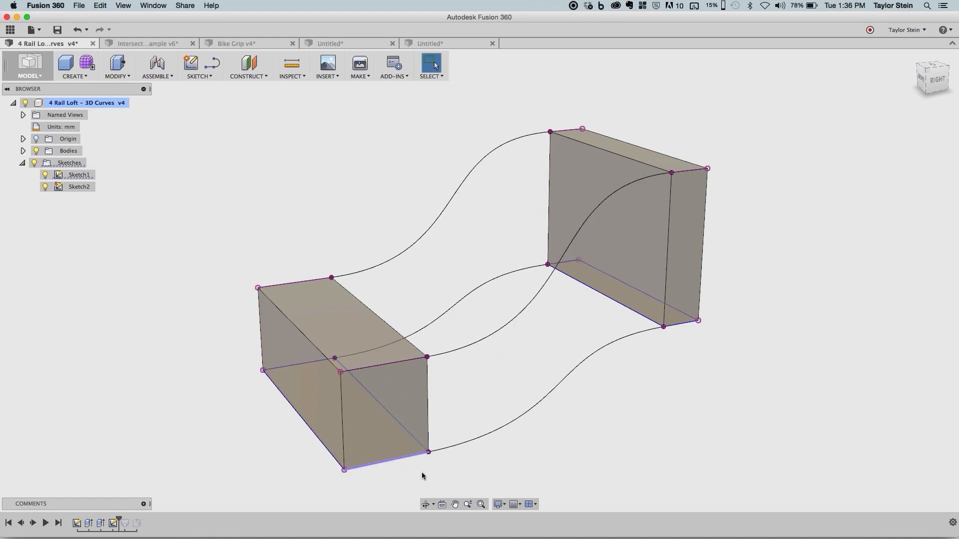
middle_drag(609, 394, 591, 354)
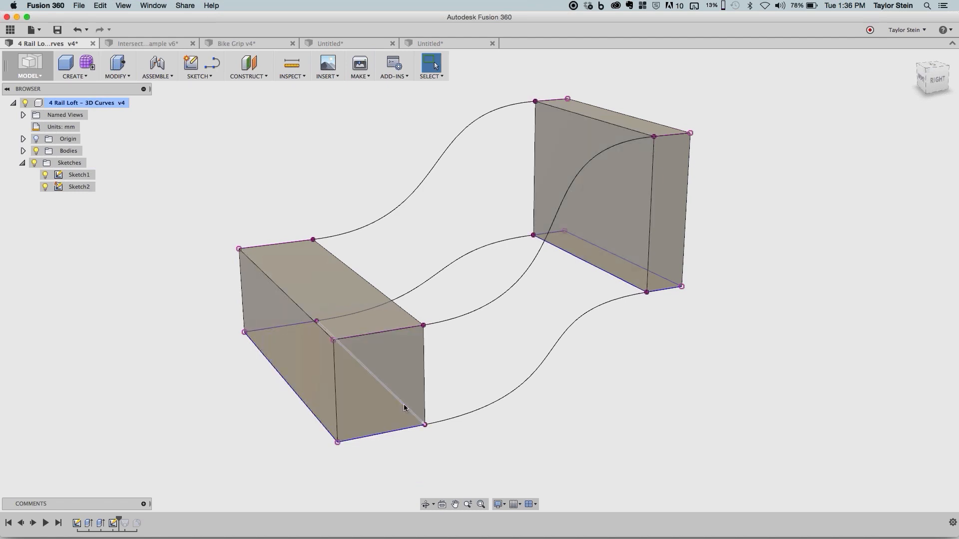
drag(403, 403, 508, 442)
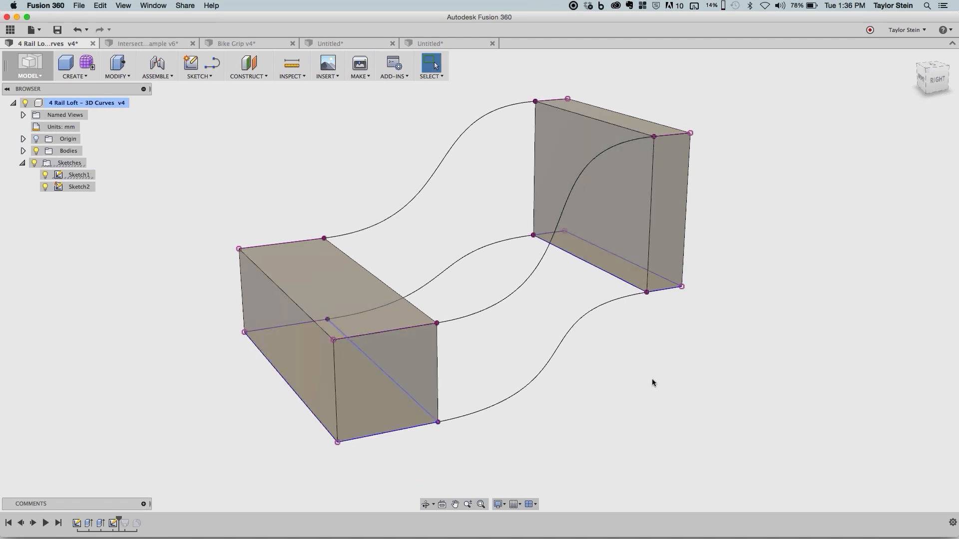
- Try to loft between the two bodies' facing faces using the four tangent splines as rails
click(85, 78)
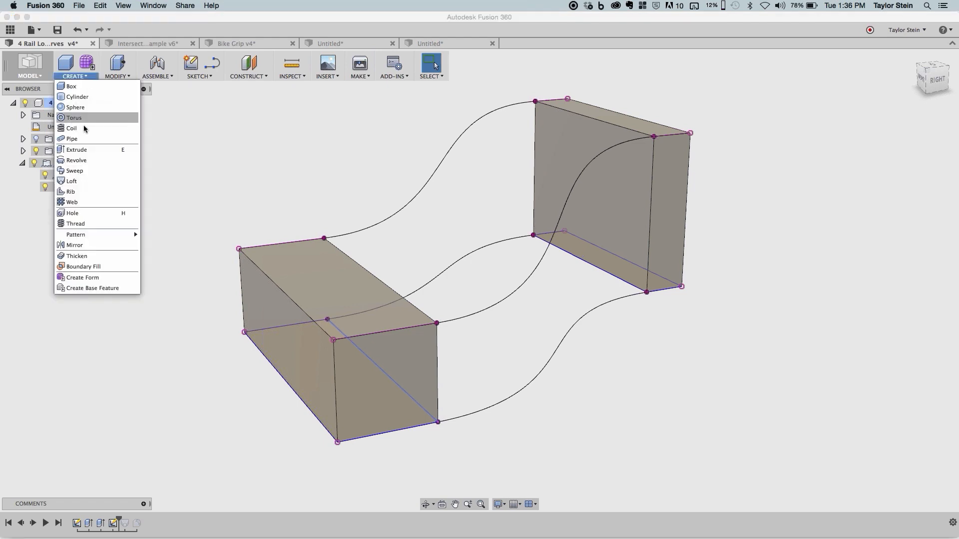
click(83, 180)
click(564, 151)
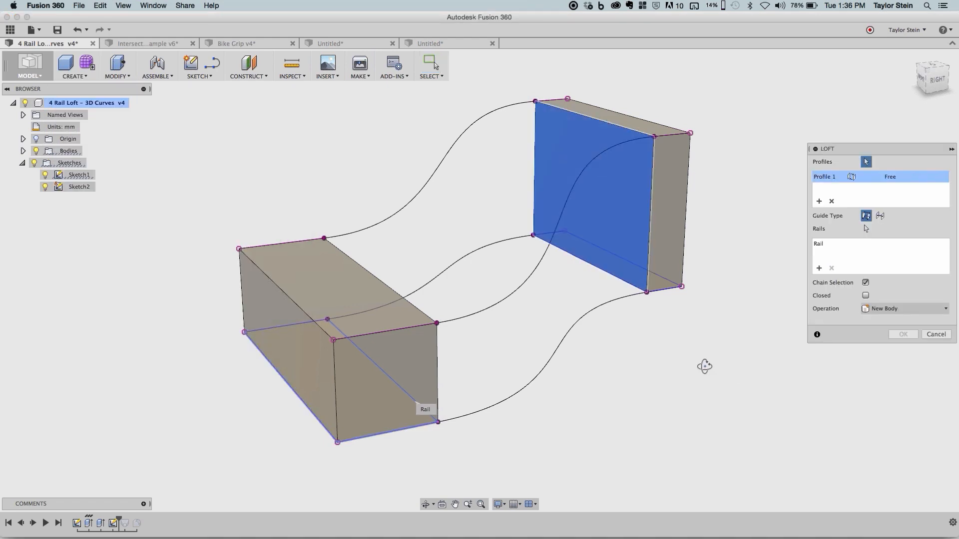
shift+middle_drag(762, 364, 428, 361)
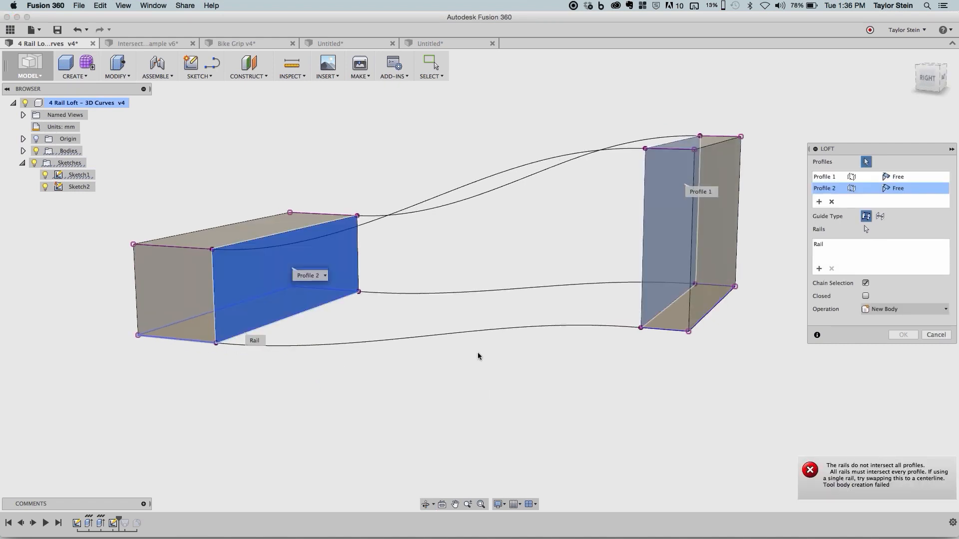
shift+middle_drag(509, 364, 513, 364)
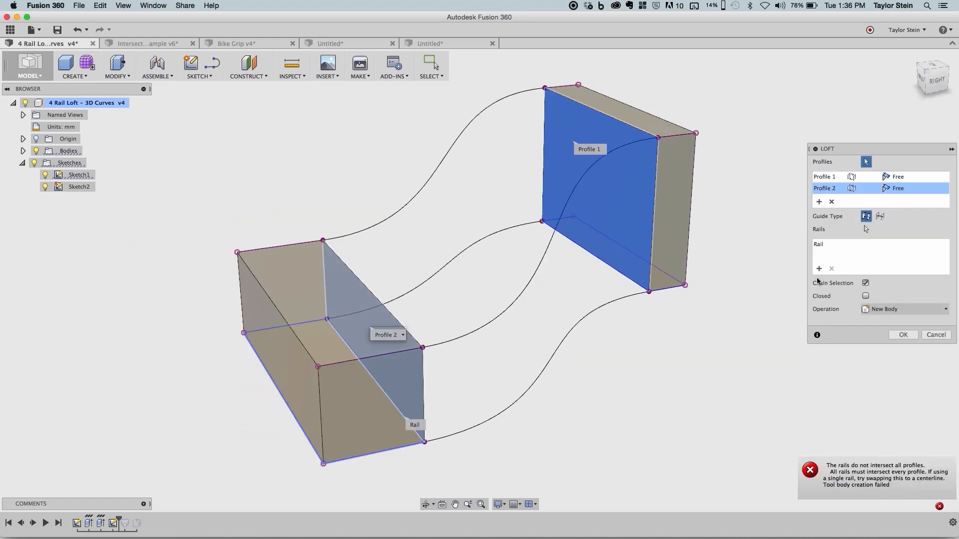
click(866, 229)
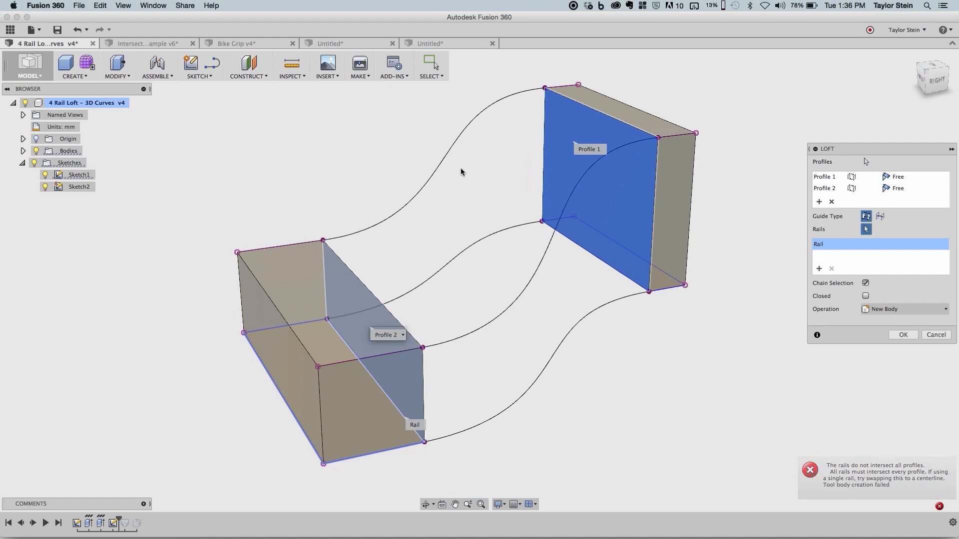
click(440, 164)
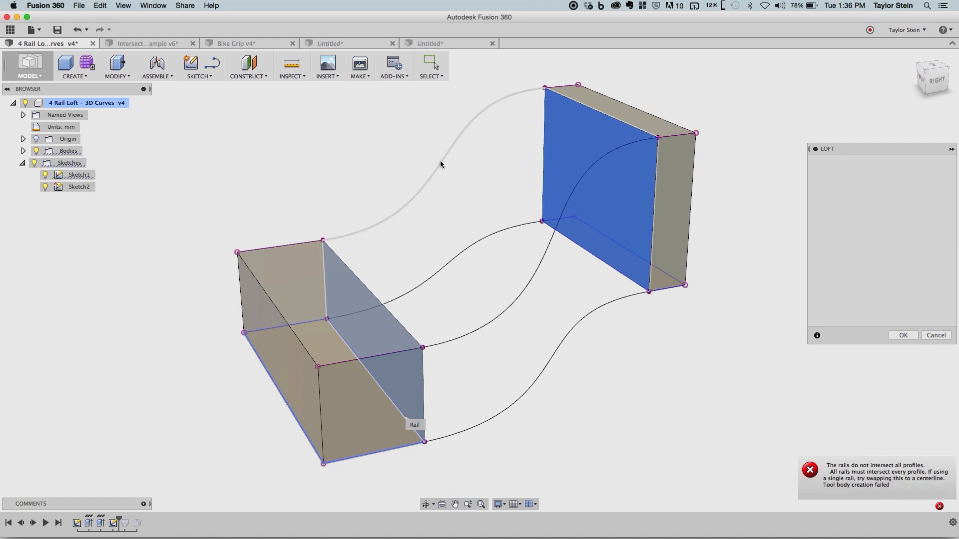
click(489, 237)
click(538, 274)
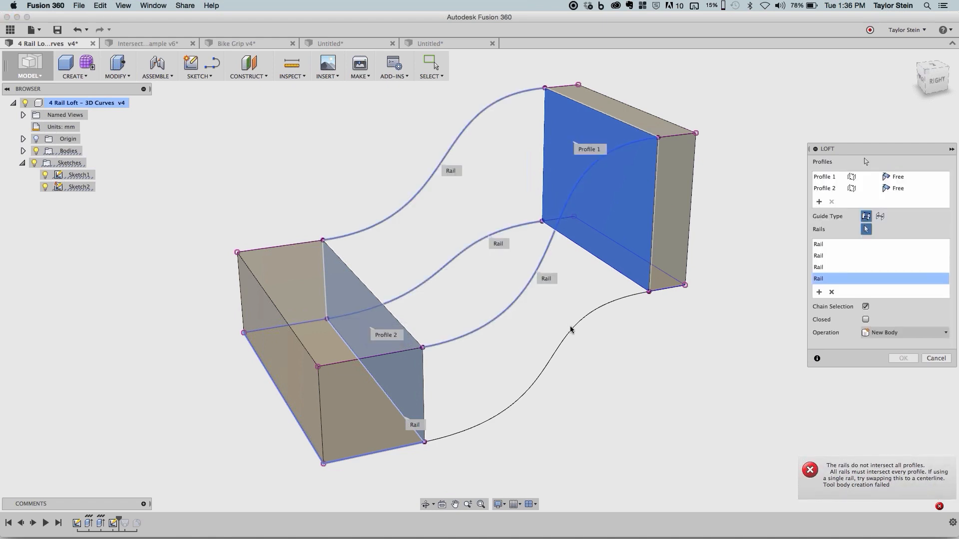
click(574, 325)
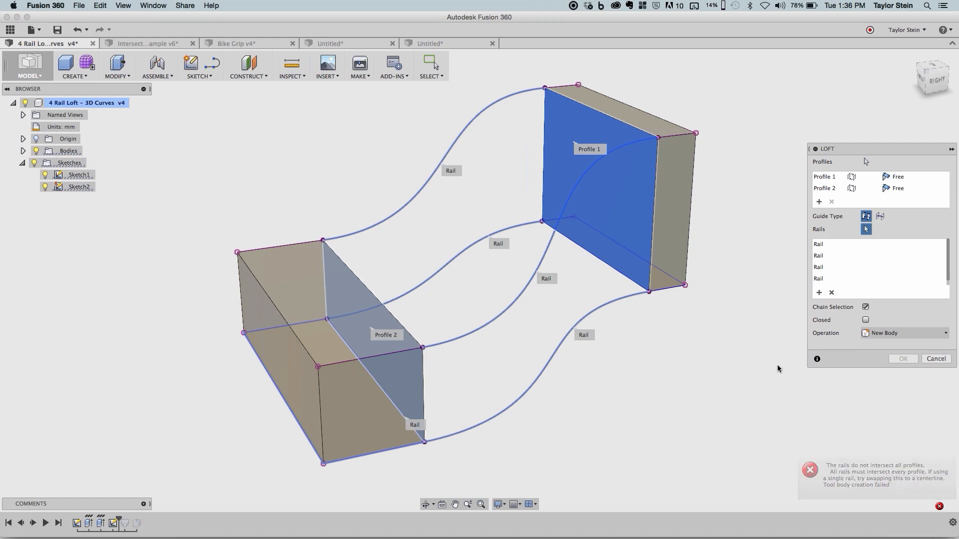
key(Escape)
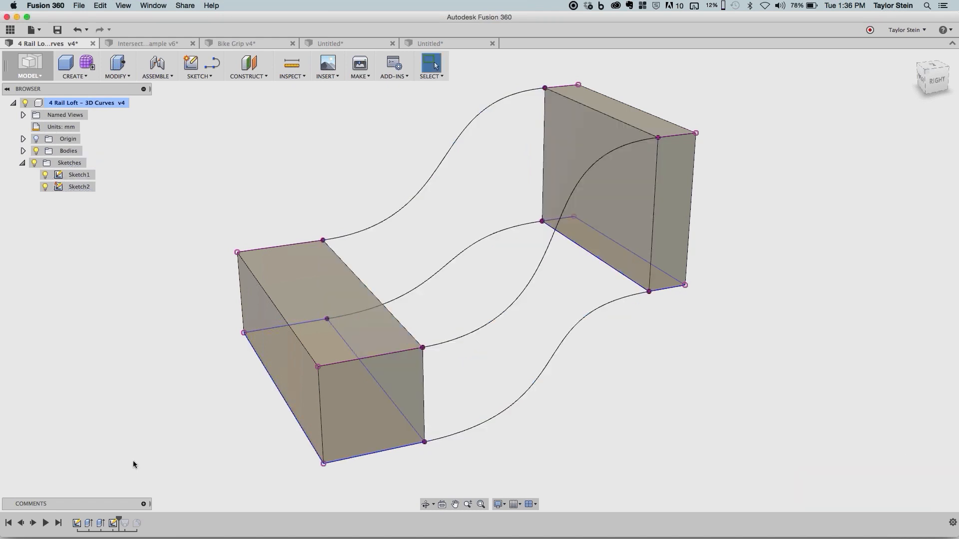
- Advance the timeline past the existing loft and adjust the inner corner of the shorter body's base rectangle
click(35, 522)
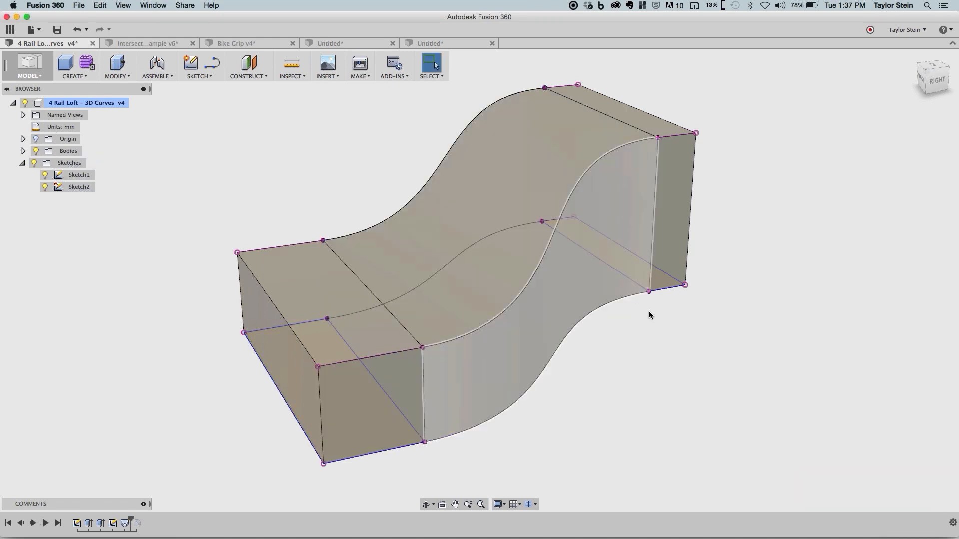
mouse_move(670, 313)
shift+middle_down()
mouse_move(645, 307)
mouse_move(663, 307)
shift+middle_up()
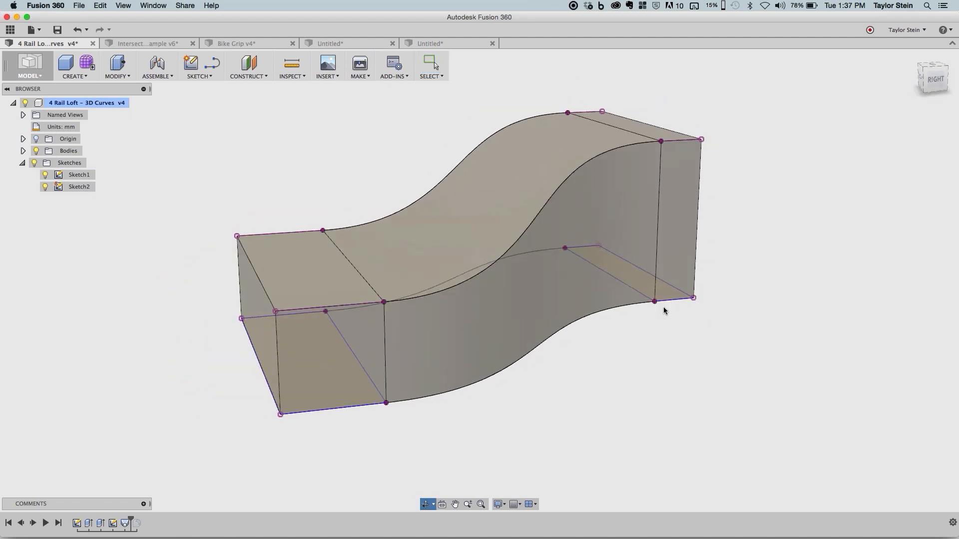
shift+middle_drag(358, 368, 373, 371)
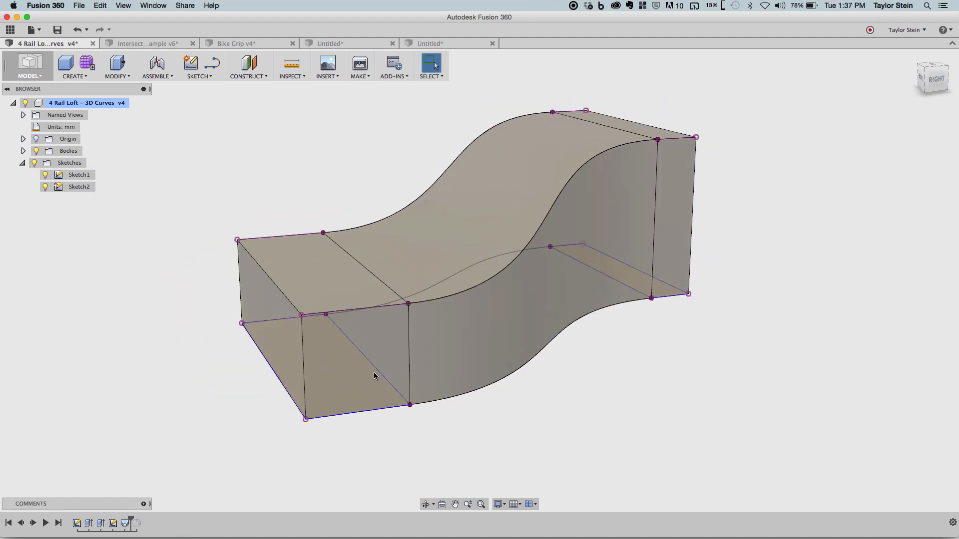
mouse_move(375, 370)
mouse_down()
mouse_move(325, 375)
mouse_move(369, 383)
mouse_move(419, 443)
mouse_up()
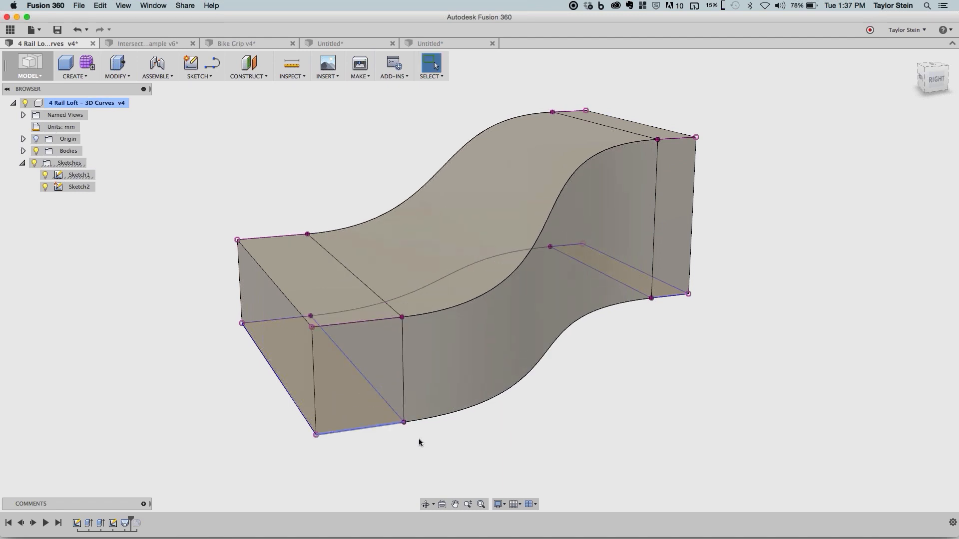
- Advance the timeline past the final fillet feature and hide Sketch2
click(33, 524)
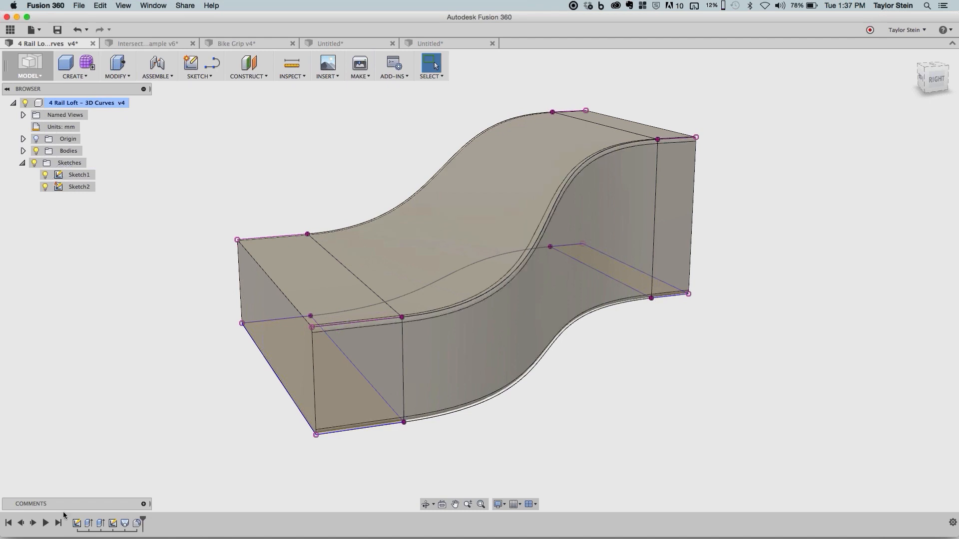
mouse_move(327, 224)
shift+middle_down()
mouse_move(376, 223)
mouse_move(318, 217)
shift+middle_up()
click(46, 187)
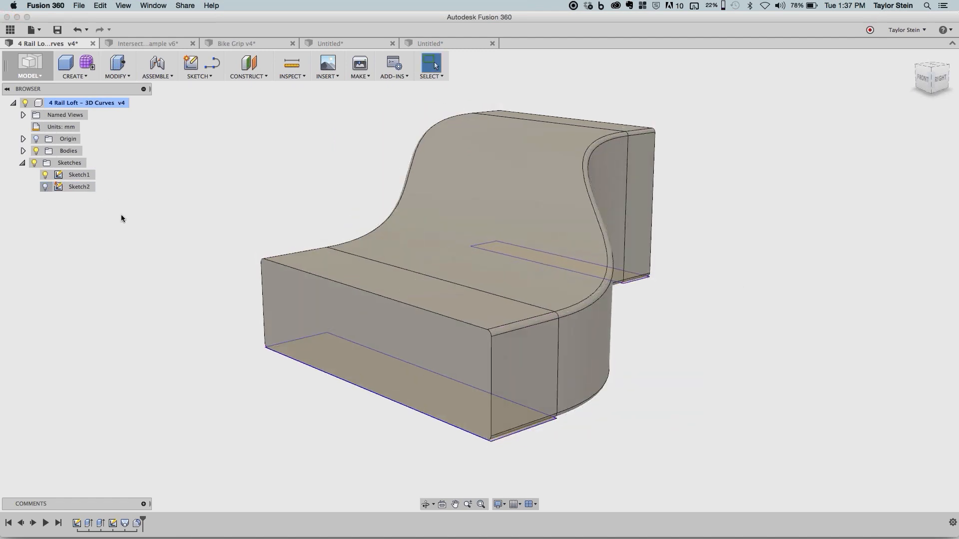
shift+middle_drag(182, 268, 536, 229)
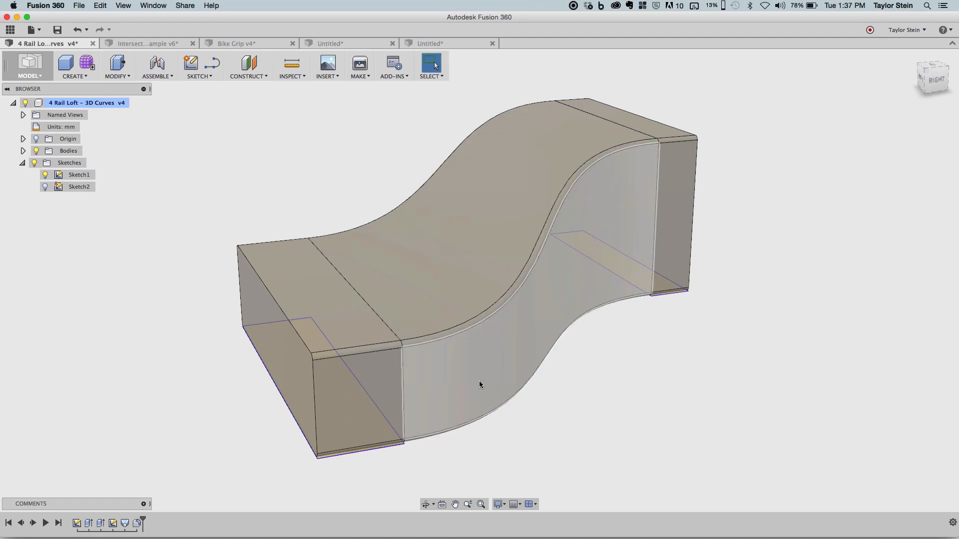
- Move the inner corner of the shorter body's base rectangle to several positions to test the loft and fillet updates from different sides
mouse_move(404, 444)
mouse_down()
mouse_move(427, 465)
mouse_move(522, 452)
mouse_up()
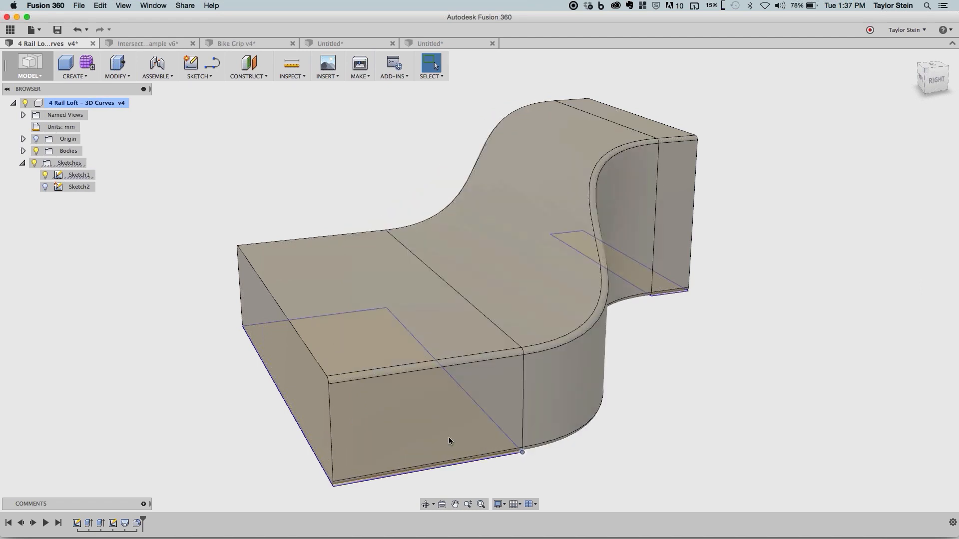
mouse_move(448, 438)
mouse_down()
mouse_move(397, 419)
mouse_move(376, 397)
mouse_move(564, 398)
mouse_up()
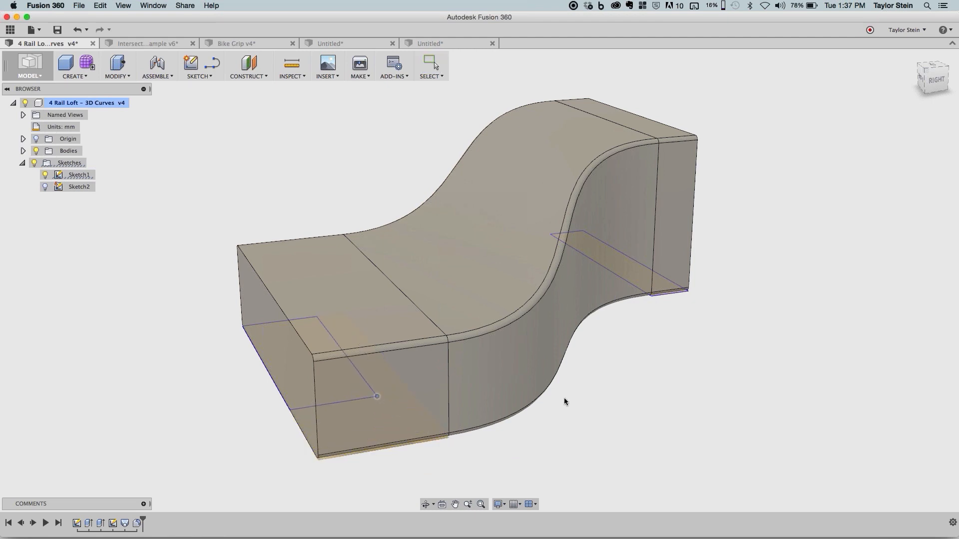
shift+middle_drag(564, 398, 678, 394)
shift+middle_drag(679, 394, 693, 394)
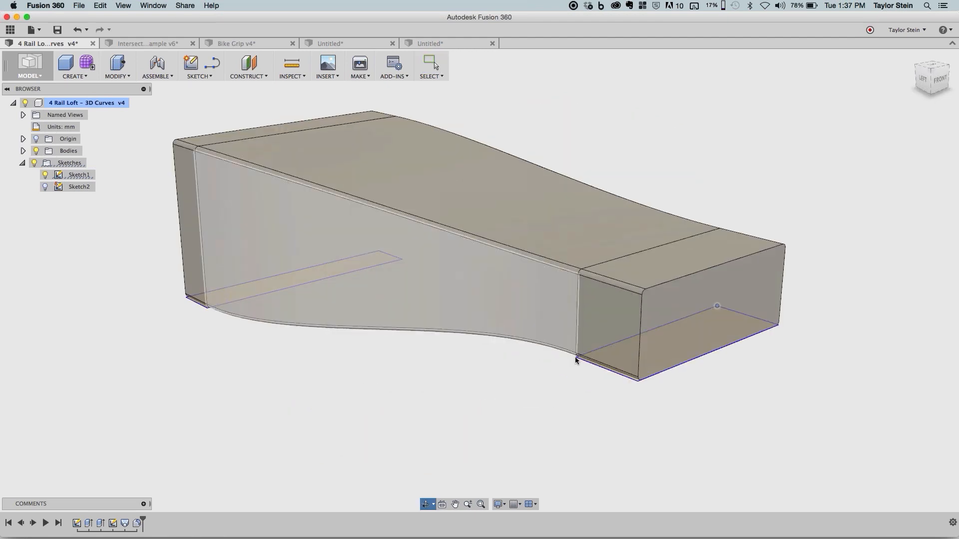
mouse_move(574, 355)
mouse_down()
mouse_move(568, 380)
mouse_move(481, 378)
mouse_up()
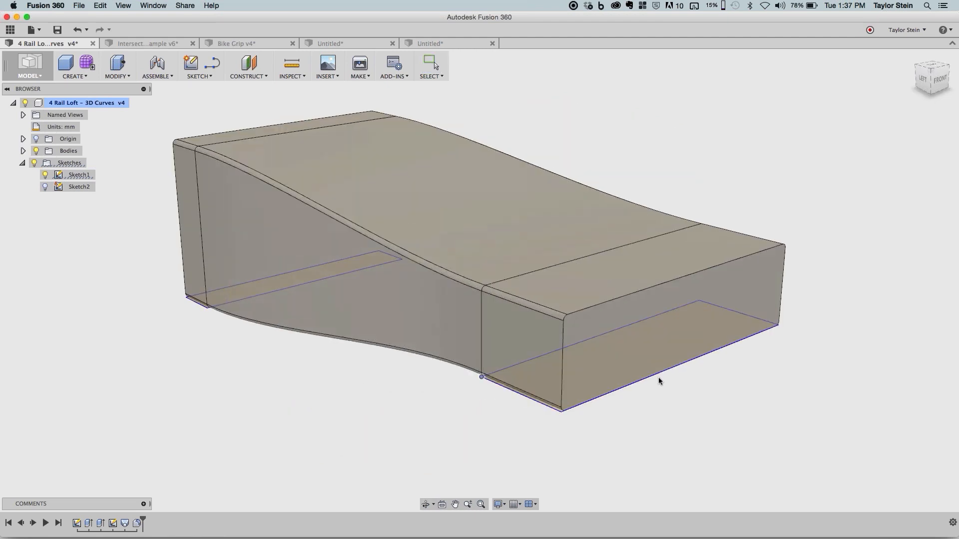
shift+middle_drag(711, 385, 552, 406)
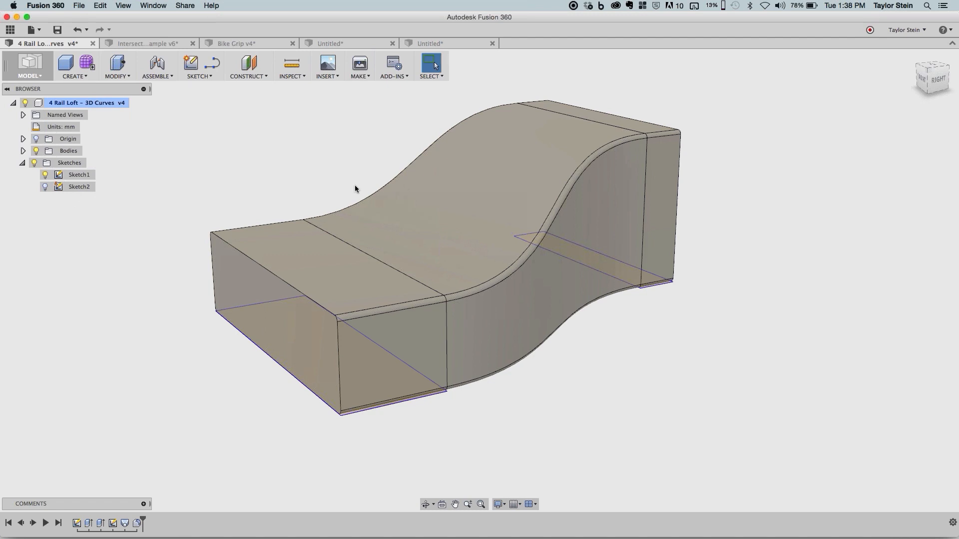
click(199, 77)
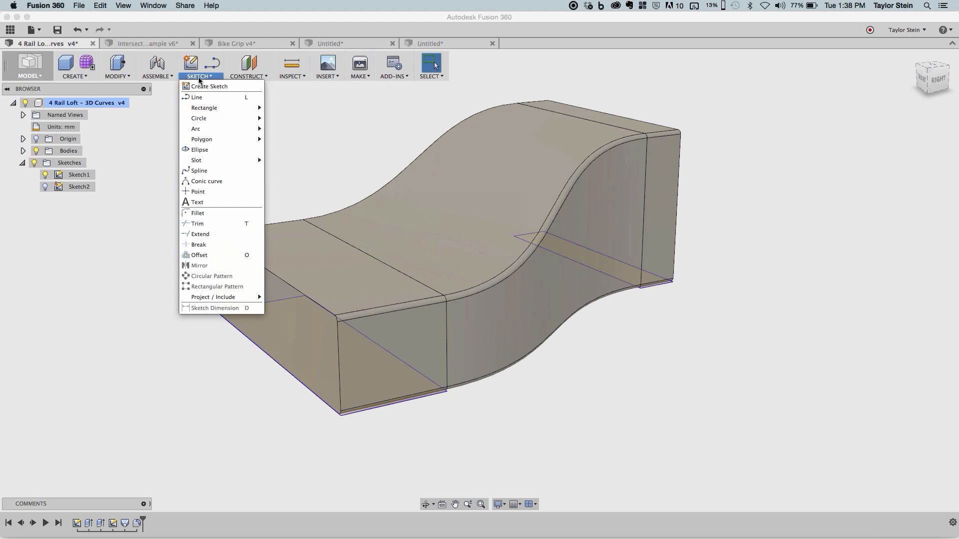
click(198, 77)
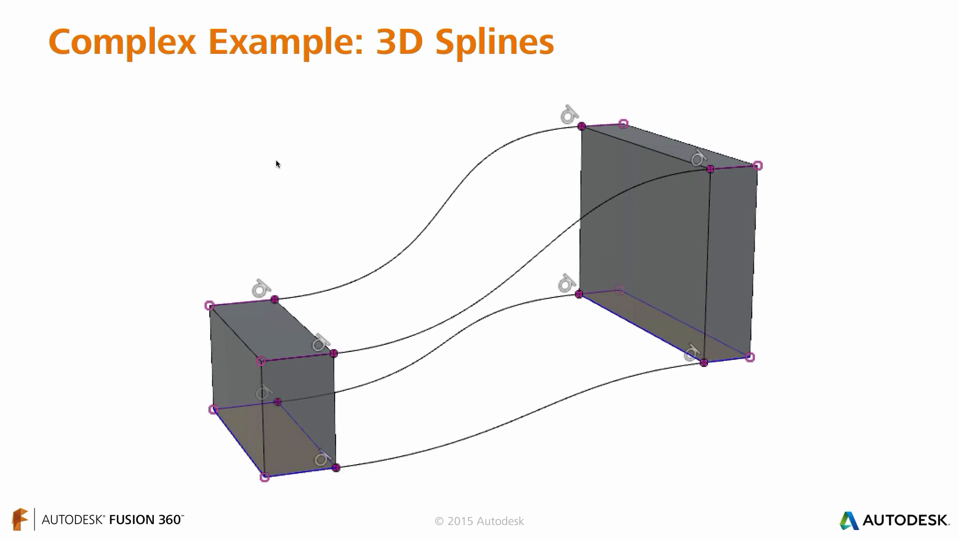
key(Right)
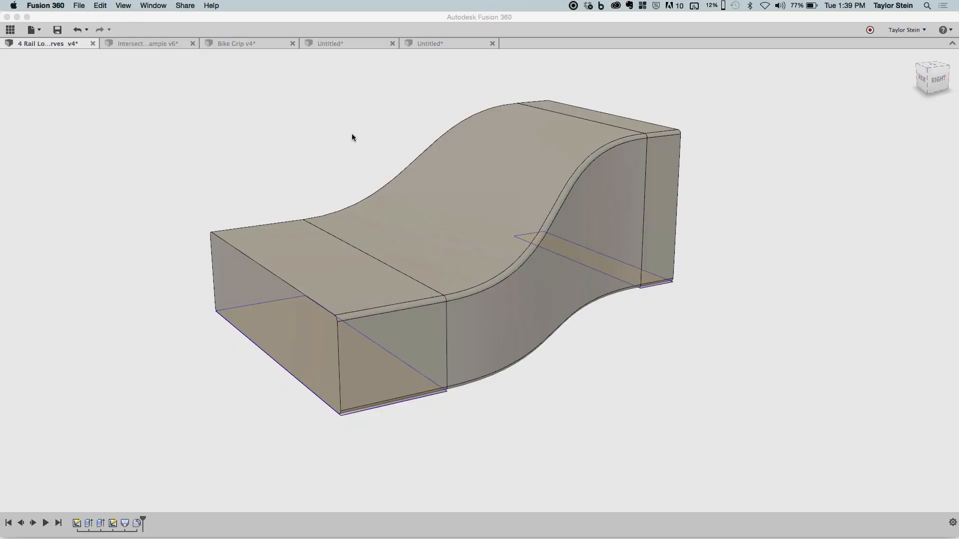
- Switch to the untitled clamp design and show its Sketch2
click(314, 44)
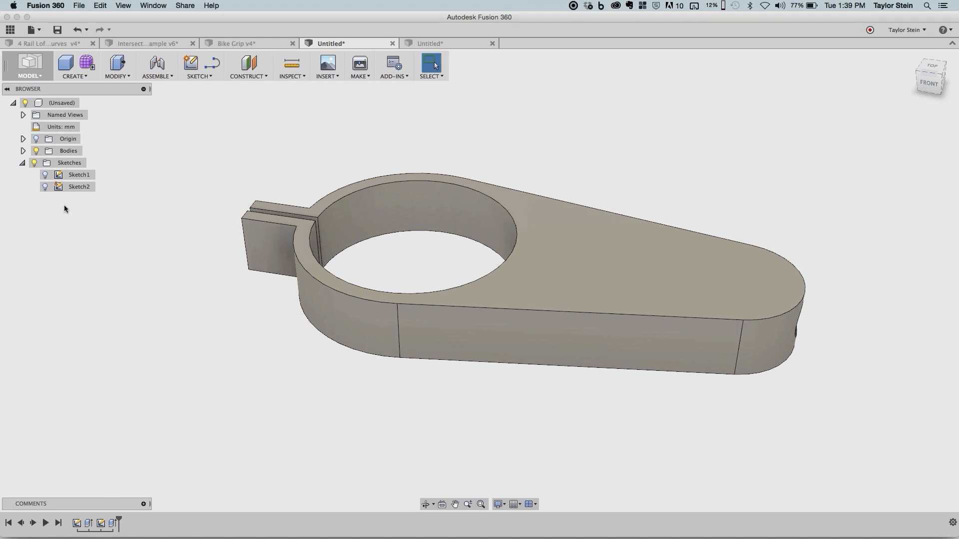
click(46, 190)
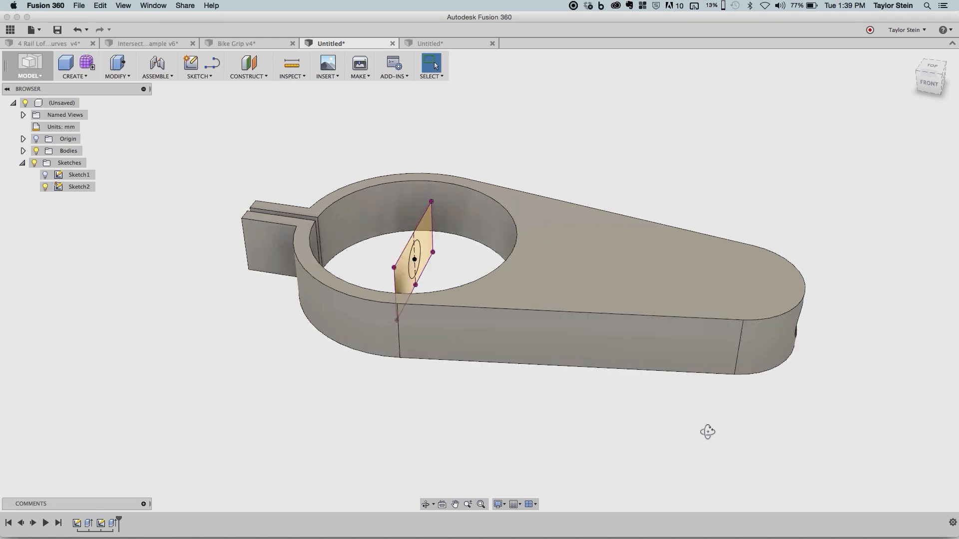
- Edit the clamp body's base extrusion and raise its distance to about 69.3 mm
mouse_move(704, 432)
shift+middle_down()
mouse_move(669, 431)
mouse_move(668, 423)
shift+middle_up()
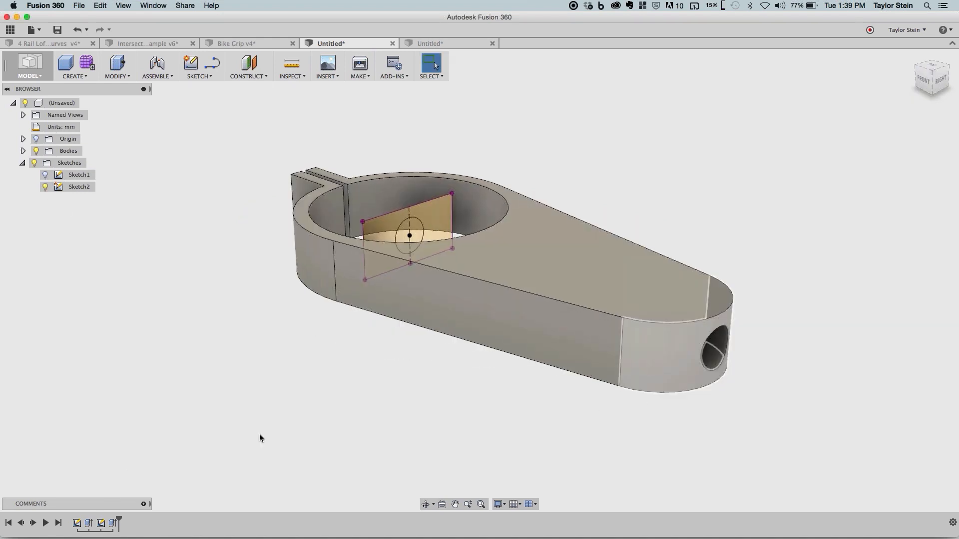
right_click(89, 523)
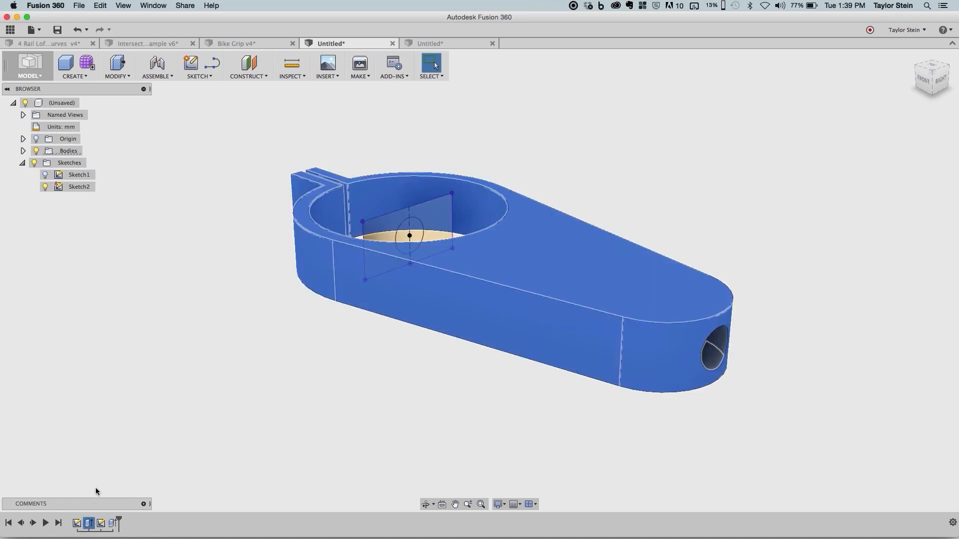
click(100, 453)
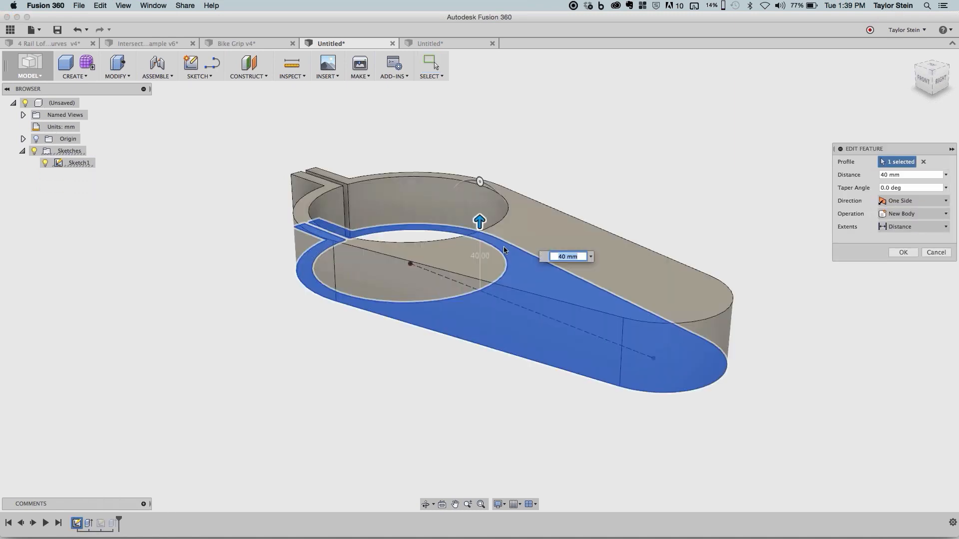
drag(478, 223, 479, 176)
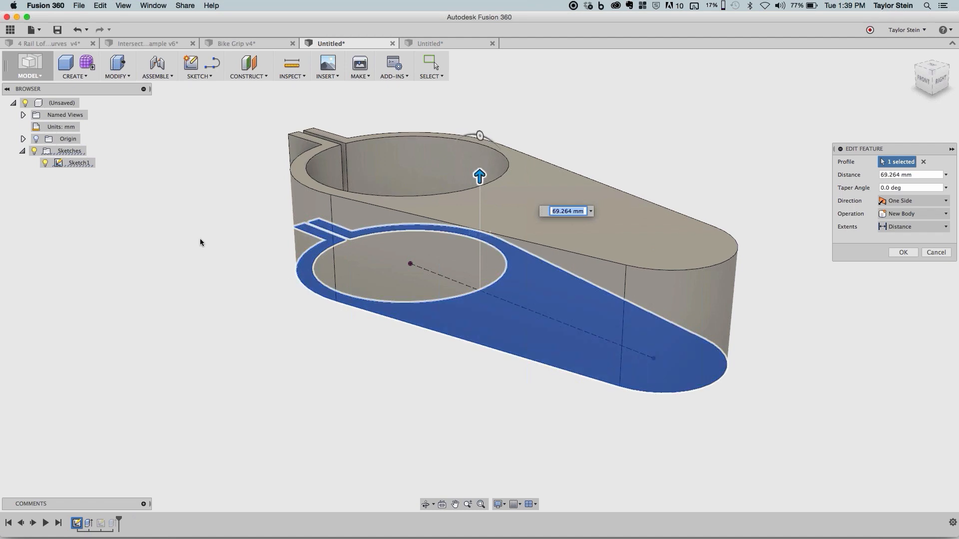
right_click(201, 239)
click(228, 239)
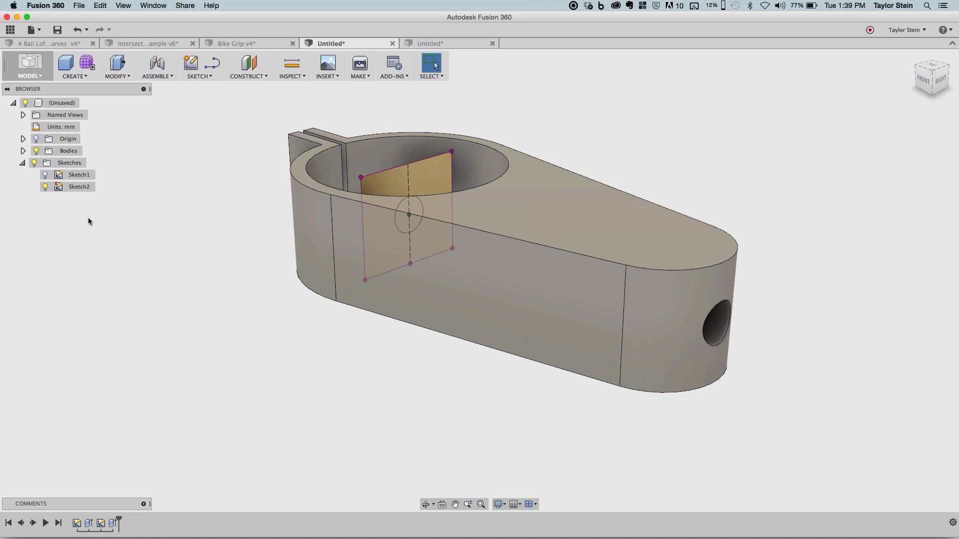
- Edit Sketch2, break the link of the four projected rectangle edges to the body, and finish the sketch
right_click(86, 192)
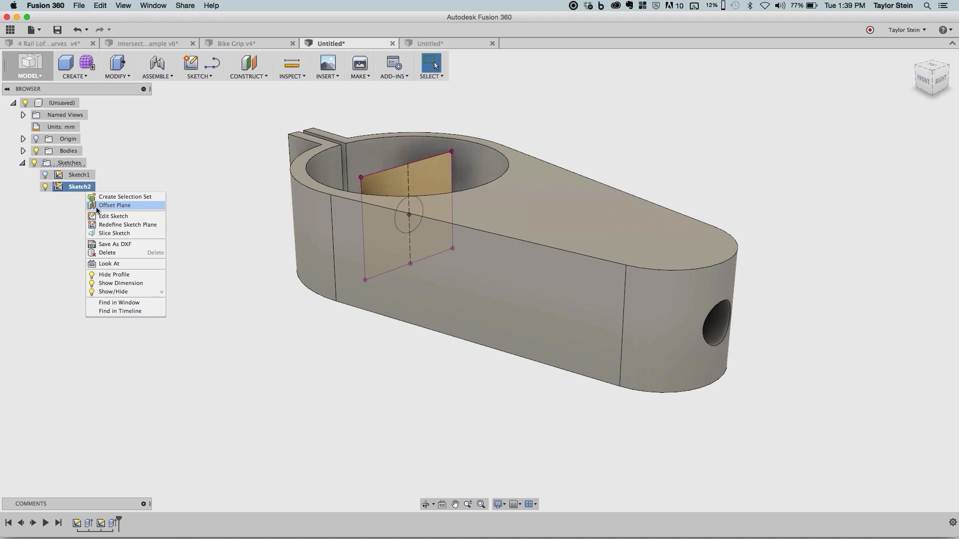
click(101, 216)
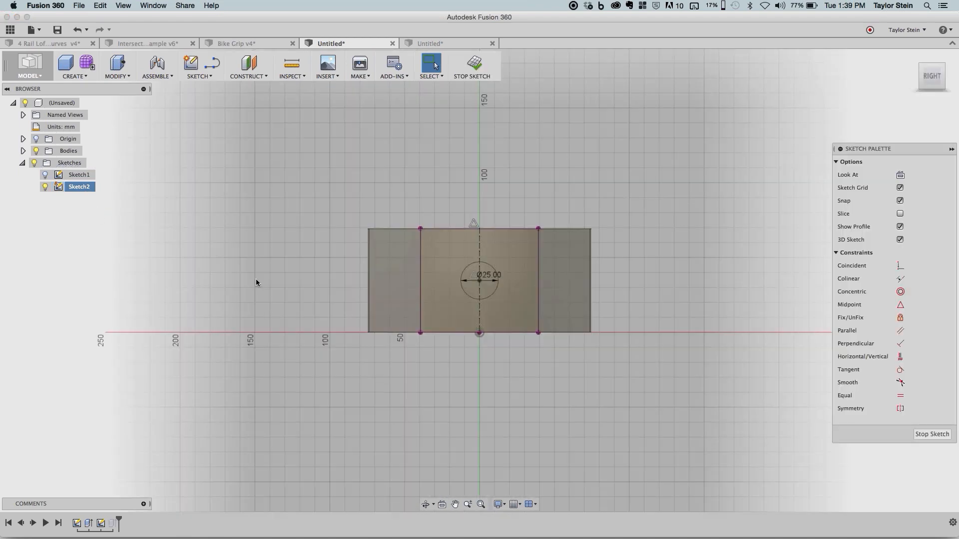
shift+middle_drag(255, 279, 298, 308)
click(440, 198)
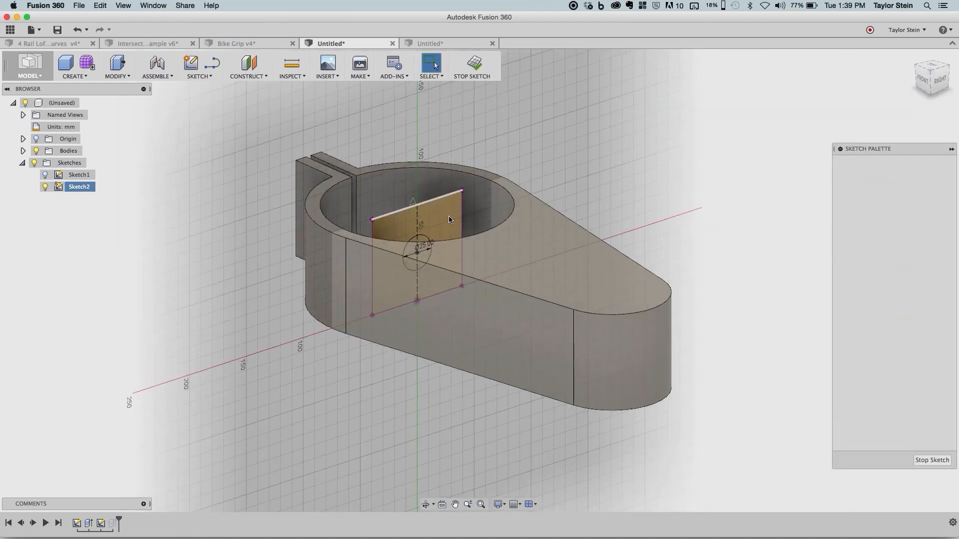
click(461, 223)
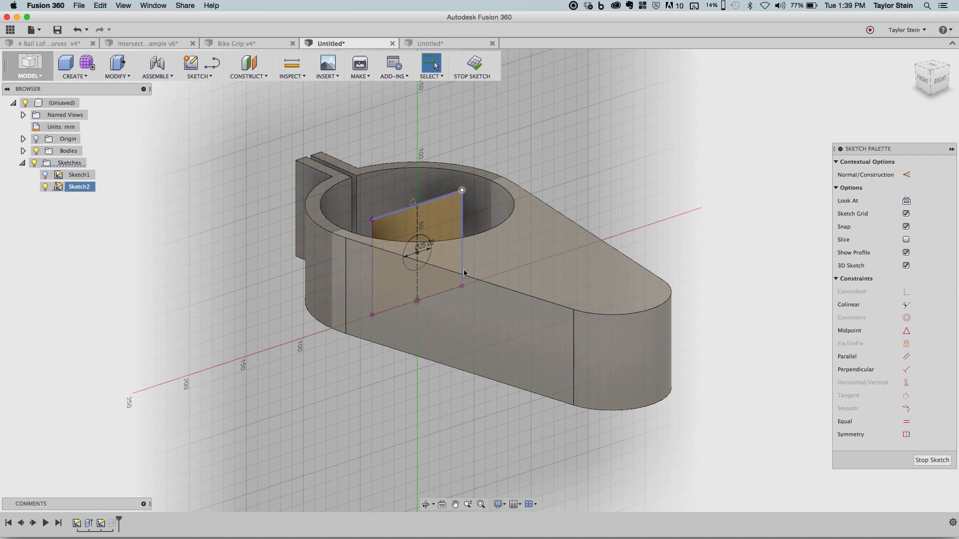
click(423, 296)
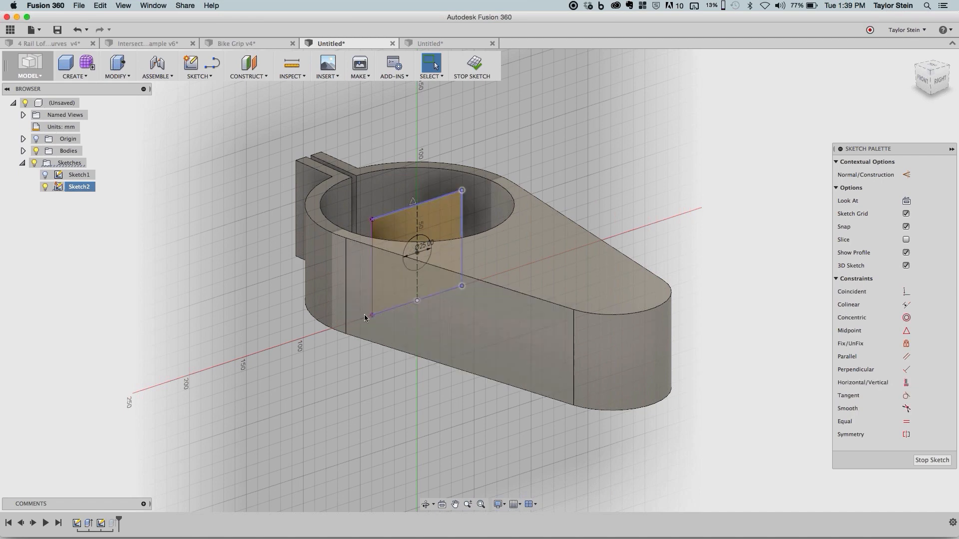
click(373, 232)
right_click(651, 165)
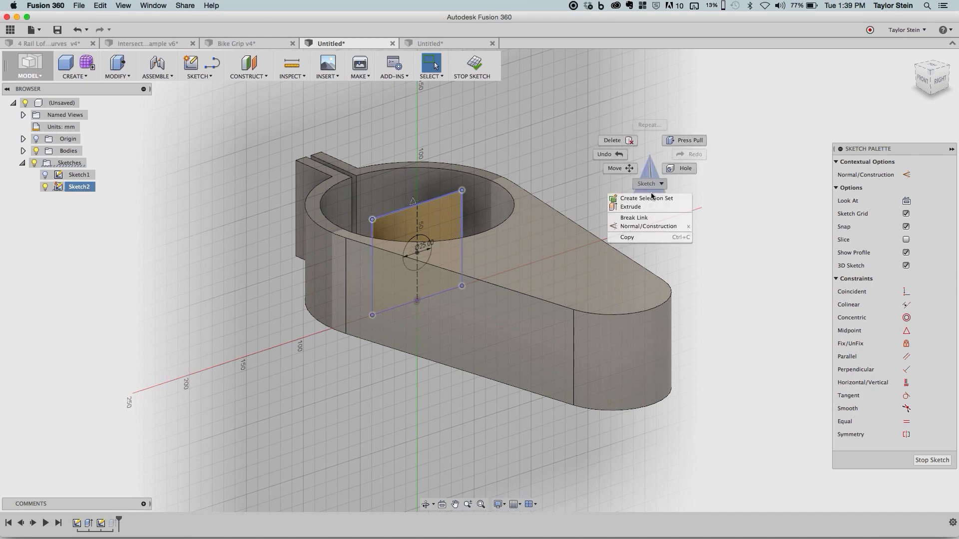
click(658, 218)
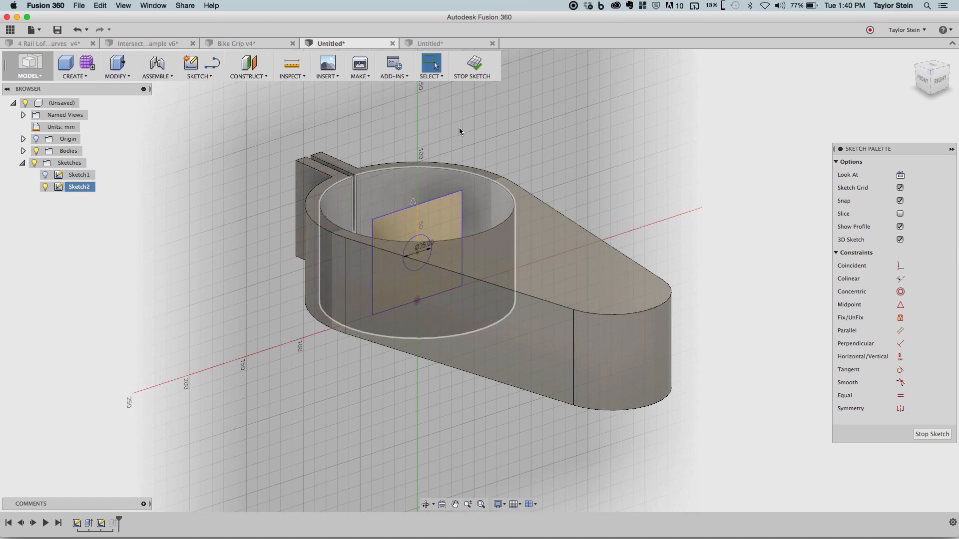
click(471, 69)
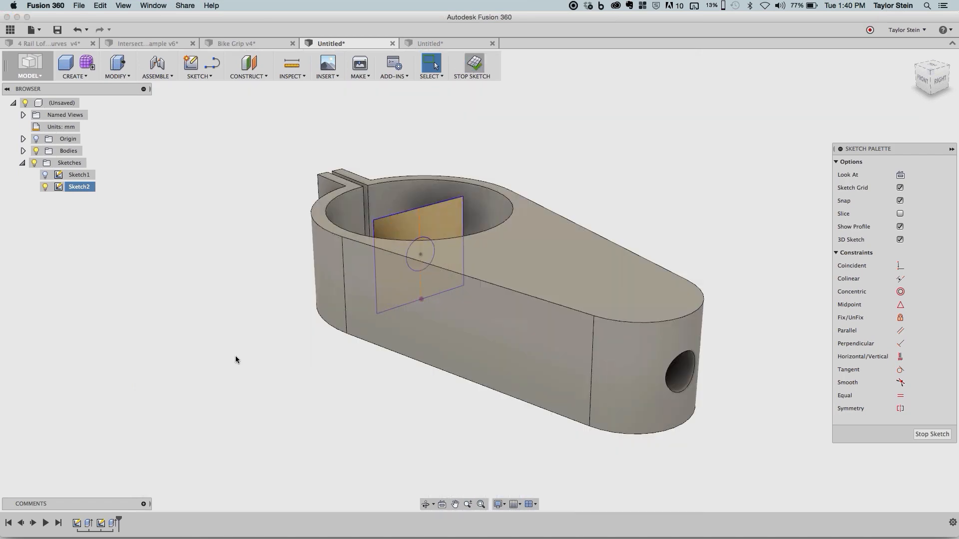
- Edit the clamp body's base extrusion and lower its distance to about 39.4 mm
right_click(90, 523)
click(107, 456)
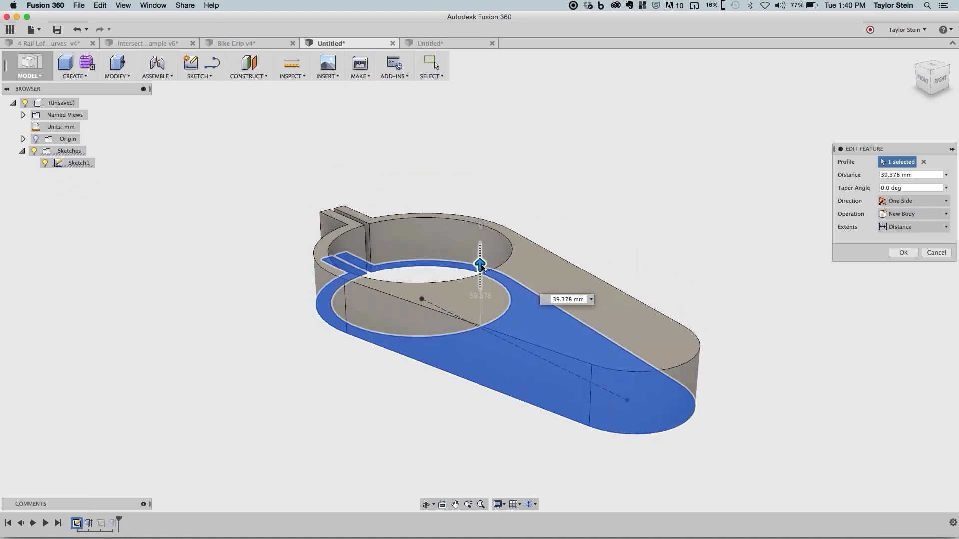
key(Return)
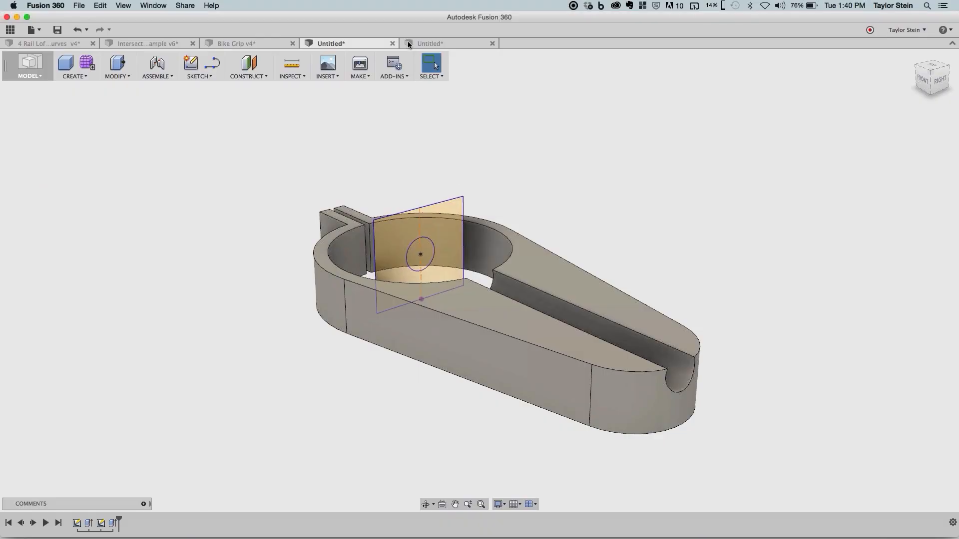
- Create a new design and start a sketch on the origin plane facing the Right view, with the sketch grid off
click(408, 43)
click(34, 31)
click(38, 44)
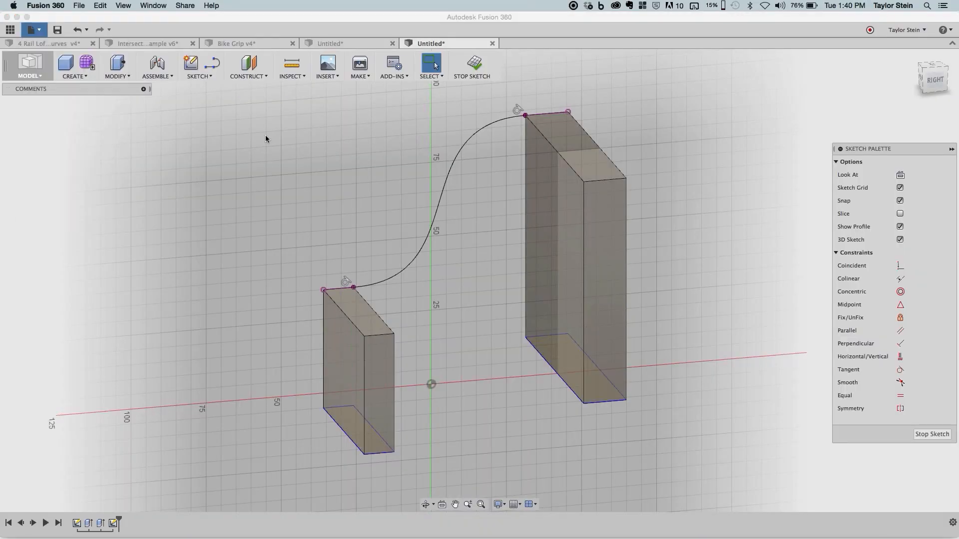
click(191, 62)
click(452, 230)
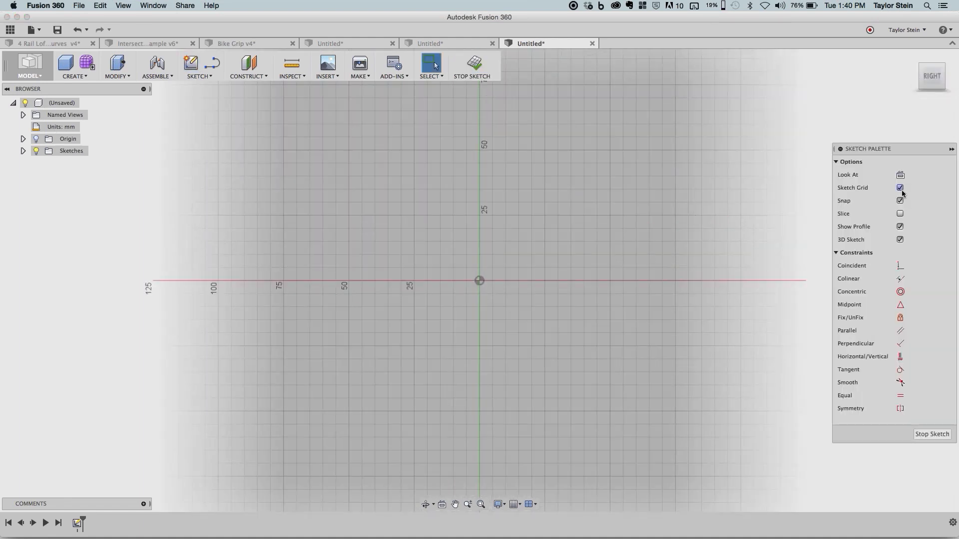
click(900, 188)
- Draw an open three-point spline arching over a raised middle fit point
click(200, 76)
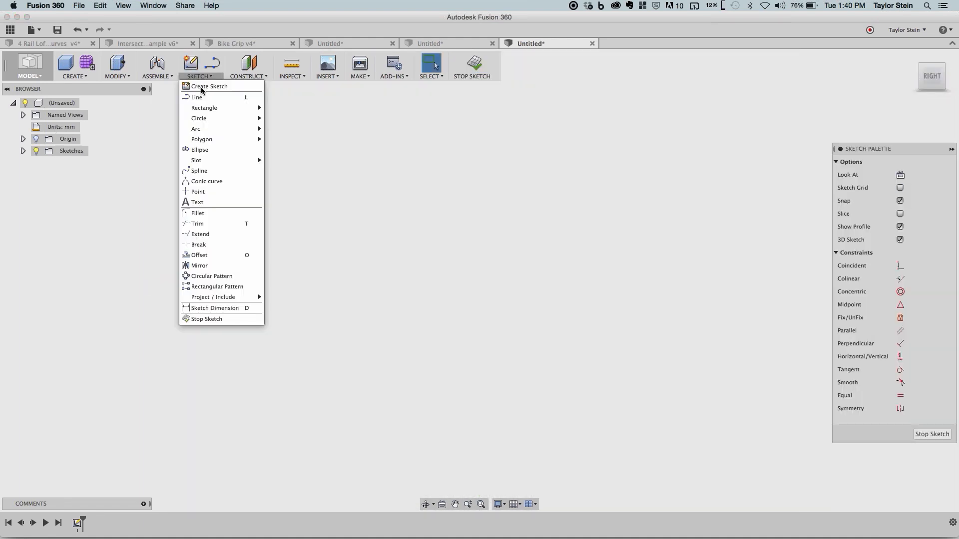
click(208, 171)
click(192, 276)
click(489, 194)
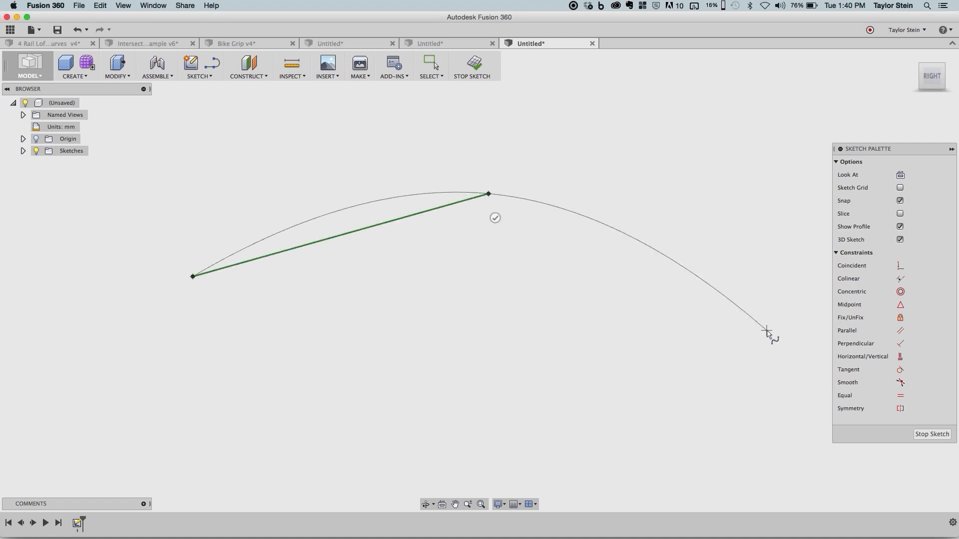
click(767, 330)
click(751, 350)
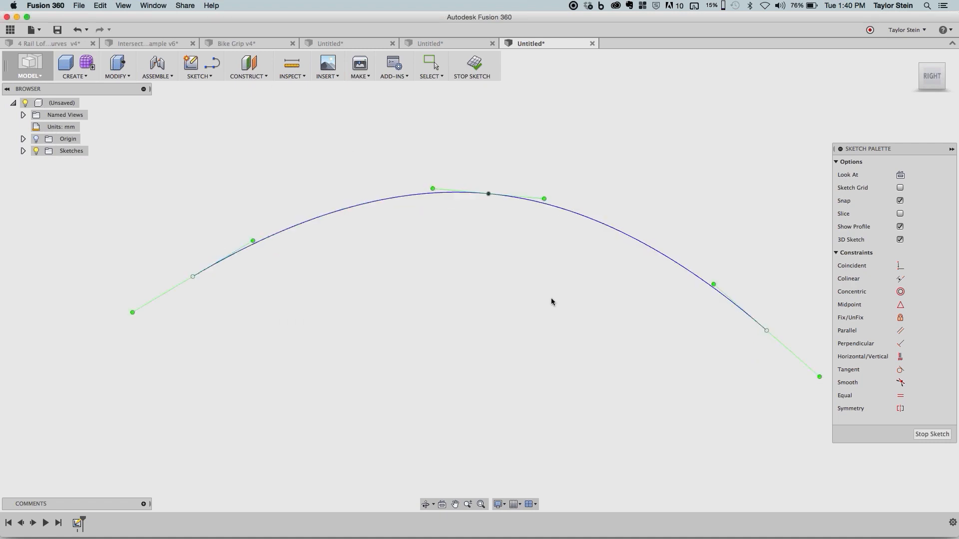
key(Escape)
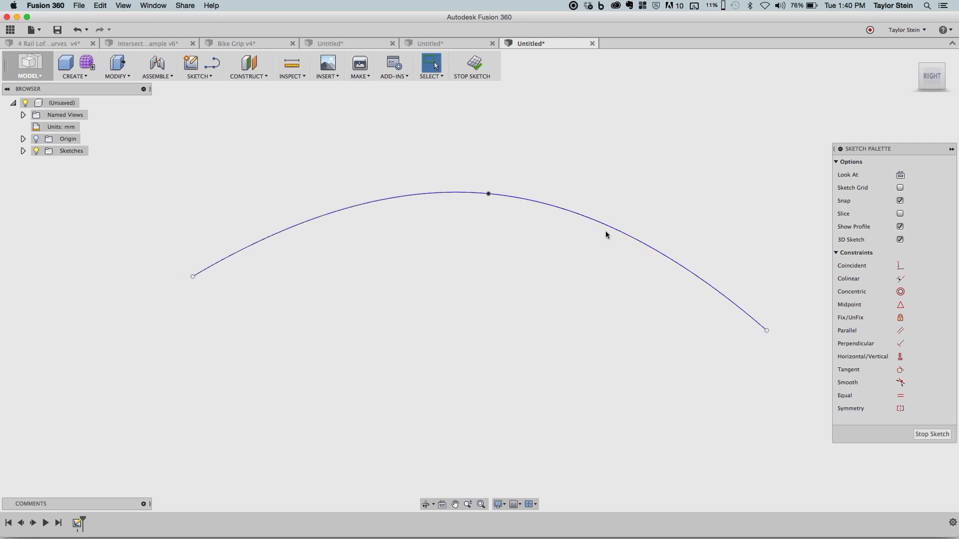
- Insert two spline fit points on the curve, one on each side of the middle fit point
click(605, 231)
right_click(606, 155)
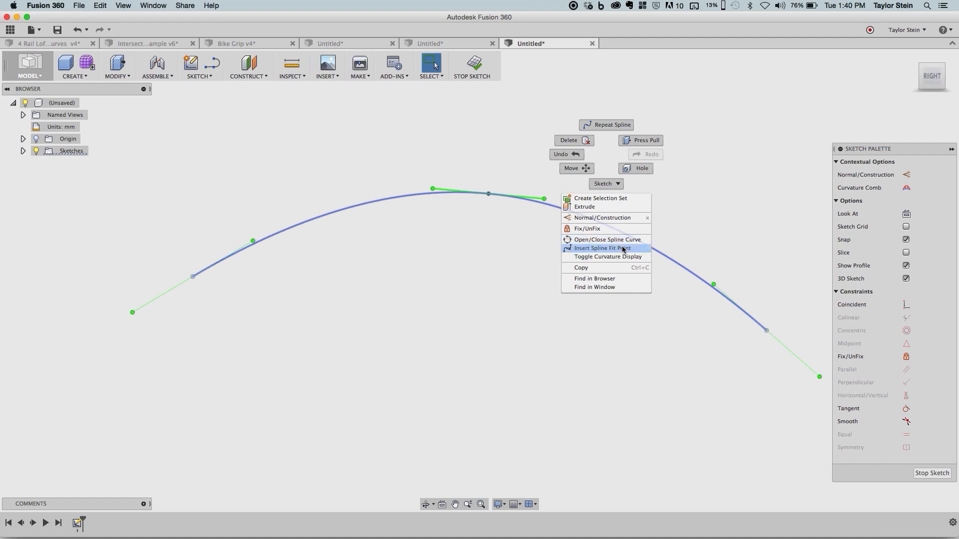
click(624, 248)
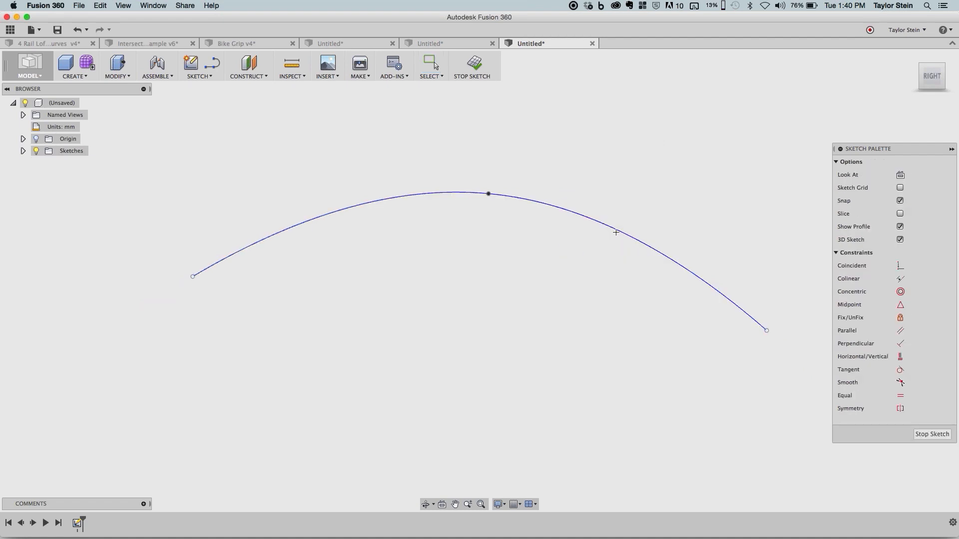
click(322, 216)
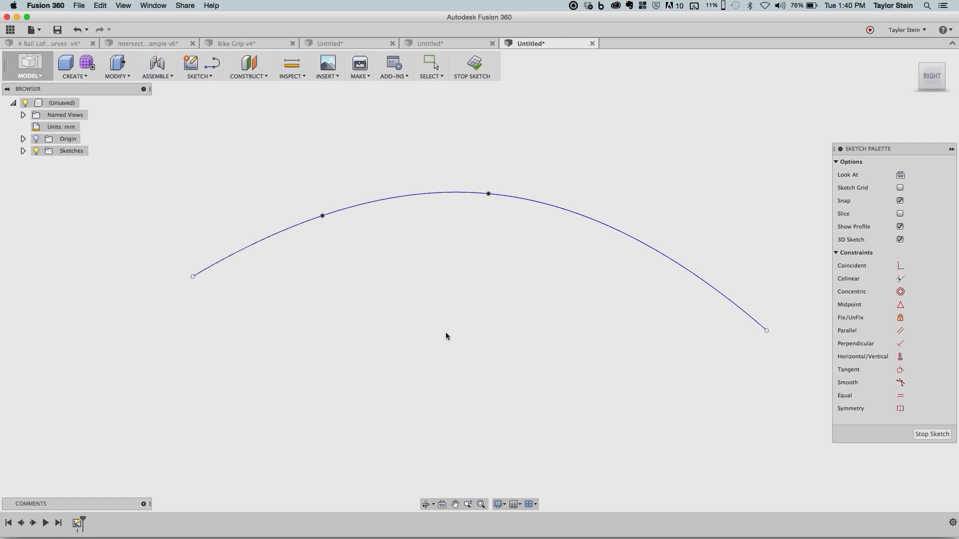
click(665, 255)
key(Escape)
- Move both inserted fit points downward to reshape the spline, and delete the left one
drag(666, 258, 665, 304)
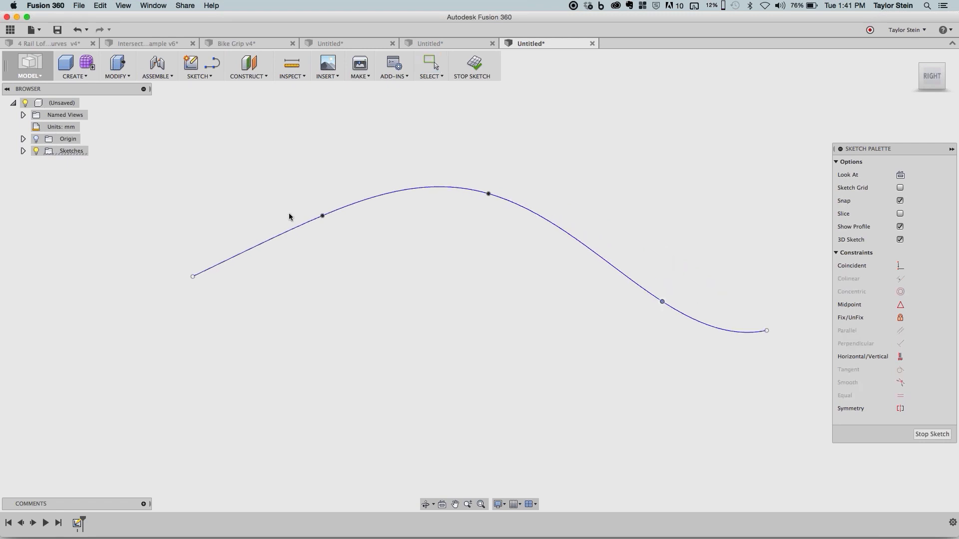
drag(322, 216, 394, 291)
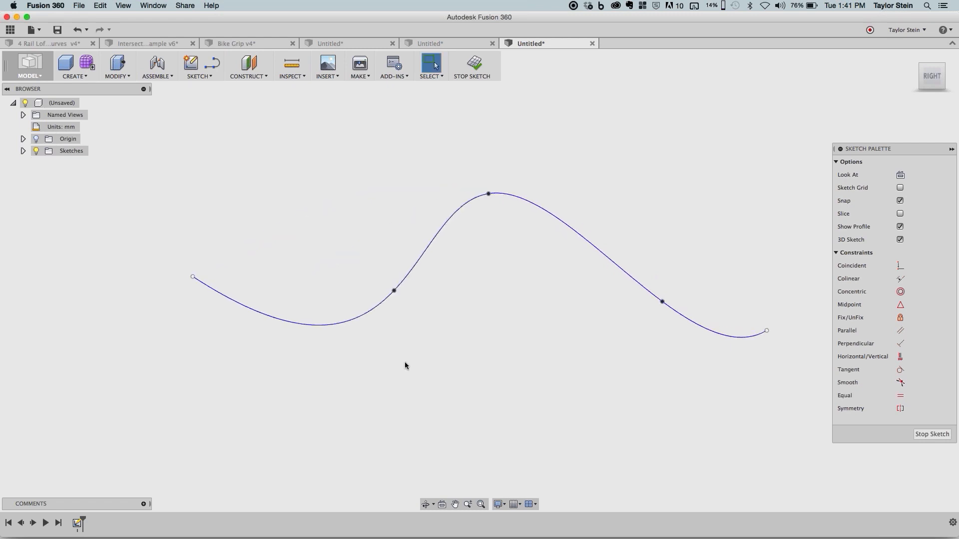
click(394, 291)
key(Delete)
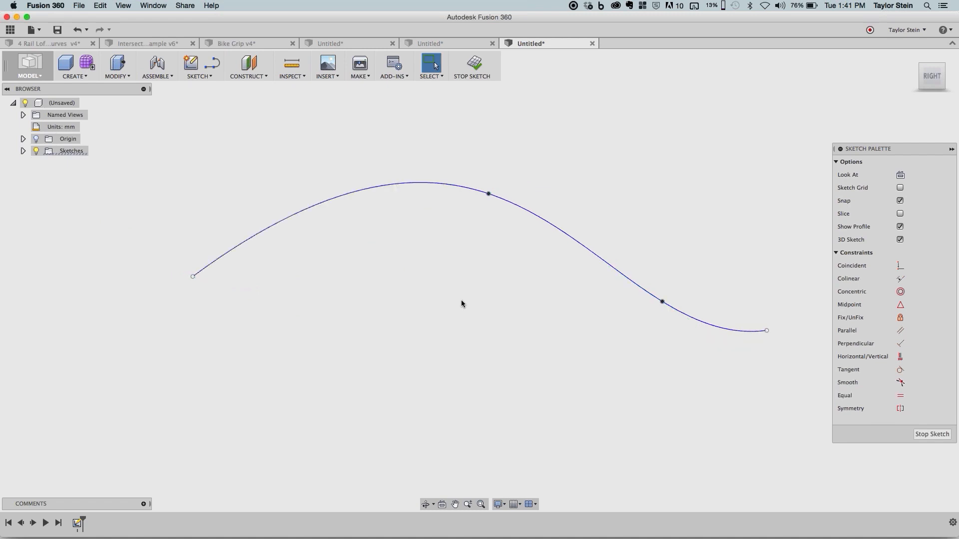
- Move the spline's middle fit point down and to the left to flatten the curve, and review the spline's options
drag(488, 197, 410, 262)
click(476, 265)
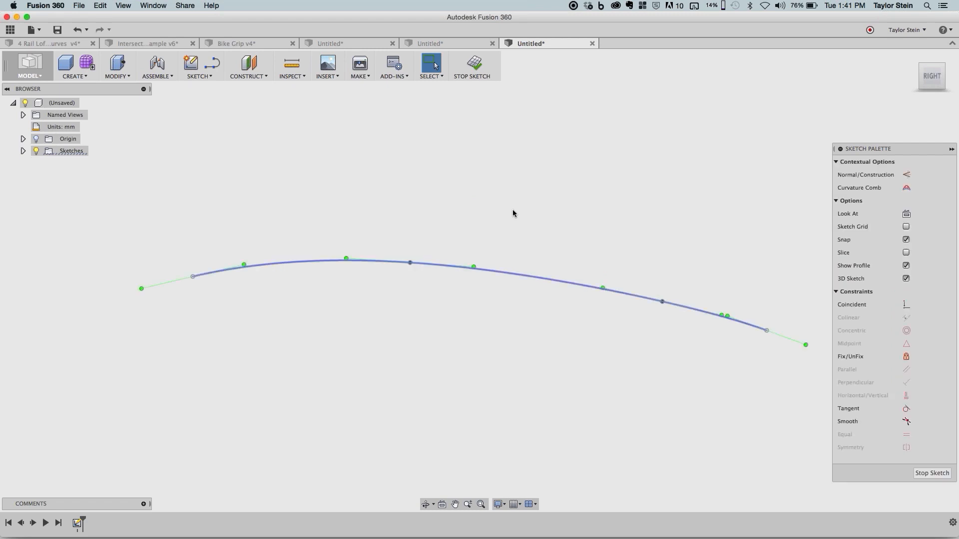
right_click(513, 208)
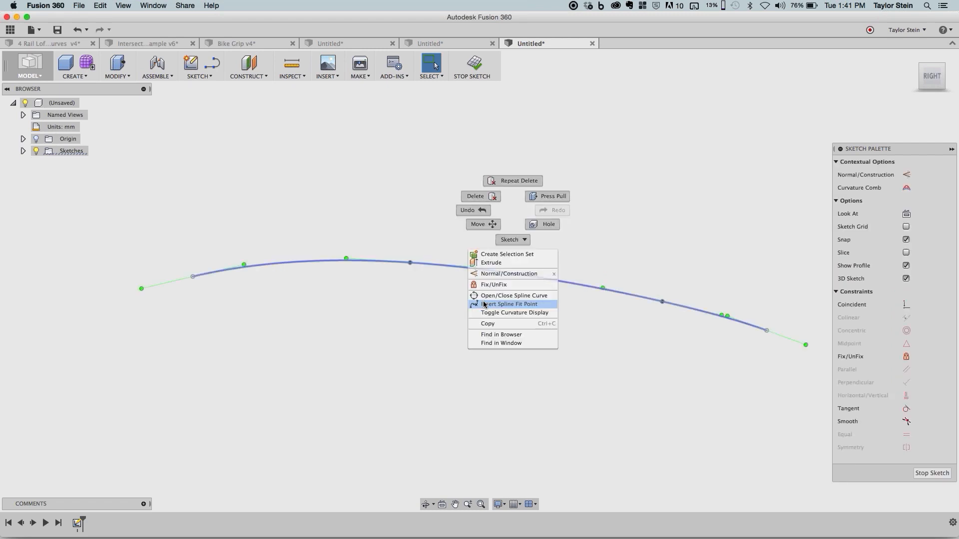
click(506, 213)
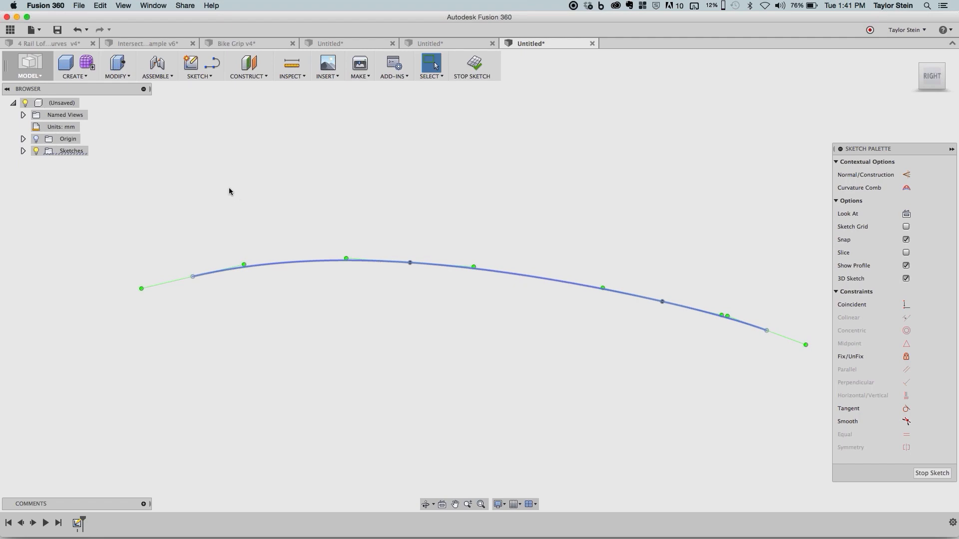
click(360, 173)
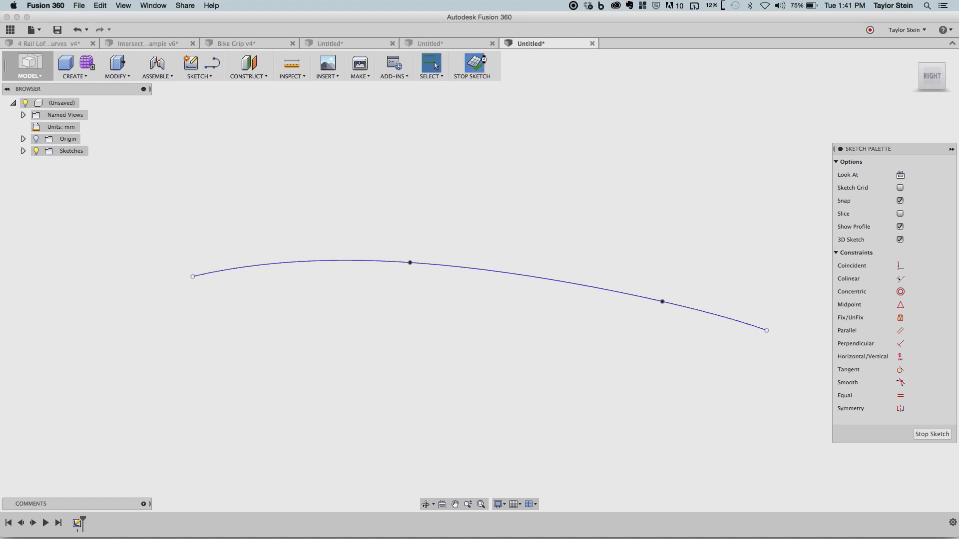
- Finish the spline sketch, hide Sketch1, and start a new sketch on the same Right-facing origin plane
click(475, 64)
click(23, 150)
click(45, 163)
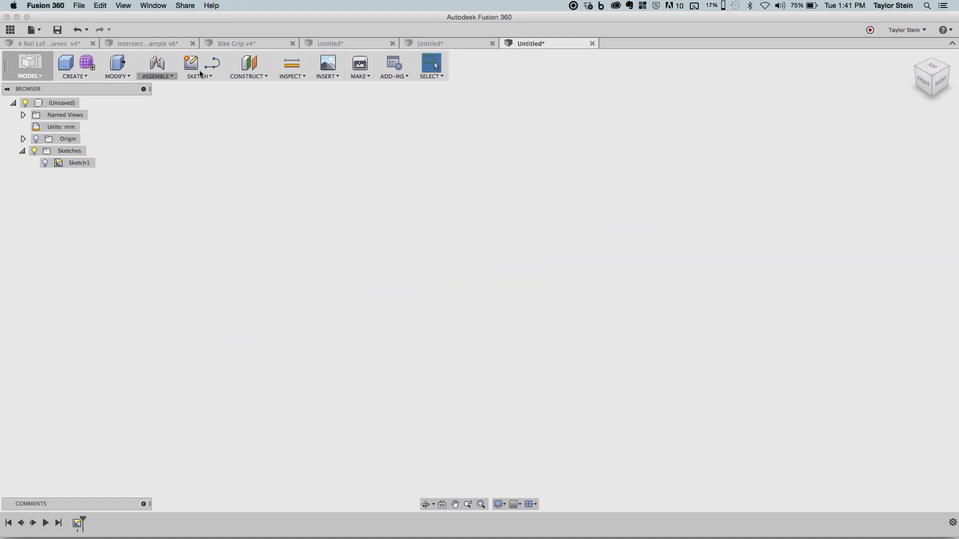
click(191, 64)
click(489, 251)
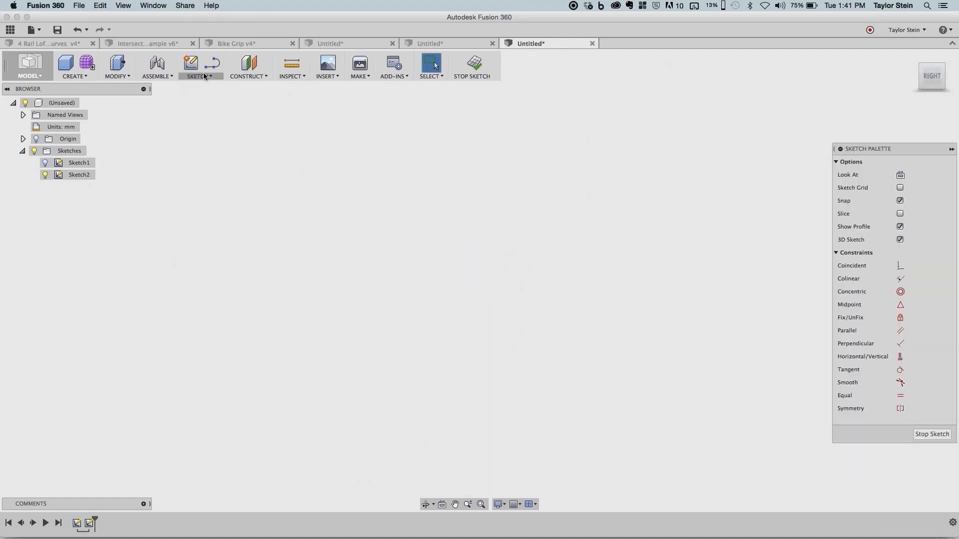
- Sketch a closed horizontal slot with the Line tool, about 138 mm between arc ends, joining two parallel lines with tangent arcs
click(212, 63)
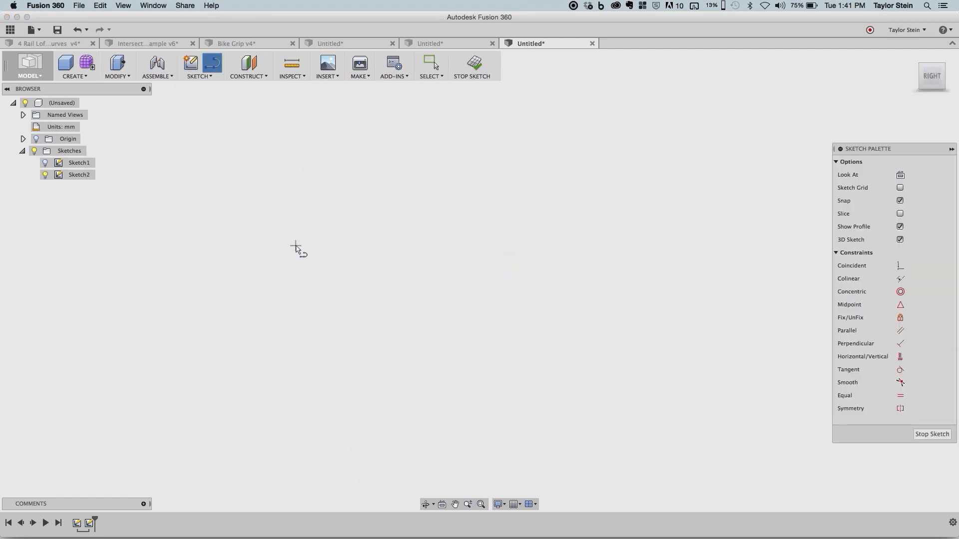
click(296, 247)
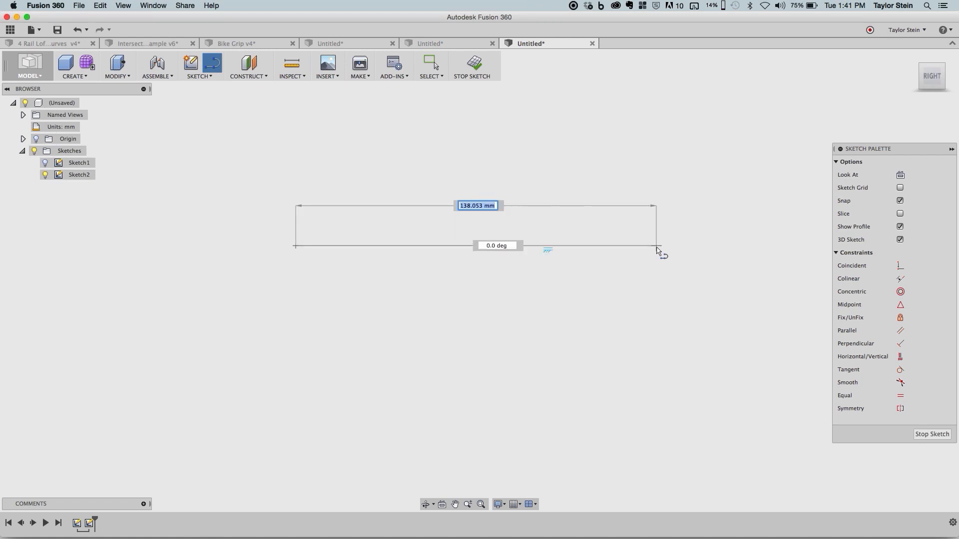
click(657, 246)
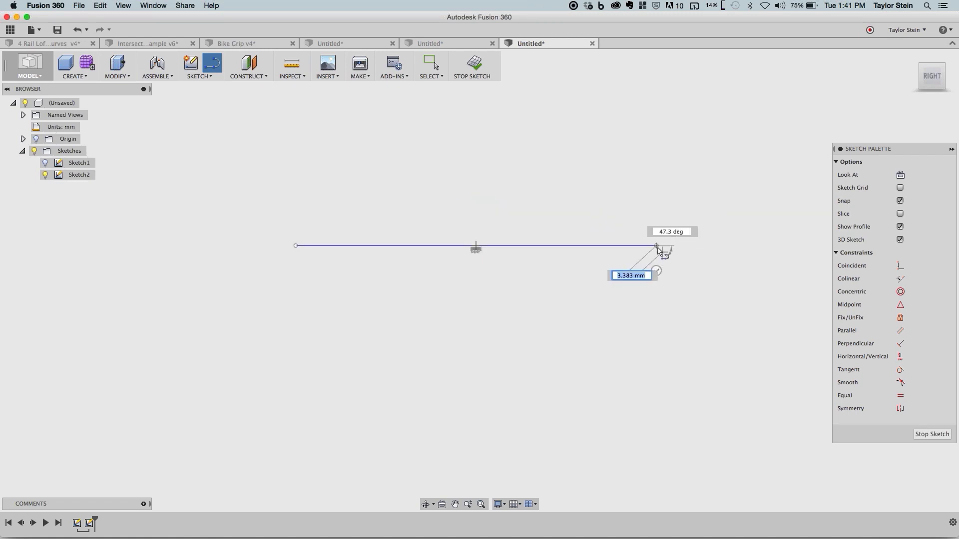
drag(657, 246, 662, 390)
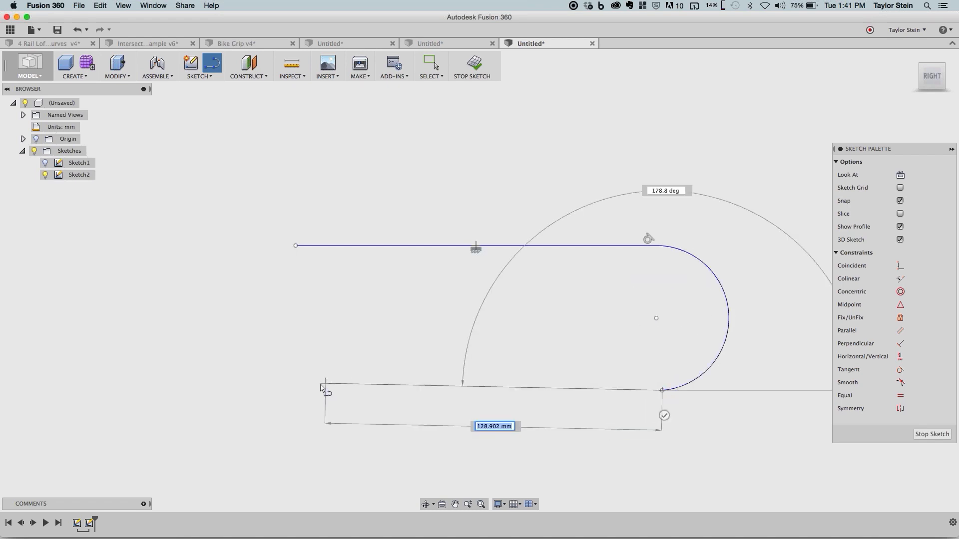
click(297, 390)
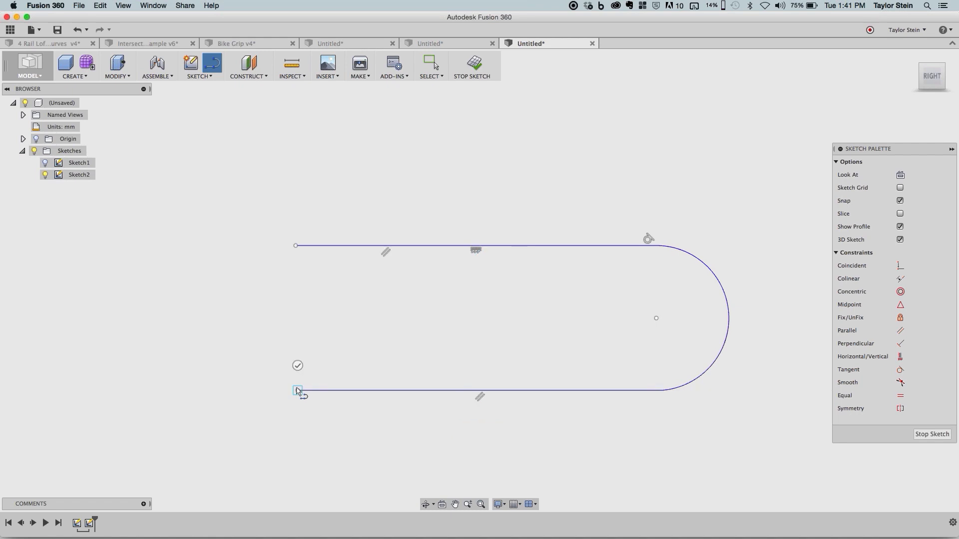
mouse_move(297, 390)
mouse_down()
mouse_move(215, 306)
mouse_move(296, 245)
mouse_up()
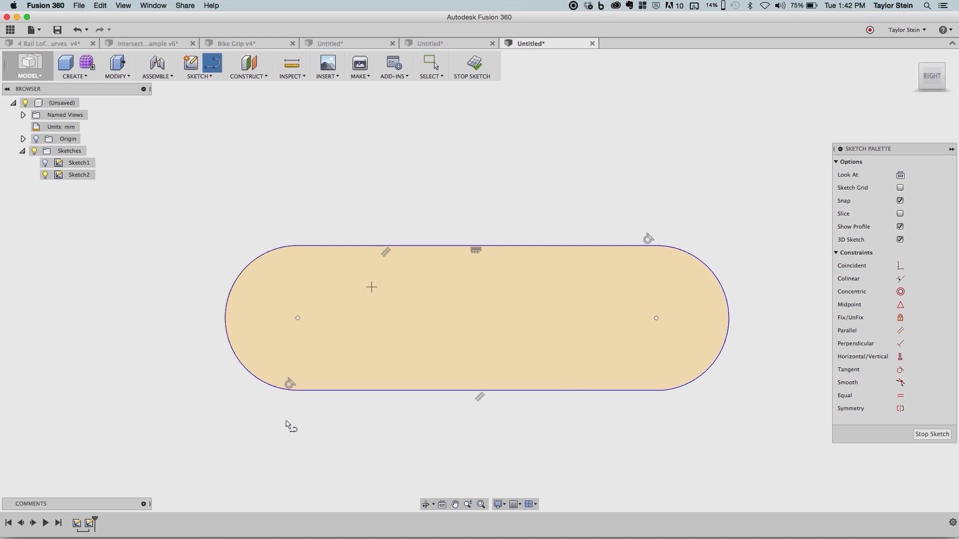
key(Escape)
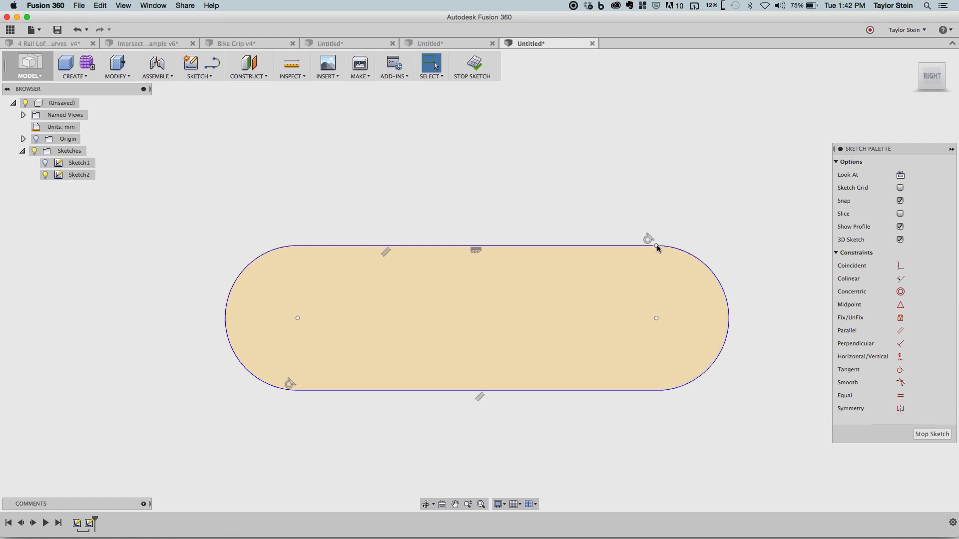
- Apply a Horizontal/Vertical constraint to the upper and lower line endpoints at the slot's right end, and likewise at its left end
click(661, 391)
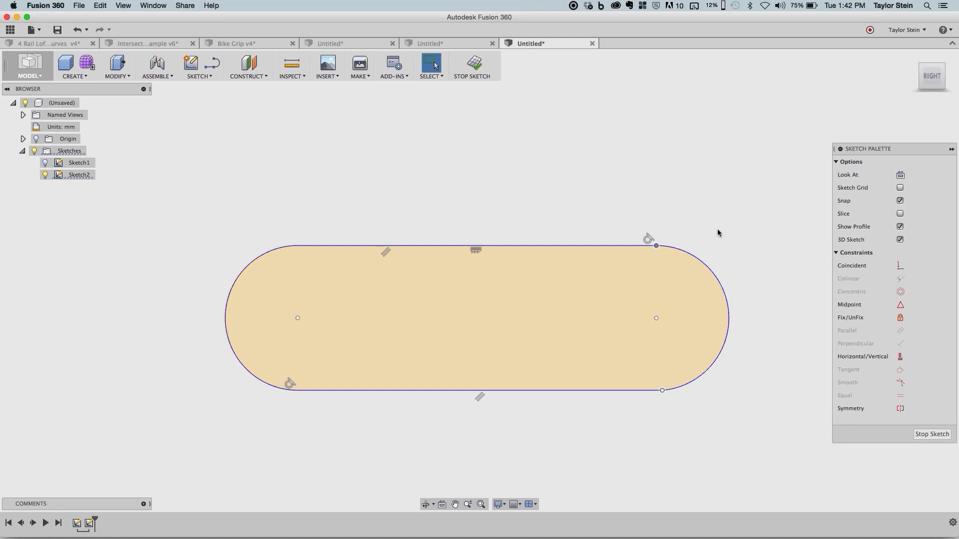
right_click(710, 158)
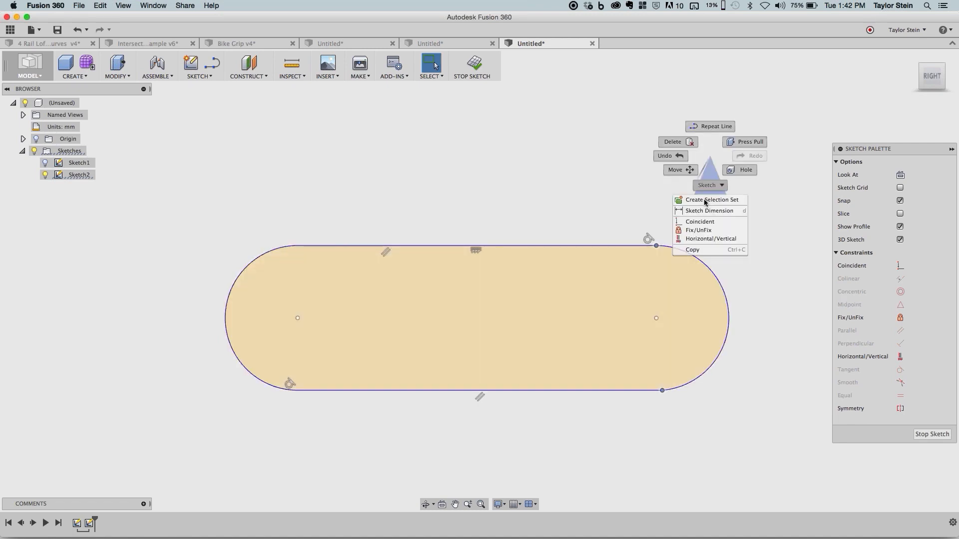
click(733, 242)
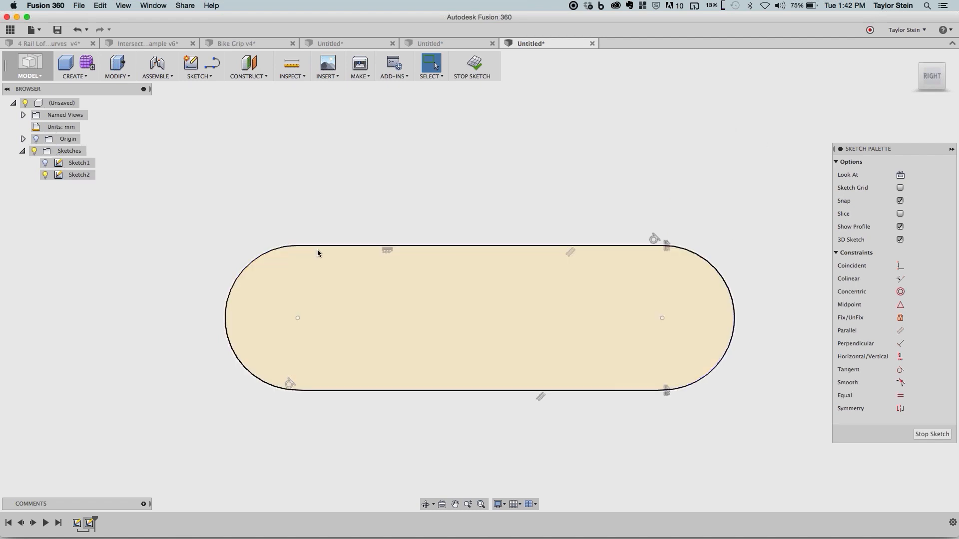
double_click(318, 252)
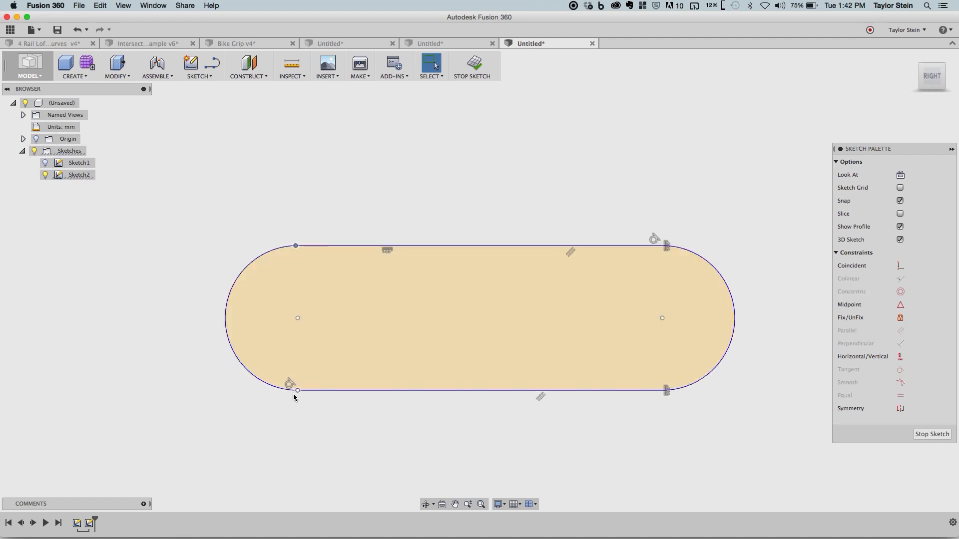
shift+click(295, 395)
right_click(347, 204)
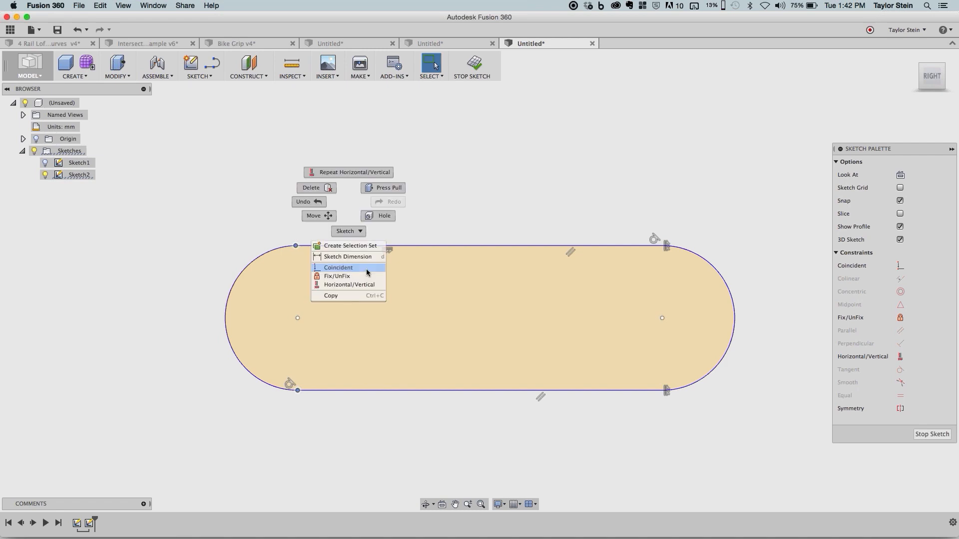
click(367, 284)
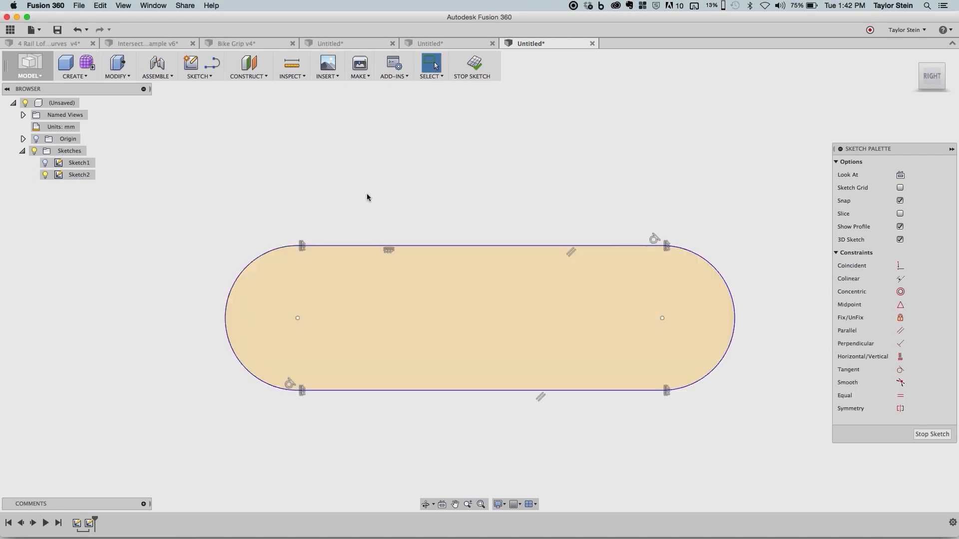
- Review the constraint options available for the slot's two straight lines selected together, and clear the selection
right_click(367, 193)
click(419, 246)
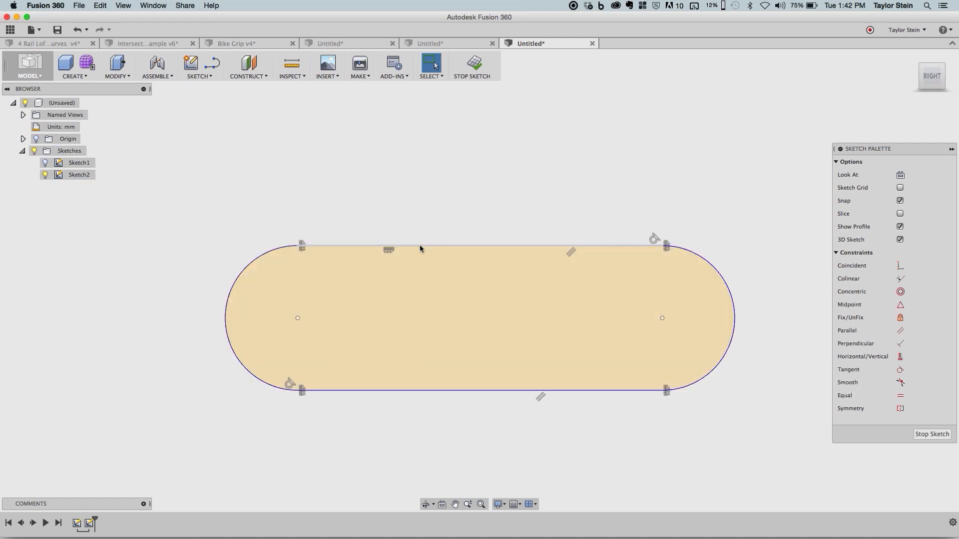
double_click(420, 247)
shift+click(443, 390)
right_click(416, 167)
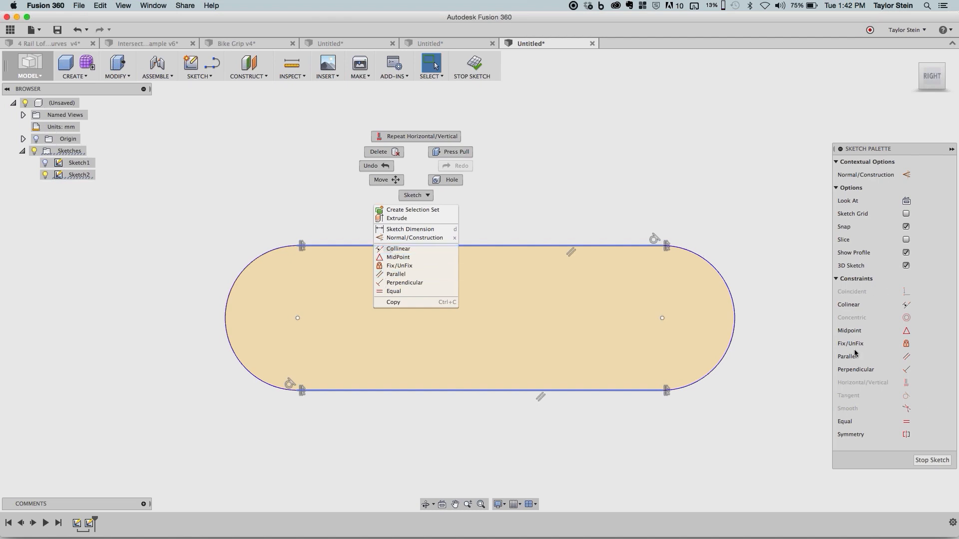
click(421, 162)
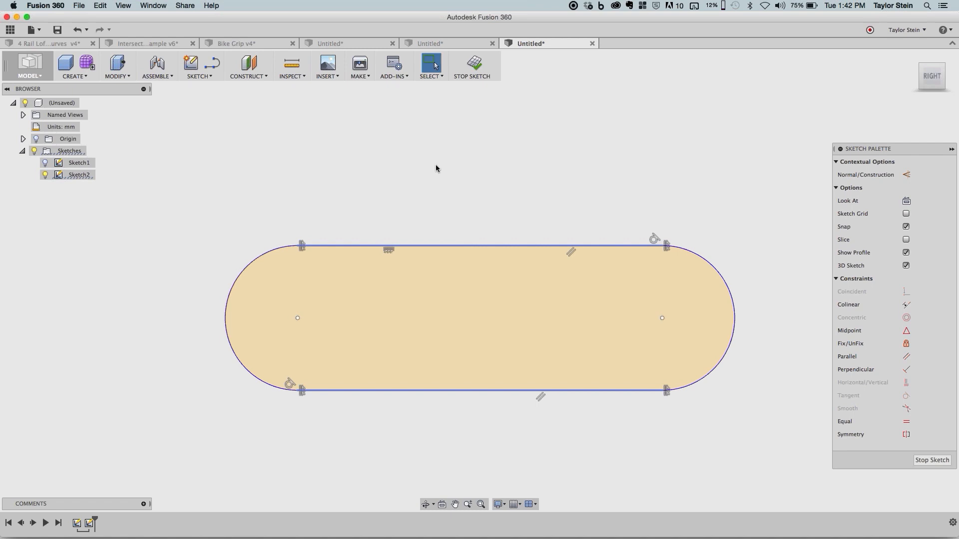
click(436, 168)
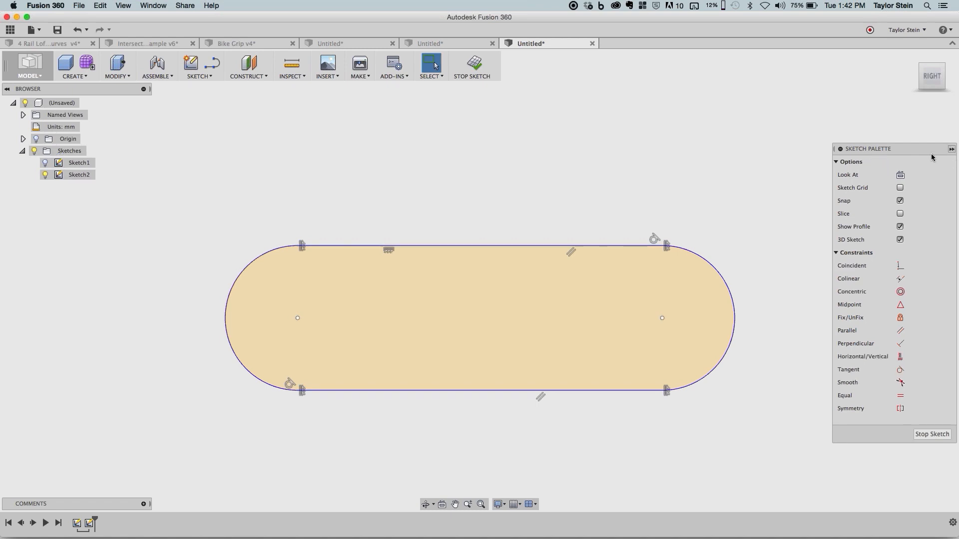